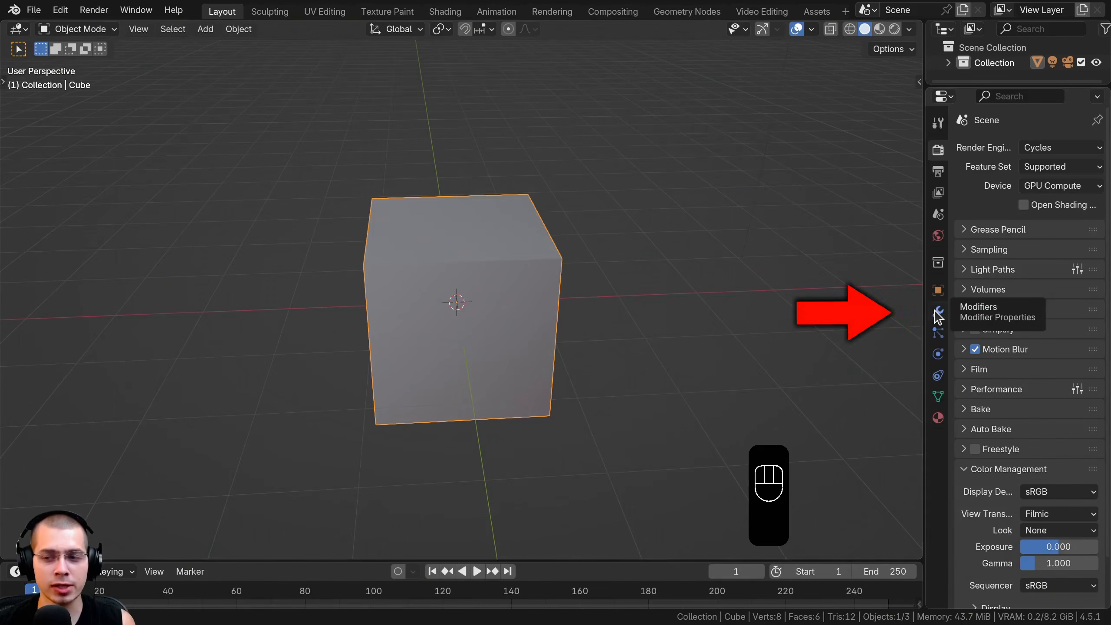
Step: Add a Mirror modifier to the cube by searching the modifier list for "mir"
left_click(937, 313)
left_click_drag(927, 311, 893, 310)
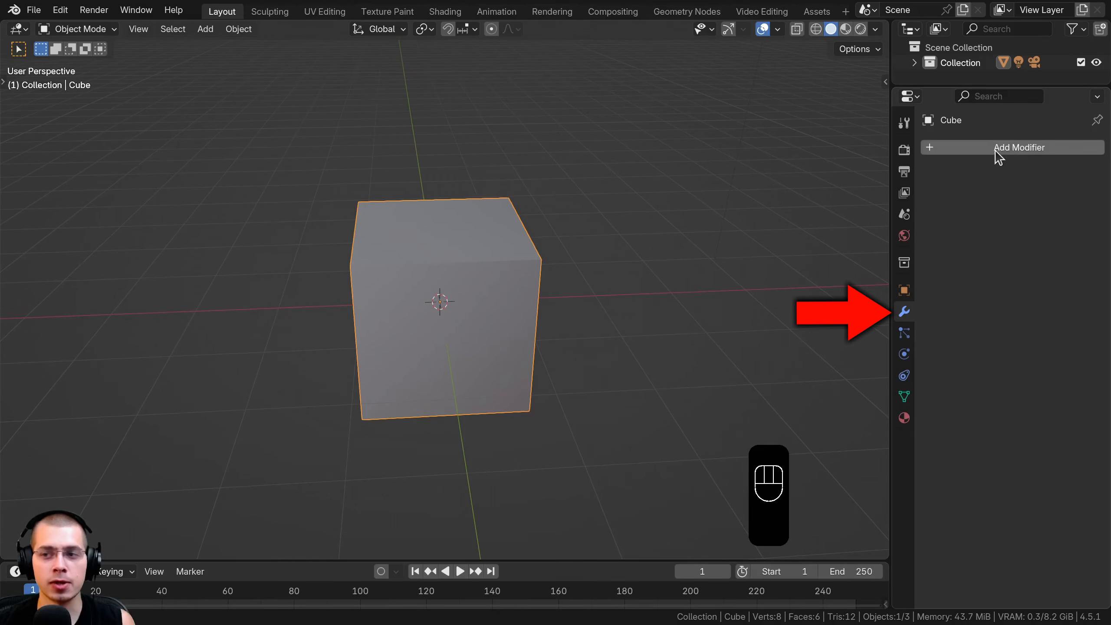
left_click(981, 147)
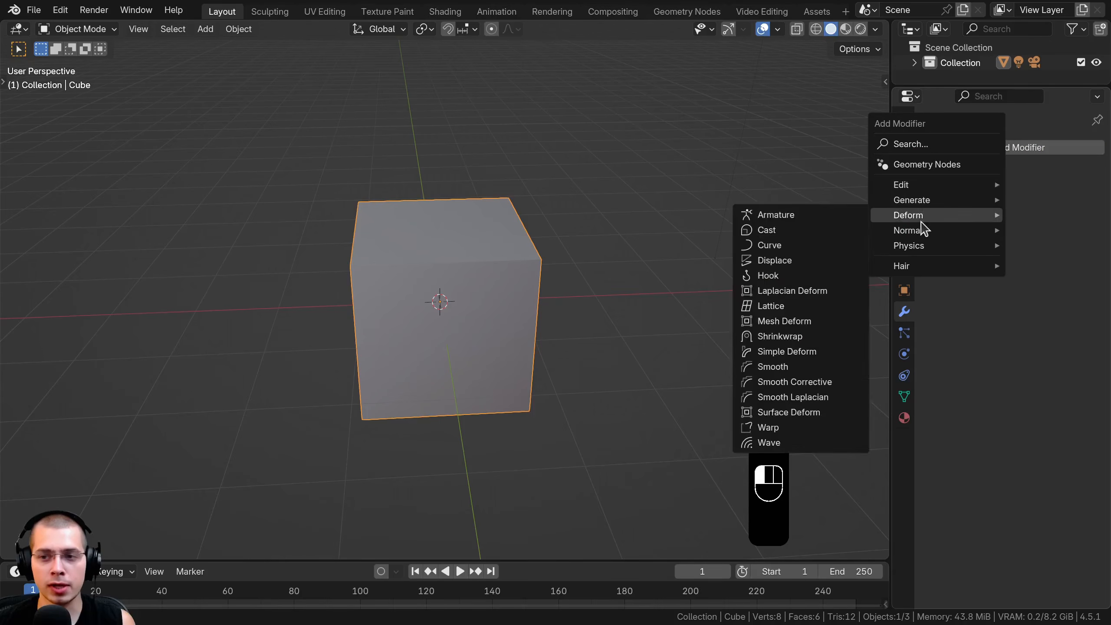
mouse_move(924, 204)
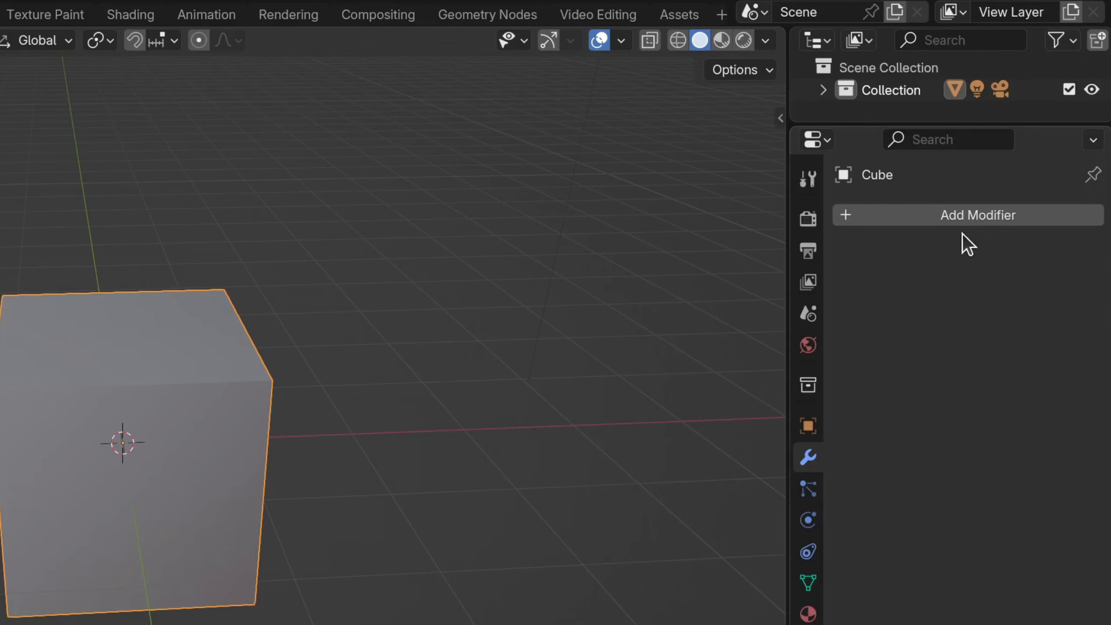
left_click(957, 217)
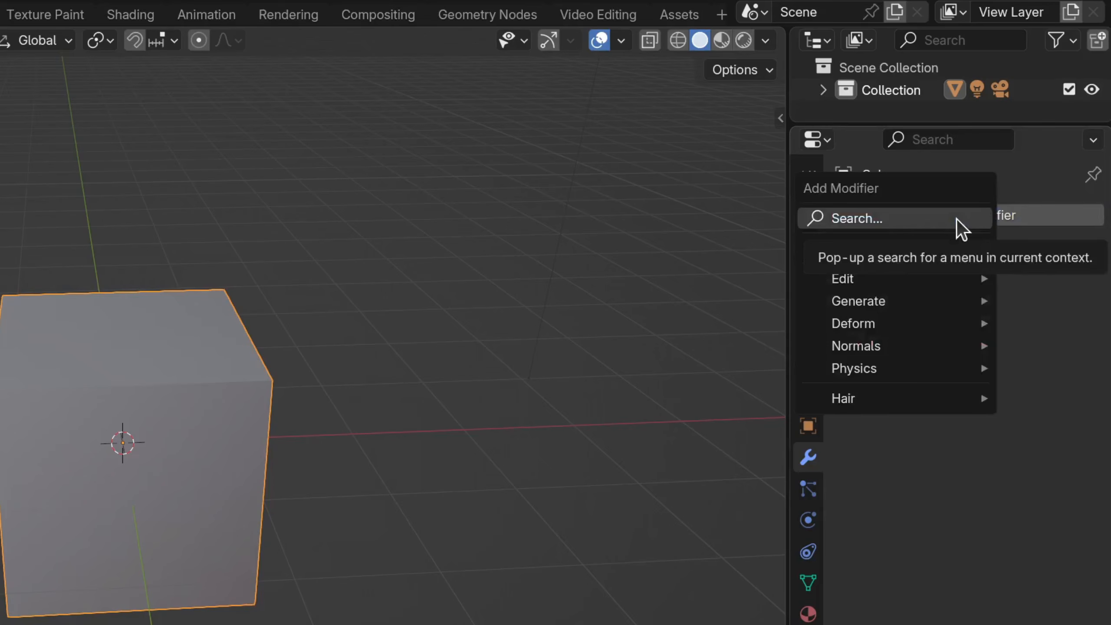
type("mir")
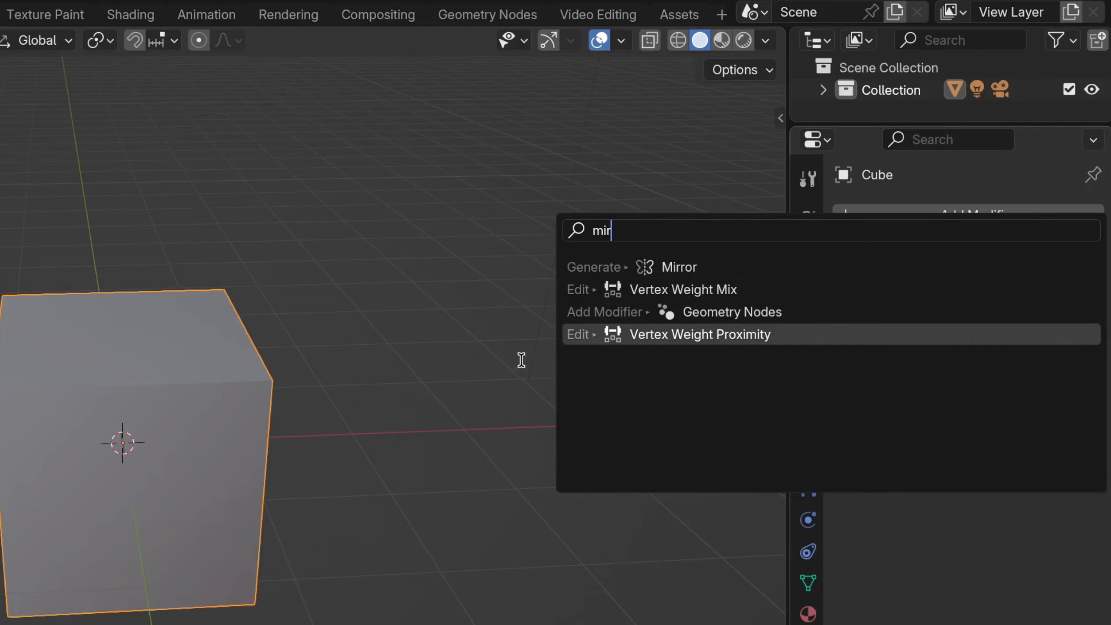
left_click(635, 265)
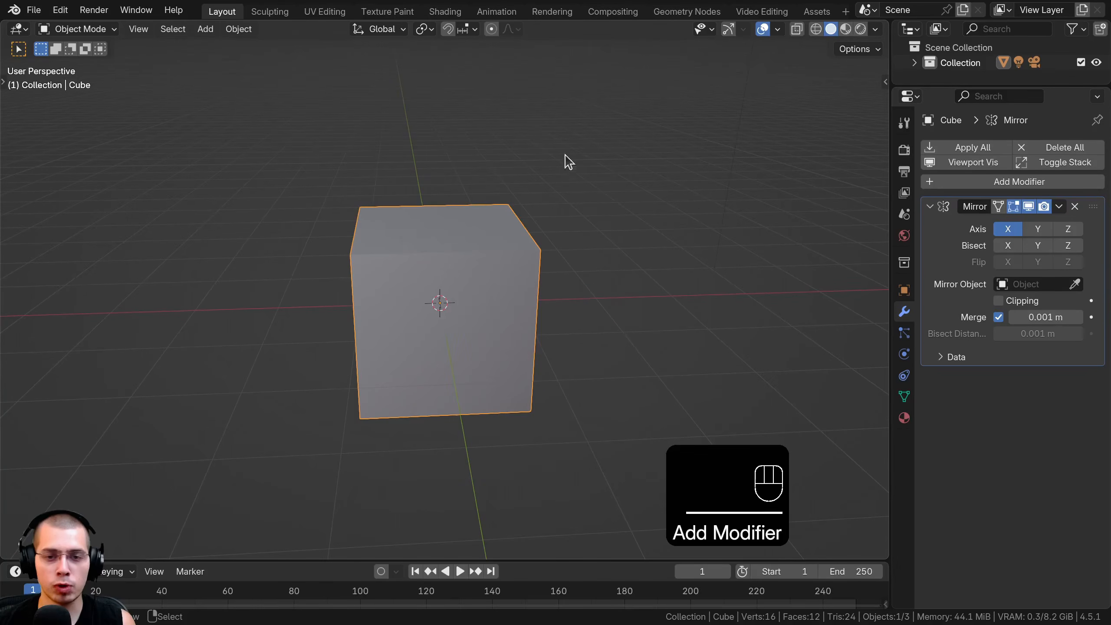
Step: Examine the cube from several angles with the Mirror modifier active on the X axis
middle_click_drag(309, 250, 294, 248)
middle_click_drag(293, 248, 290, 242, "shift")
middle_click_drag(407, 204, 352, 249)
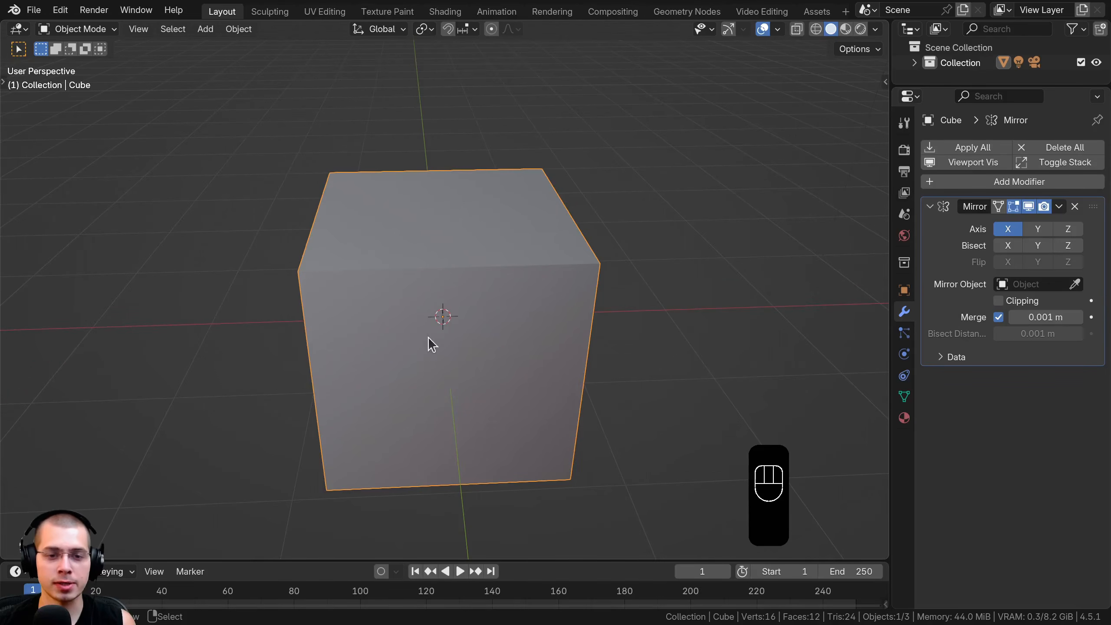
middle_click_drag(431, 345, 455, 336)
middle_click_drag(416, 276, 344, 236)
middle_click_drag(530, 282, 521, 208)
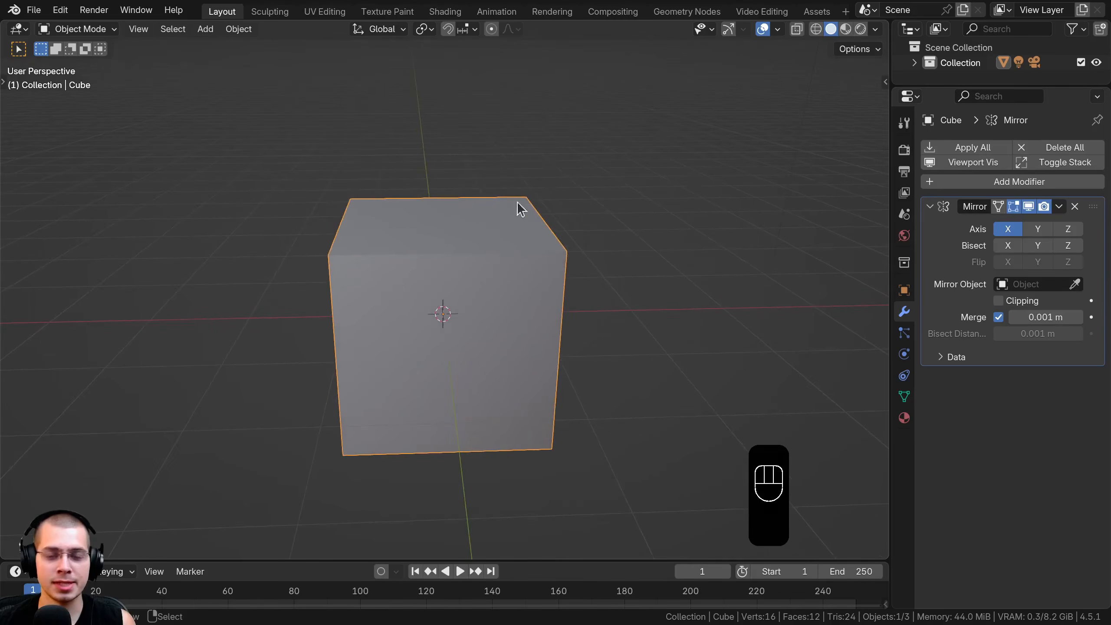
middle_click_drag(445, 264, 466, 217)
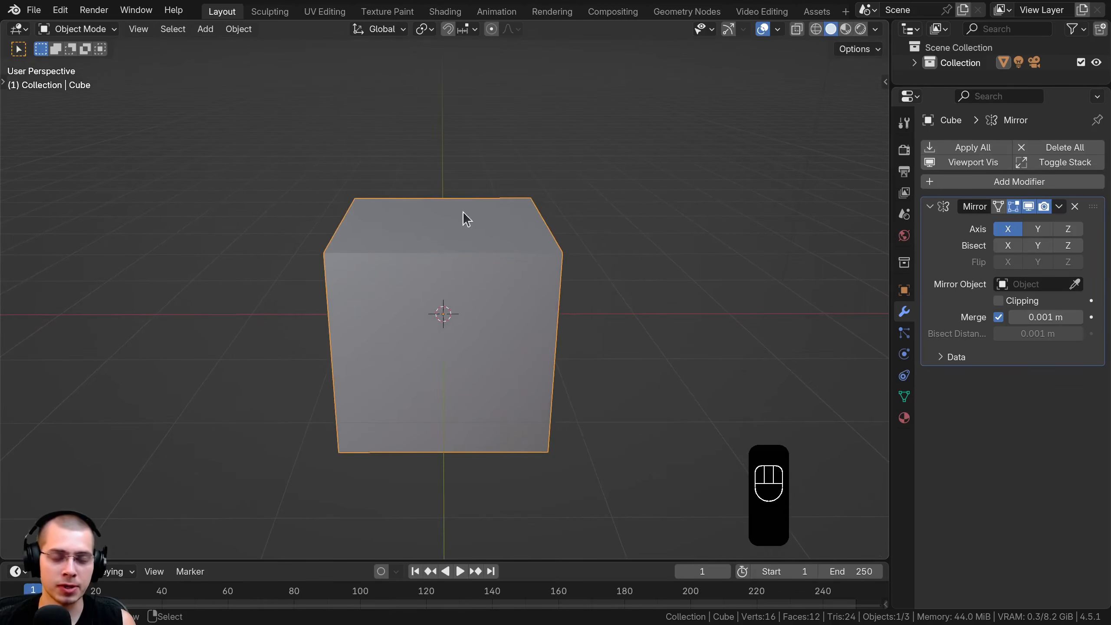
middle_click_drag(542, 256, 468, 242)
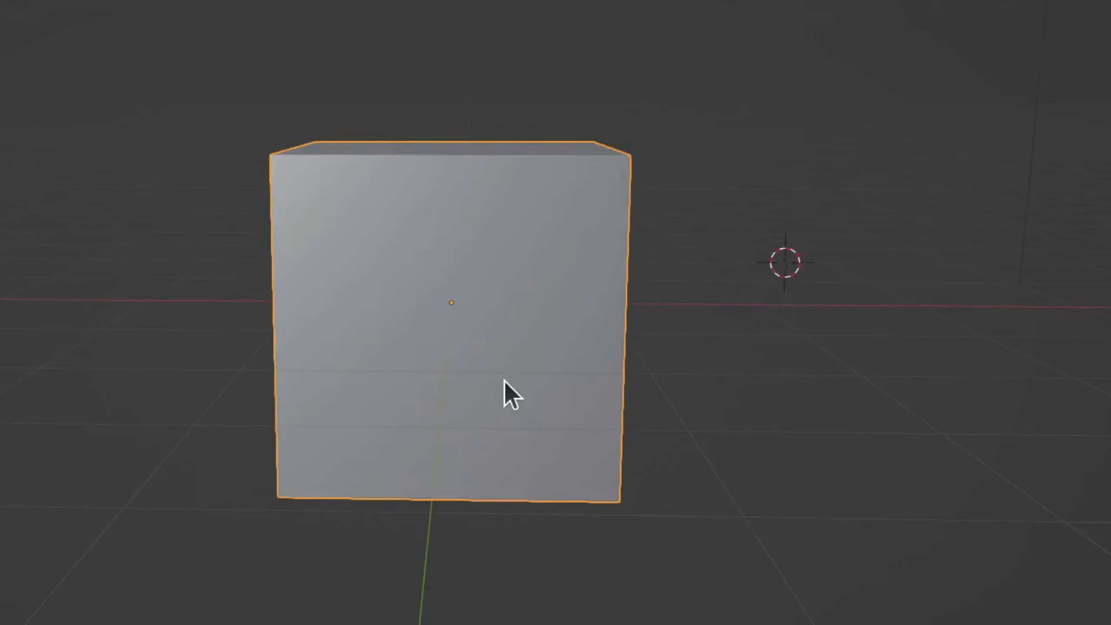
middle_click_drag(503, 379, 508, 460)
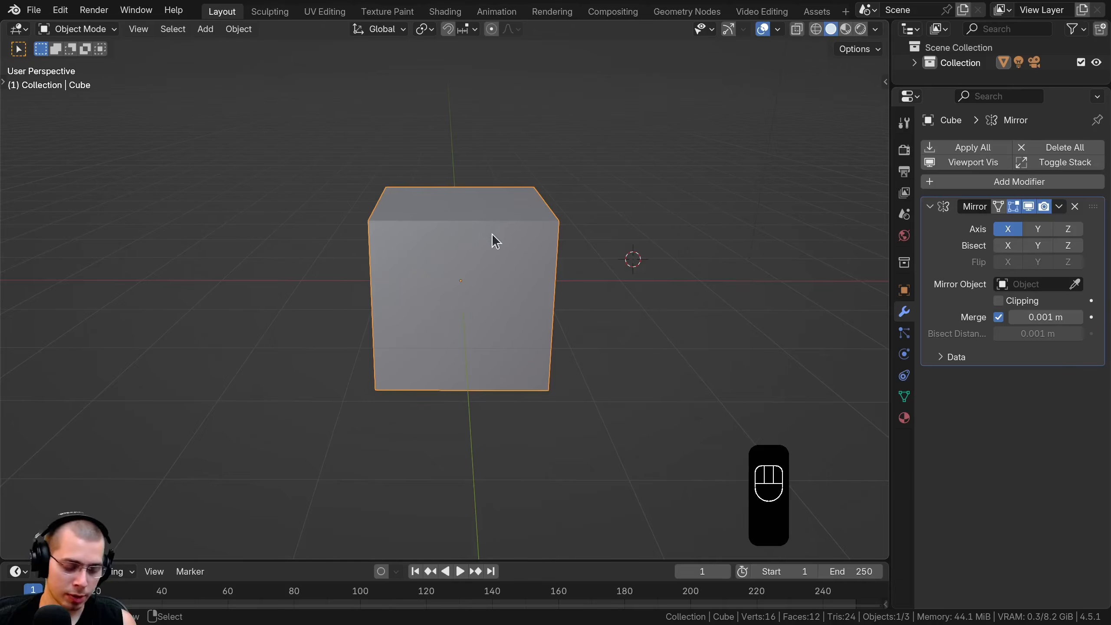
Step: Preview moving, rotating and scaling the cube in Object Mode, cancelling each transform
key("g")
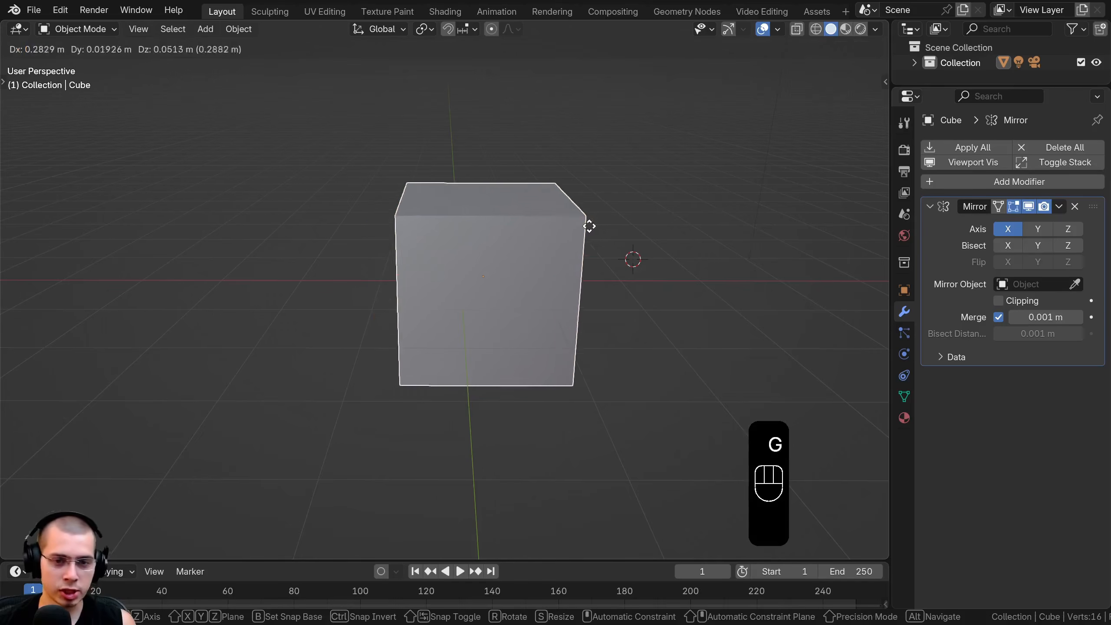
right_click(526, 243)
key("r")
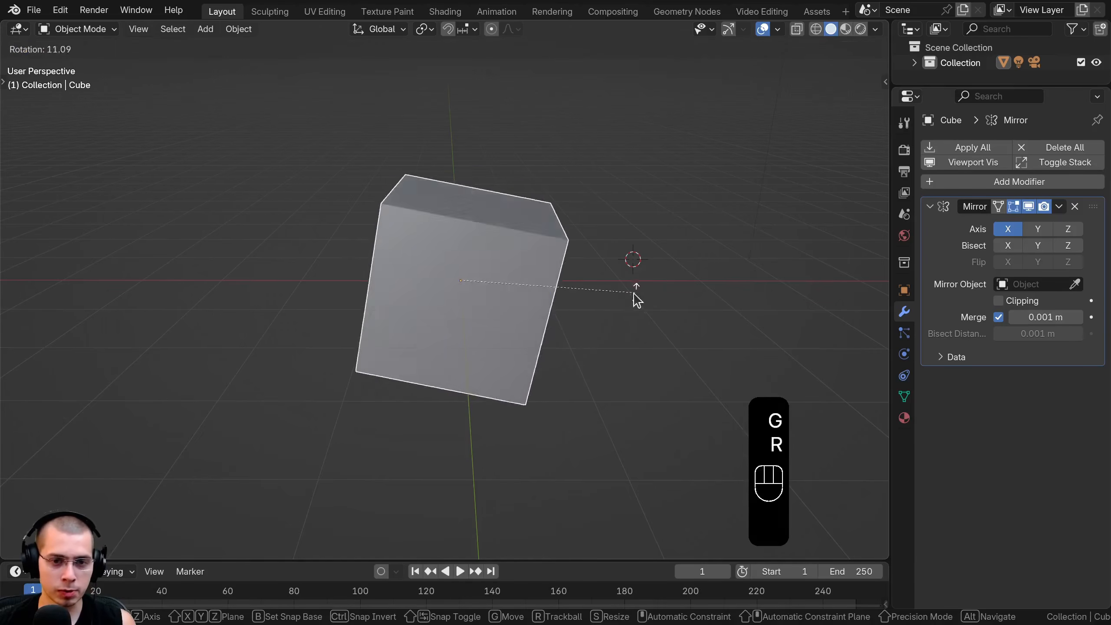
key("s")
key("r")
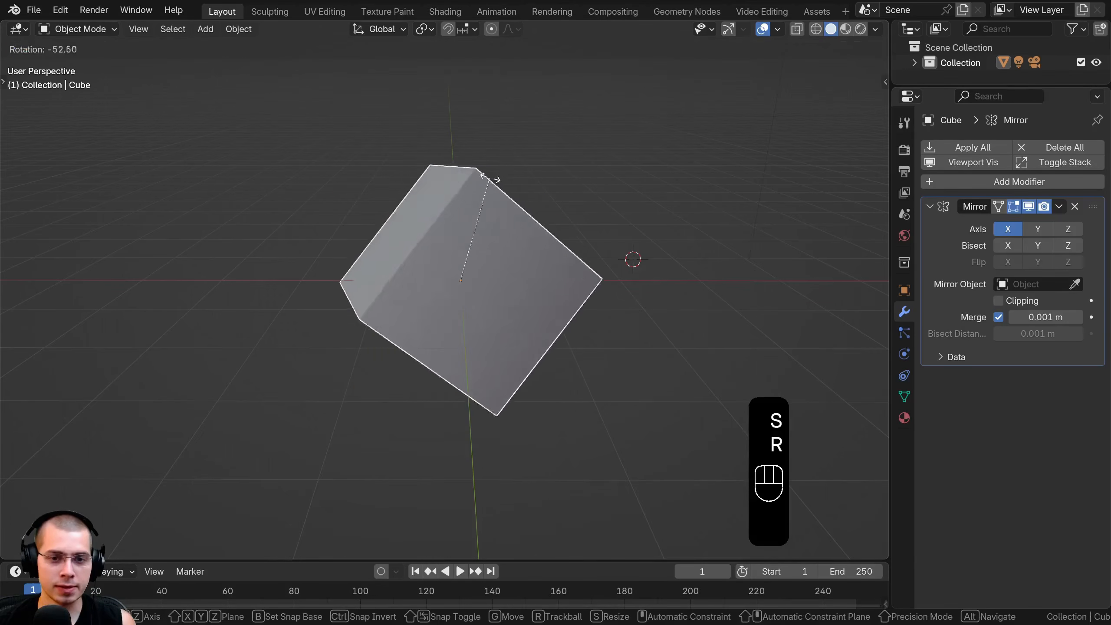
right_click(493, 230)
key("s")
right_click(625, 243)
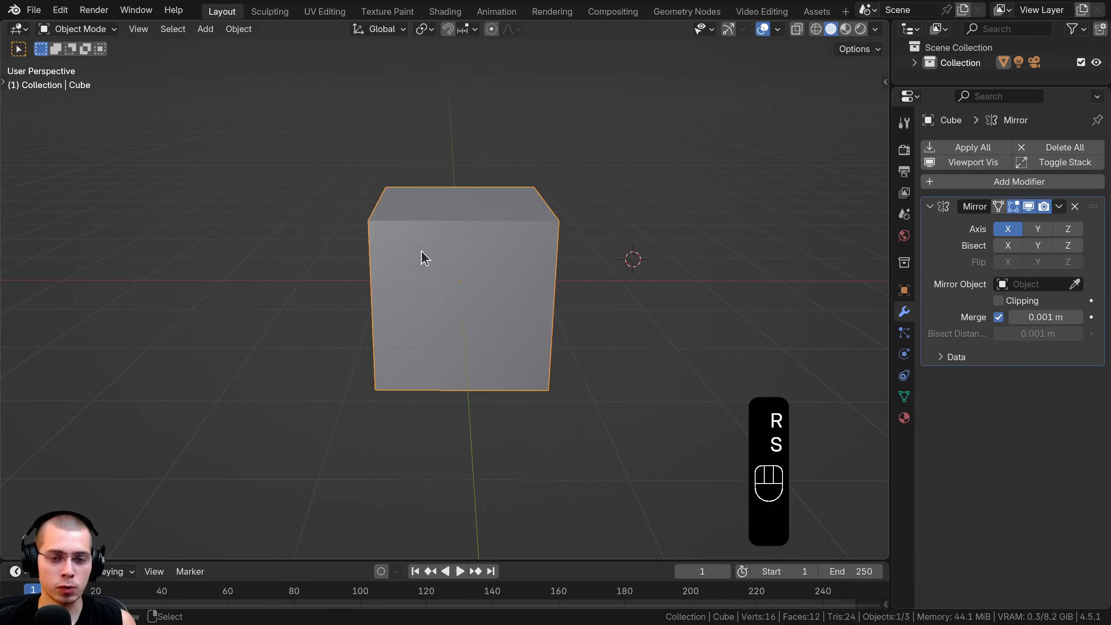
middle_click_drag(477, 357, 444, 267)
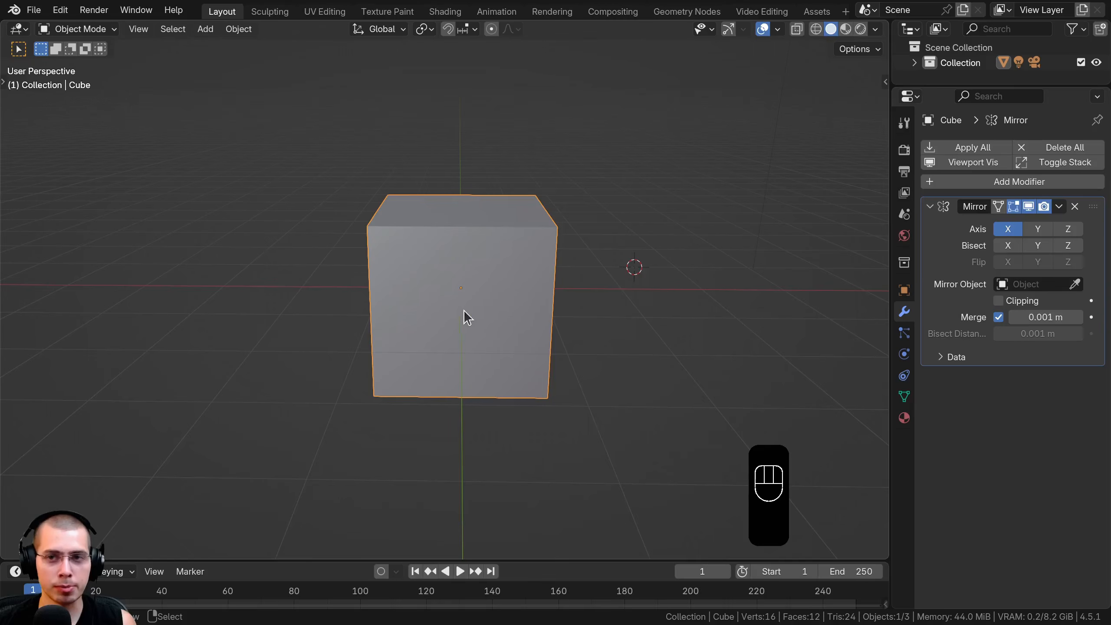
Step: Switch the viewport overlays off and on twice, leaving them enabled
left_click(763, 30)
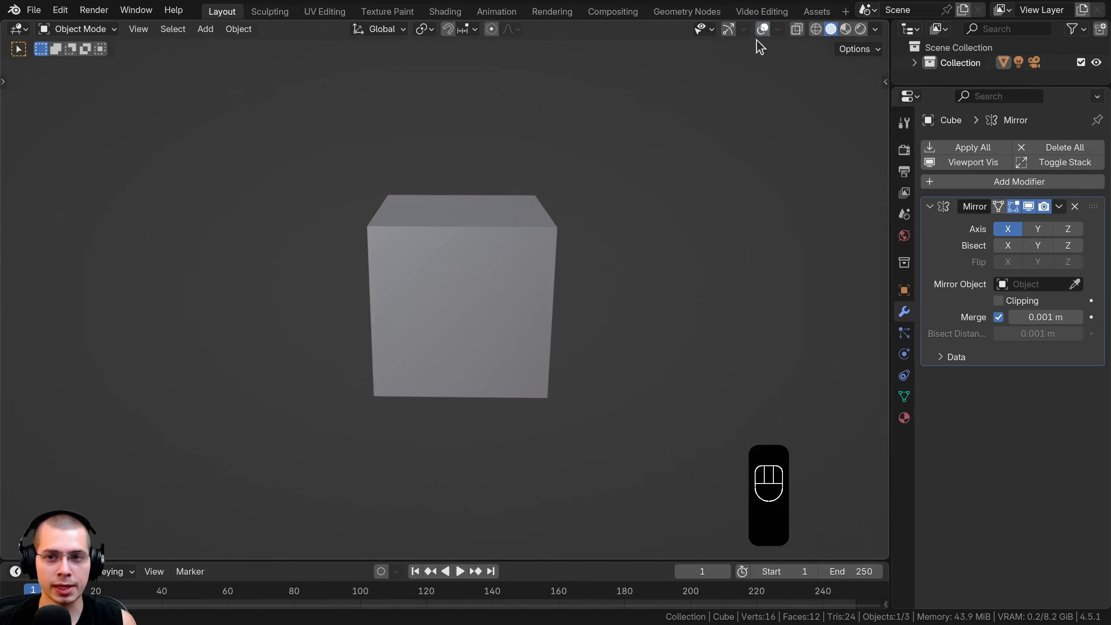
left_click(764, 30)
left_click(763, 30)
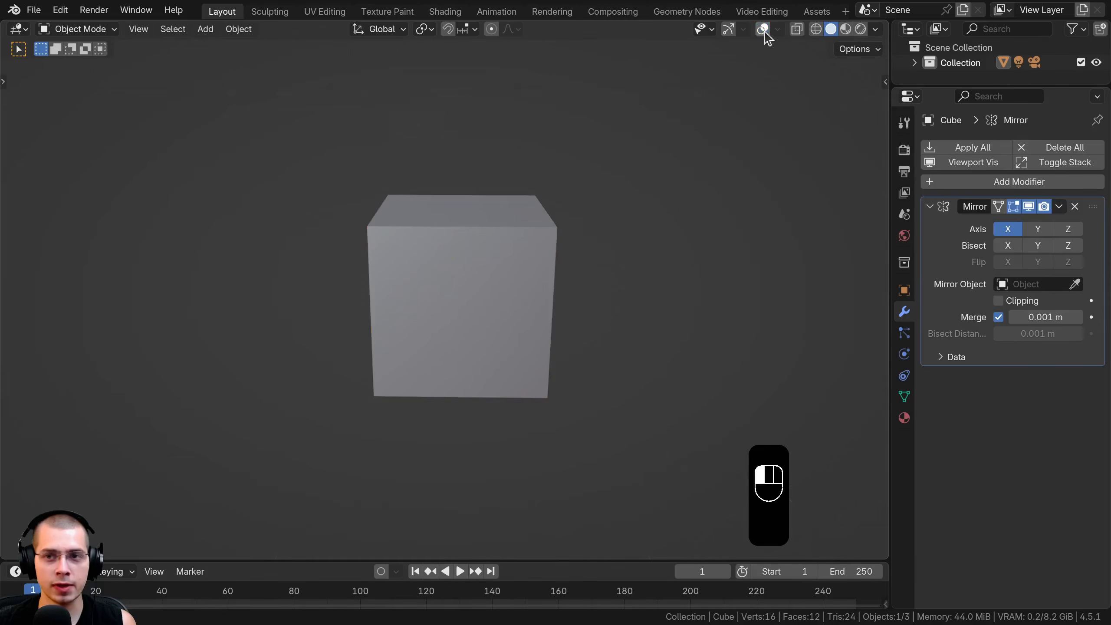
left_click(764, 30)
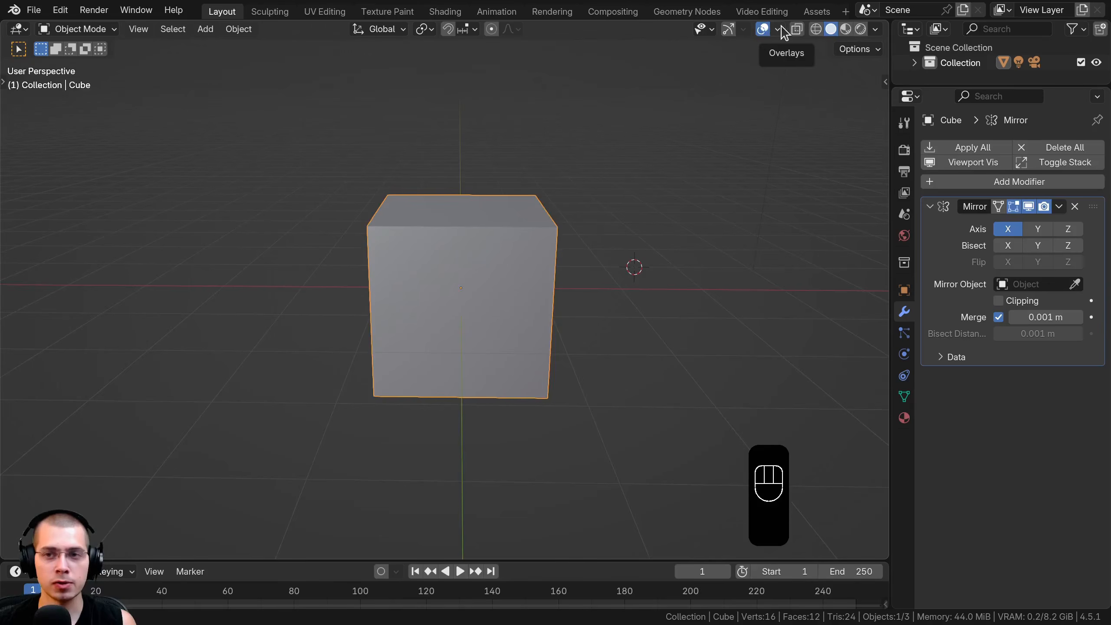
Step: Toggle the Origins option in the viewport overlay settings and undo the last move
left_click(778, 30)
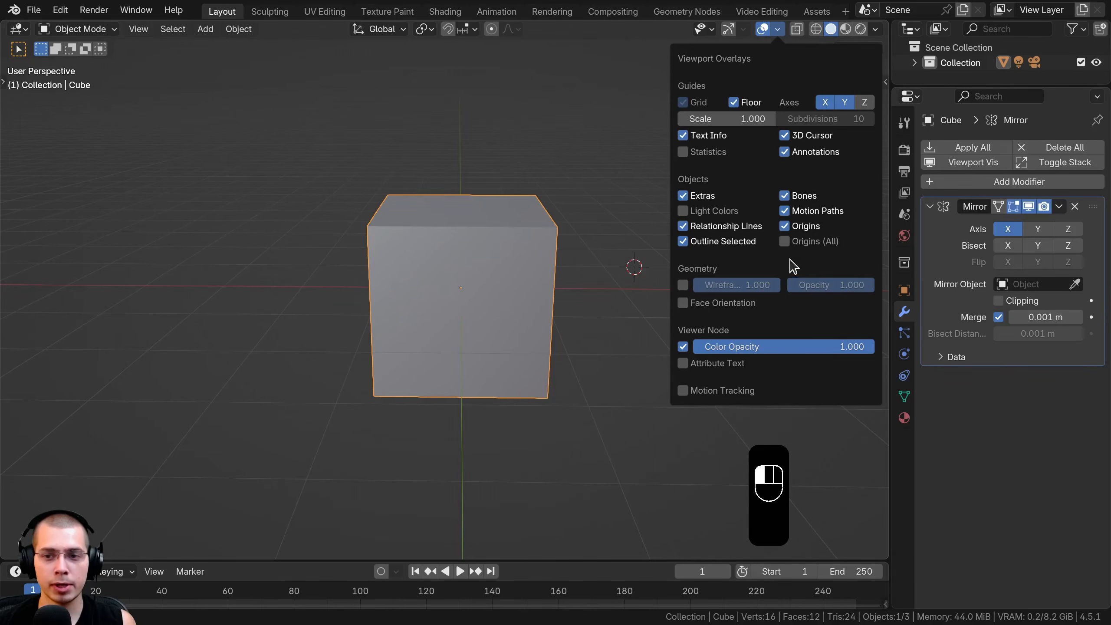
left_click(785, 226)
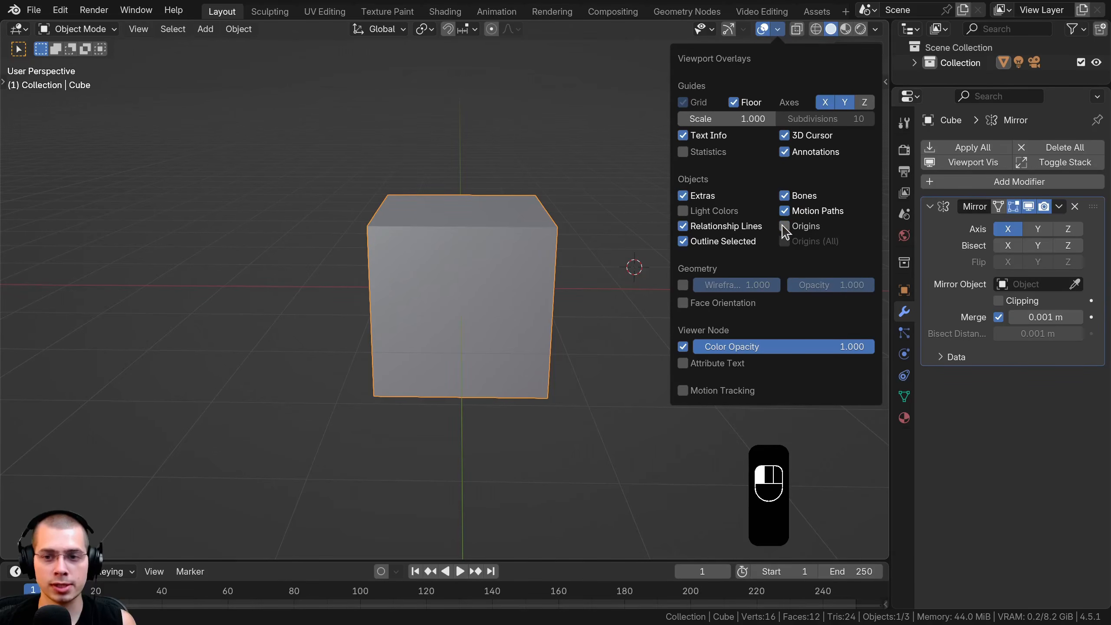
key("ctrl+z")
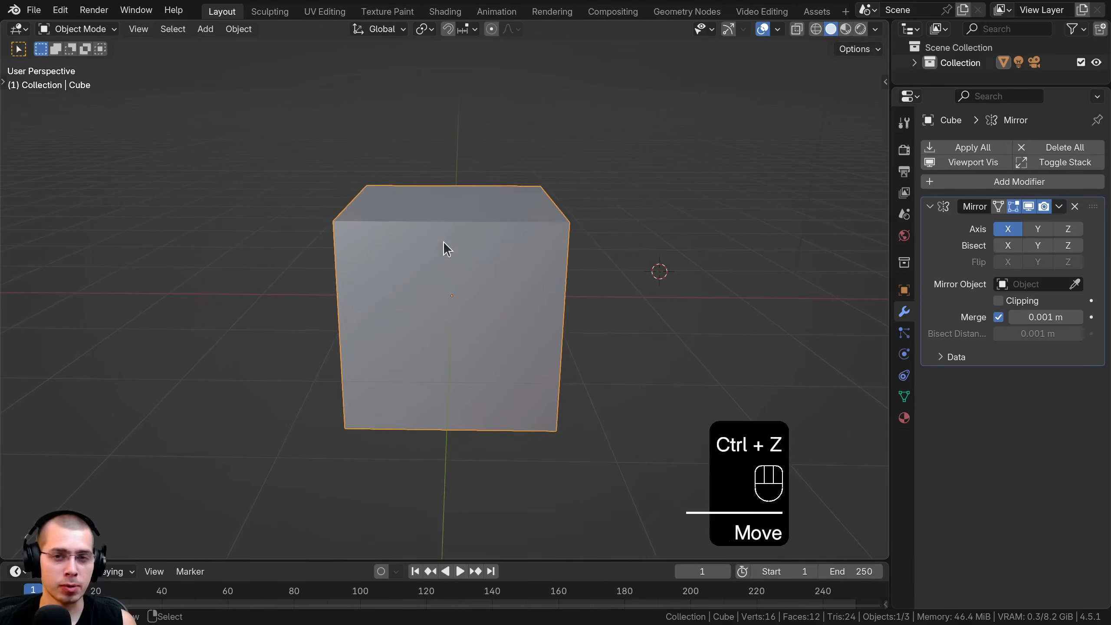
Step: Move the cube along the global X axis in Object Mode
middle_click_drag(496, 336, 496, 350)
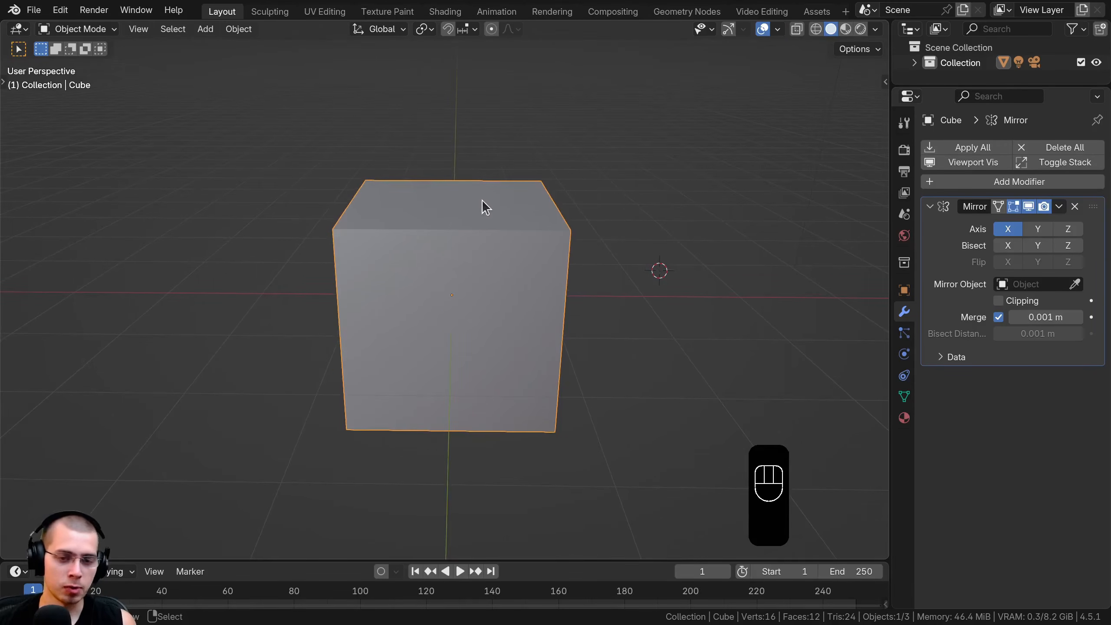
key("g")
key("x")
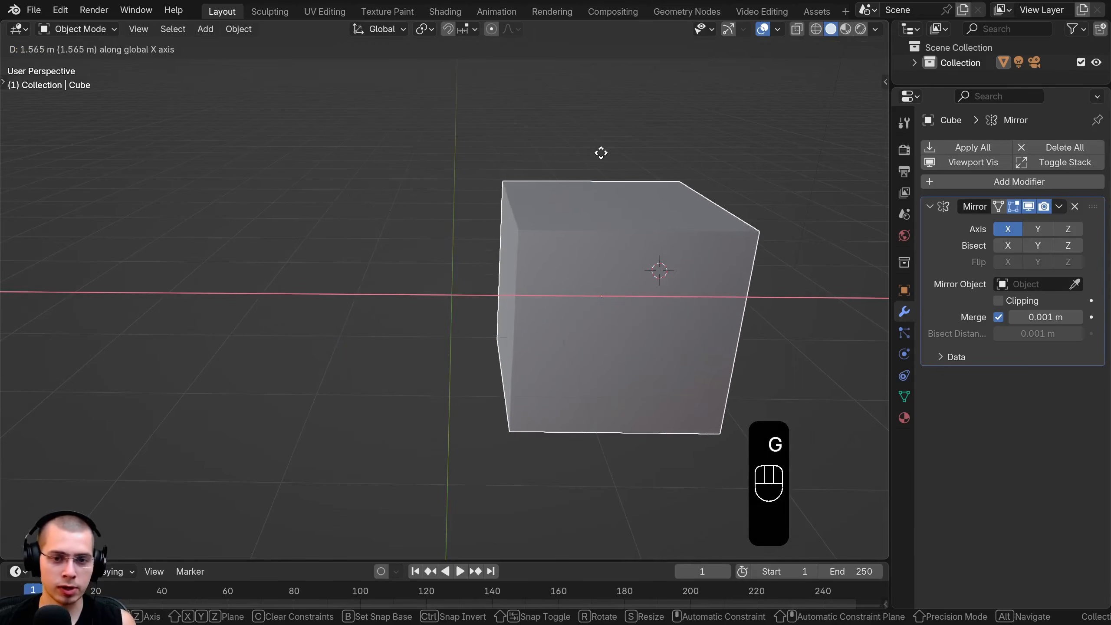
left_click(588, 155)
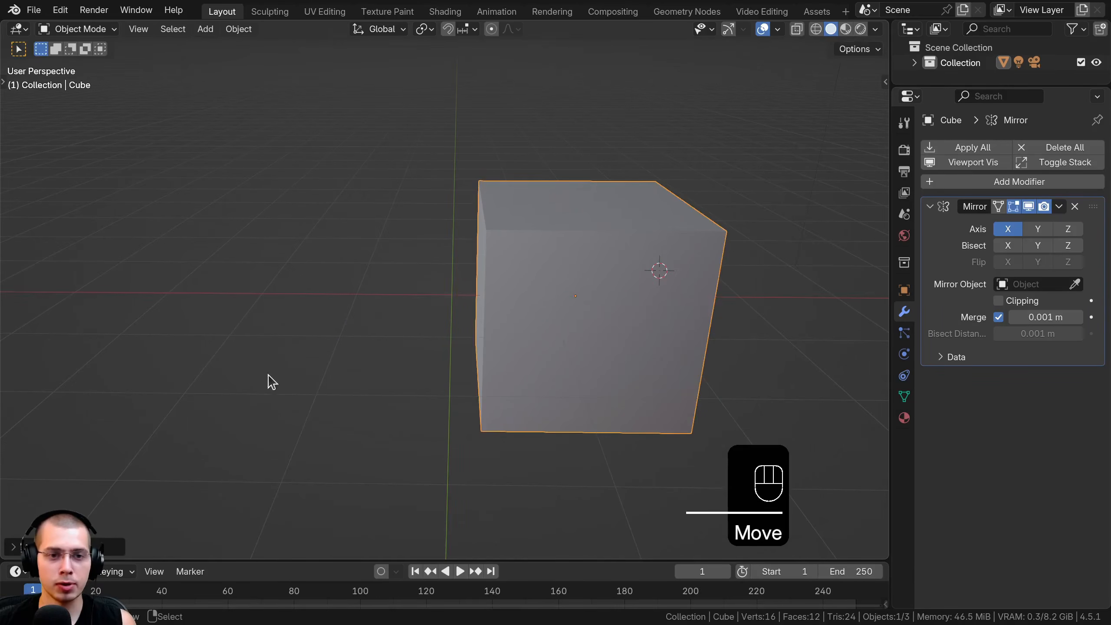
middle_click_drag(391, 212, 338, 193, "shift")
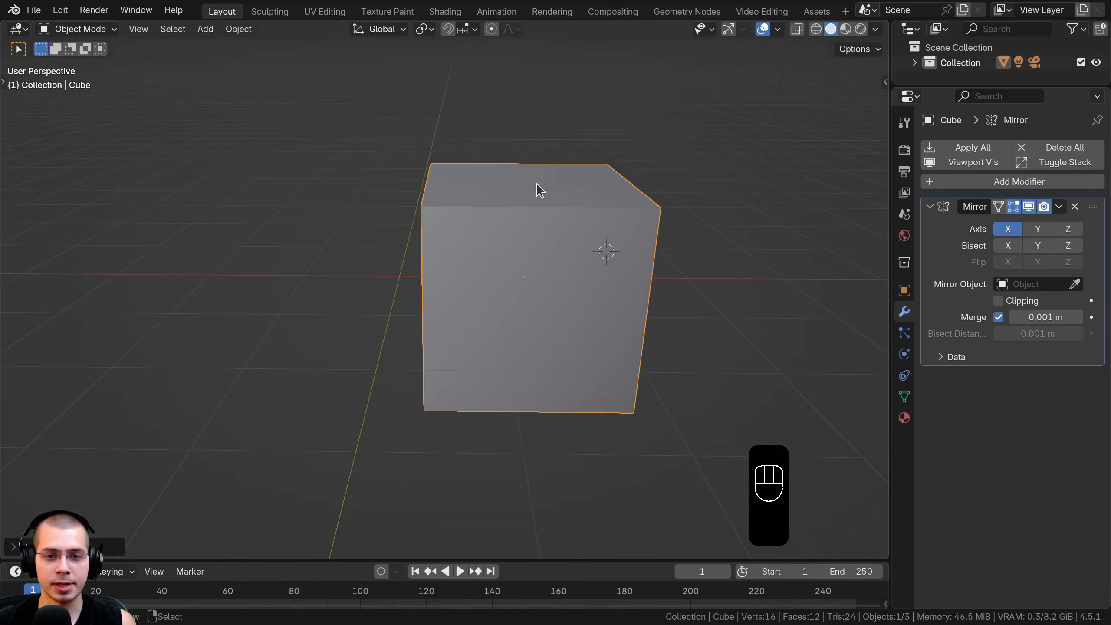
Step: Preview further Object Mode moves of the cube, cancel them, and undo the earlier move along X
key("g")
key("x")
right_click(566, 243)
middle_click_drag(566, 249, 511, 250, "shift")
middle_click_drag(512, 250, 504, 224)
key("g")
right_click(431, 279)
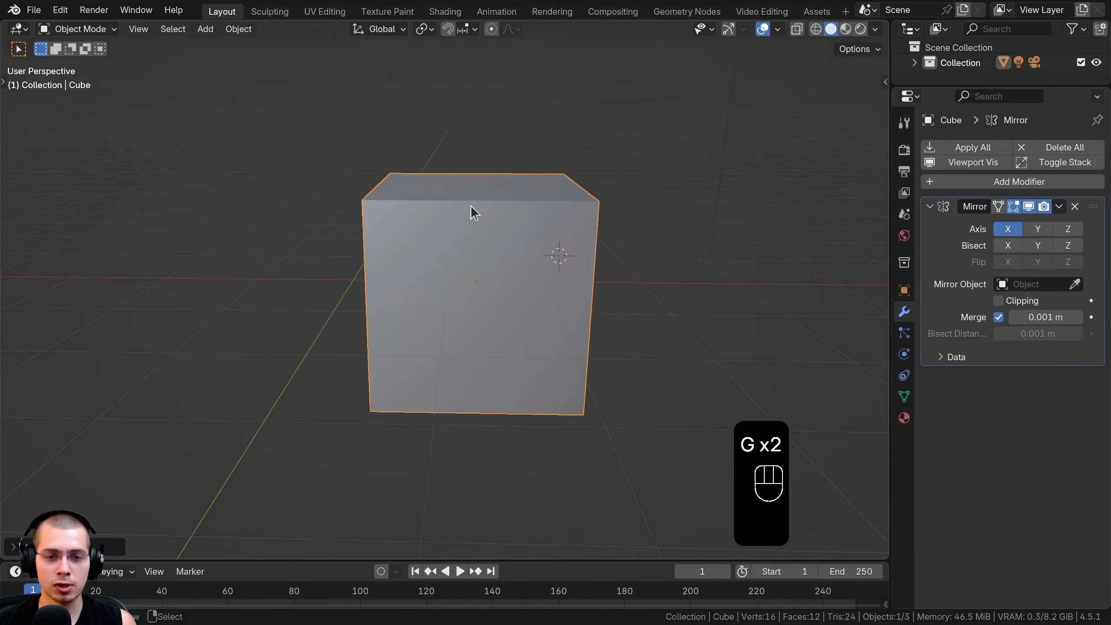
middle_click_drag(380, 273, 424, 275, "shift")
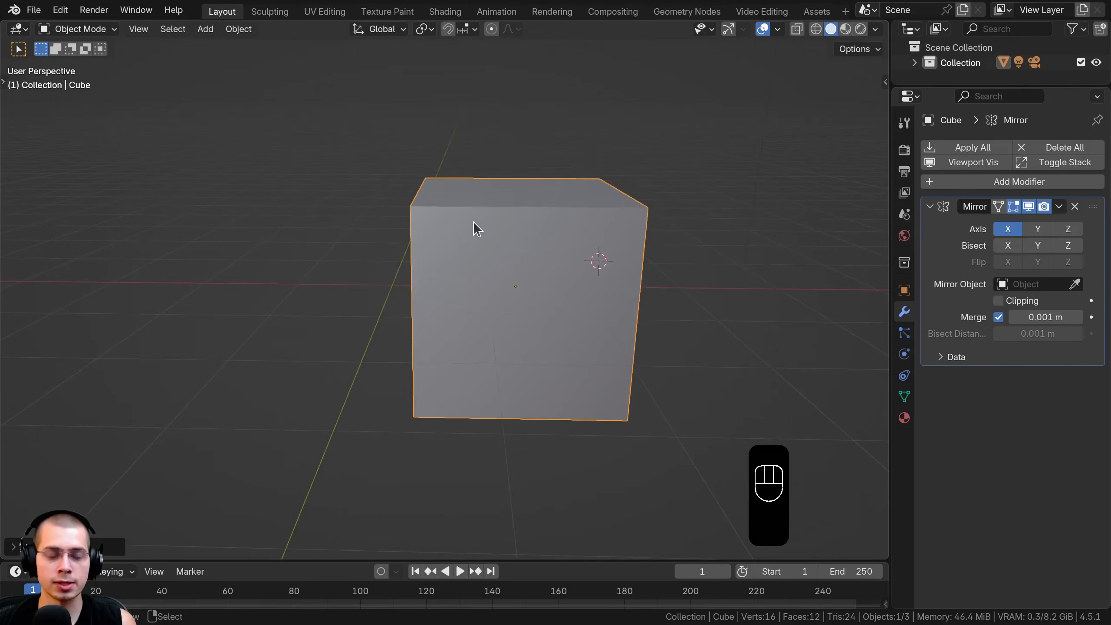
key("ctrl+z")
middle_click_drag(365, 212, 431, 239, "shift")
Step: Move the entire cube mesh along the global X axis in Edit Mode, away from its origin, leaving a gap between the mirrored halves
key("Tab")
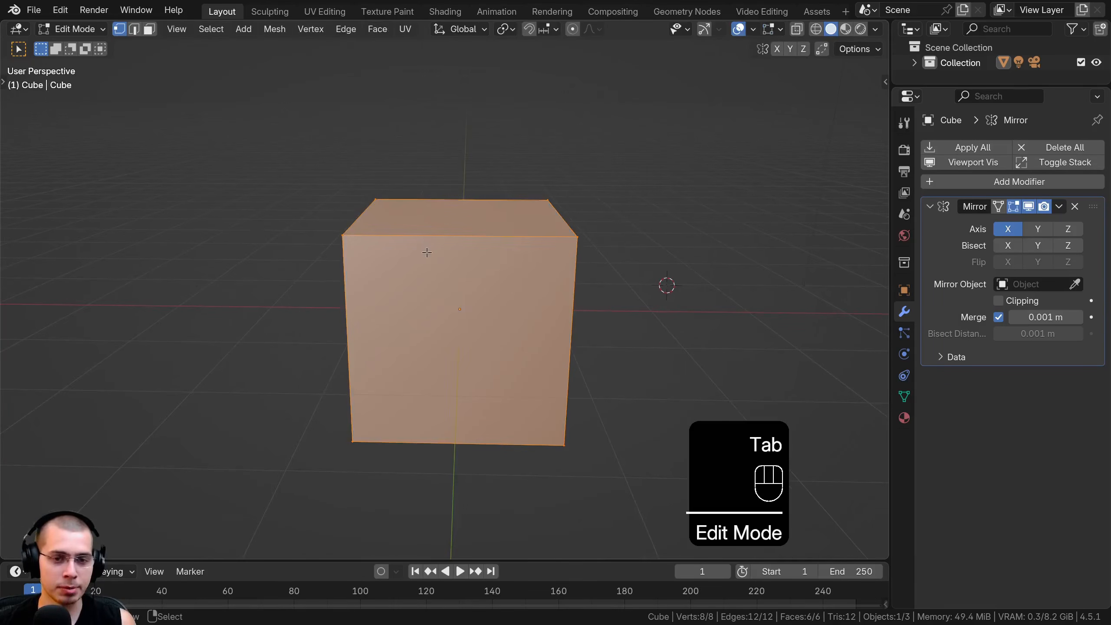
key("g")
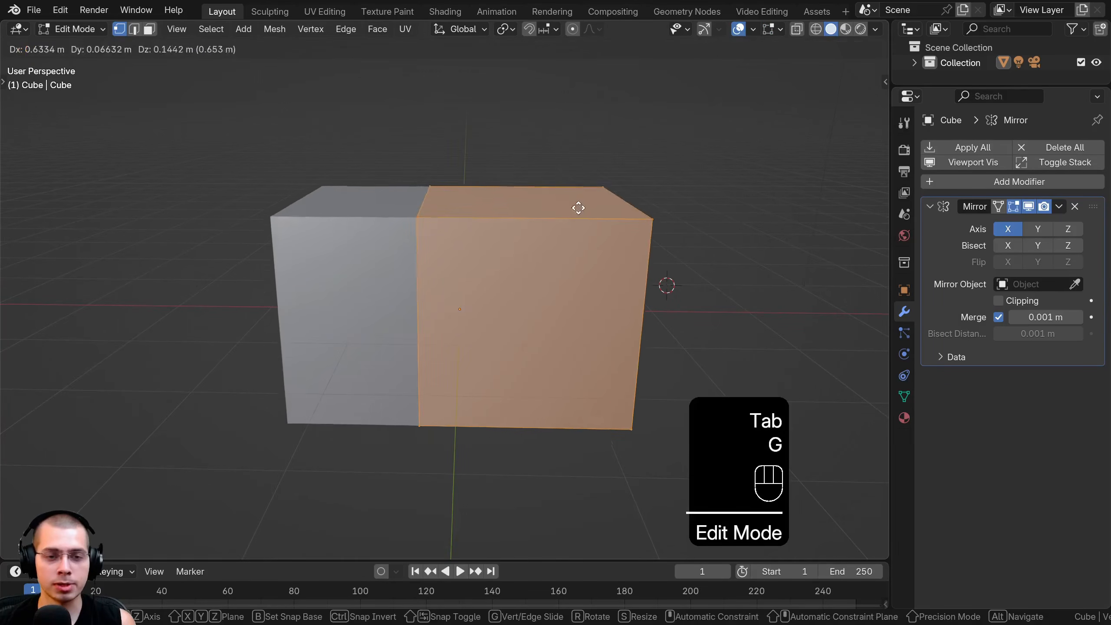
right_click(578, 208)
key("g")
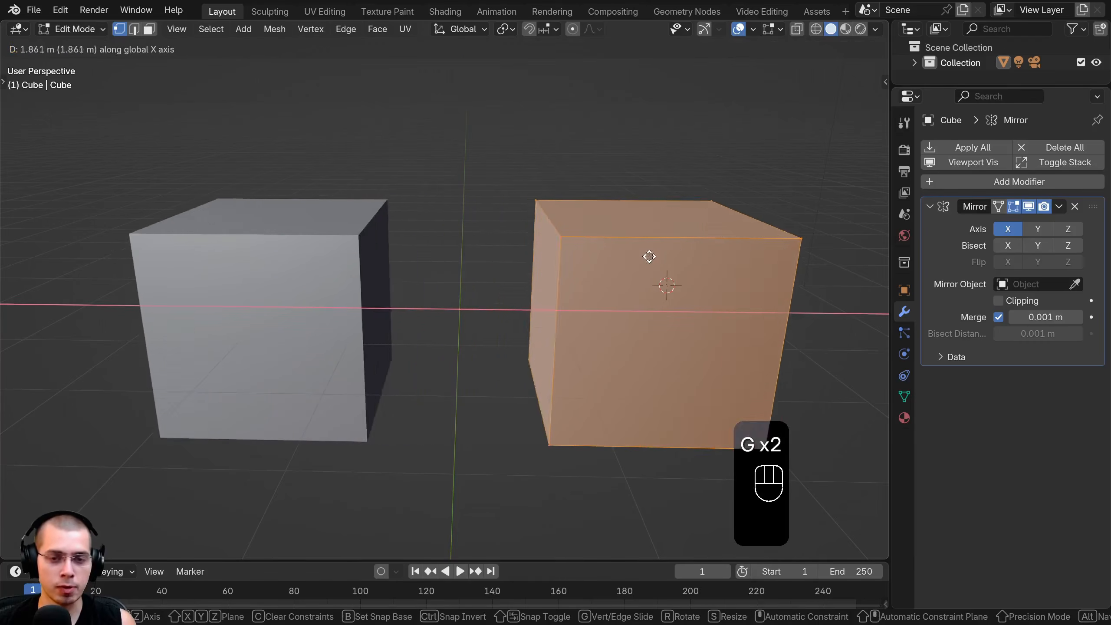
left_click(620, 254)
scroll(460, 318, "up", 3)
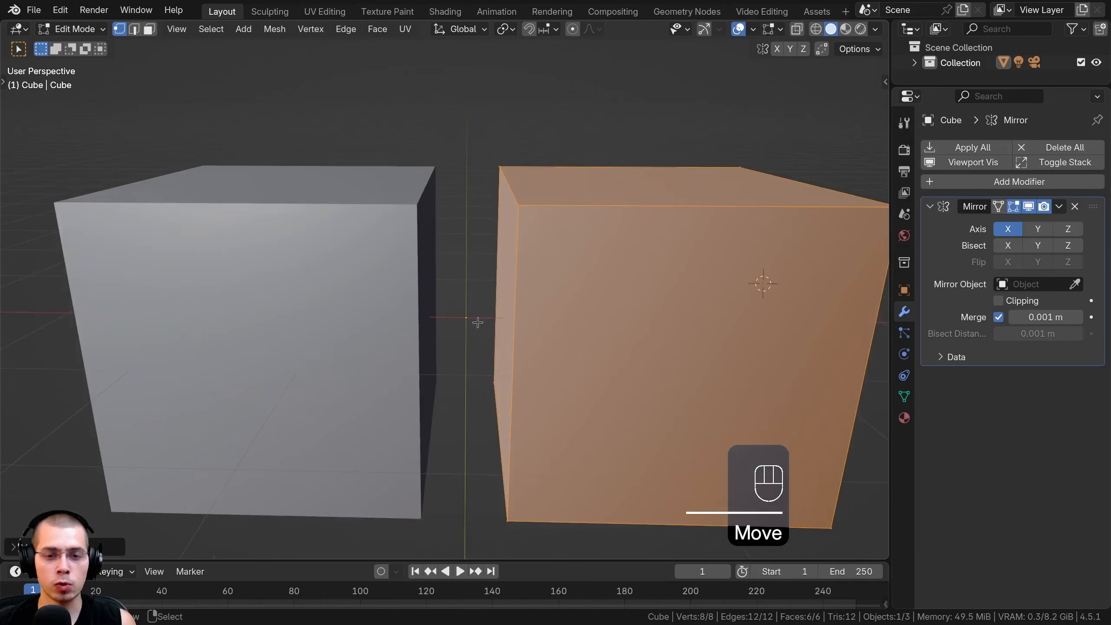
Step: Return to Object Mode and move the cube together with its mirrored copy
key("Tab")
scroll(483, 309, "down", 4)
key("g")
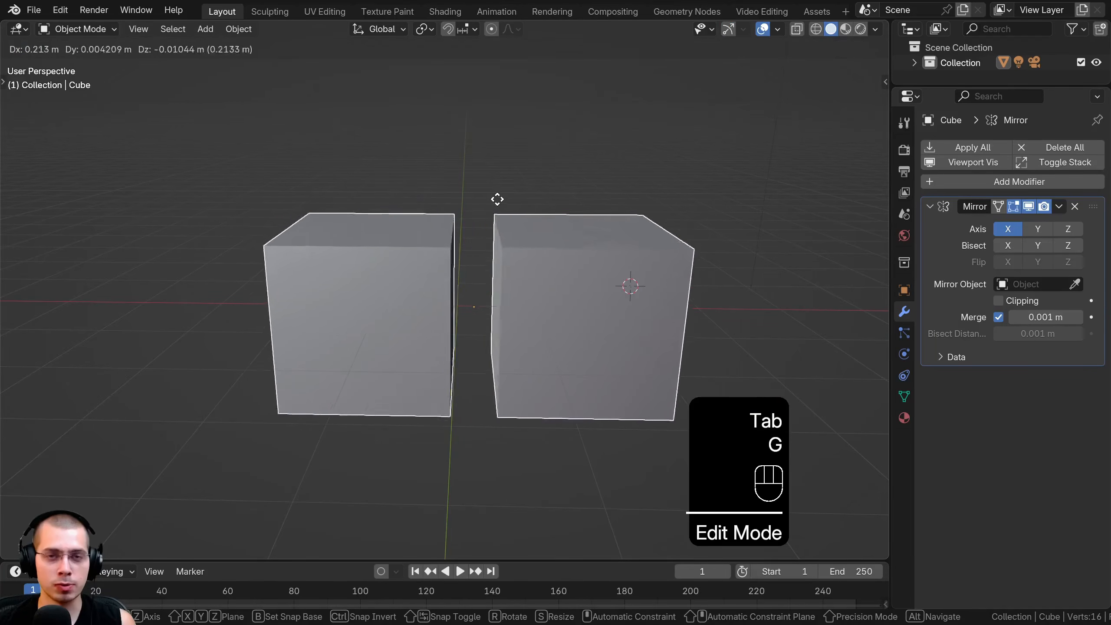
left_click(496, 224)
Step: Preview mesh moves relative to the origin in Edit Mode, and select the whole mesh
key("Tab")
middle_click_drag(498, 182, 489, 181, "shift")
key("g")
right_click(564, 197)
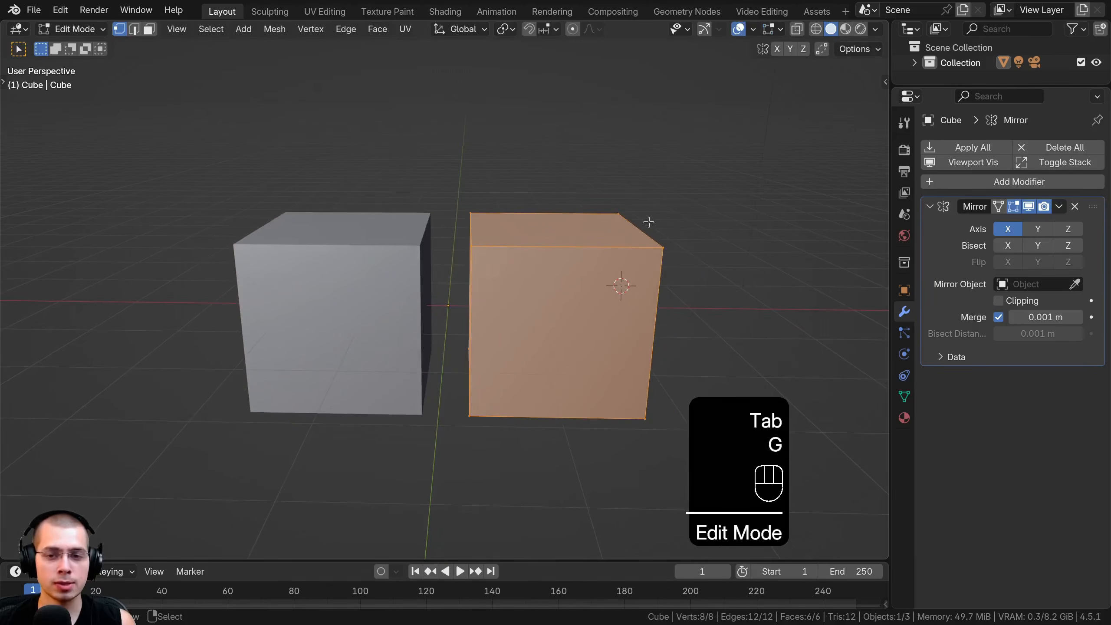
left_click(659, 181)
key("g")
left_click(659, 238)
key("g")
right_click(688, 204)
key("a")
key("a")
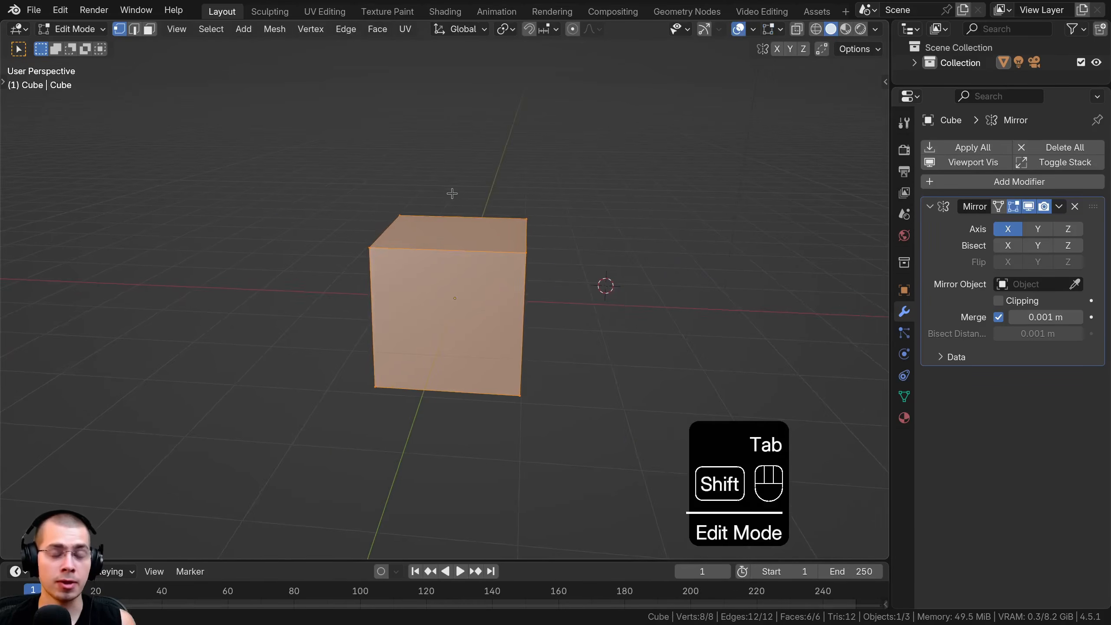
Step: Preview moving the whole cube mesh along the X axis in Edit Mode, and cancel the move
scroll(481, 190, "up", 2)
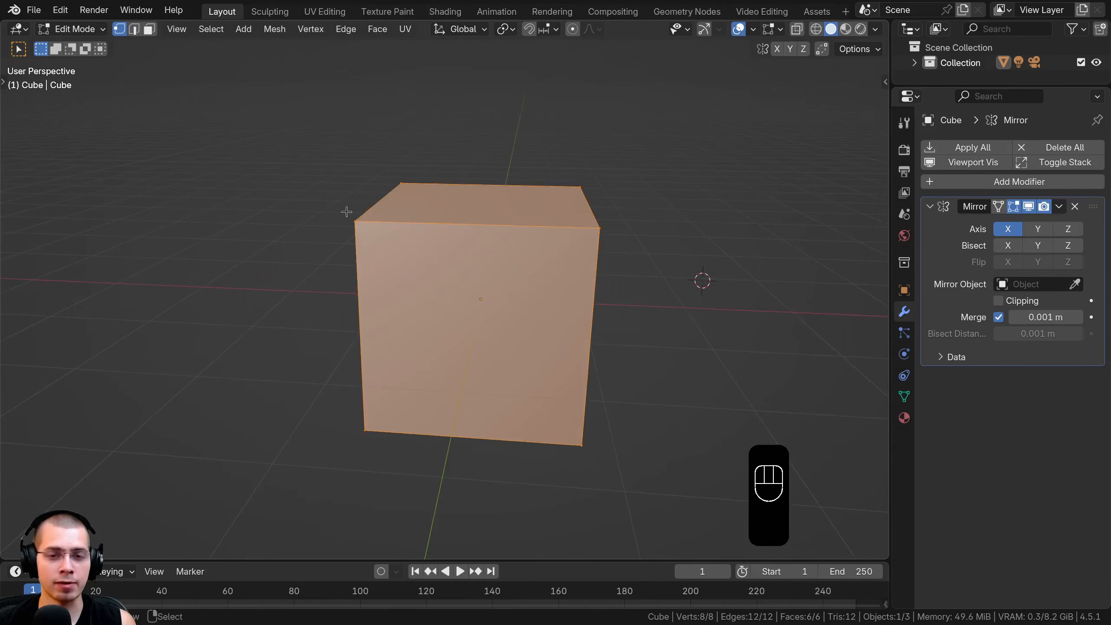
scroll(345, 211, "down", 3)
key("g")
key("x")
right_click(505, 318)
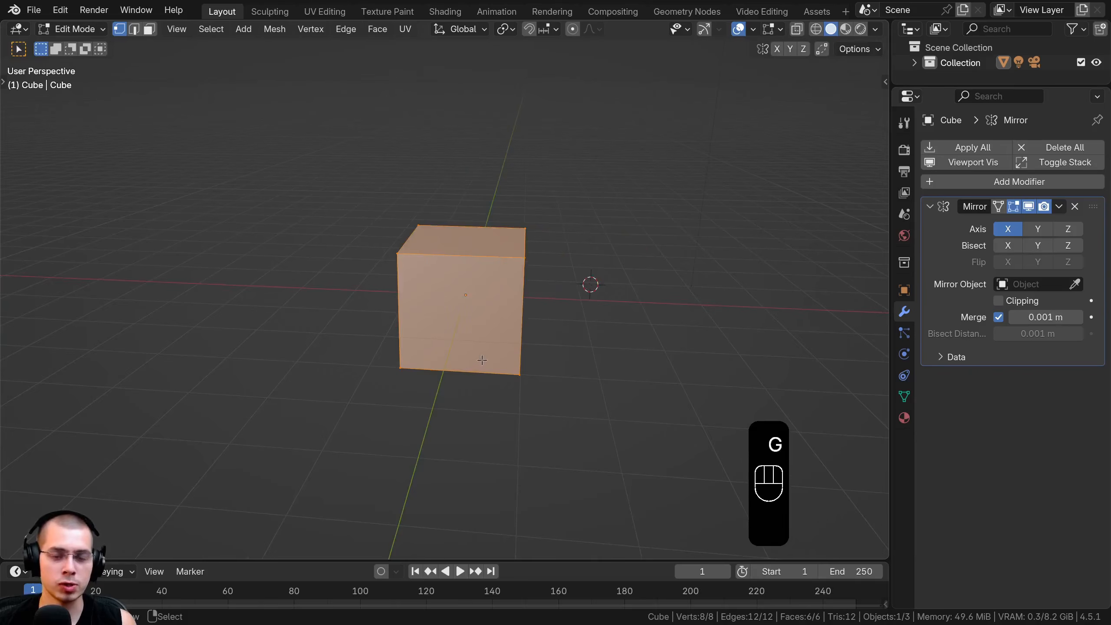
middle_click_drag(481, 361, 516, 358)
scroll(515, 351, "up", 3)
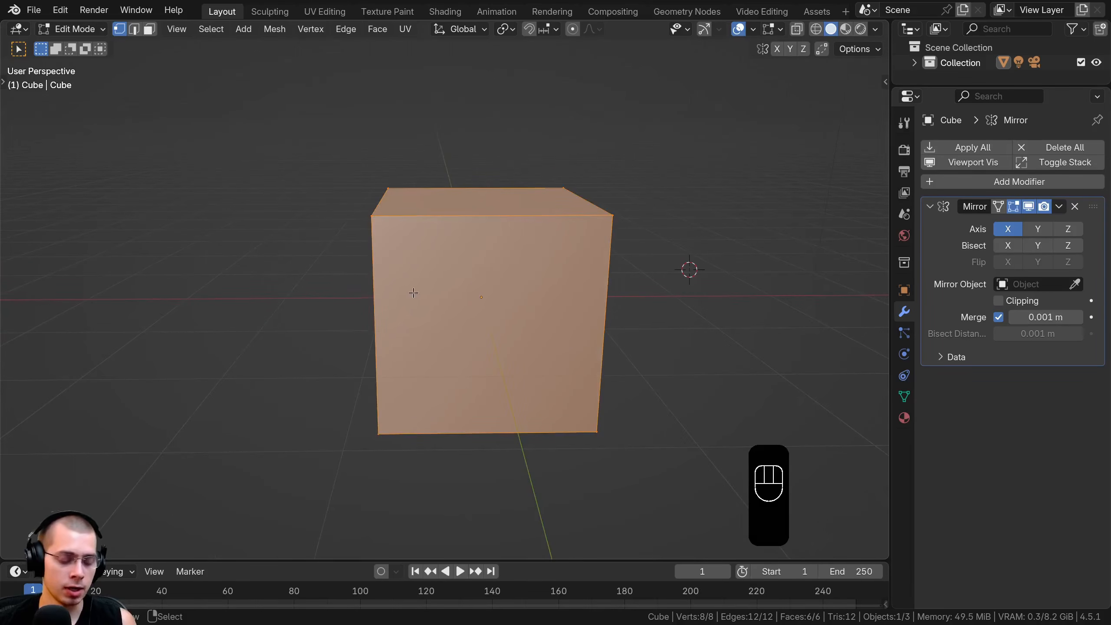
key("ctrl+r")
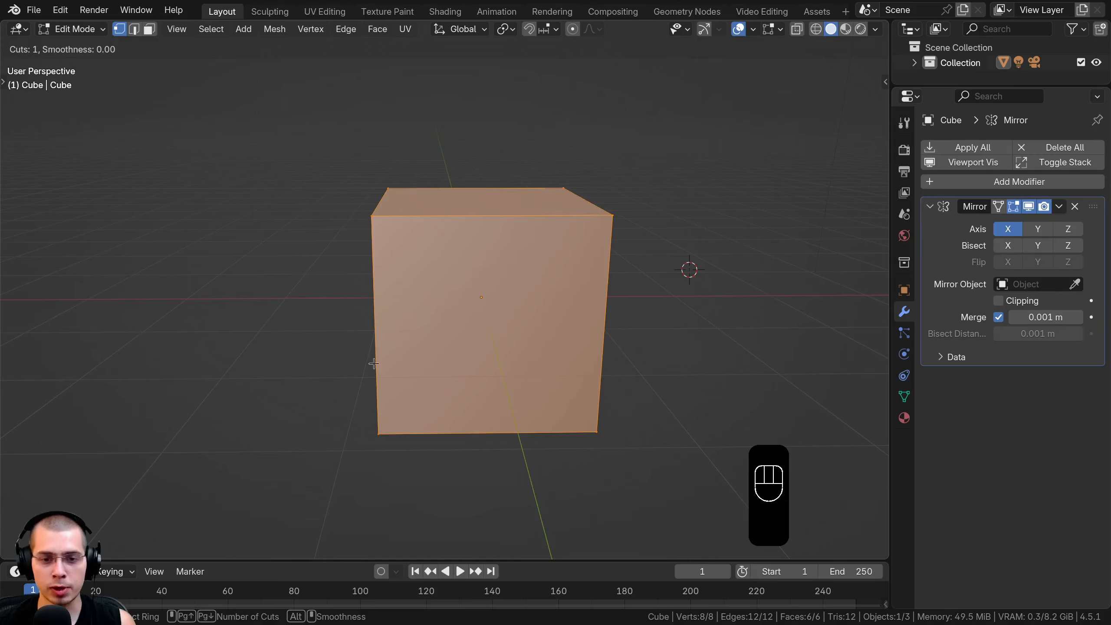
left_click(488, 211)
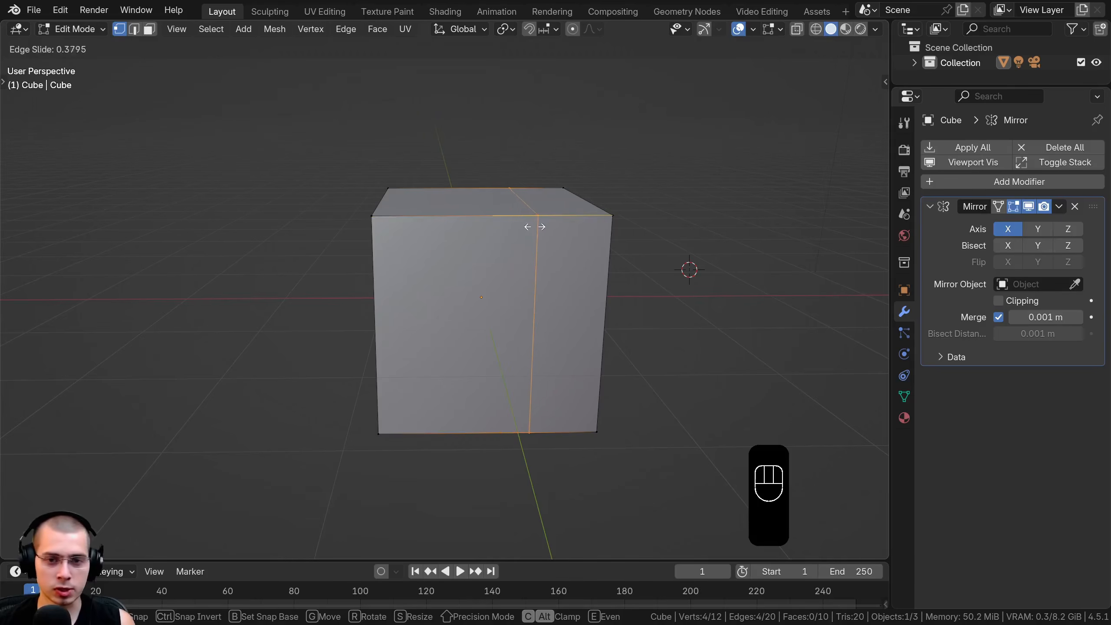
right_click(535, 226)
key("ctrl+z")
key("ctrl+r")
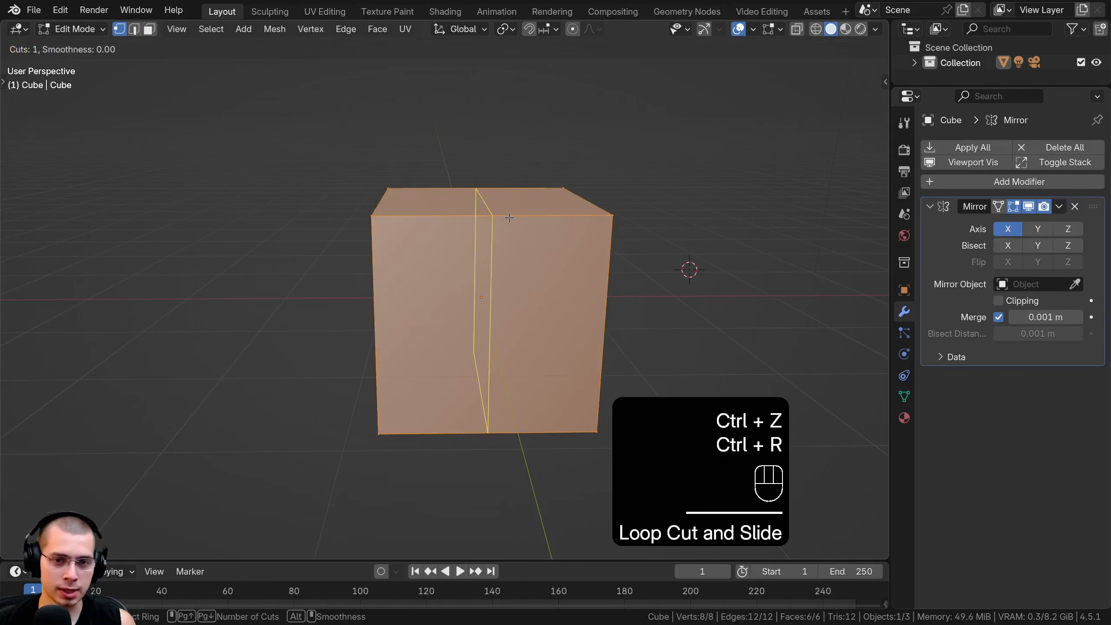
right_click(509, 217)
Step: Add a single vertical loop cut through the exact center of the cube, splitting it into two halves along X
key("ctrl+r")
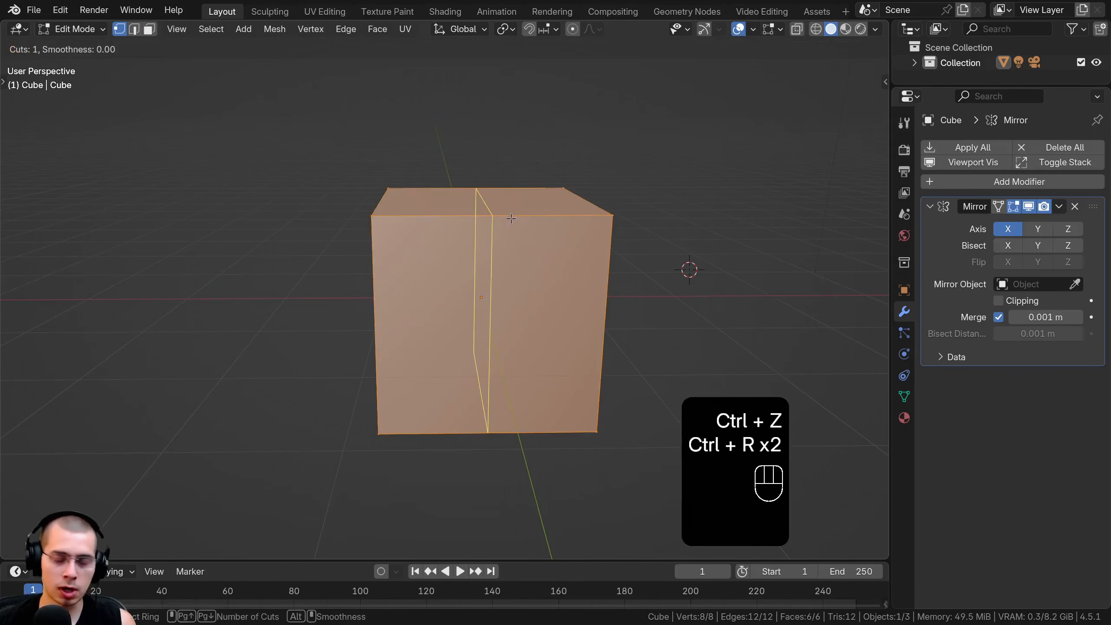
left_click(509, 218)
right_click(549, 220)
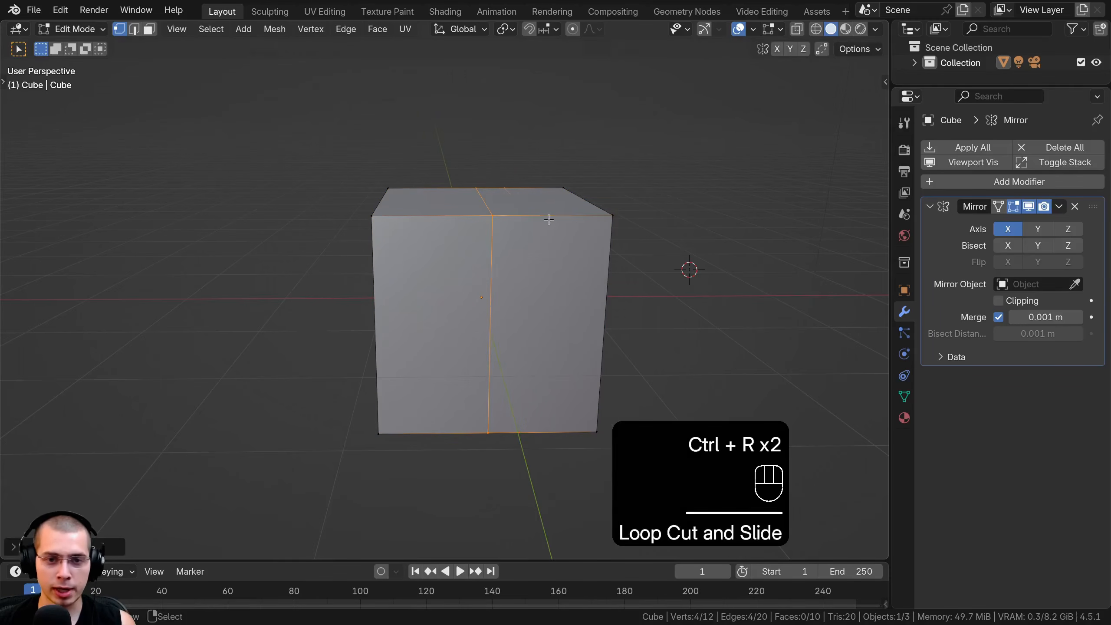
Step: Delete the outer vertices on the cube's negative X side, leaving only the positive X half of the mesh
middle_click_drag(539, 278, 436, 148)
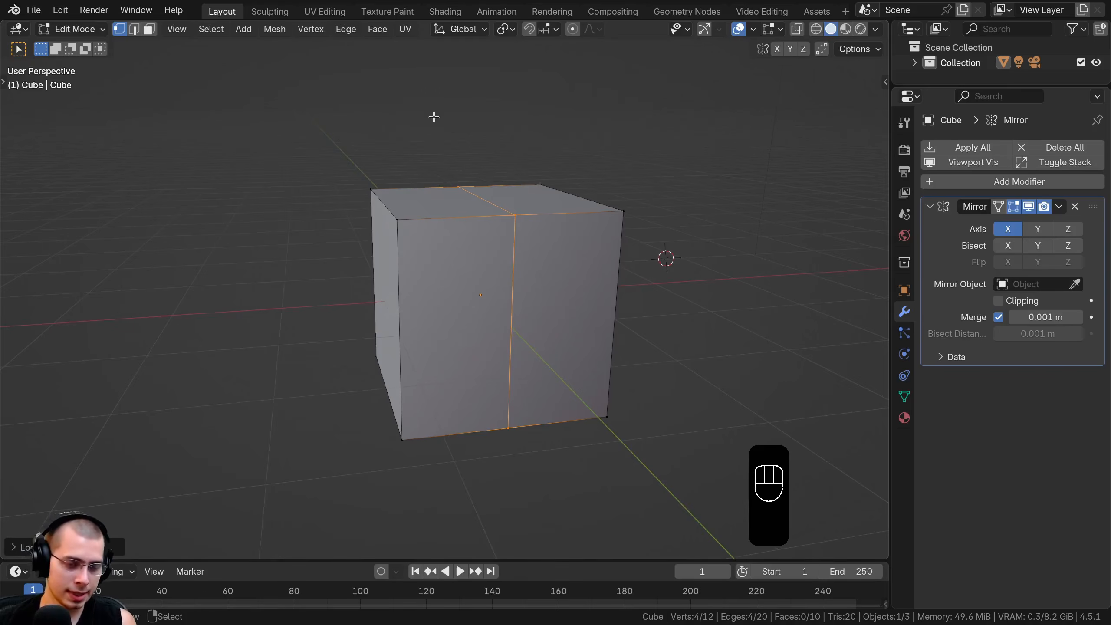
key("alt+a")
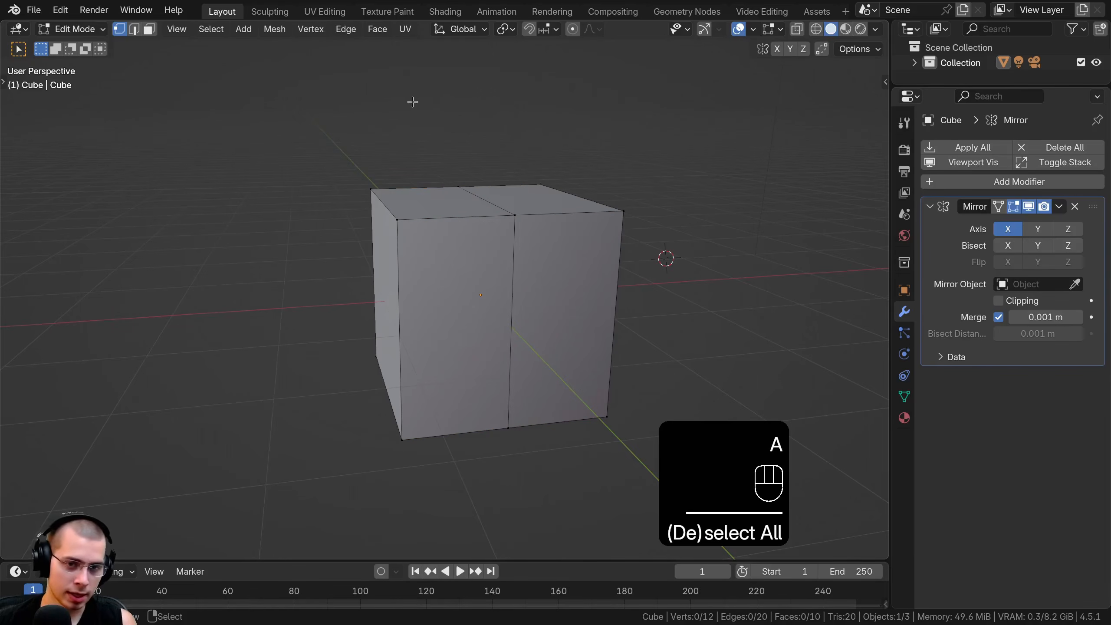
key("b")
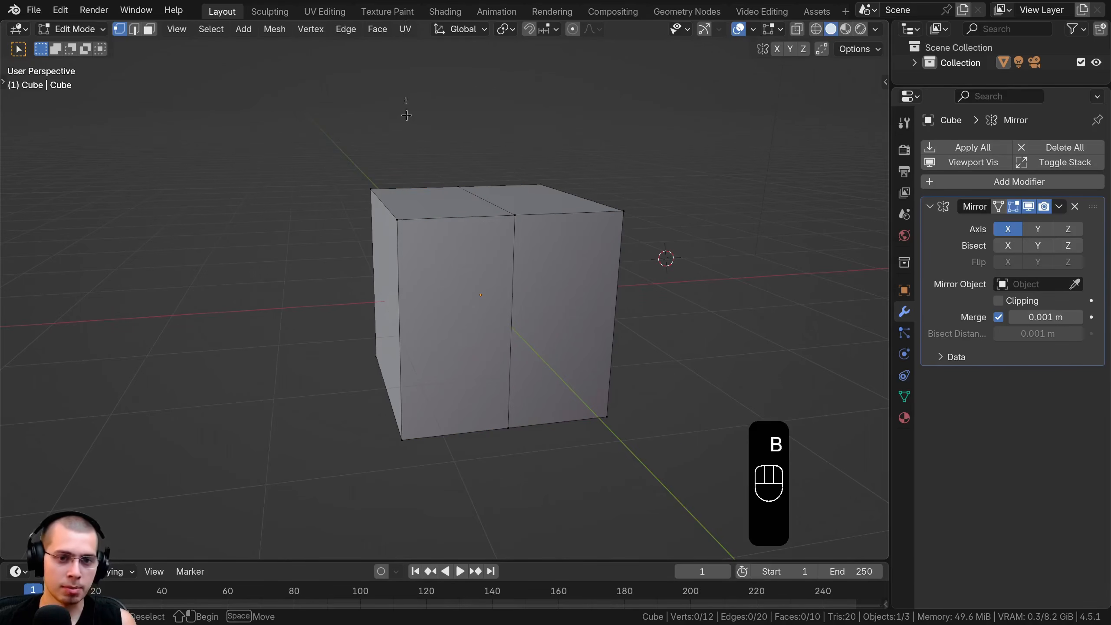
left_click_drag(407, 99, 307, 477)
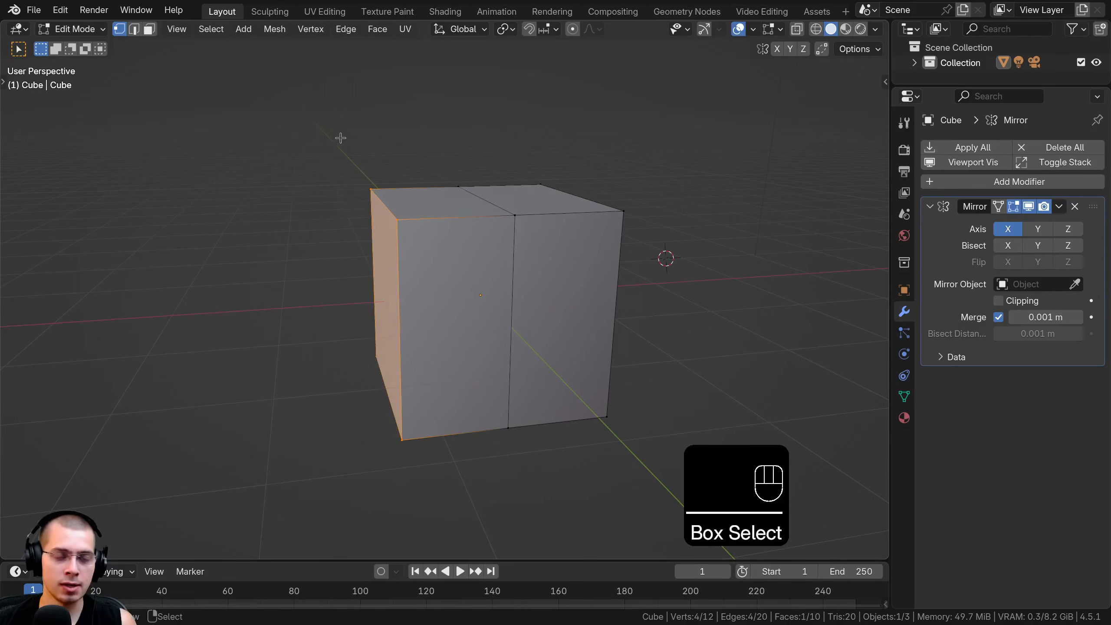
key("x")
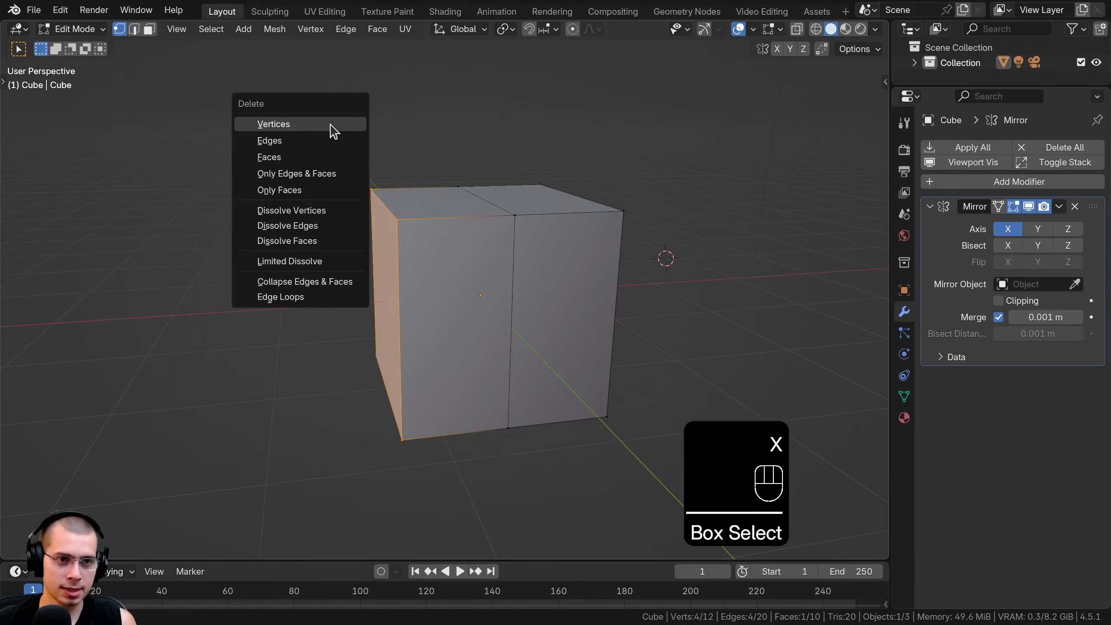
left_click(290, 124)
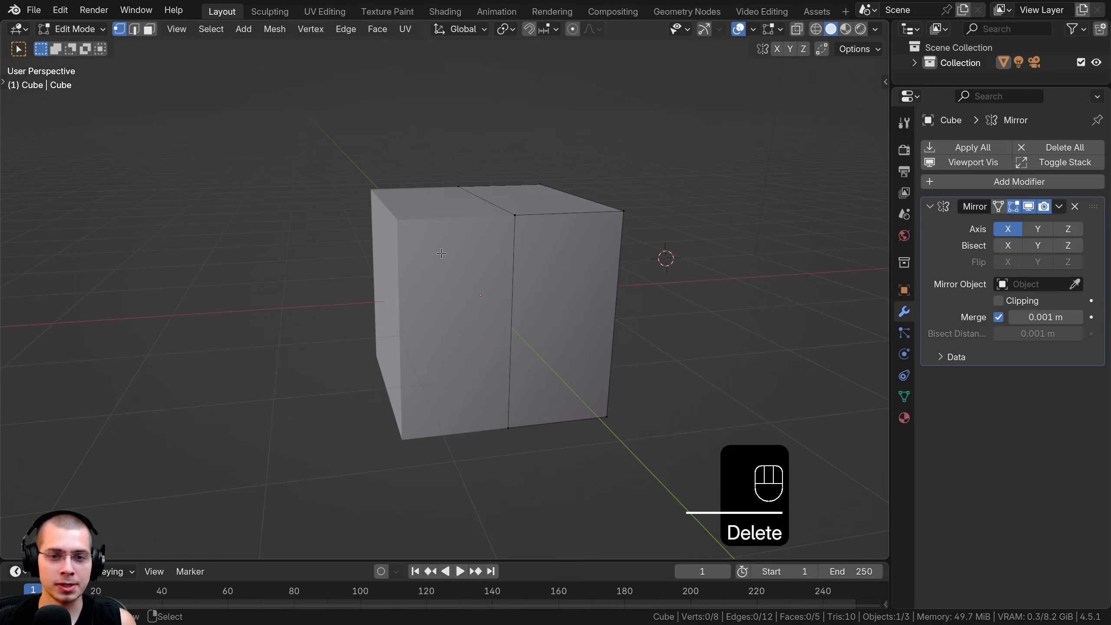
Step: Toggle the Mirror modifier's Edit Mode and viewport display off and back on to compare the real half with the mirrored one
left_click(1014, 206)
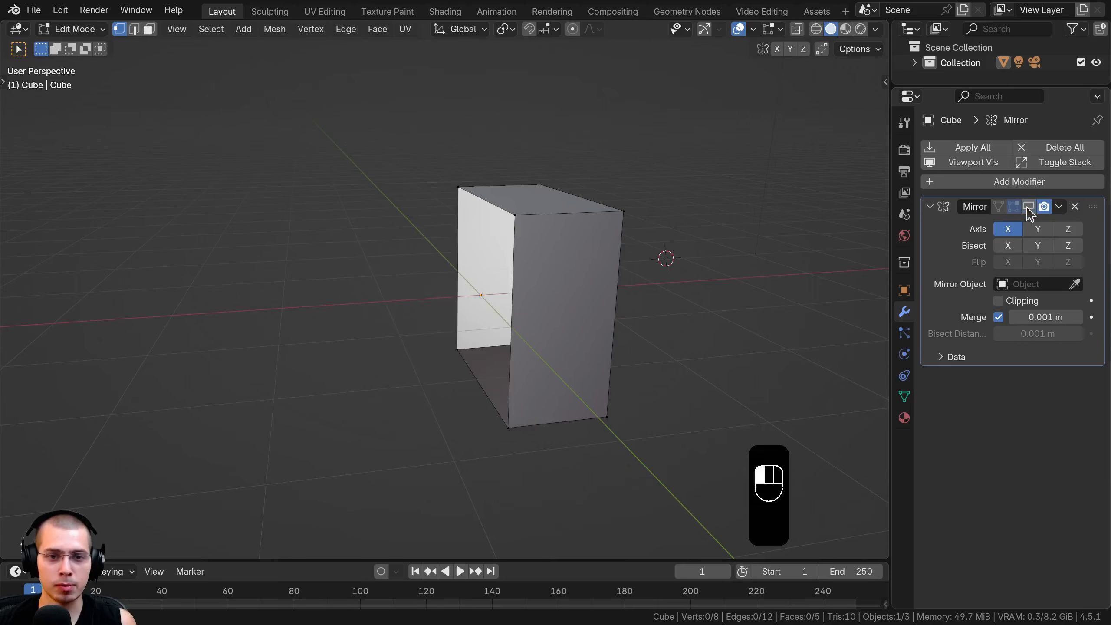
left_click(1014, 206)
left_click(1029, 210)
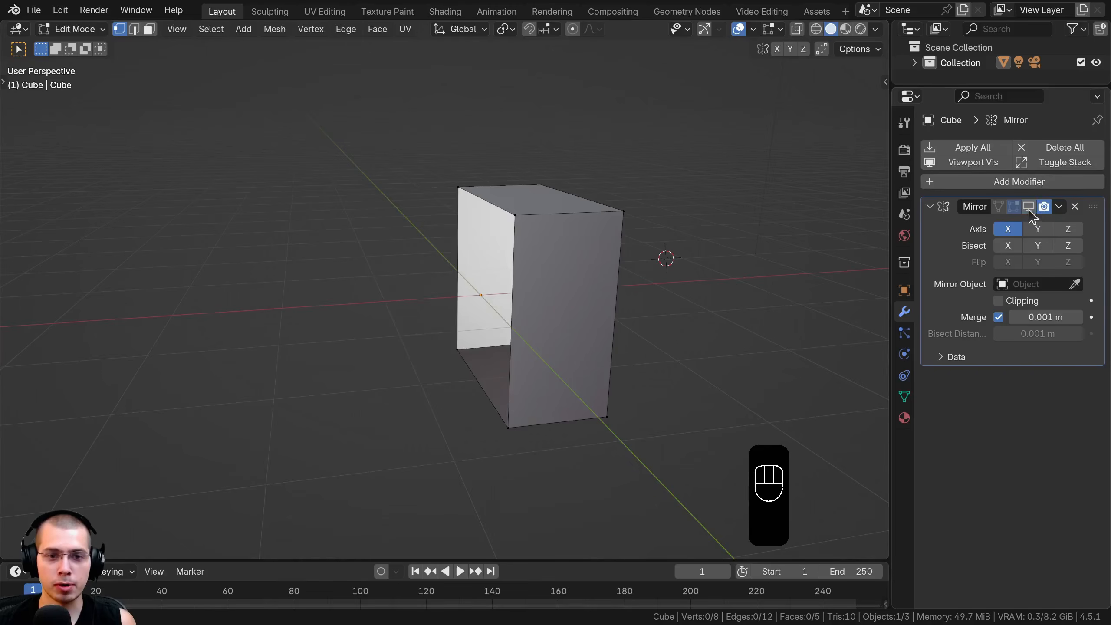
left_click(1029, 210)
left_click(1029, 211)
Step: Reset the 3D cursor to the world origin, and toggle the Mirror modifier's X axis off and back on
key("shift+c")
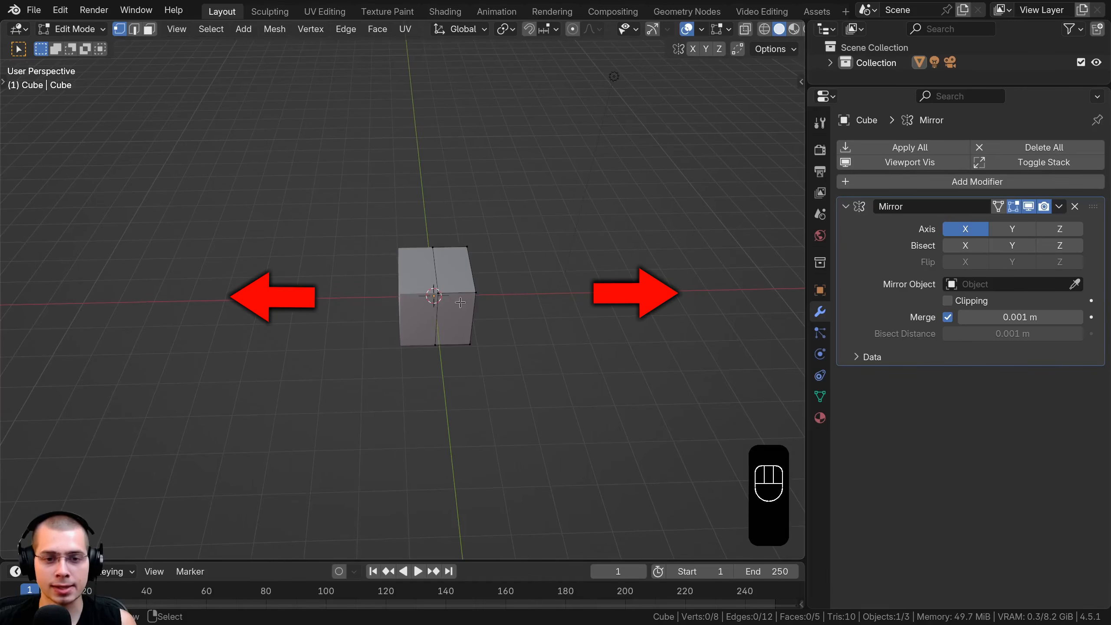
left_click(965, 229)
left_click(966, 229)
scroll(322, 296, "up", 2)
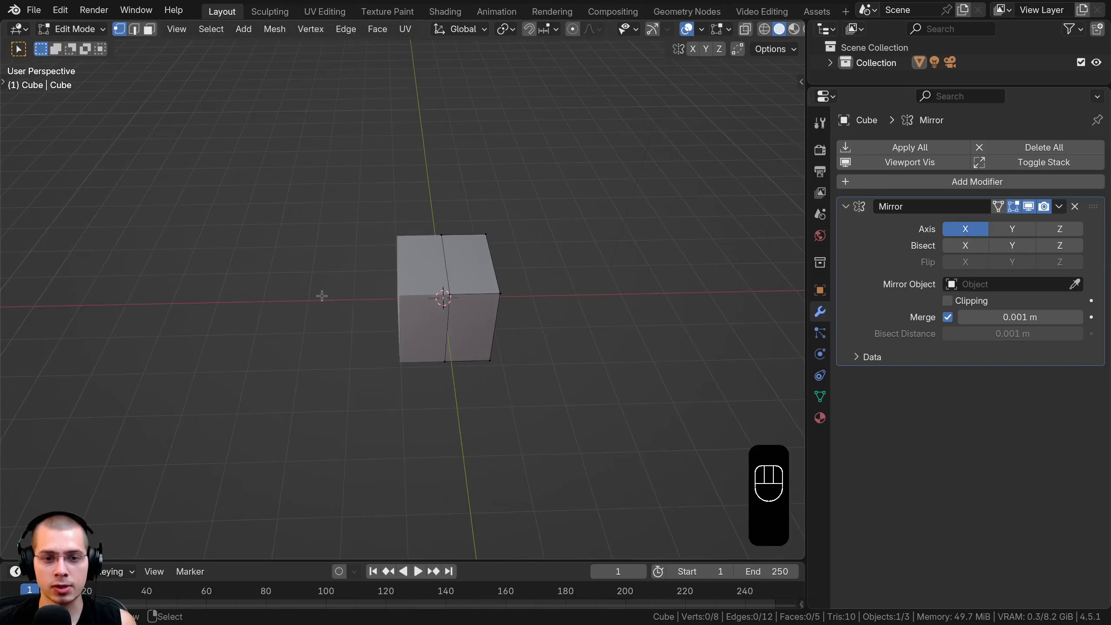
scroll(429, 320, "down", 3)
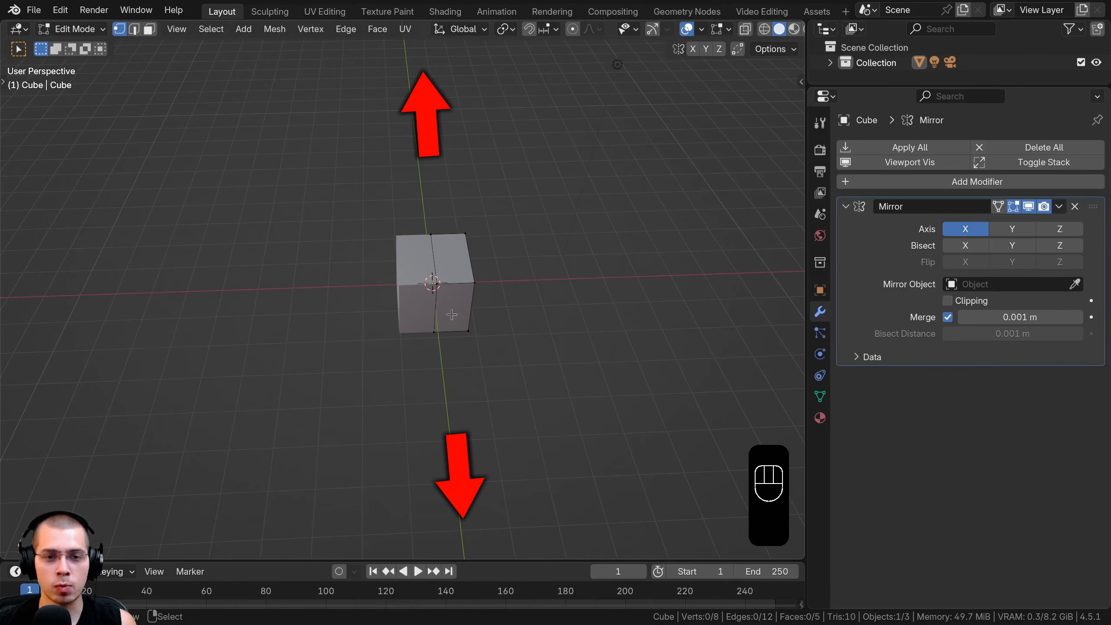
middle_click_drag(406, 389, 483, 363)
Step: Switch to the front orthographic view and show the Z axis line in the viewport overlays
key("KP_1")
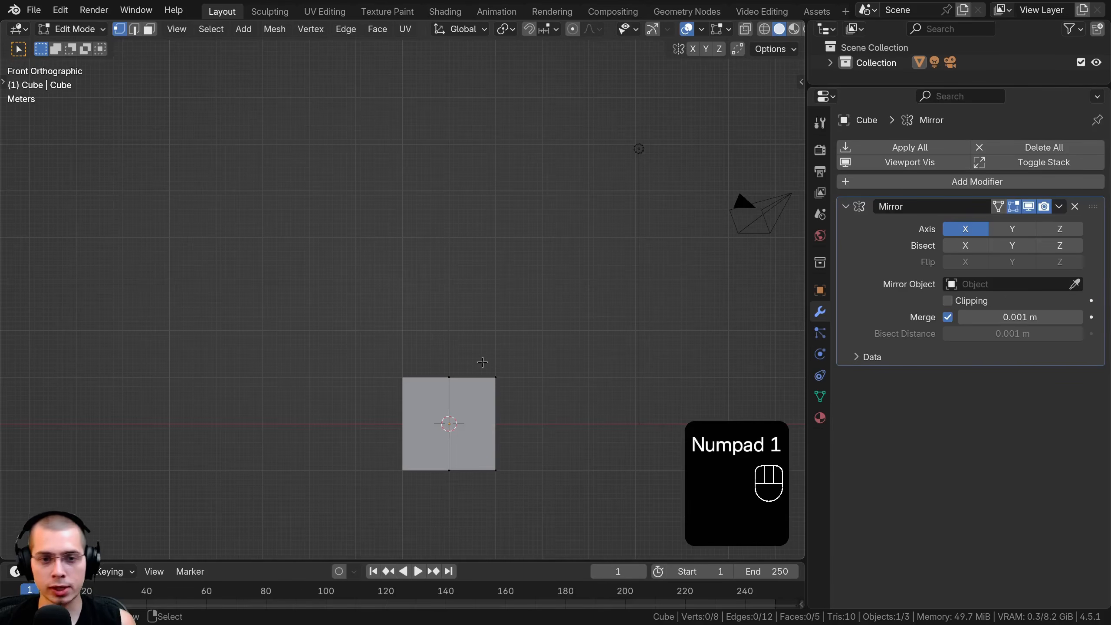
middle_click_drag(451, 217, 441, 179, "shift")
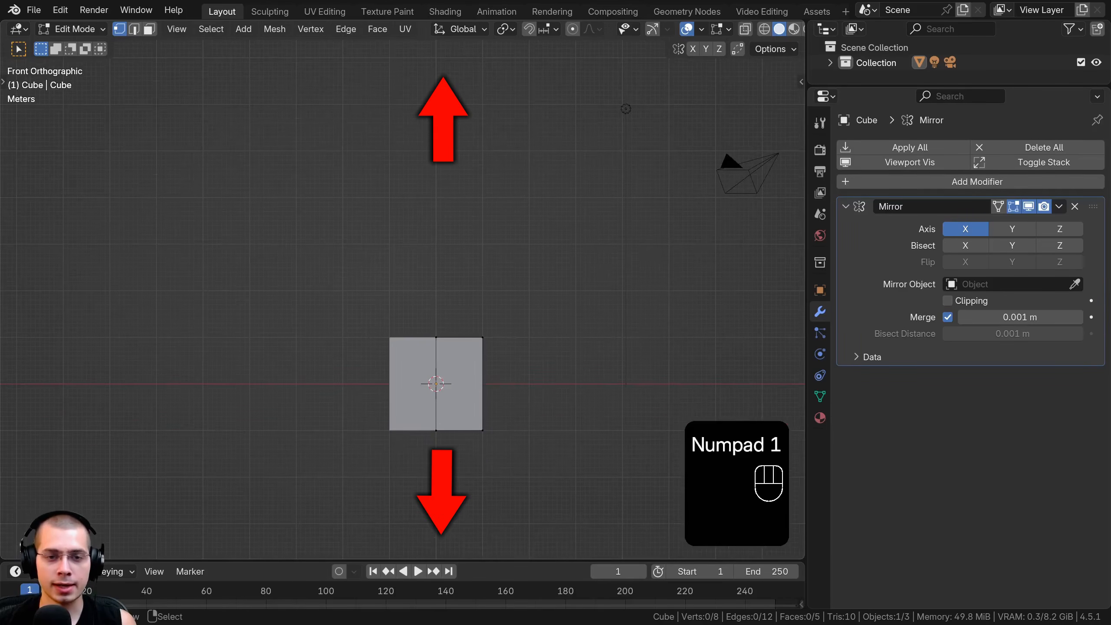
middle_click_drag(458, 274, 459, 241, "shift")
scroll(458, 243, "up", 3)
scroll(457, 254, "down", 3)
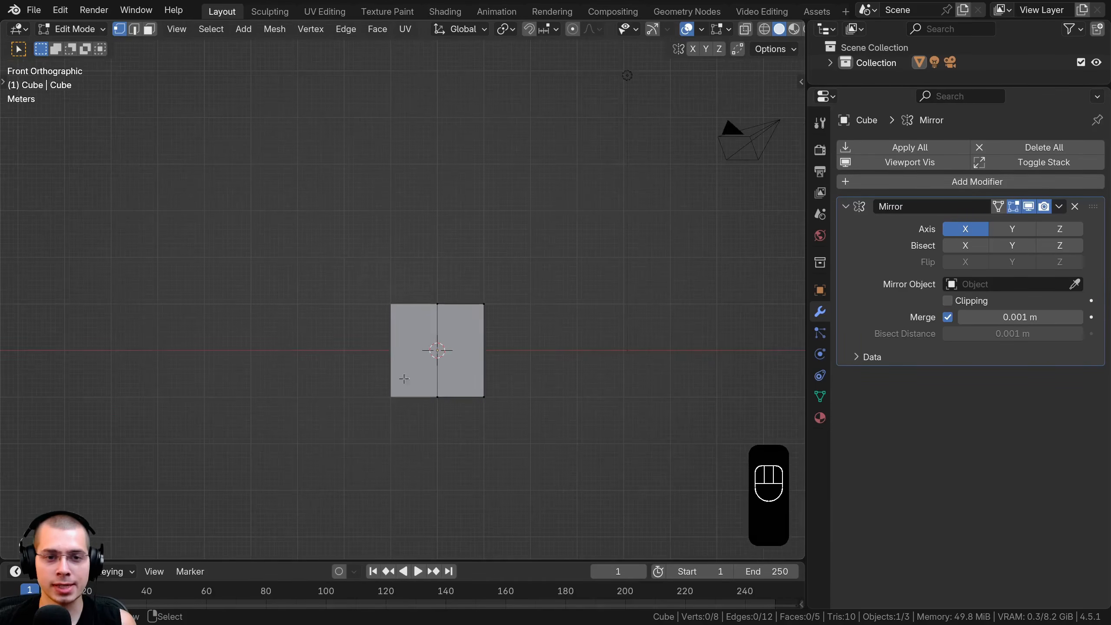
middle_click_drag(402, 217, 391, 190, "shift")
scroll(734, 35, "down", 2)
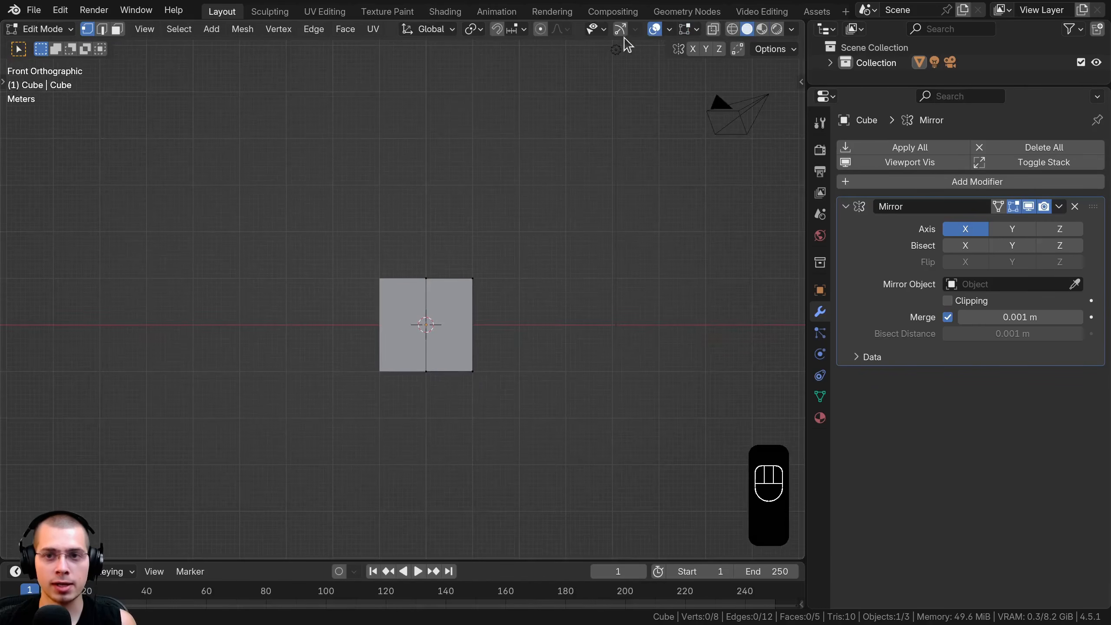
left_click(669, 30)
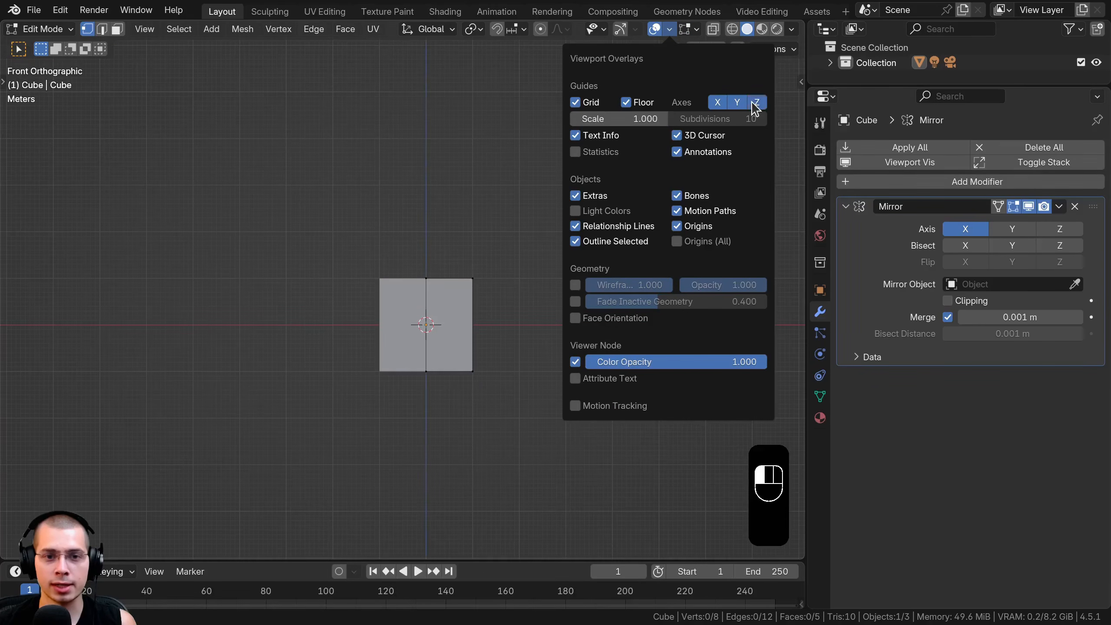
Step: Add two centered loop cuts to the half cube, one vertical dividing it along Y and one horizontal dividing it along Z
middle_click_drag(315, 249, 399, 336)
scroll(667, 273, "up", 2)
middle_click_drag(667, 273, 434, 272)
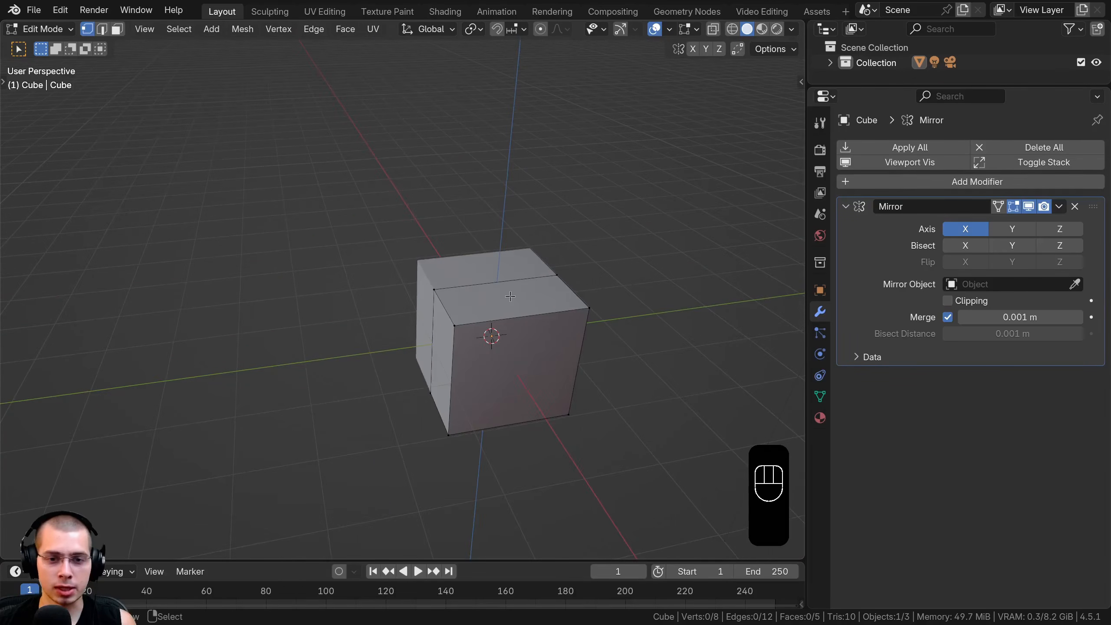
key("ctrl+r")
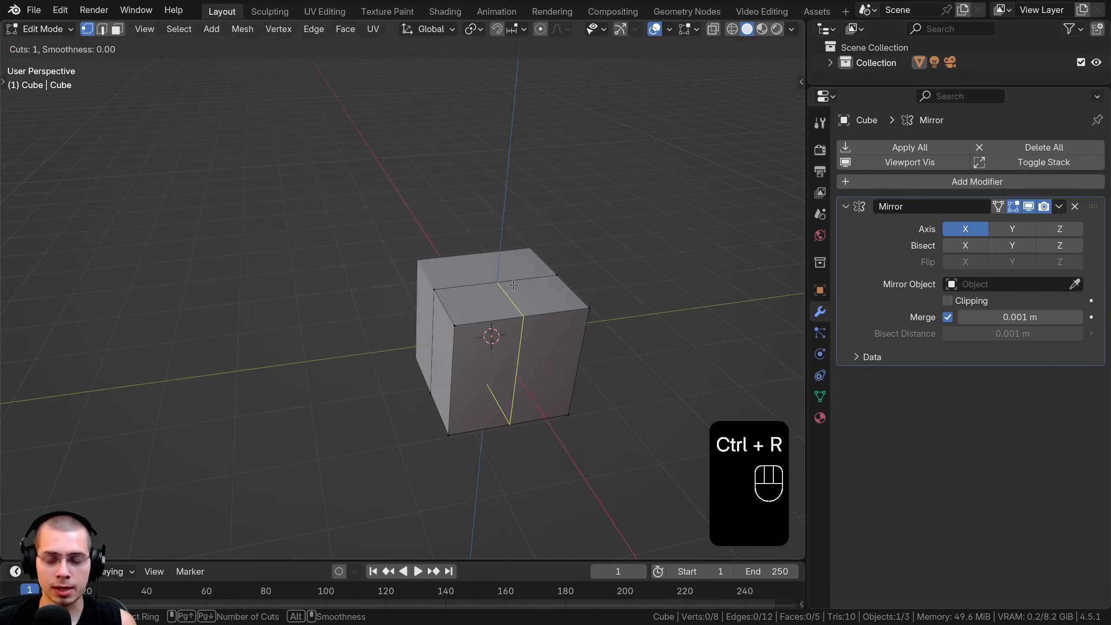
left_click(514, 284)
right_click(537, 292)
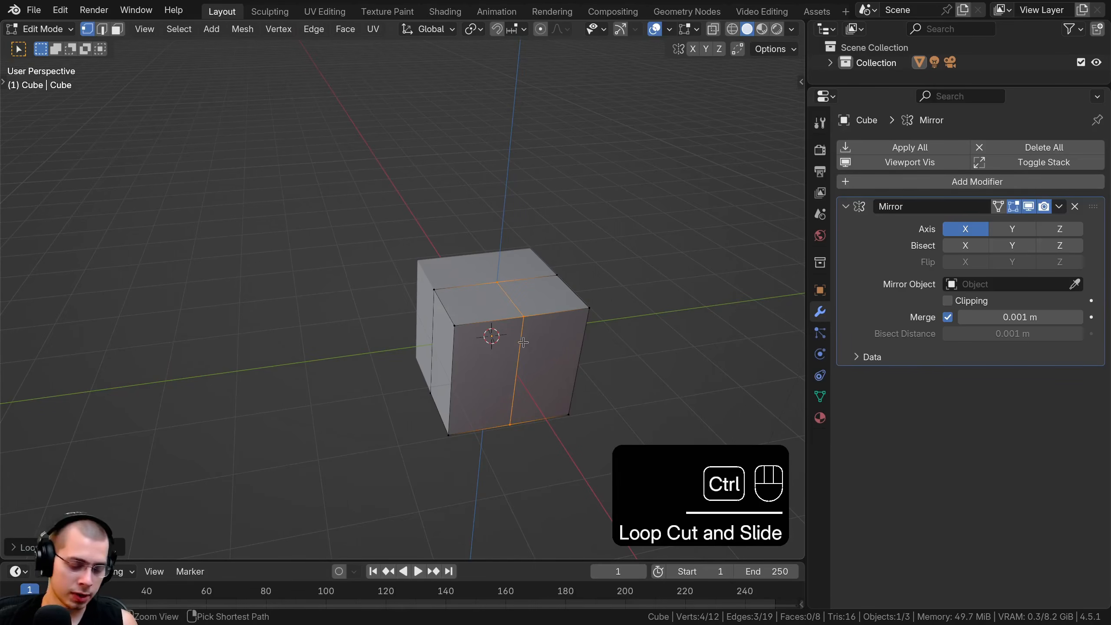
key("ctrl+r")
left_click(447, 352)
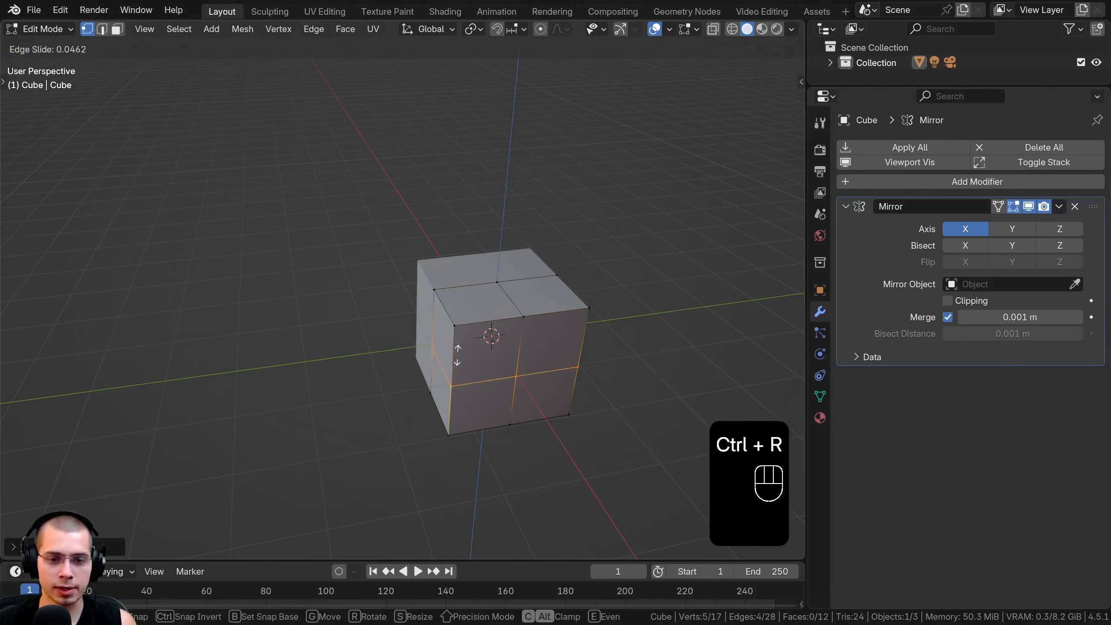
right_click(456, 353)
Step: Box-select the bottom vertices and those on the positive Y side, and delete them to leave one corner section of the cube
middle_click_drag(457, 353, 405, 193)
key("a")
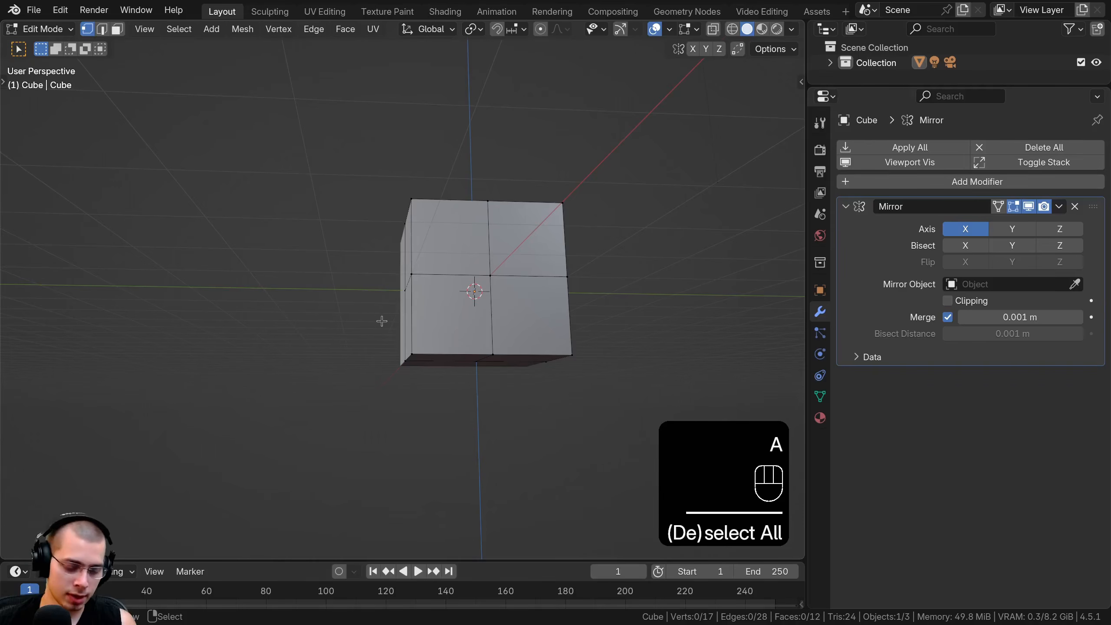
middle_click_drag(381, 321, 334, 318)
key("b")
left_click_drag(303, 334, 721, 429)
middle_click_drag(721, 429, 543, 70)
key("b")
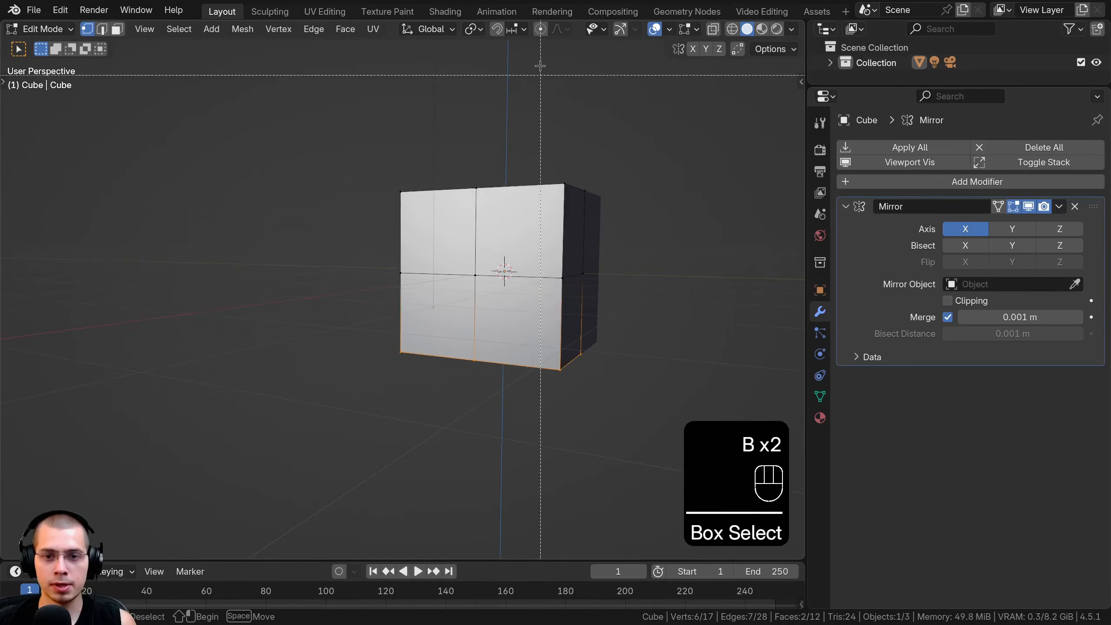
left_click_drag(541, 66, 735, 372)
middle_click_drag(735, 372, 509, 111)
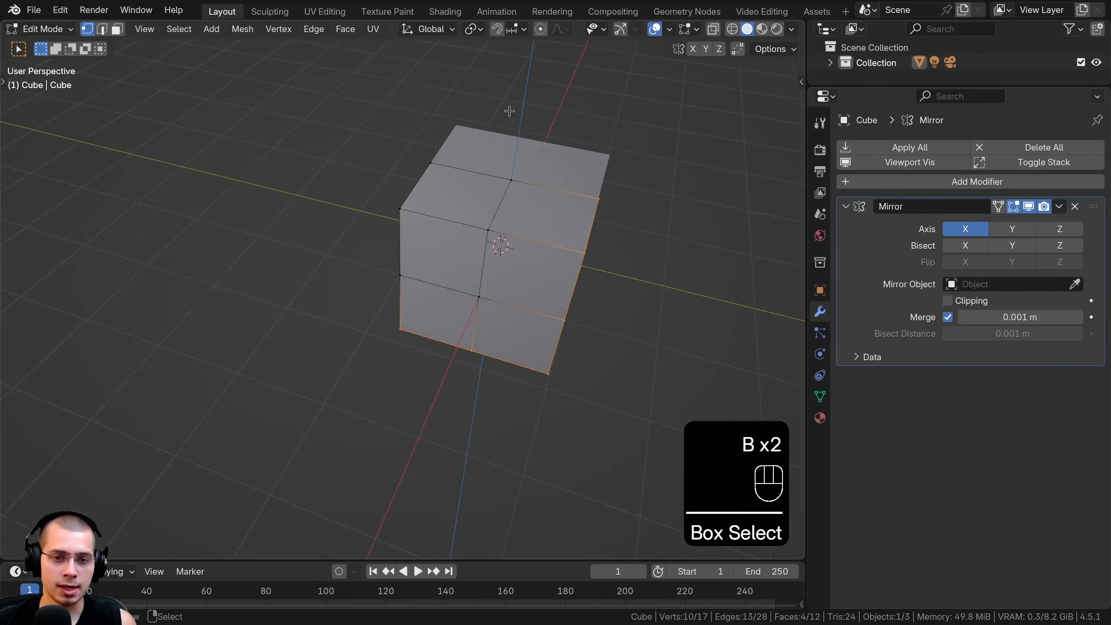
key("x")
left_click(442, 113)
Step: Toggle the Mirror modifier's X axis off and back on, returning to Object Mode in between
middle_click_drag(441, 113, 542, 225, "shift")
scroll(511, 201, "up", 3)
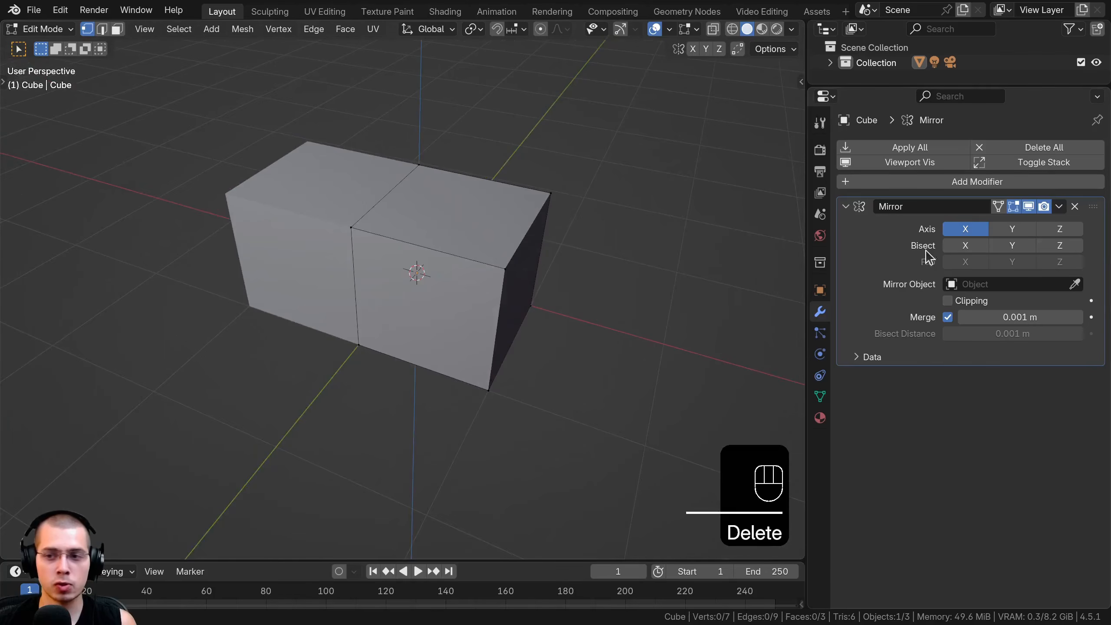
left_click(966, 229)
middle_click_drag(796, 251, 683, 201)
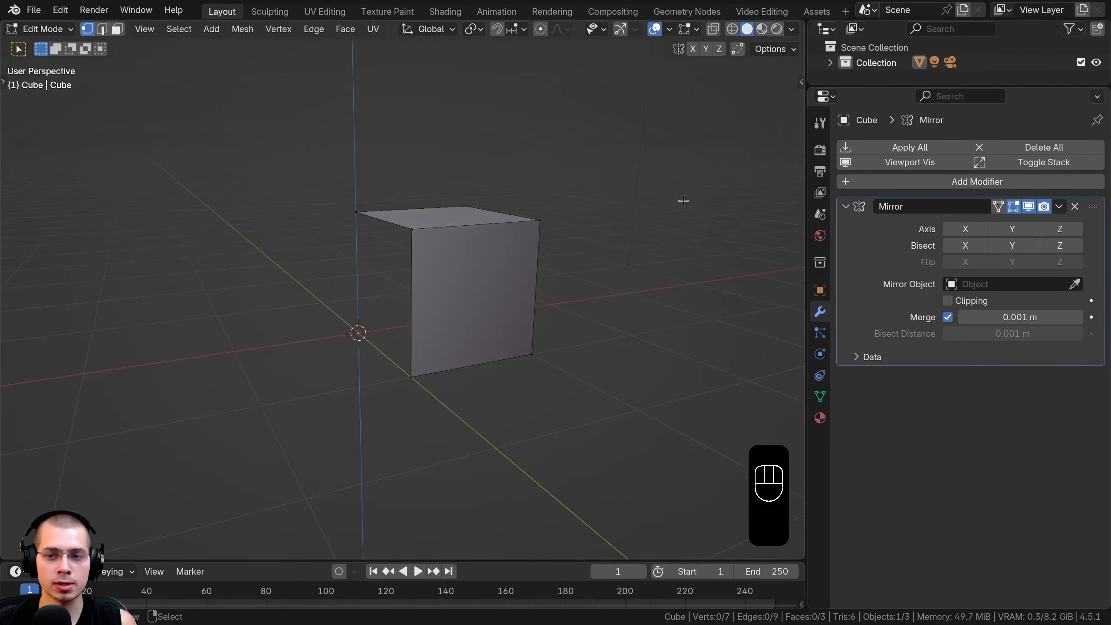
key("Tab")
middle_click_drag(311, 223, 434, 287)
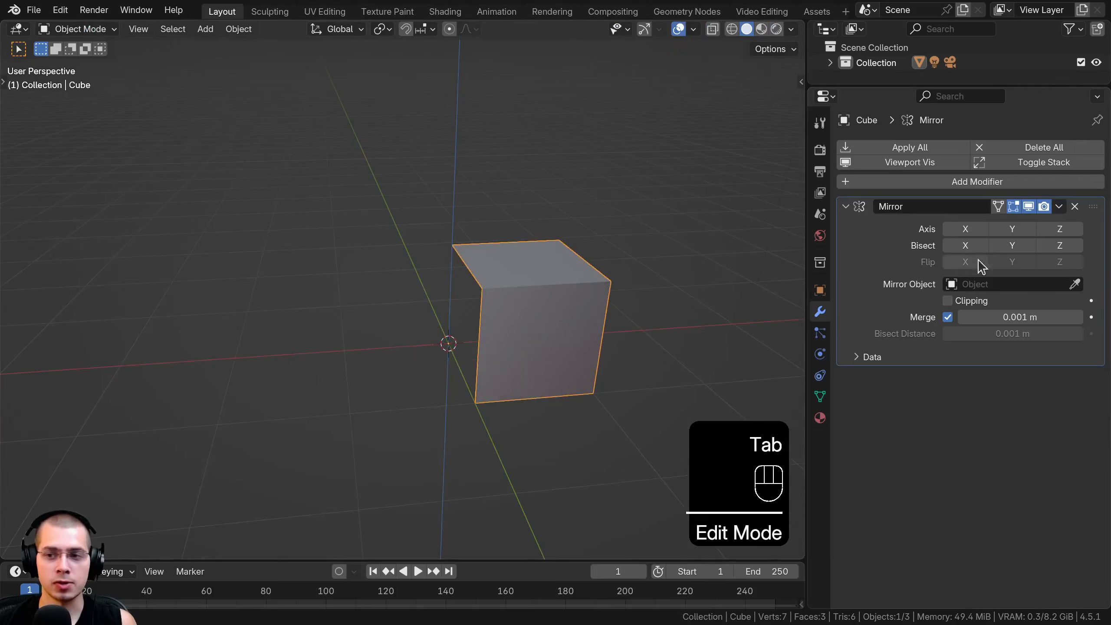
left_click(967, 229)
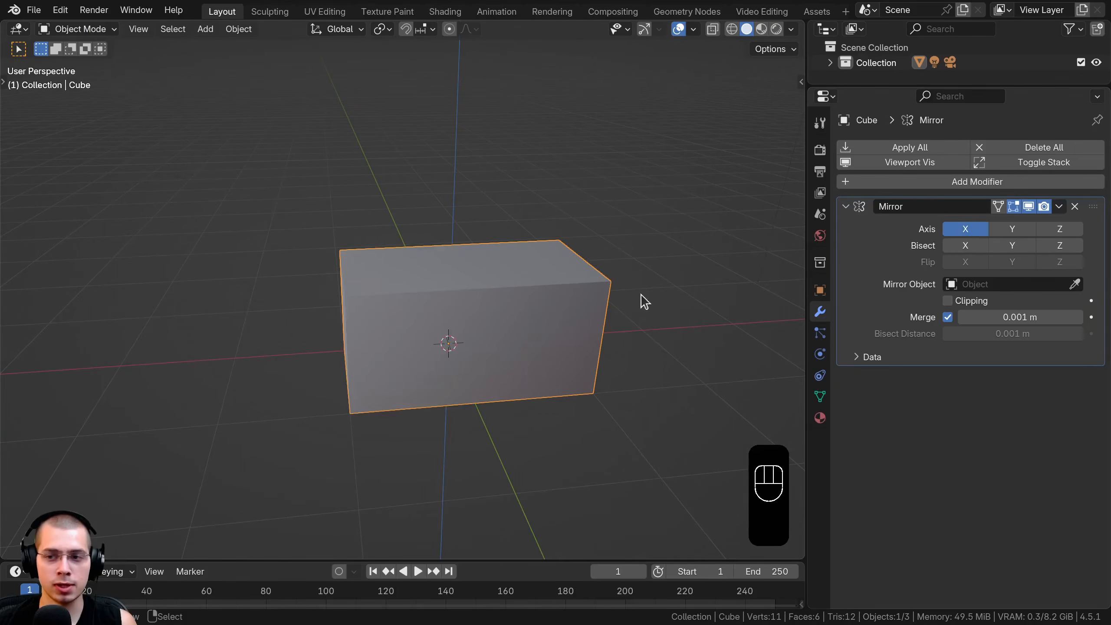
Step: Enable the Mirror modifier's Y and Z axes alongside X to complete the cube from its single corner section
left_click(1012, 229)
middle_click_drag(670, 291, 1020, 282)
left_click(1060, 229)
middle_click_drag(471, 330, 452, 521)
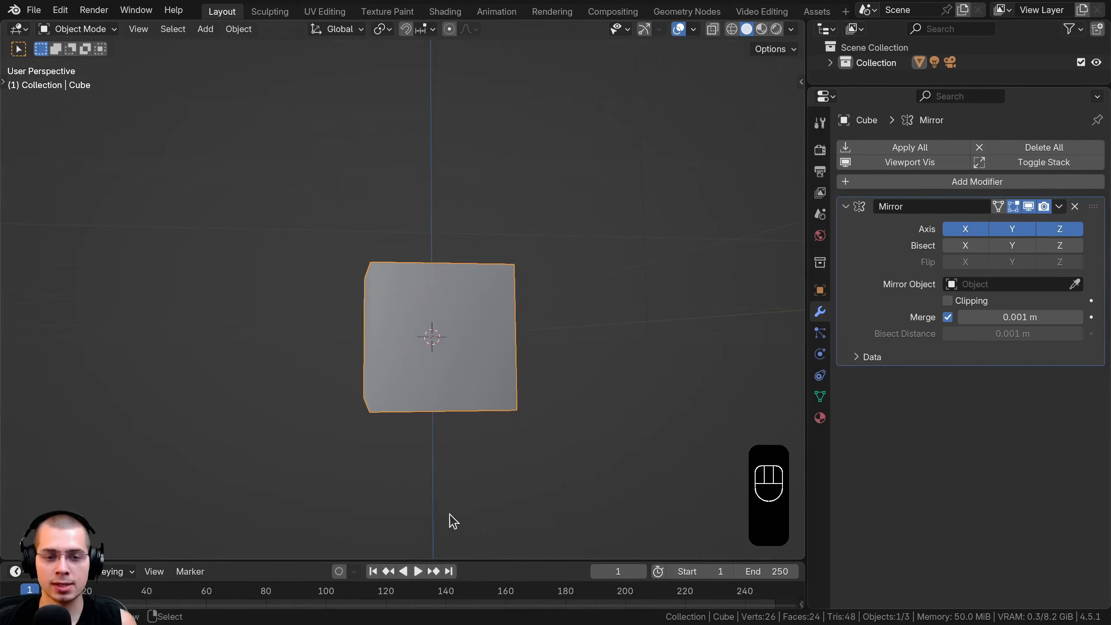
middle_click_drag(434, 310, 568, 365)
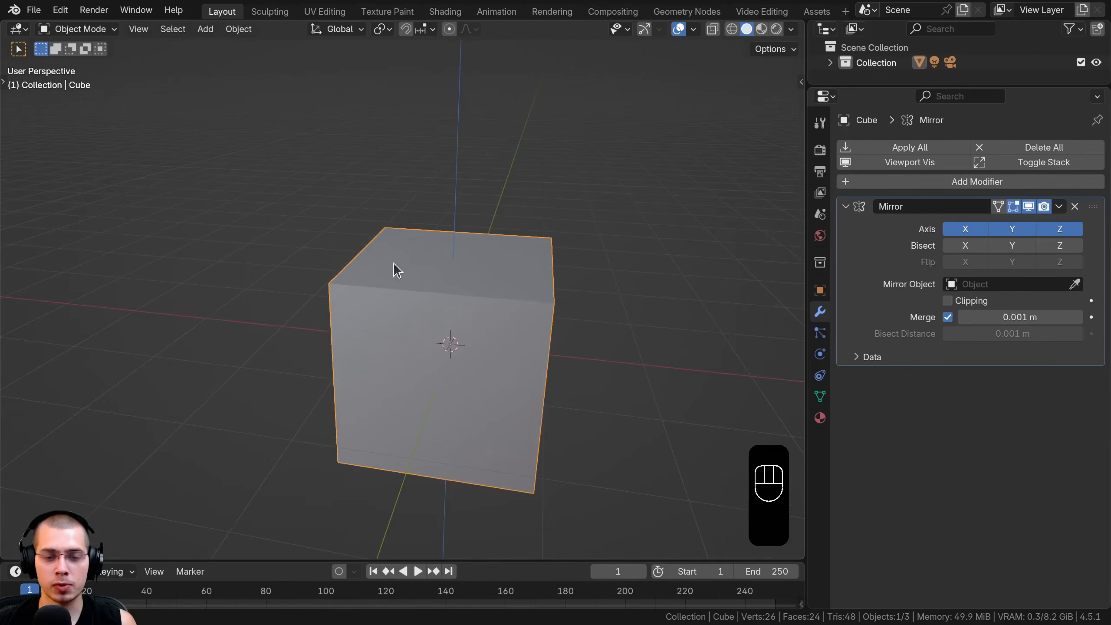
middle_click_drag(396, 269, 464, 295)
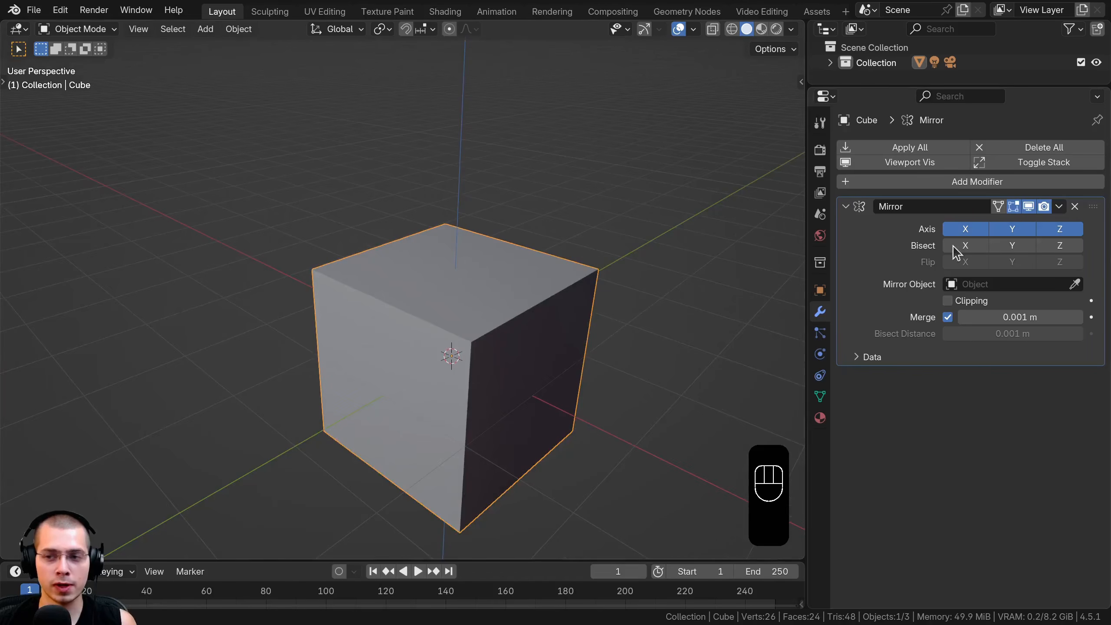
Step: Toggle all three Mirror modifier axes off and back on
left_click_drag(967, 232, 1059, 233)
left_click_drag(1059, 233, 954, 232)
middle_click_drag(628, 329, 327, 389)
Step: In face selection of Edit Mode, select the corner section's negative-Y face and extrude it outward about 0.025 m
key("Tab")
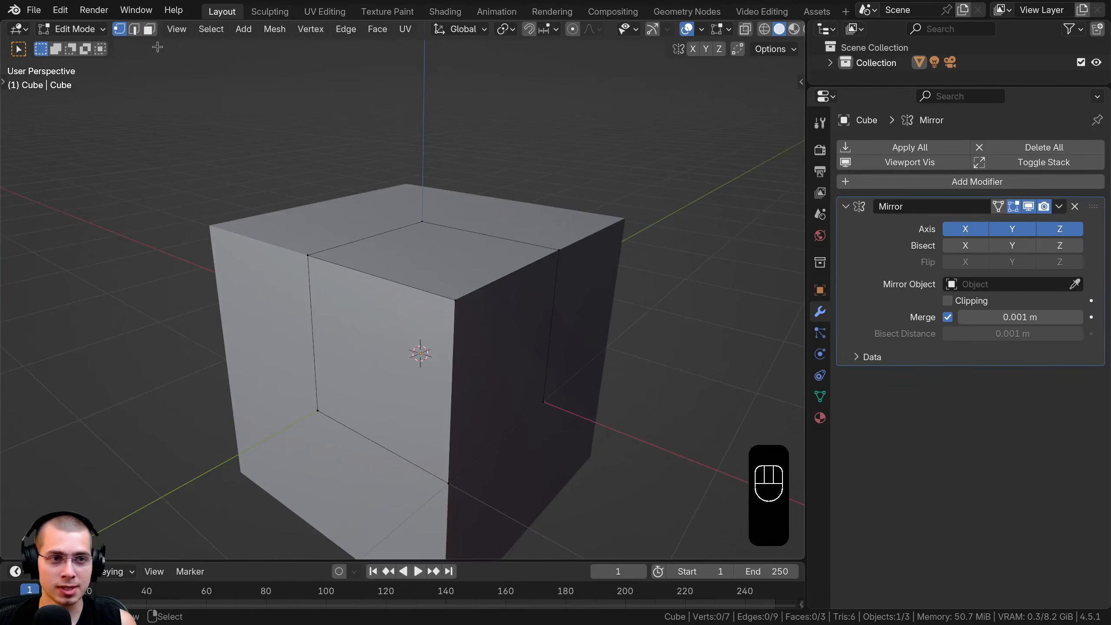
left_click(150, 30)
left_click(422, 355)
middle_click_drag(422, 355, 523, 278)
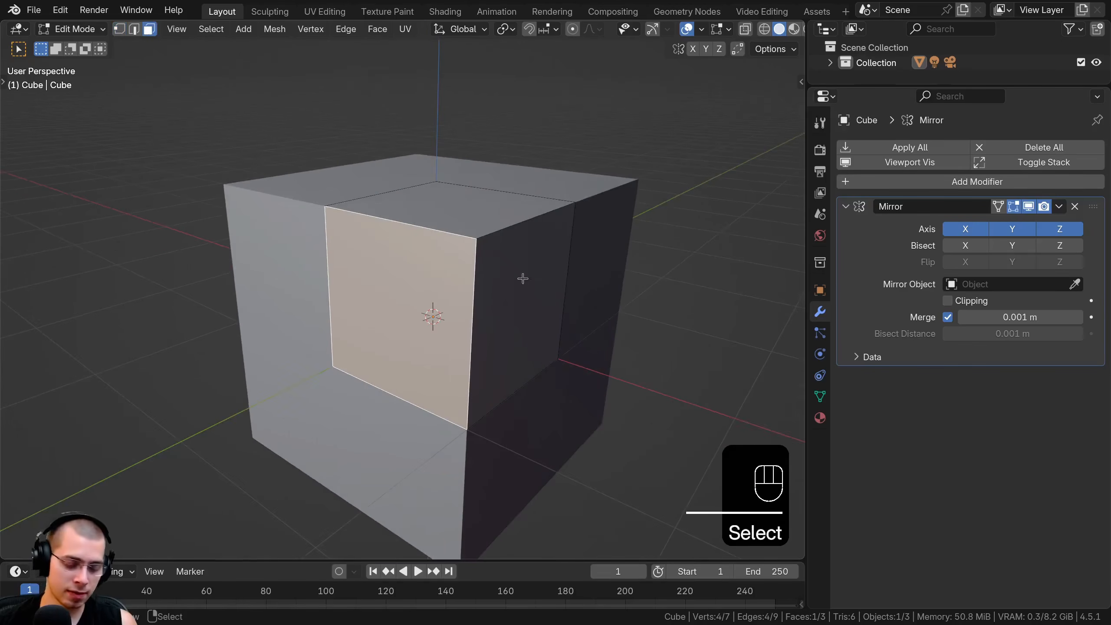
key("e")
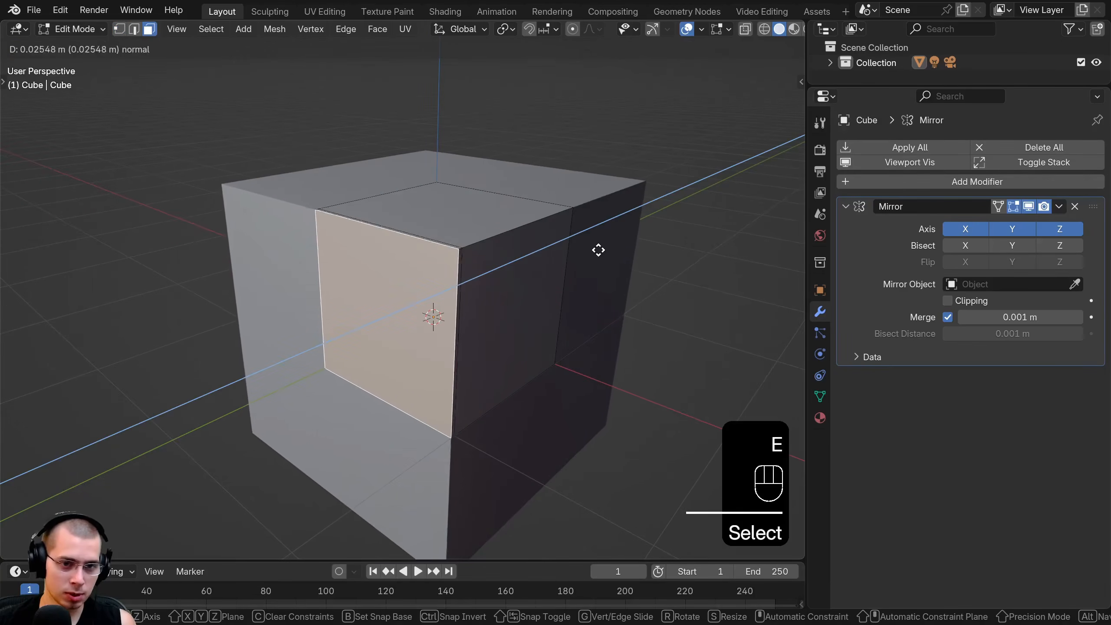
left_click(598, 250)
Step: Detail the extruded face as a nested panel: inset it about 0.05 m, extrude it inward, inset again and extrude outward
key("i")
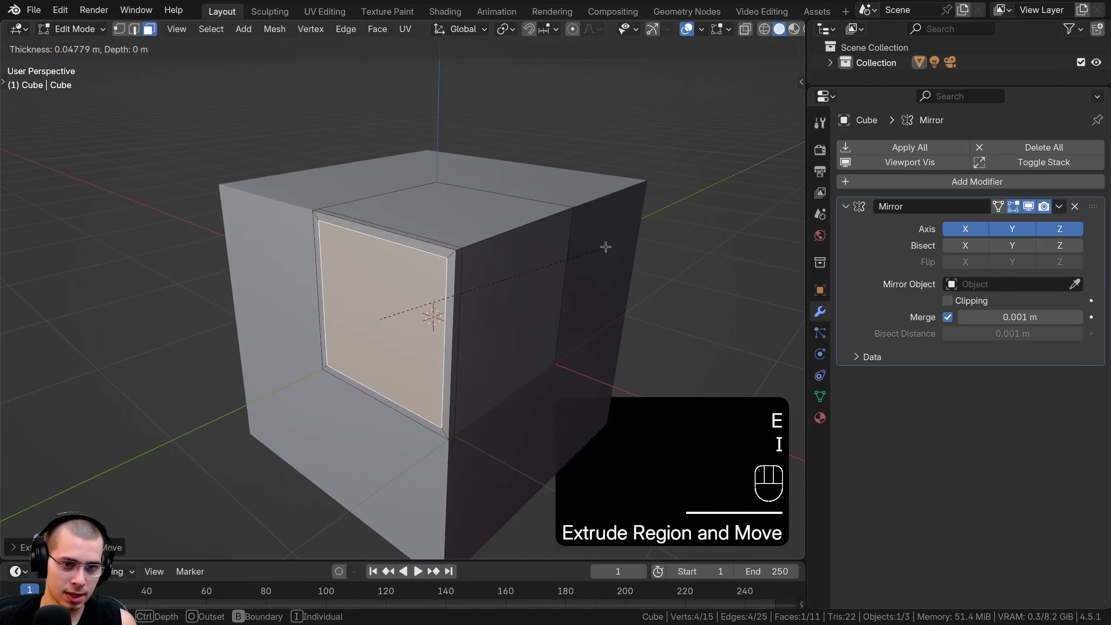
left_click(605, 249)
key("e")
left_click(458, 305)
key("i")
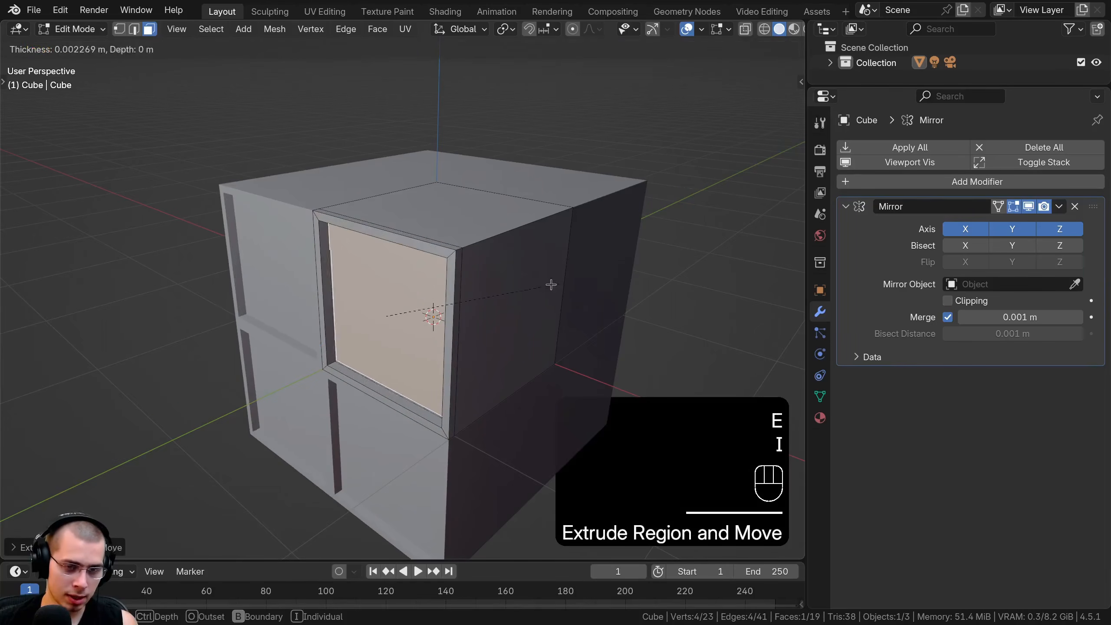
left_click(520, 289)
key("e")
left_click(520, 289)
Step: Add five evenly spaced loop cuts across the corner section's top and positive-X faces, plus one horizontal cut near the top edge
middle_click_drag(520, 288, 426, 248)
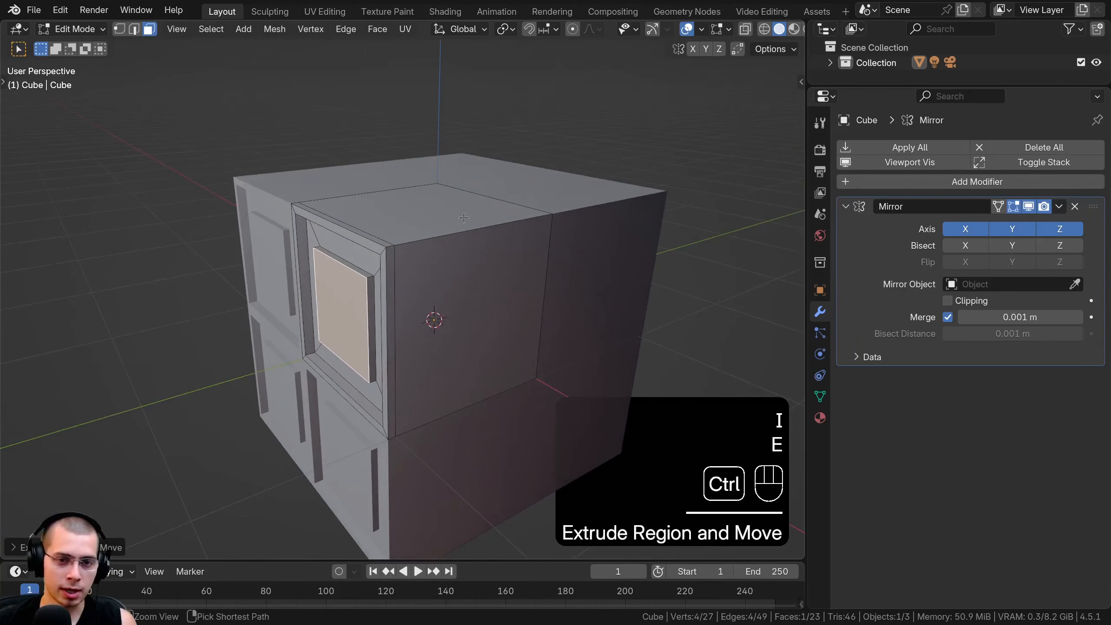
key("ctrl+r")
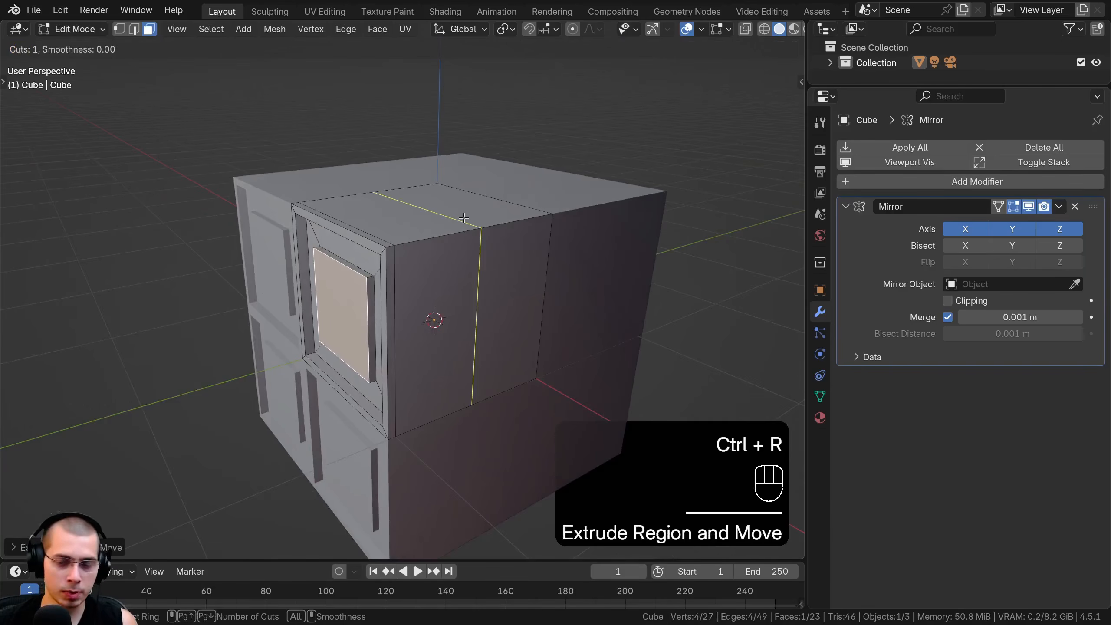
scroll(464, 217, "up", 3)
scroll(464, 217, "up", 1)
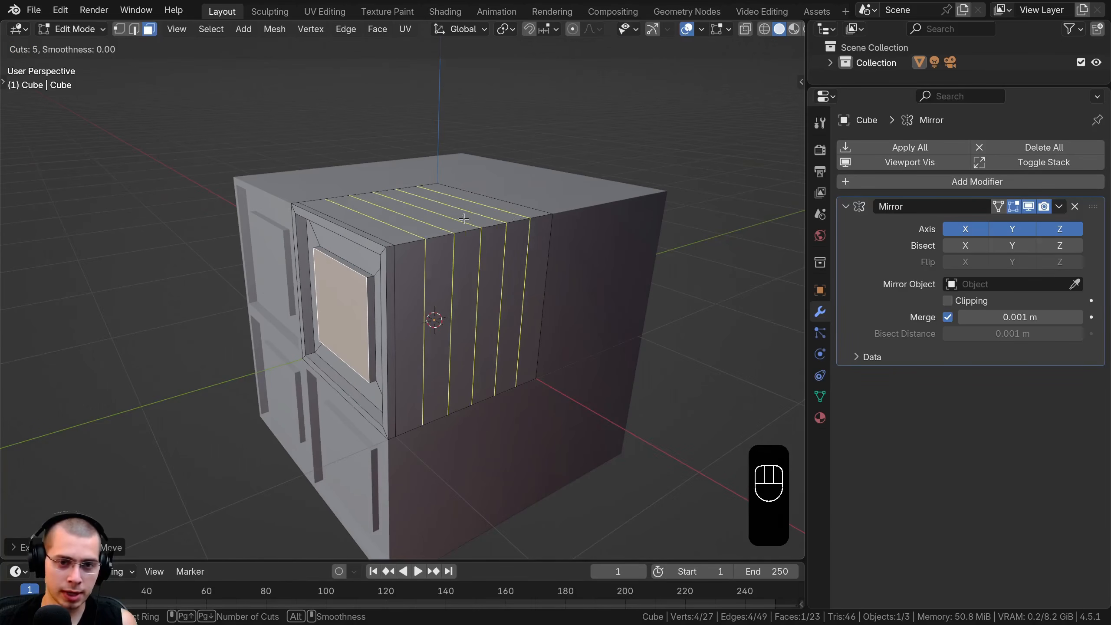
left_click(463, 217)
right_click(464, 218)
key("3")
Step: Select three alternating vertical strips on the positive-X side and extrude them outward about 0.03 m
left_click(436, 306)
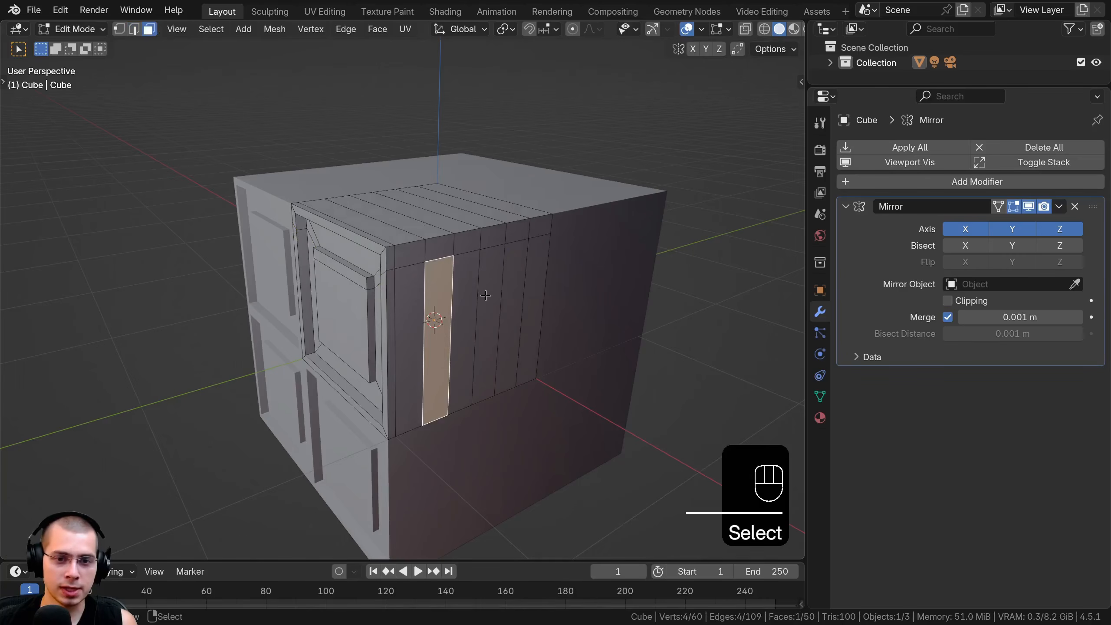
left_click(493, 291, "shift")
left_click(532, 290, "shift")
key("e")
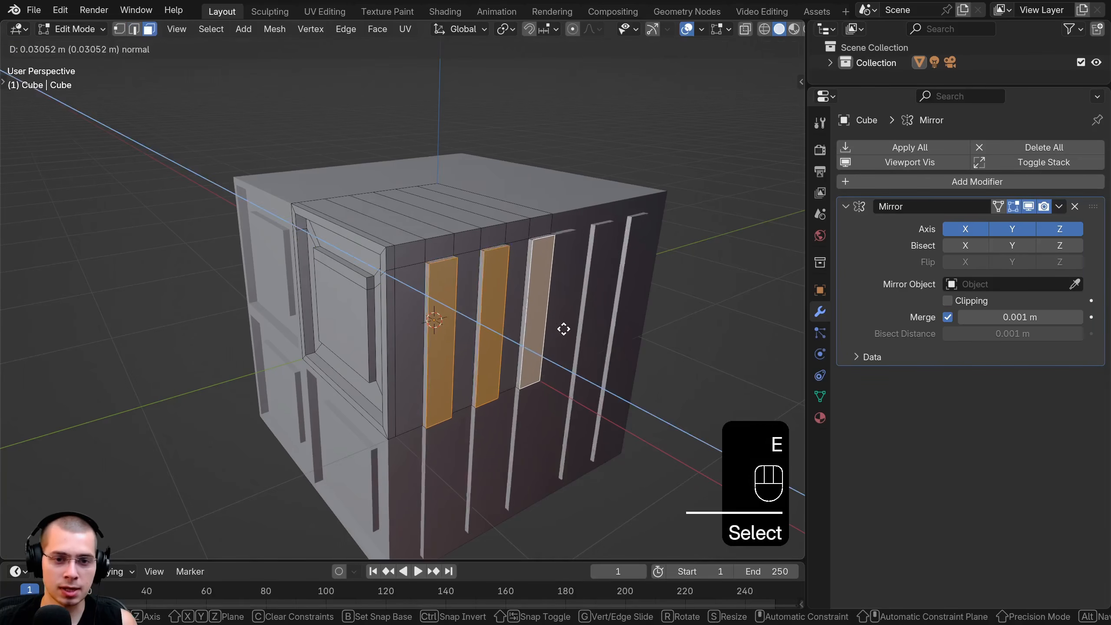
left_click(566, 327)
Step: Extrude three of the long strips on the corner section's top face upward and check the mirrored result in Object Mode
middle_click_drag(565, 328, 452, 221)
key("e")
left_click(453, 200)
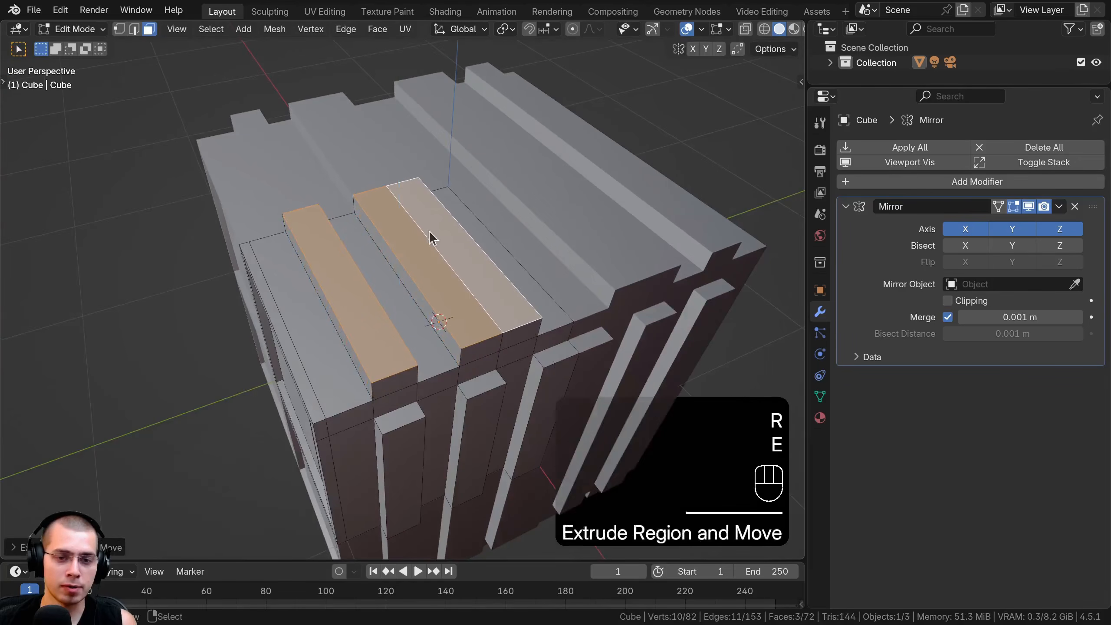
key("Tab")
scroll(484, 188, "down", 3)
key("Tab")
middle_click_drag(364, 265, 521, 315)
Step: Select the whole corner mesh, bevel its edges about 0.026 m with extra segments, and return to Object Mode
key("Tab")
key("Tab")
scroll(733, 346, "up", 3)
key("a")
key("a")
key("ctrl+b")
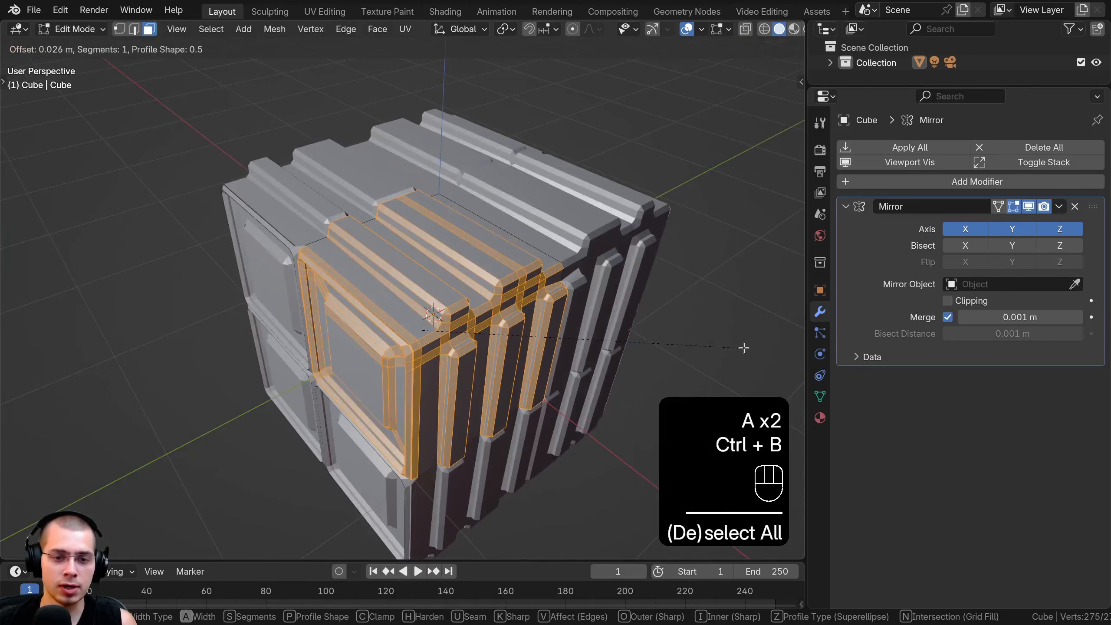
scroll(739, 347, "up", 3)
left_click(741, 347)
key("Tab")
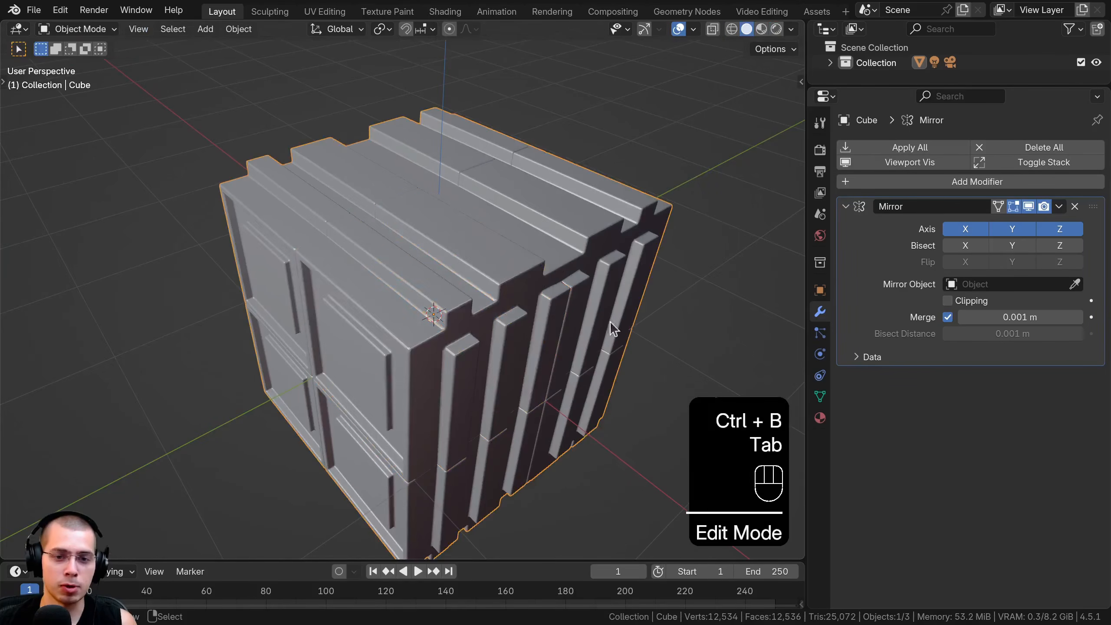
middle_click_drag(613, 323, 551, 265)
Step: Undo the panel, strip and bevel detailing to restore the plain mirrored cube
key("ctrl+z")
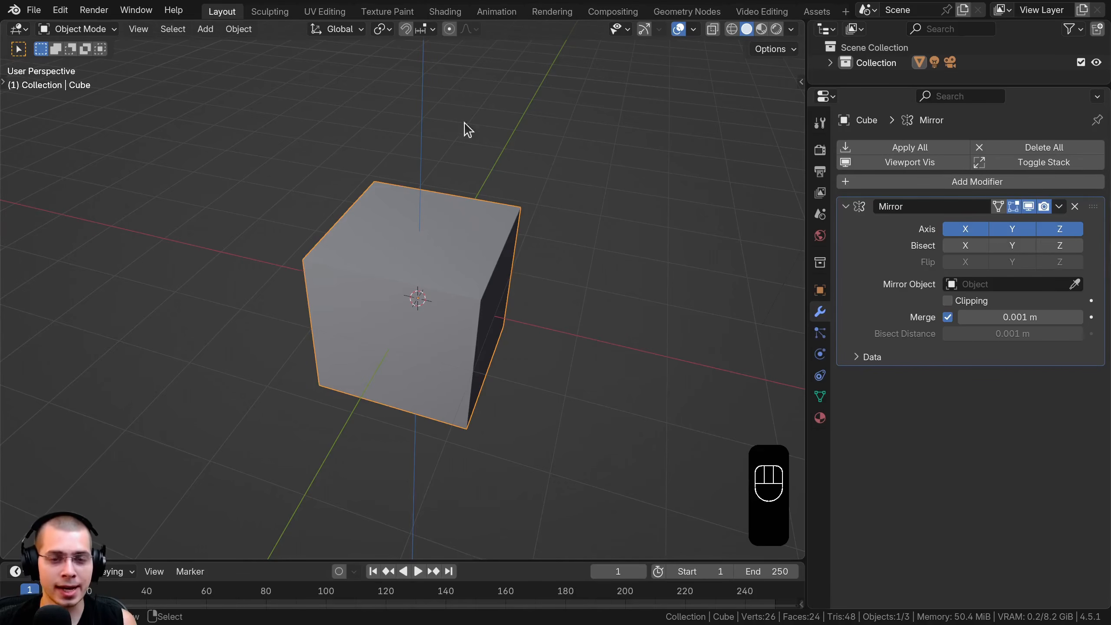
scroll(449, 204, "down", 2)
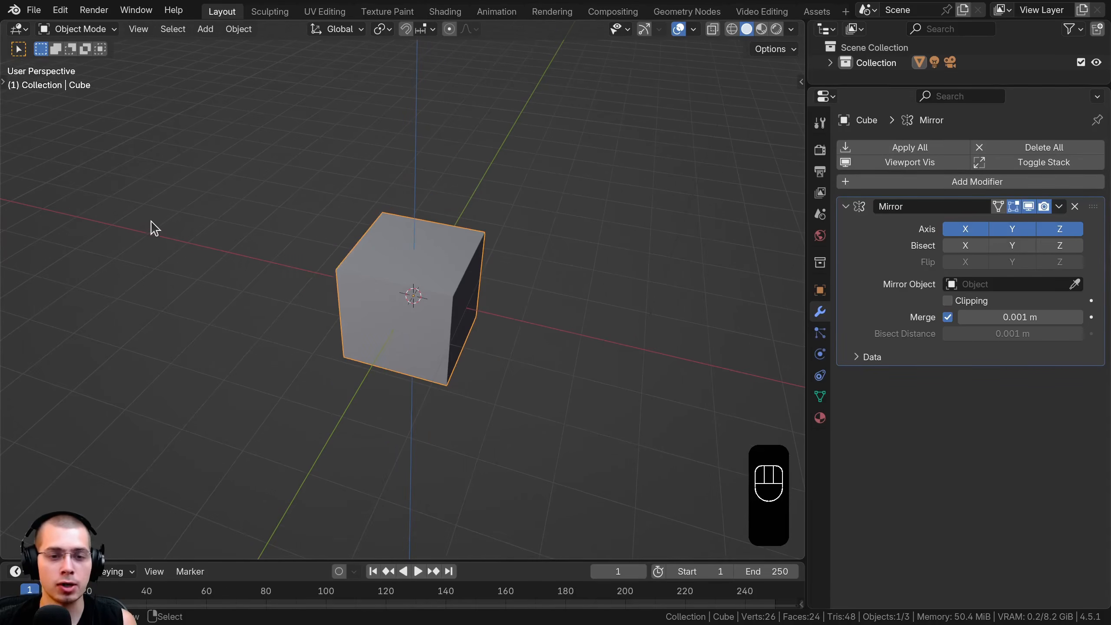
mouse_move(420, 276)
middle_mouse_down()
mouse_move(481, 293)
mouse_move(437, 290)
middle_mouse_up()
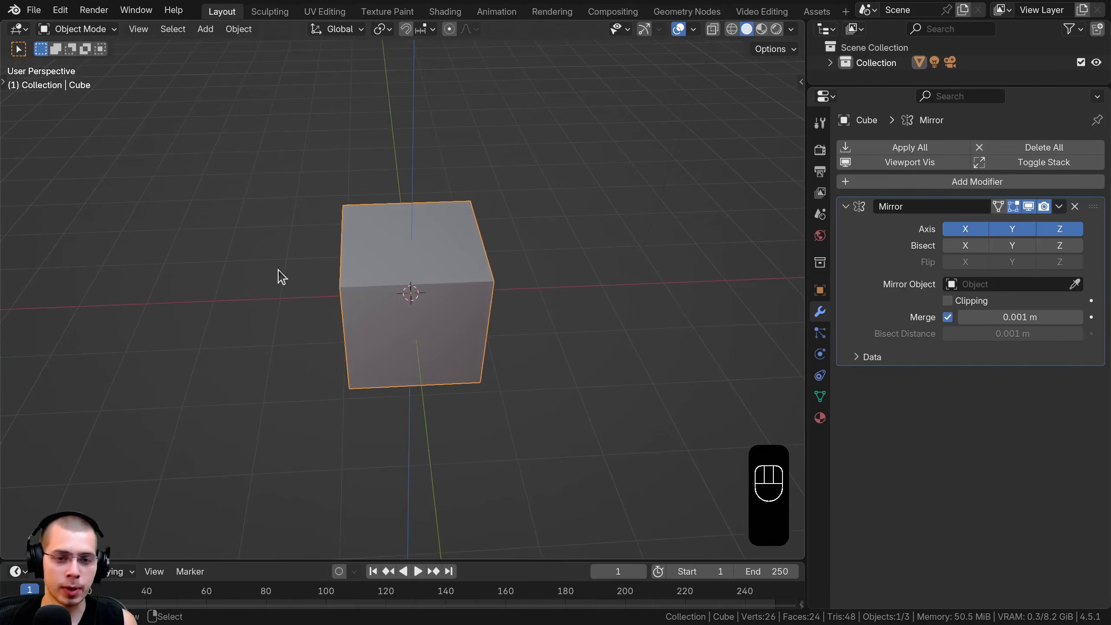
Step: Rotate the mirrored cube about -55° around the global Z axis
scroll(437, 308, "down", 3)
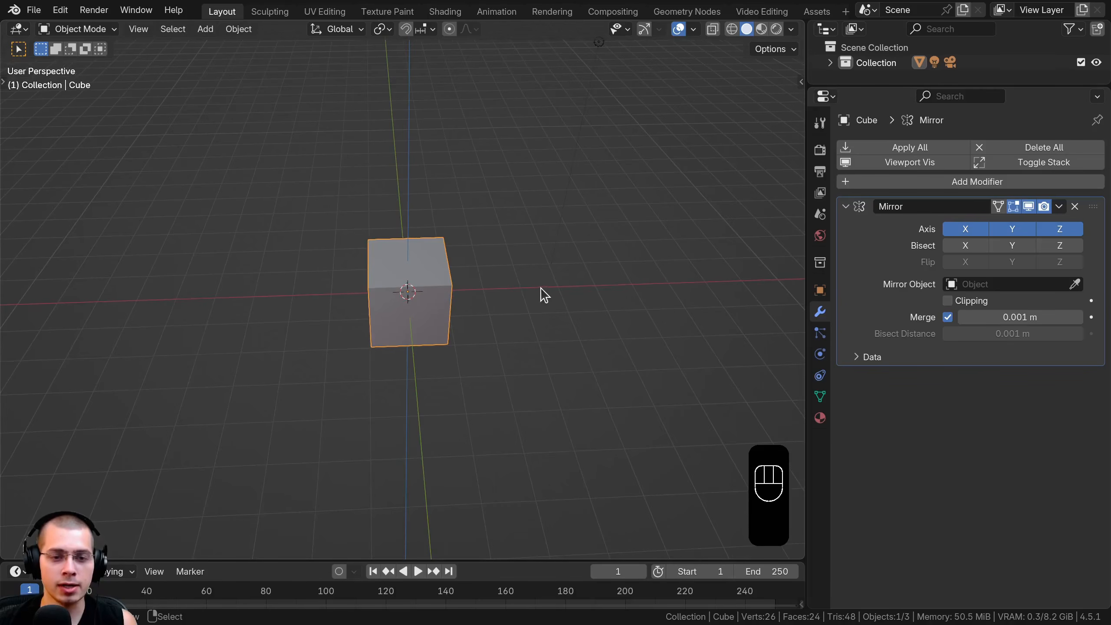
middle_click_drag(541, 288, 523, 241)
middle_click_drag(498, 303, 516, 346)
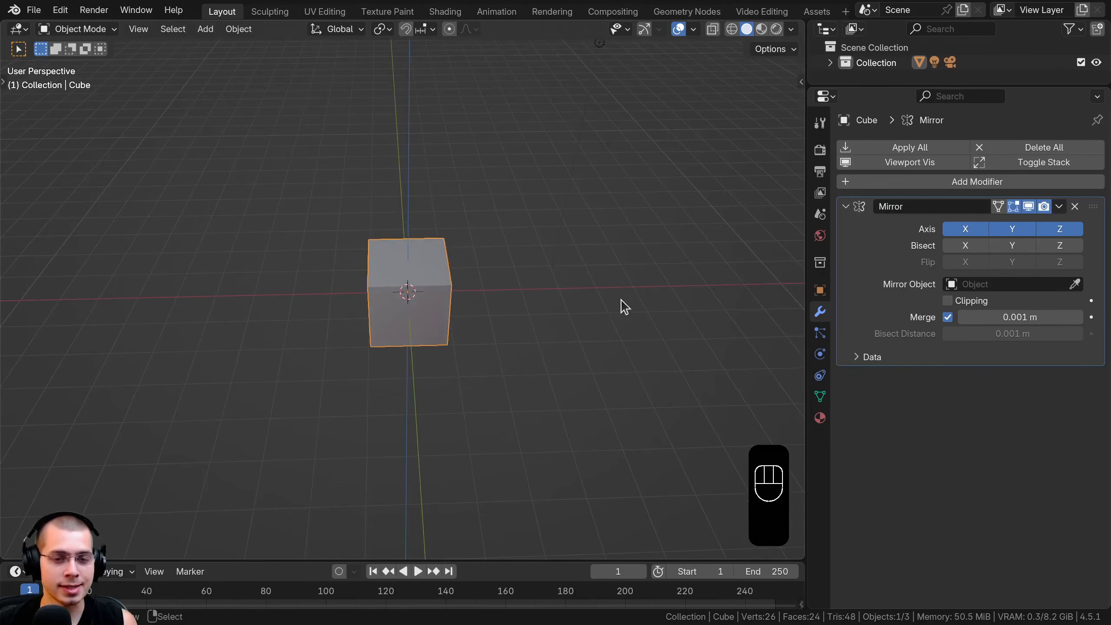
middle_click_drag(560, 293, 555, 293)
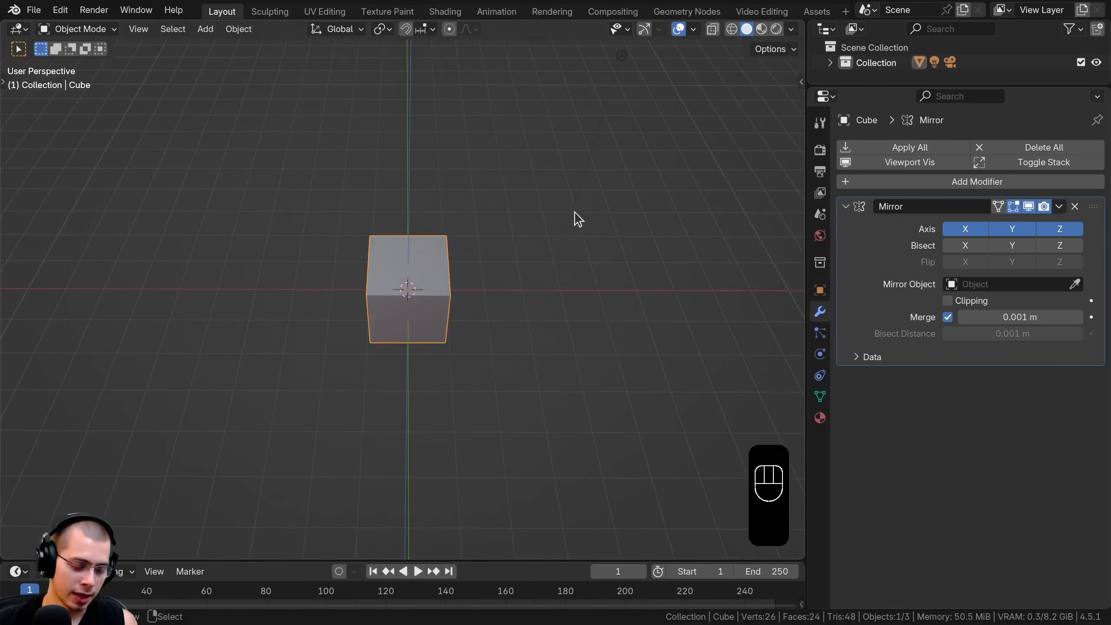
key("r")
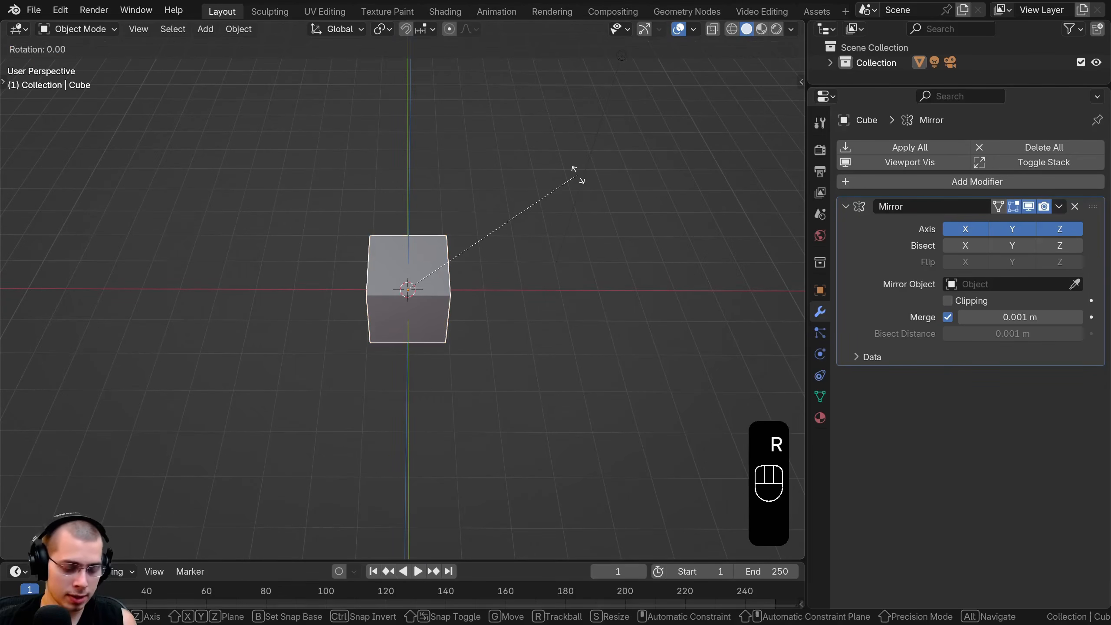
key("z")
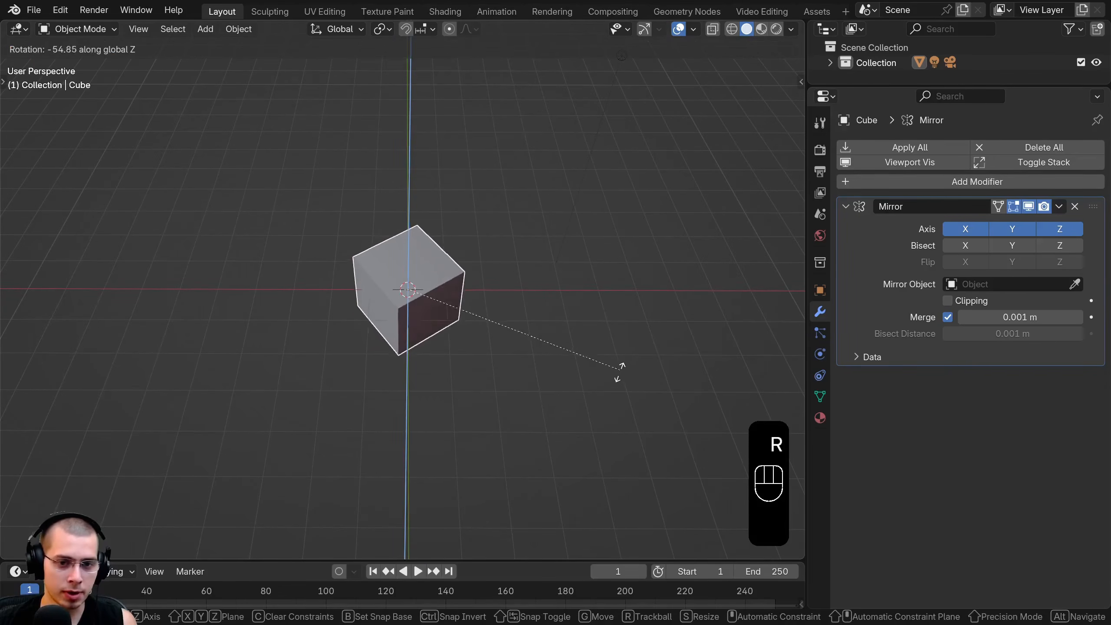
left_click(620, 377)
middle_click_drag(432, 389, 370, 305)
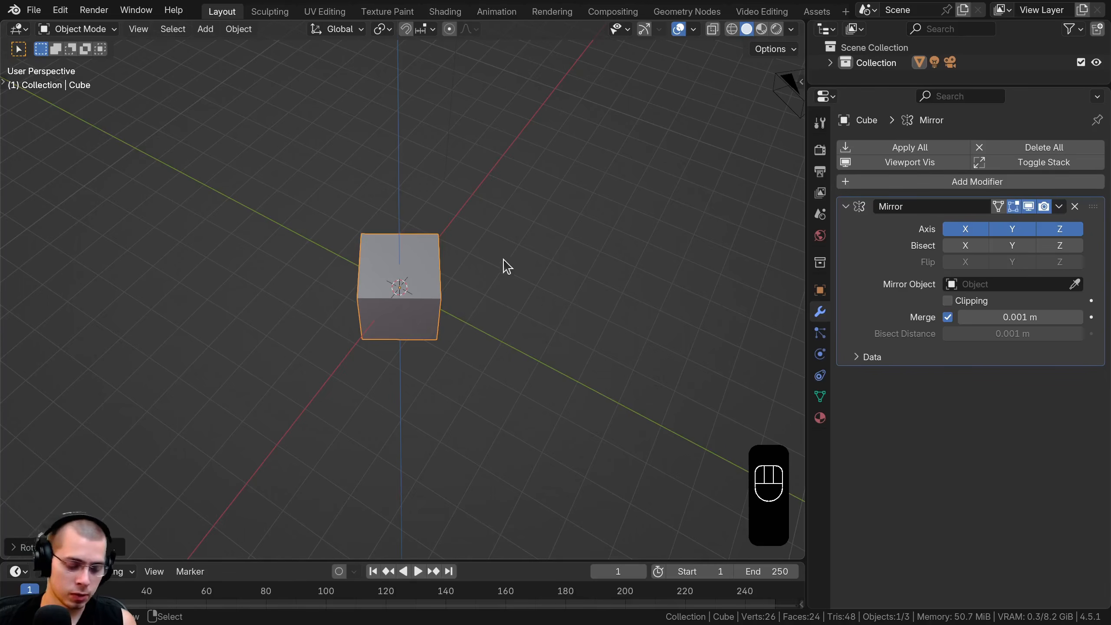
Step: Try moving the rotated cube along the global X axis, and cancel the move
middle_click_drag(508, 267, 501, 256)
key("g")
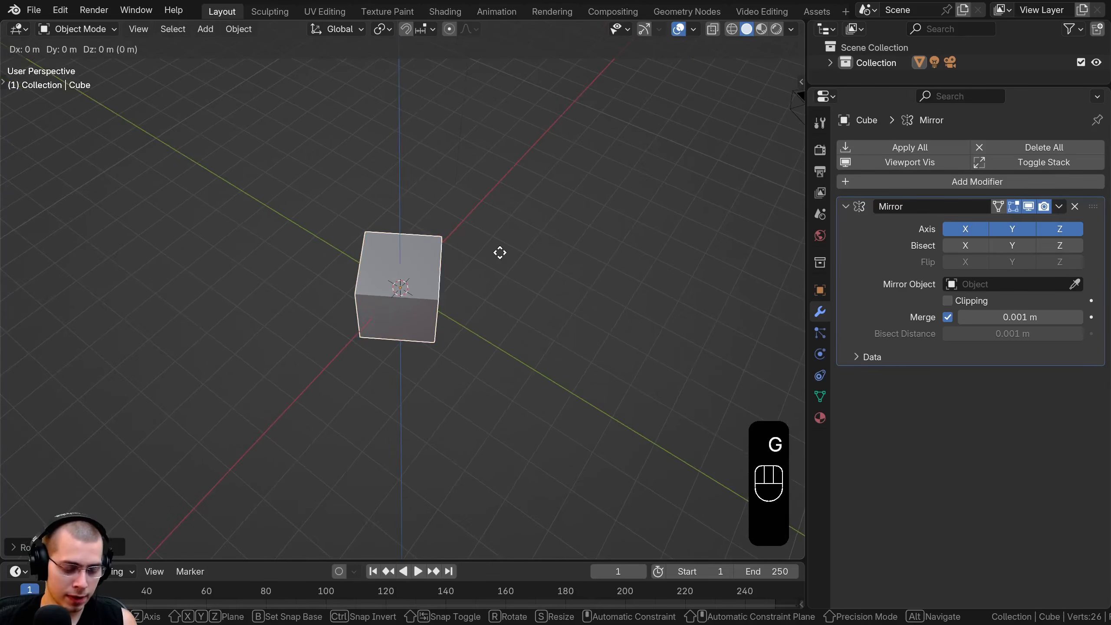
key("x")
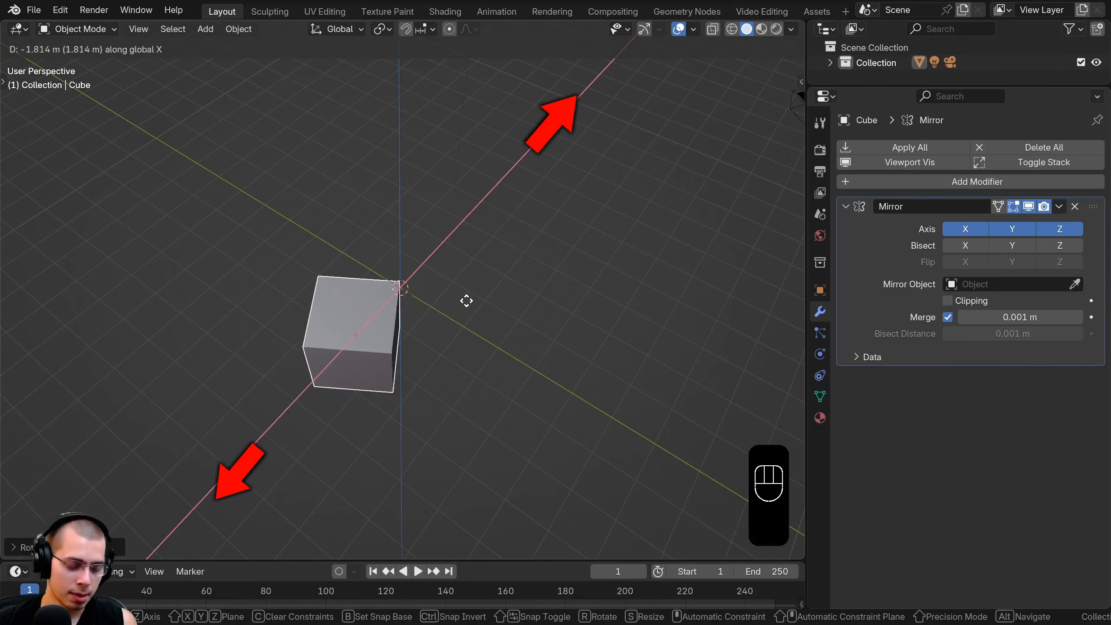
right_click(534, 224)
Step: Try moving the cube along its local X axis, cancel the move and undo the cube's rotation
key("g")
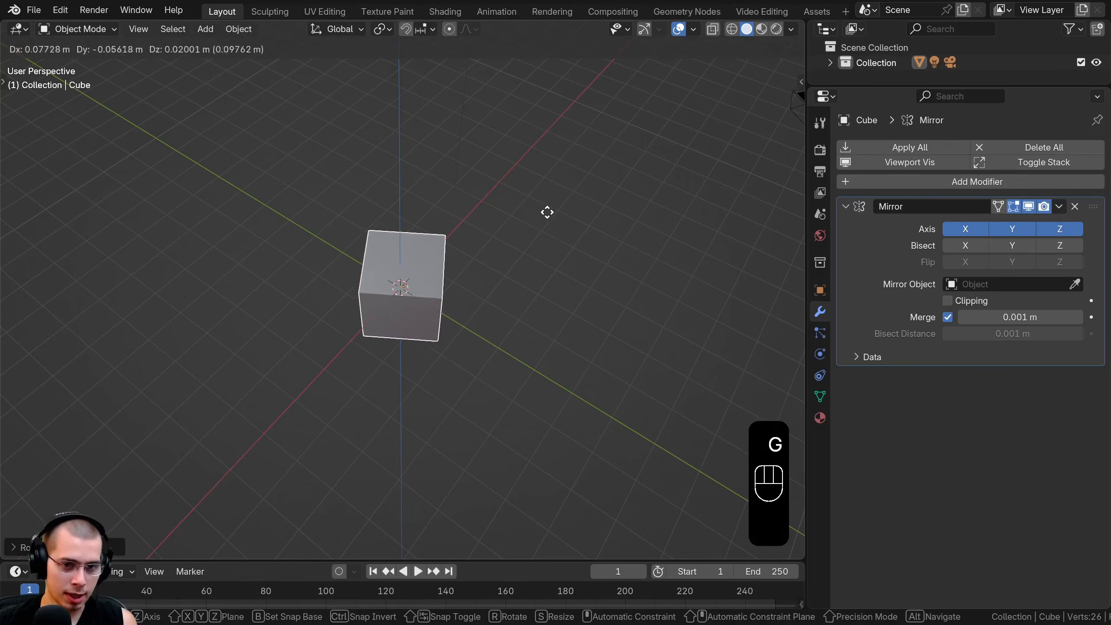
key("x")
key("x")
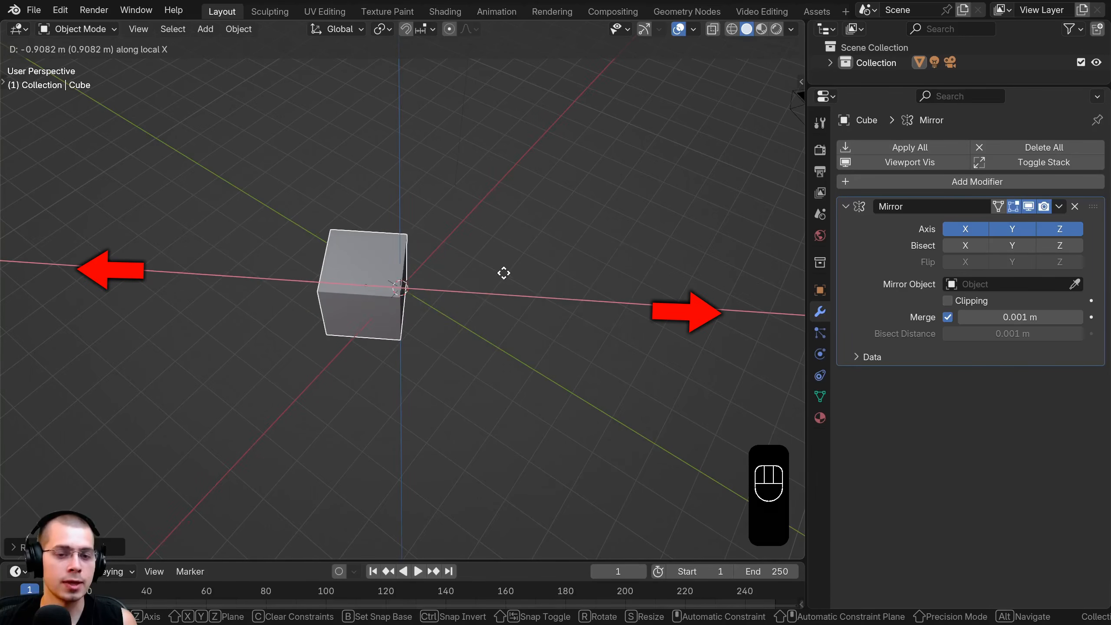
right_click(504, 278)
key("ctrl+z")
key("ctrl+z")
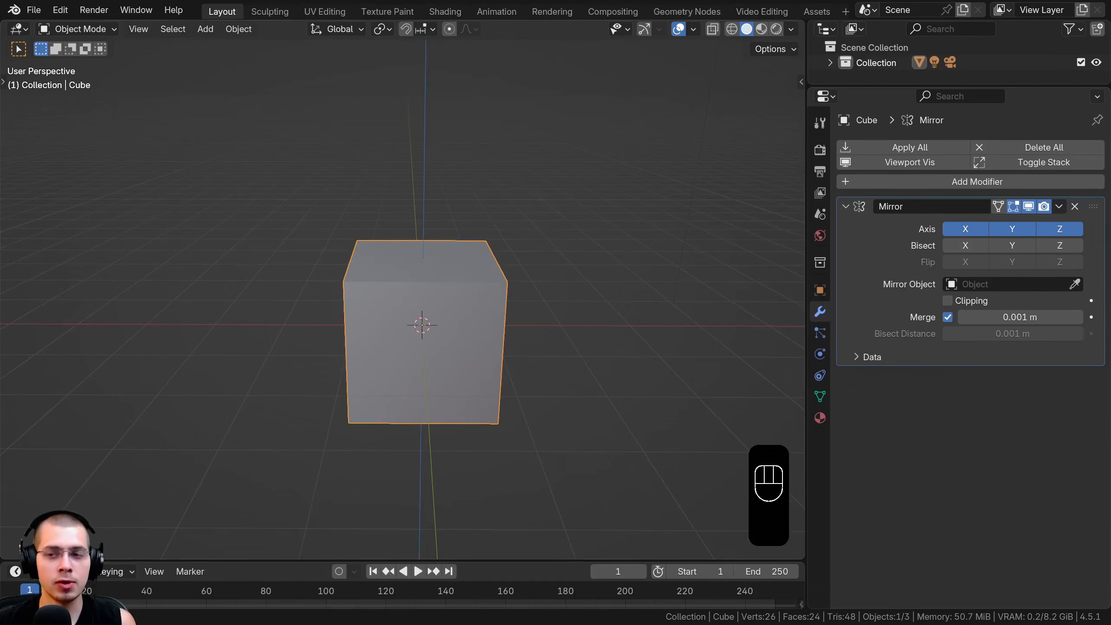
Step: Remove the Mirror modifier from the cube and rotate the remaining corner section 90° around the global Z axis
left_click(1076, 207)
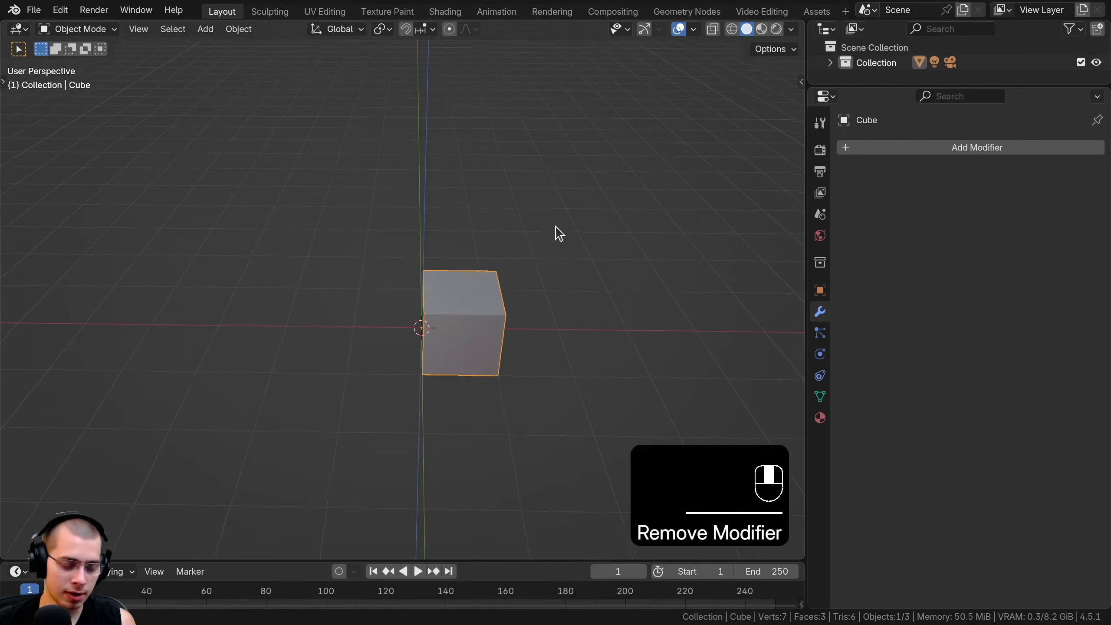
key("r")
type("z")
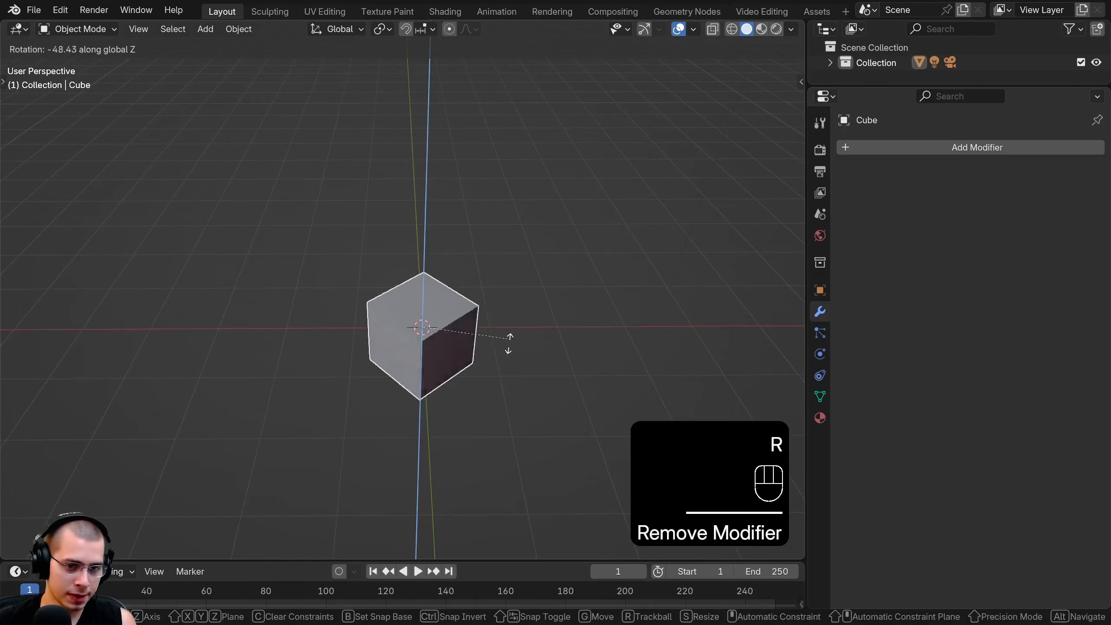
type("90")
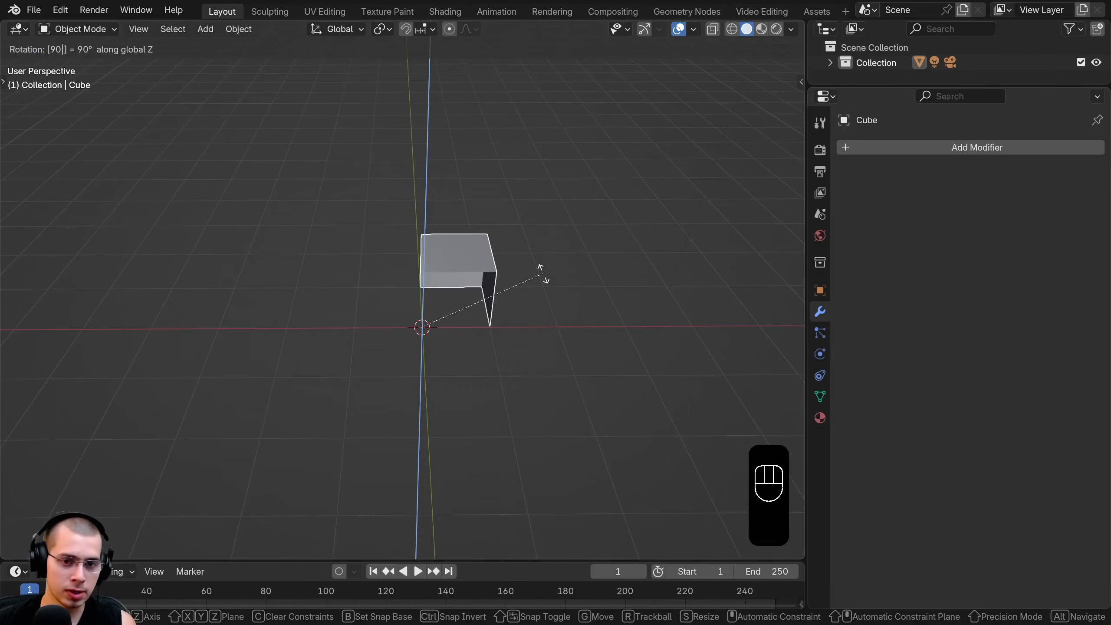
left_click(539, 293)
Step: Add a new Mirror modifier to the rotated corner section
middle_click_drag(347, 384, 350, 334, "shift")
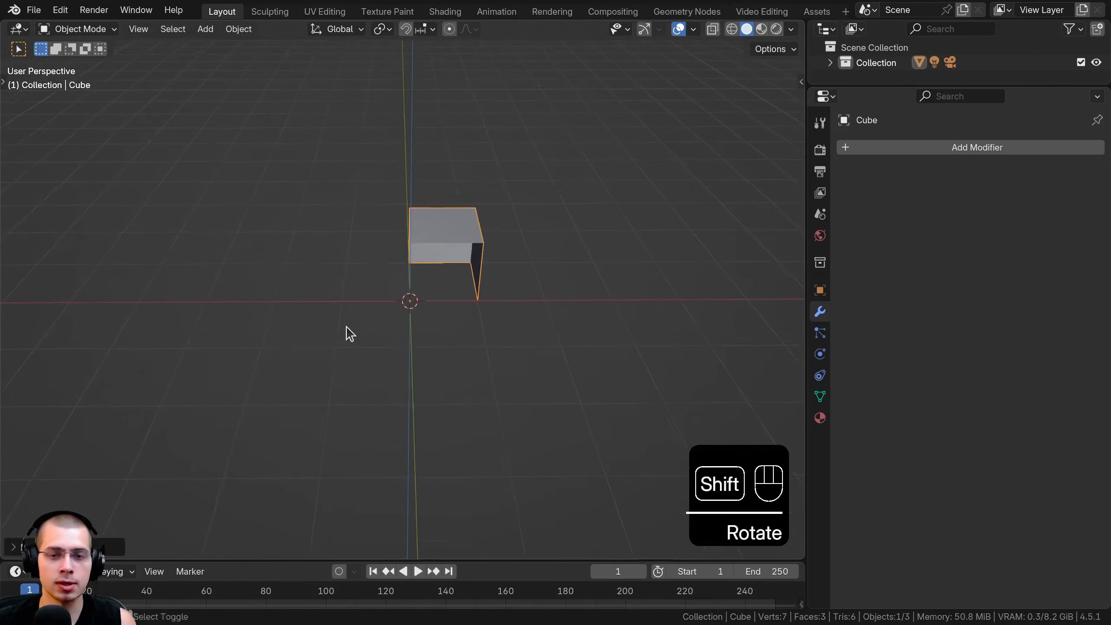
left_click(895, 148)
type("mir")
key("Return")
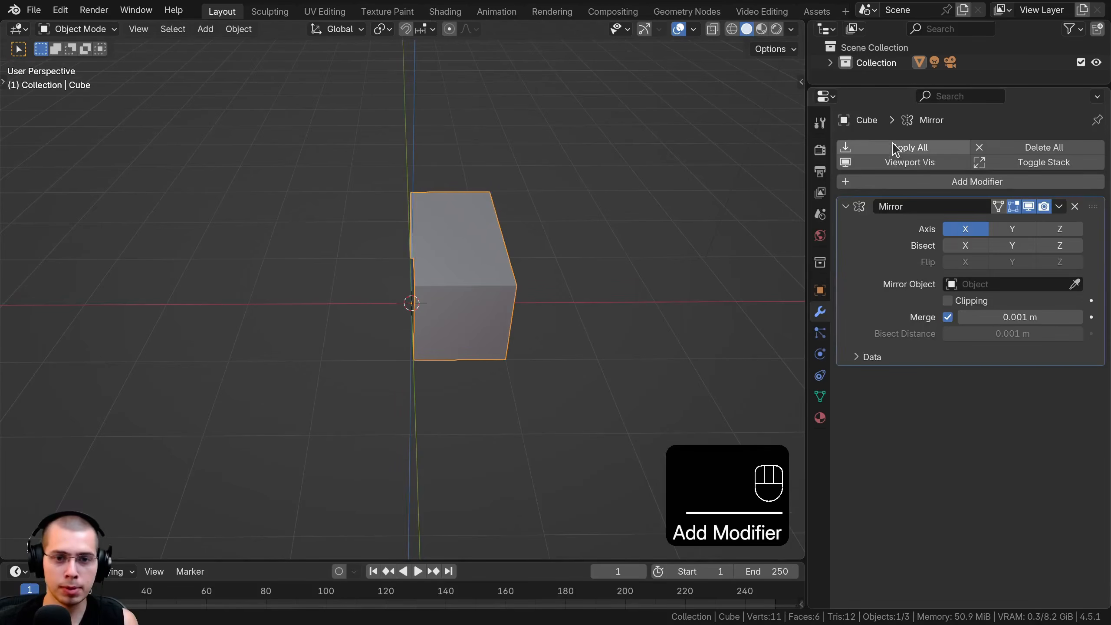
Step: Switch the Mirror modifier's X axis off and back on to compare the corner section with and without mirroring
left_click(948, 229)
middle_click_drag(551, 210, 539, 189)
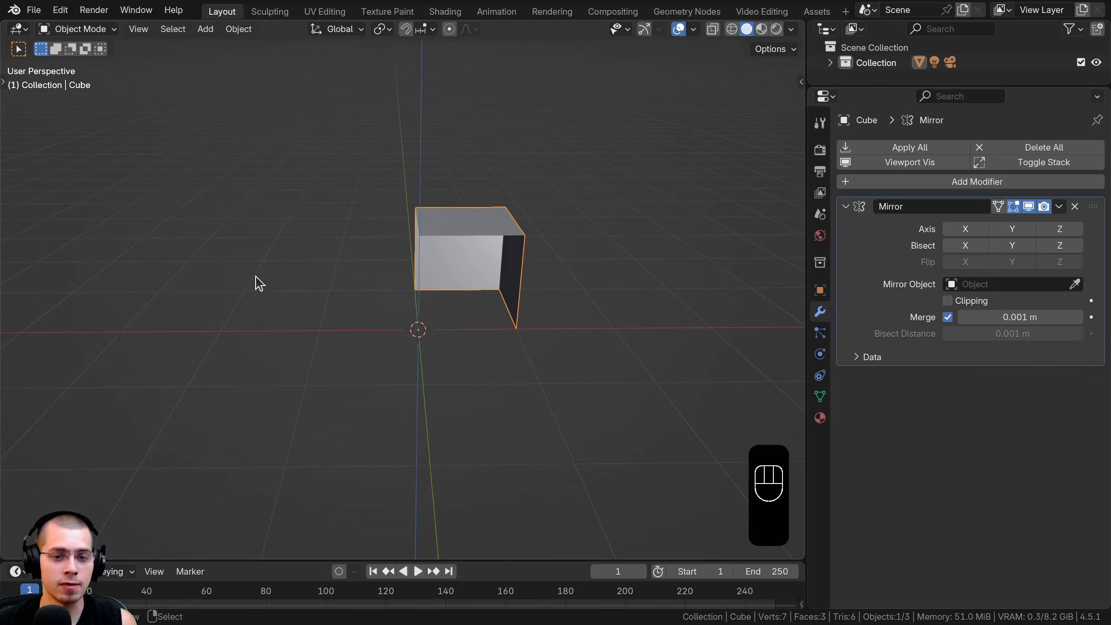
middle_click_drag(357, 499, 244, 270)
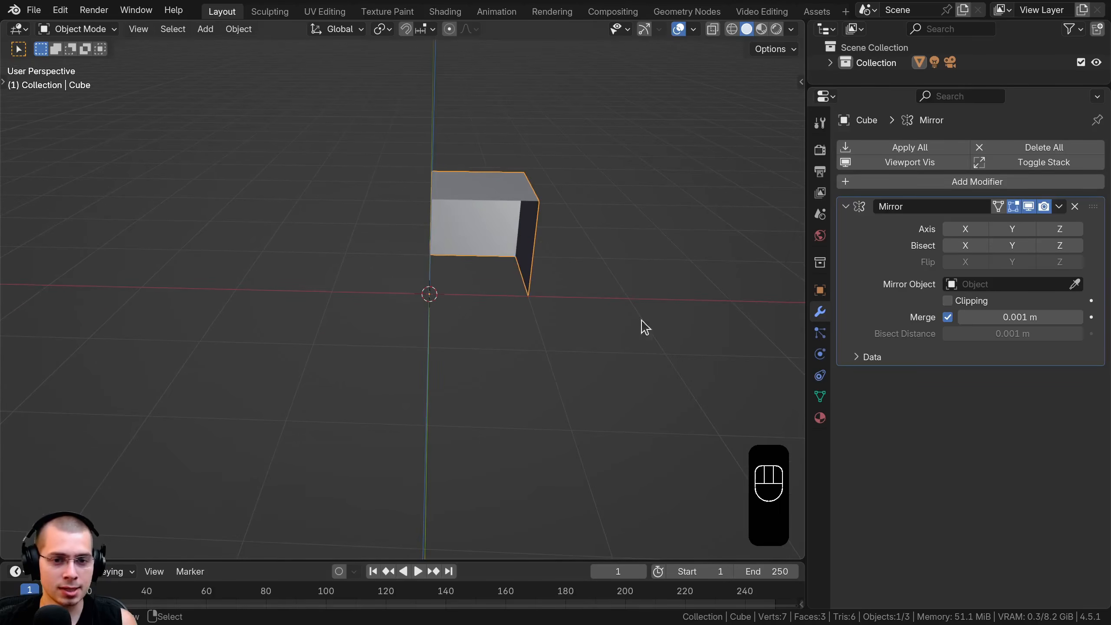
left_click(964, 229)
middle_click_drag(121, 301, 468, 427)
scroll(383, 75, "down", 2)
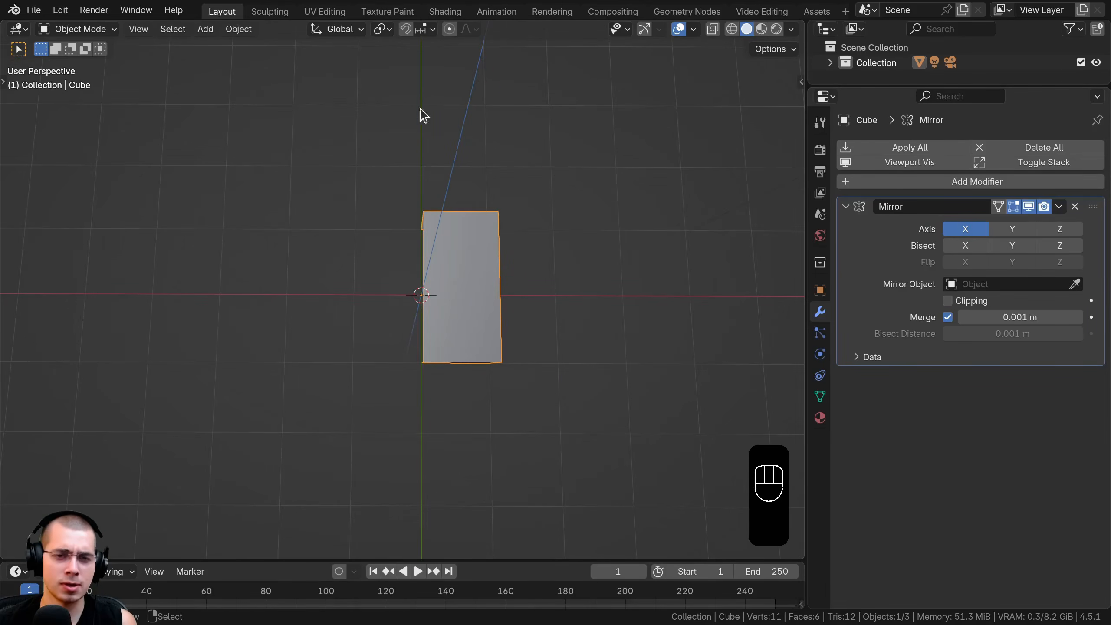
Step: Try rotating the mirrored section around the global Z axis, and cancel the rotation
middle_click_drag(547, 485, 538, 318)
key("r")
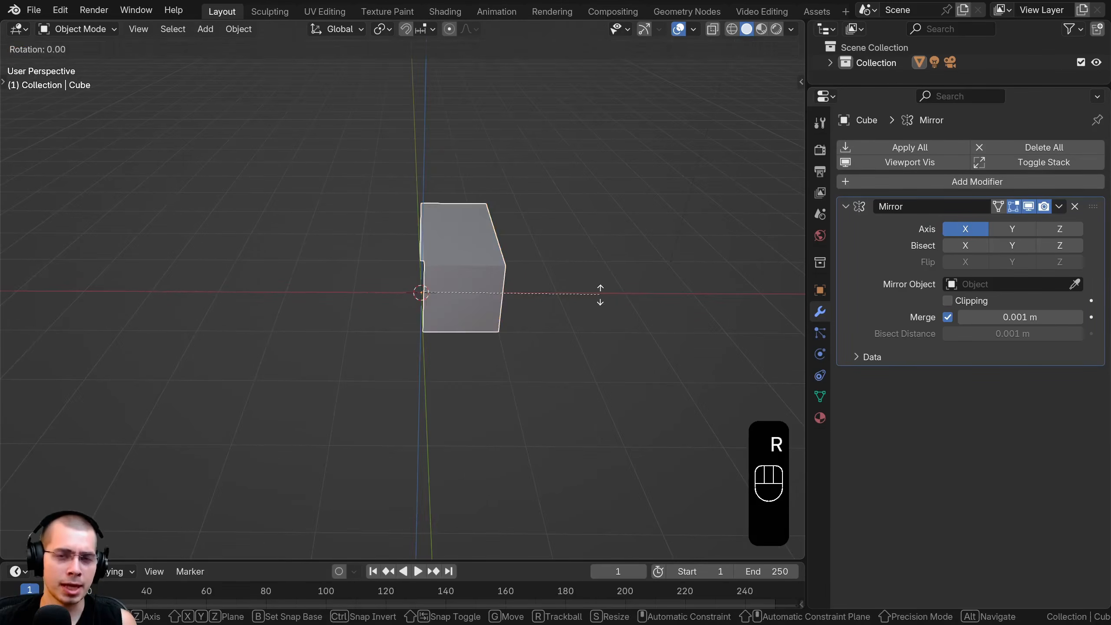
key("z")
right_click(556, 342)
Step: Apply the section's rotation so that its local axes match the global axes
middle_click_drag(533, 366, 537, 384, "shift")
scroll(537, 383, "up", 2)
middle_click_drag(537, 384, 408, 302)
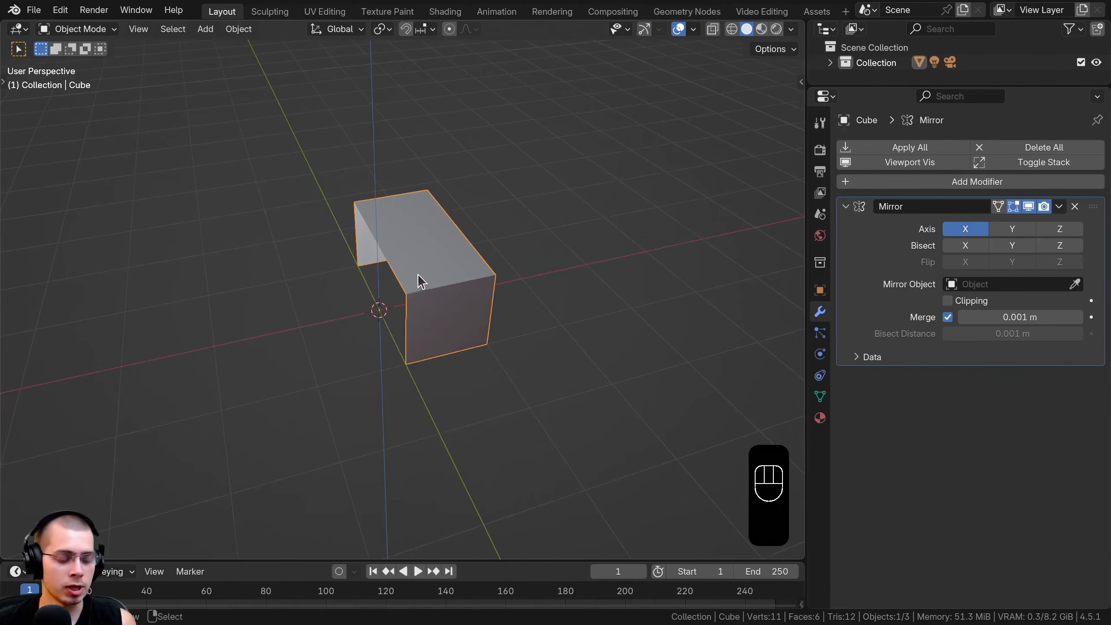
key("ctrl+a")
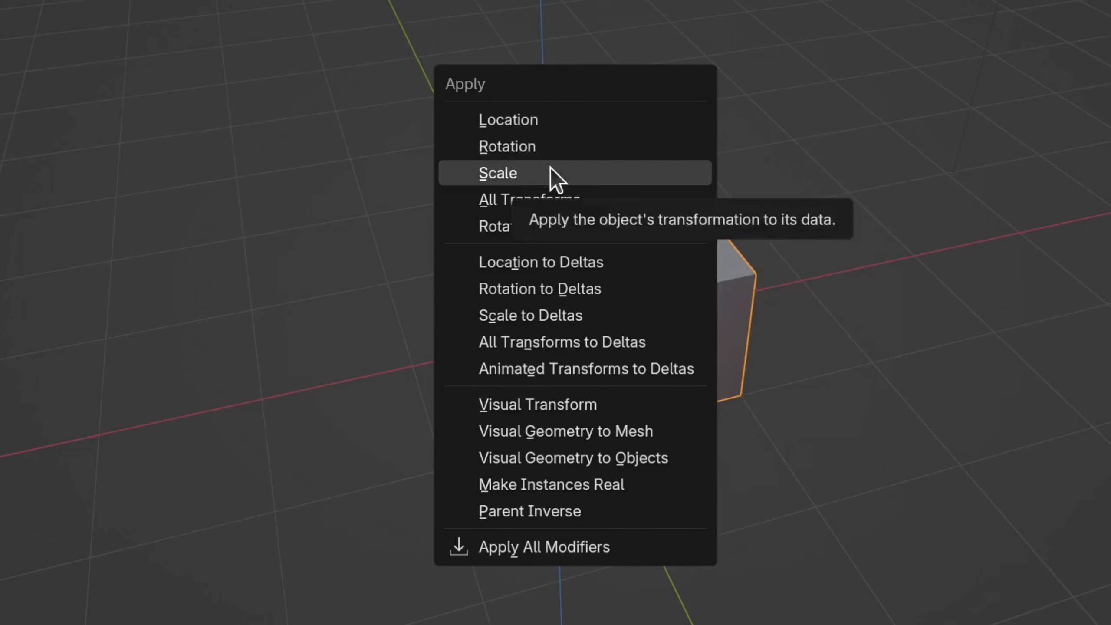
left_click(521, 145)
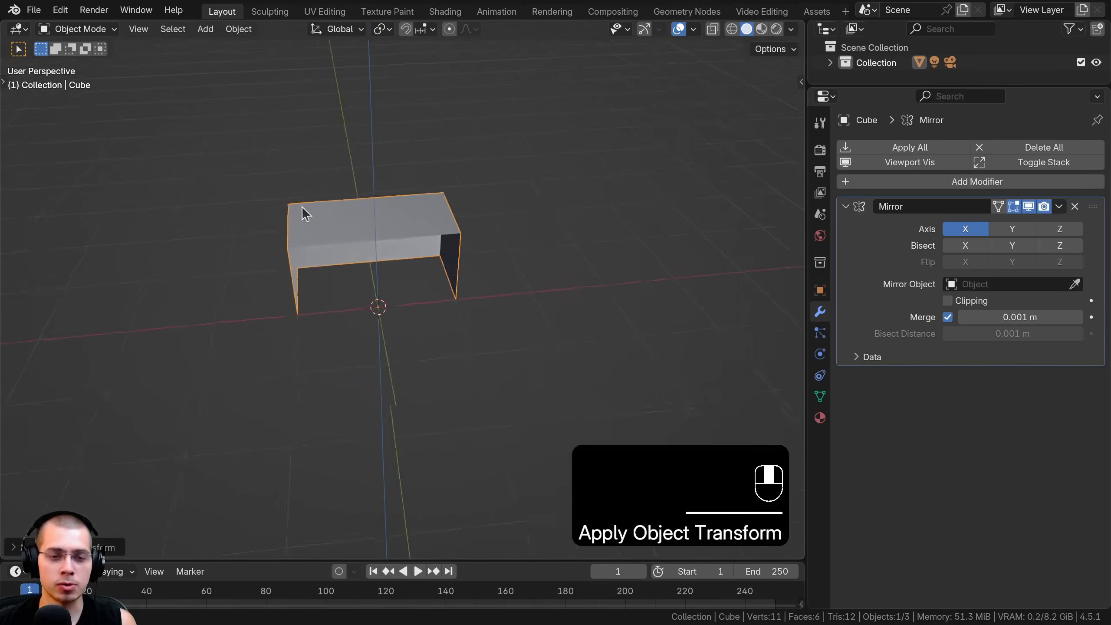
middle_click_drag(302, 207, 372, 254)
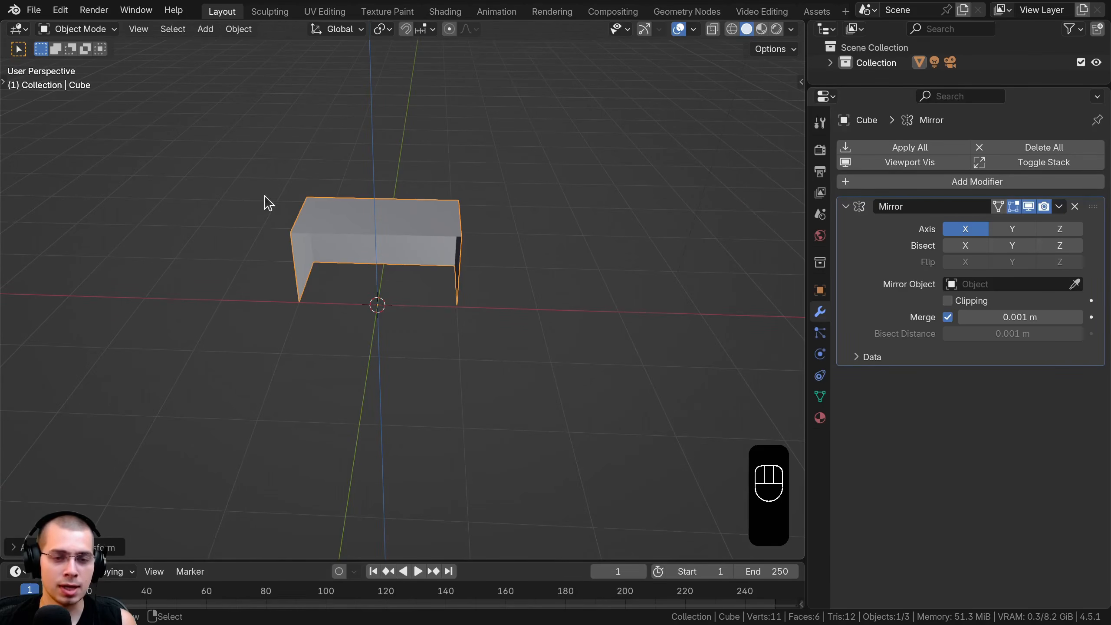
middle_click_drag(356, 148, 447, 214)
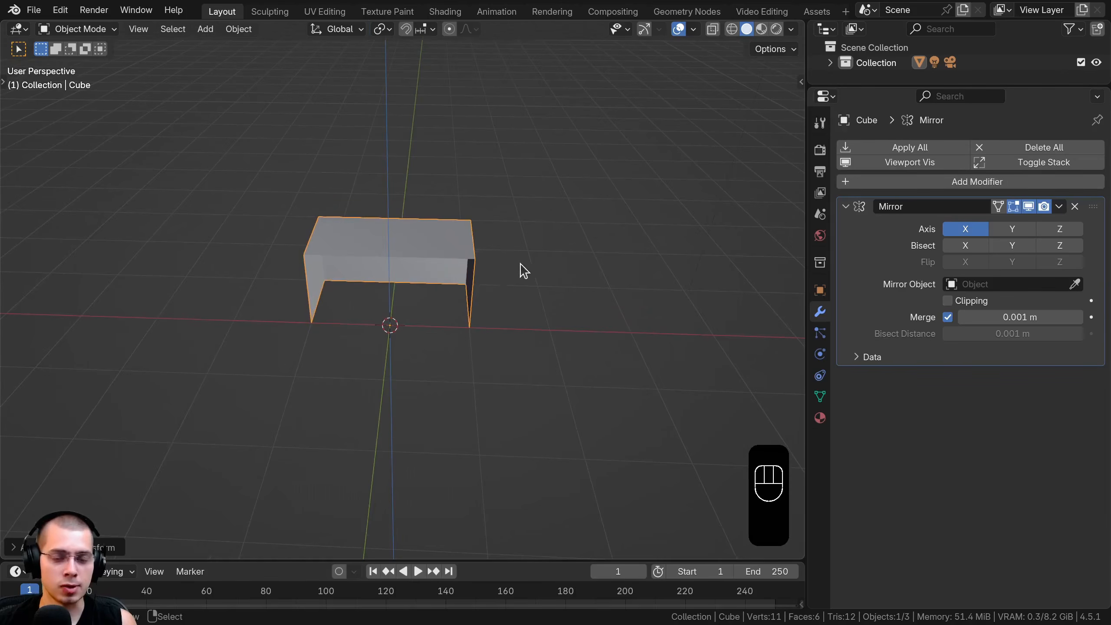
Step: Switch the Mirror modifier's X axis off and on twice to check the mirroring with the rotation applied
left_click(971, 231)
left_click(971, 231)
left_click(971, 231)
left_click(971, 231)
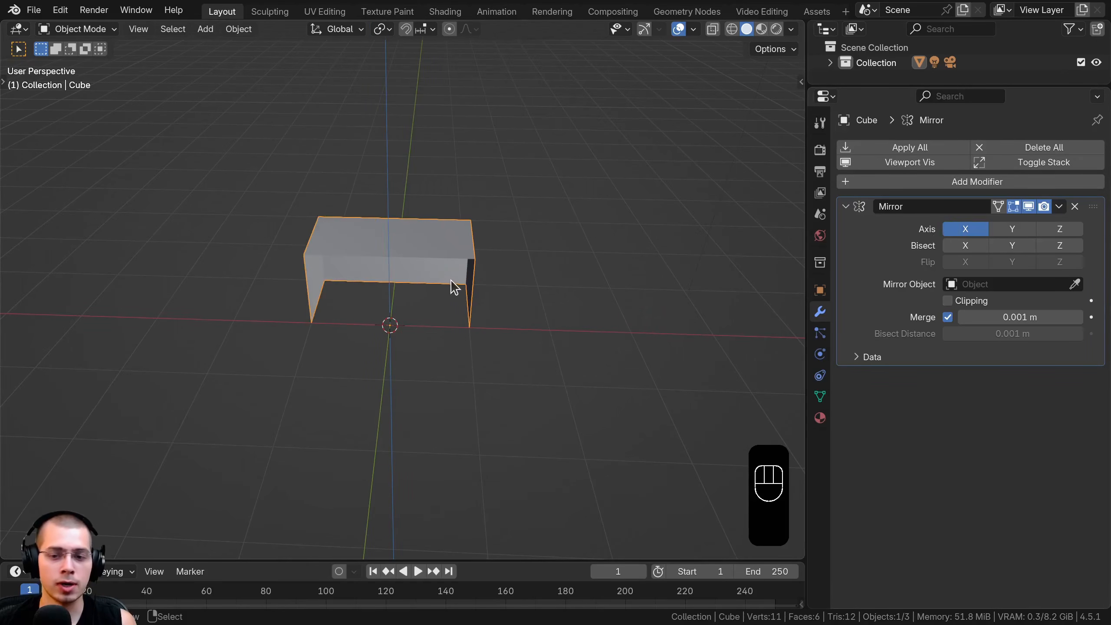
Step: Delete the mirrored cube section and add a Monkey mesh
middle_click_drag(451, 279, 520, 280)
key("x")
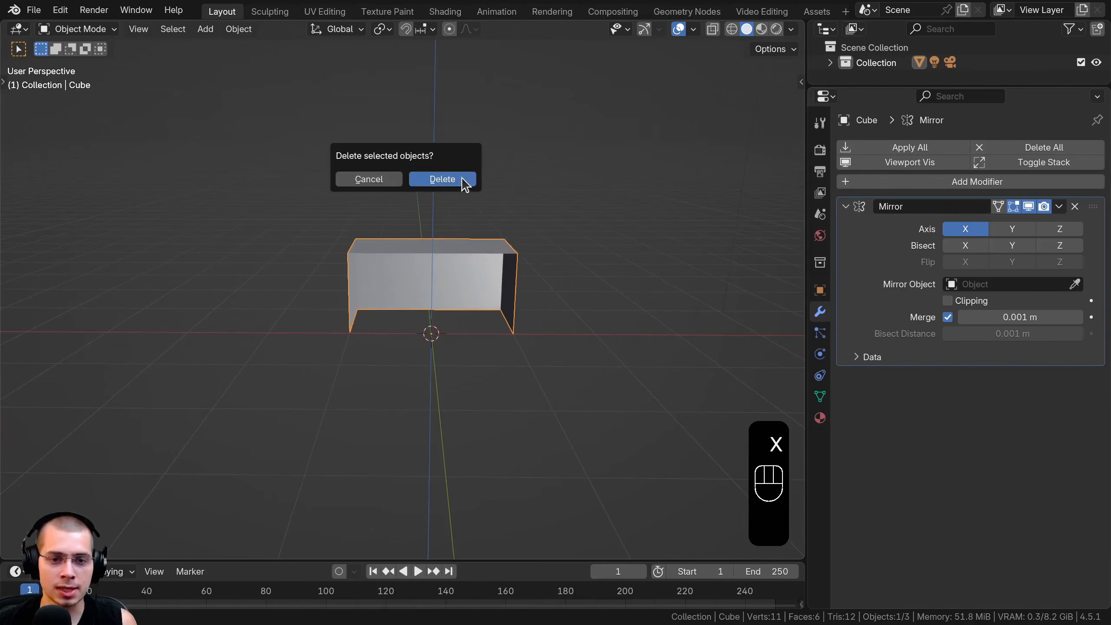
left_click(463, 180)
key("shift+a")
mouse_move(455, 198)
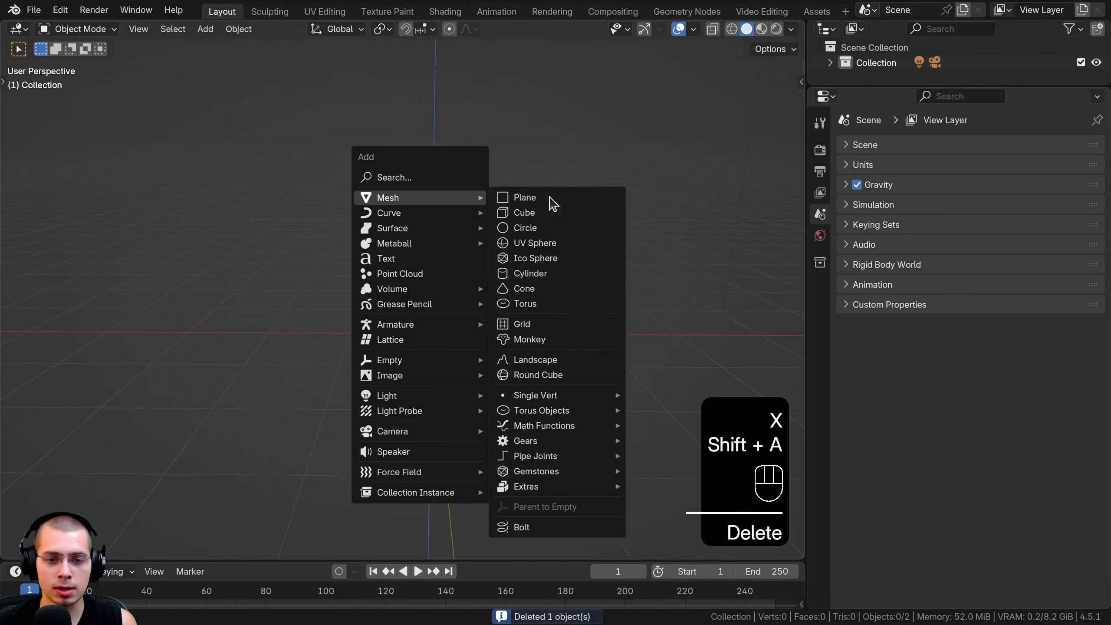
left_click(565, 341)
Step: Enter Edit Mode on the monkey in front view with vertex selection and wireframe shading, and deselect everything
middle_click_drag(499, 367, 553, 314, "shift")
scroll(488, 334, "up", 3)
key("KP_1")
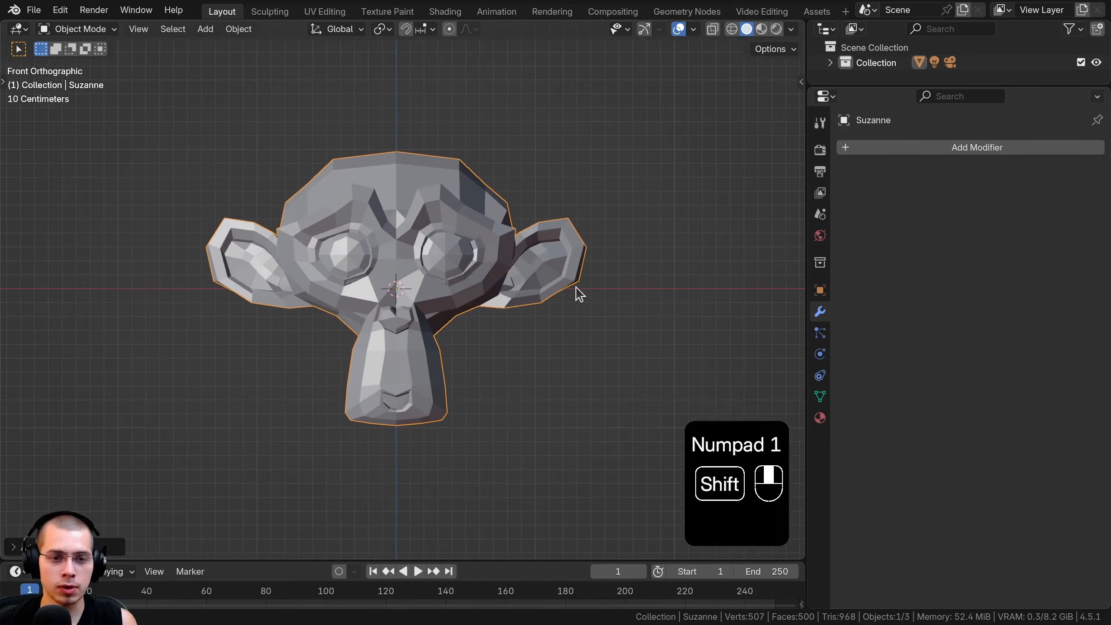
key("Tab")
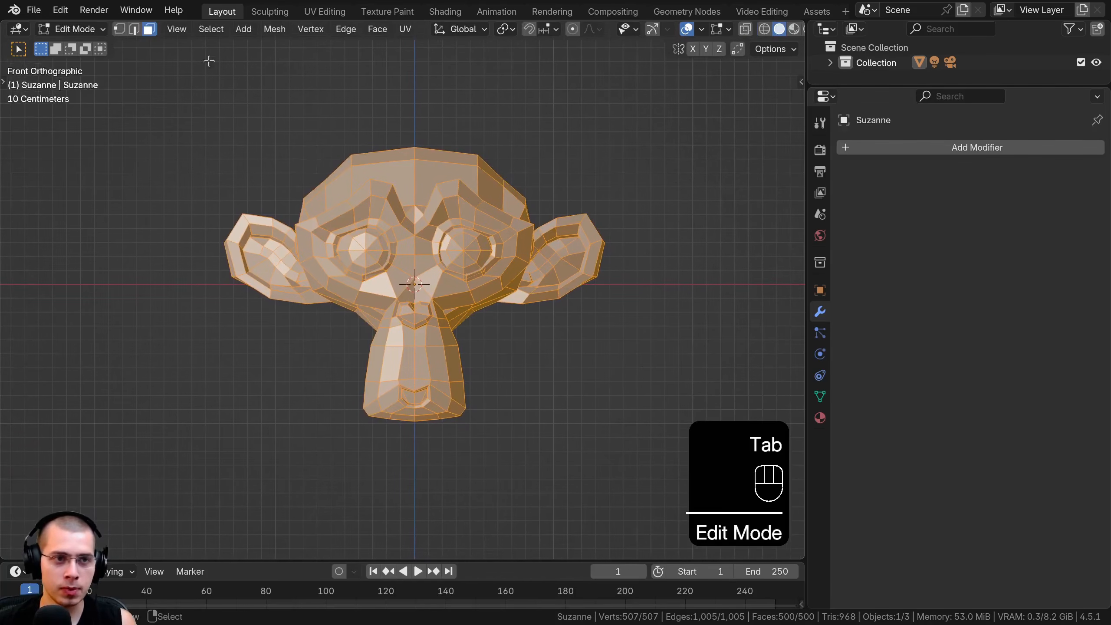
left_click(119, 30)
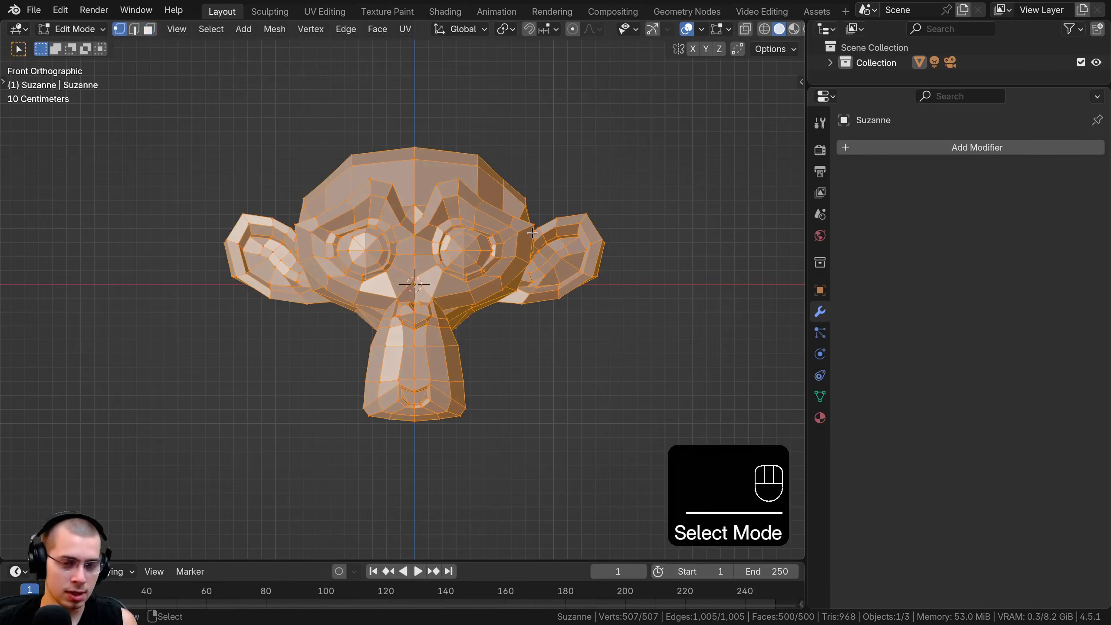
key("z")
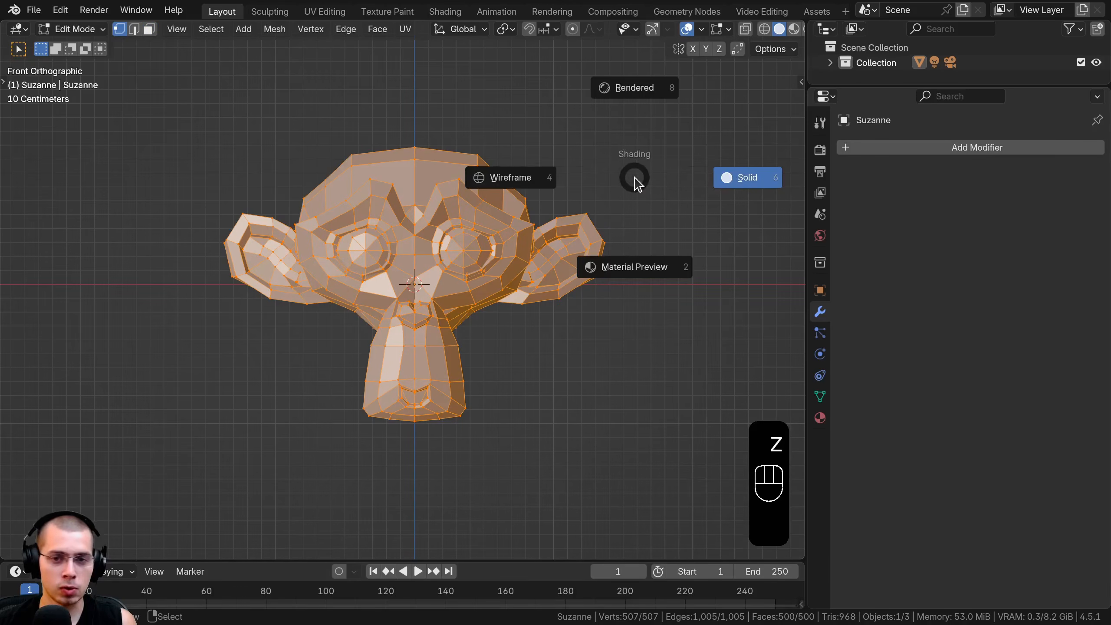
left_click(520, 178)
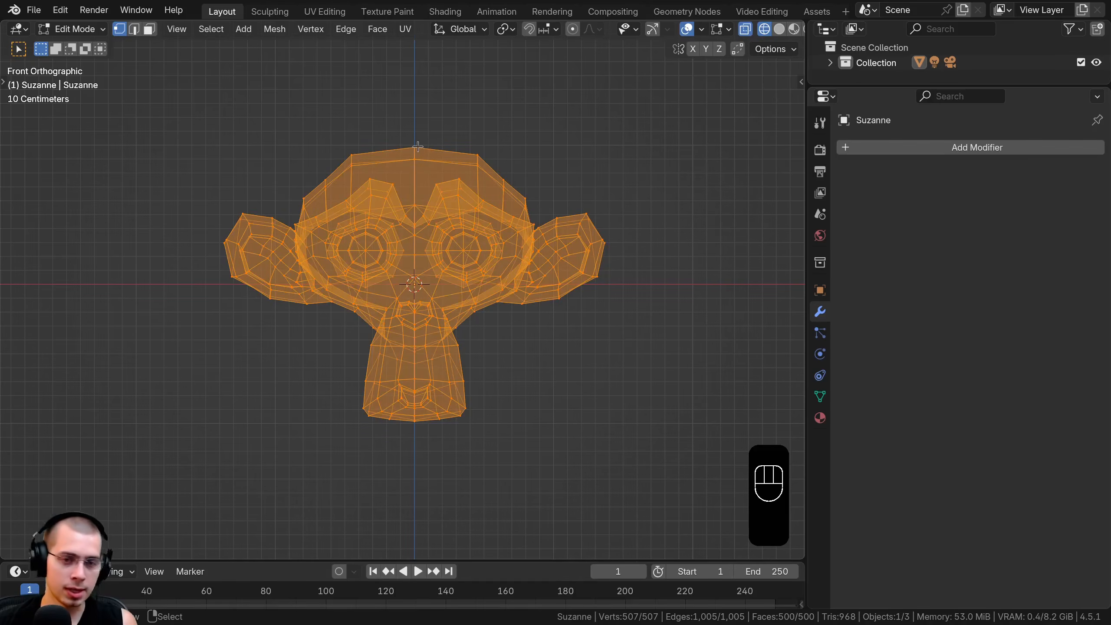
key("a")
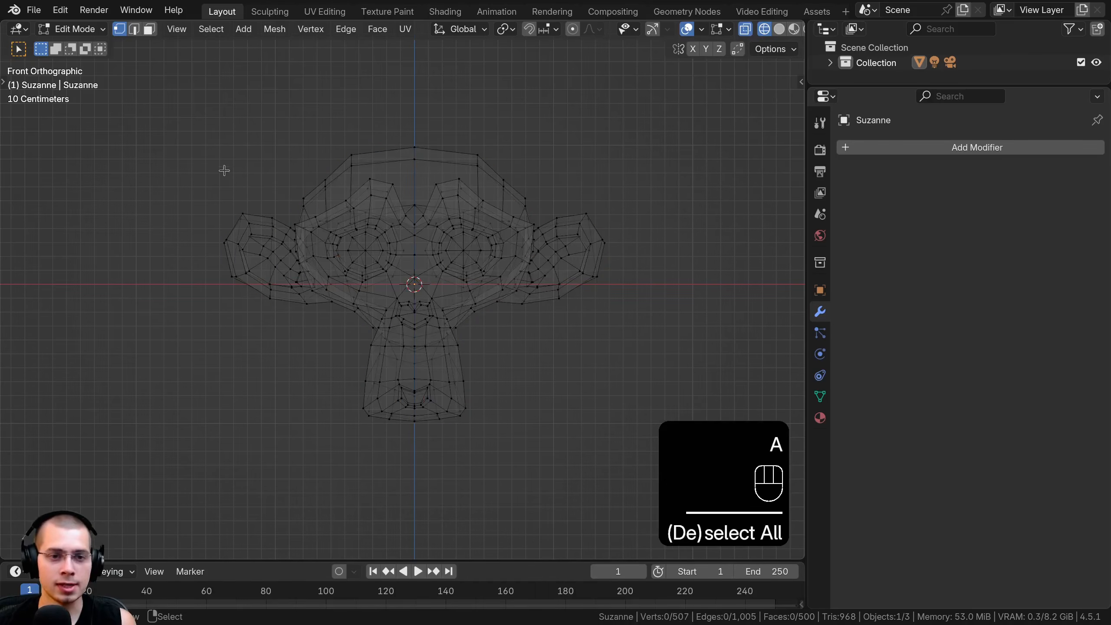
Step: Delete all vertices on the negative X side of the monkey, keeping the centre line, and return to solid shading
scroll(406, 117, "up", 1)
key("b")
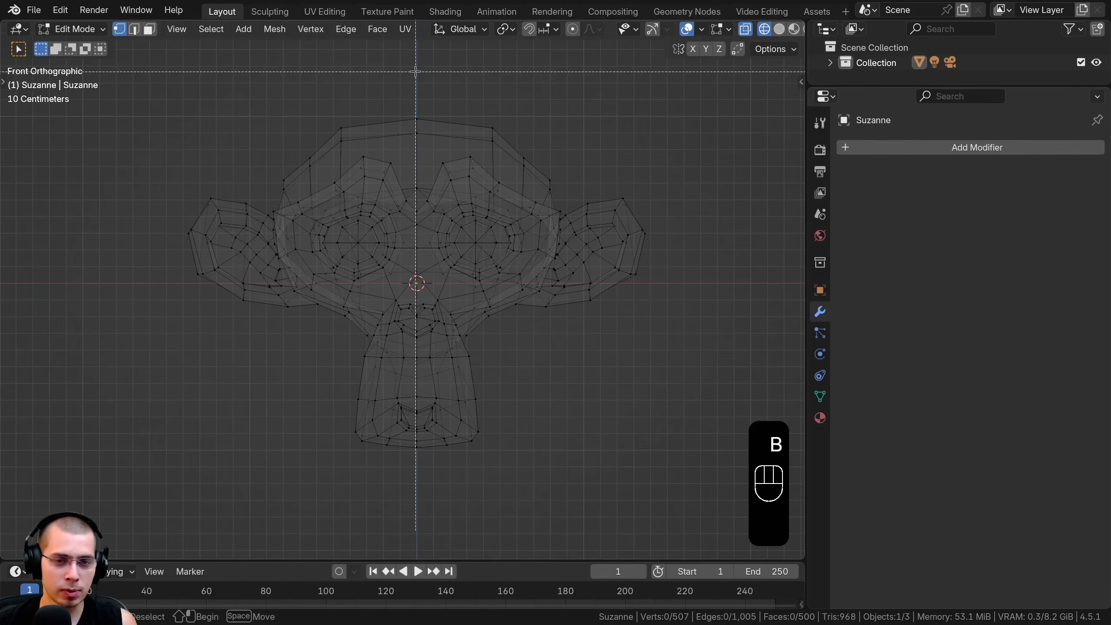
left_click_drag(415, 71, 46, 560)
key("x")
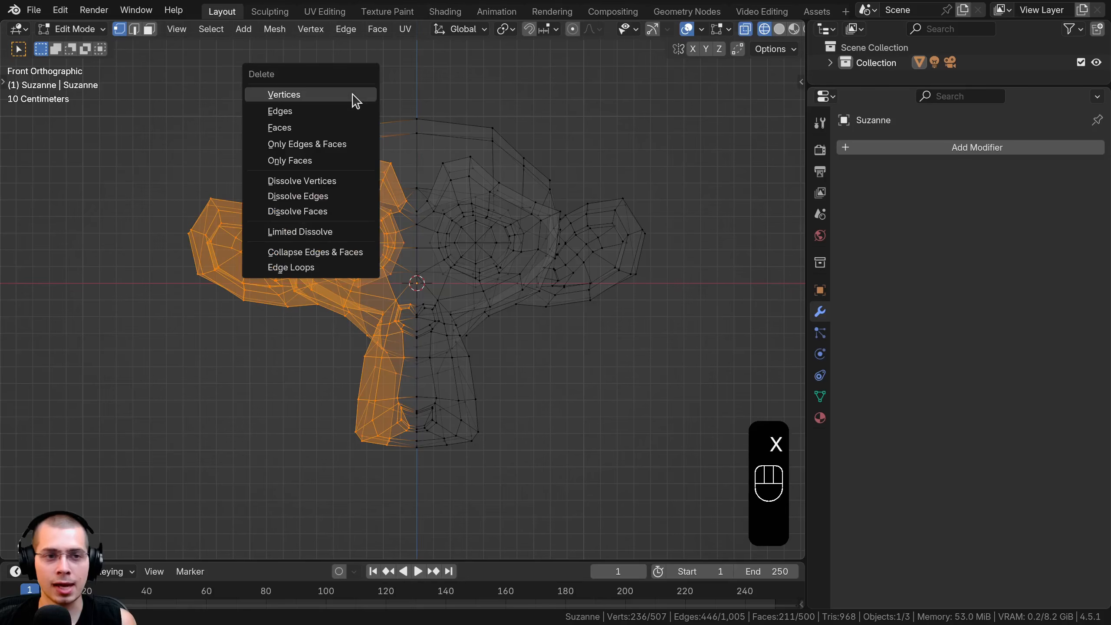
left_click(283, 95)
key("z")
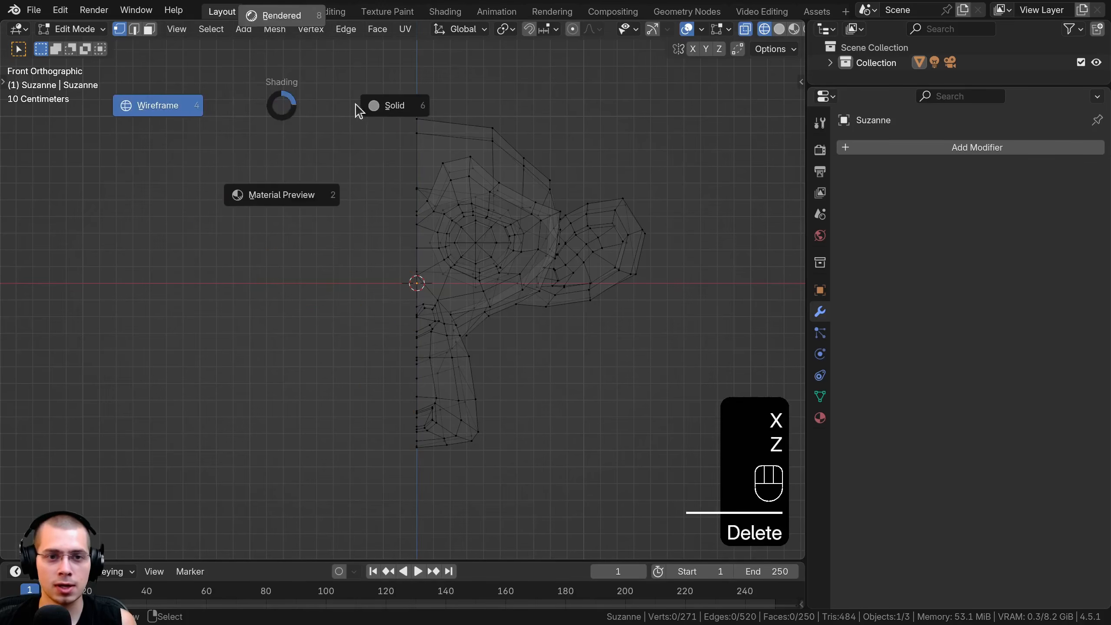
left_click(481, 124)
Step: Add a Mirror modifier to the half monkey head and return to Object Mode
middle_click_drag(482, 132, 473, 237)
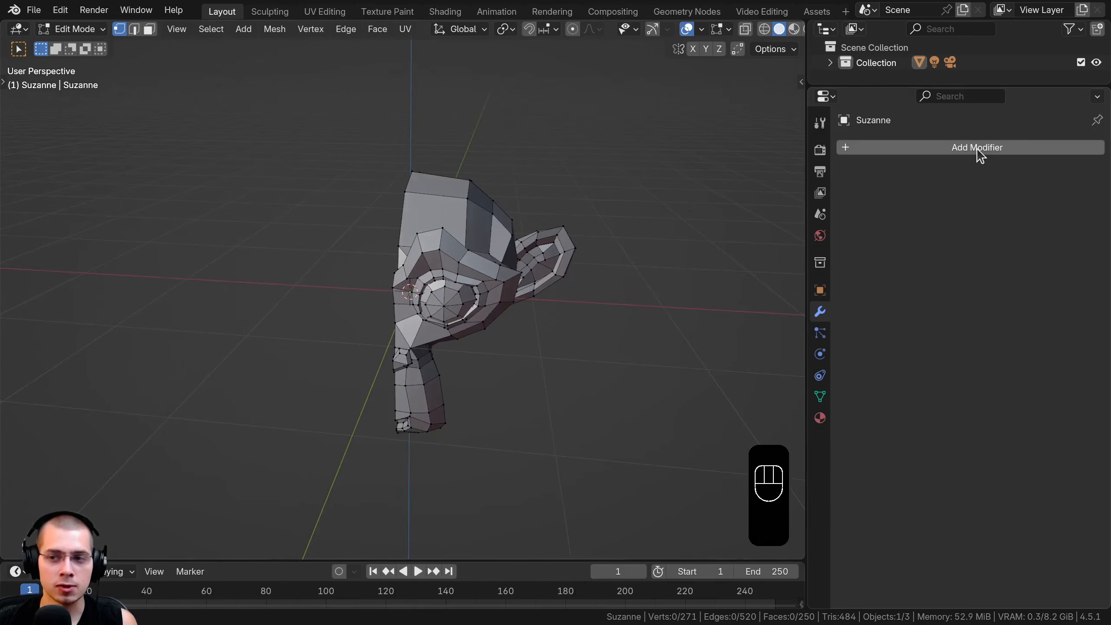
left_click(989, 150)
type("mir")
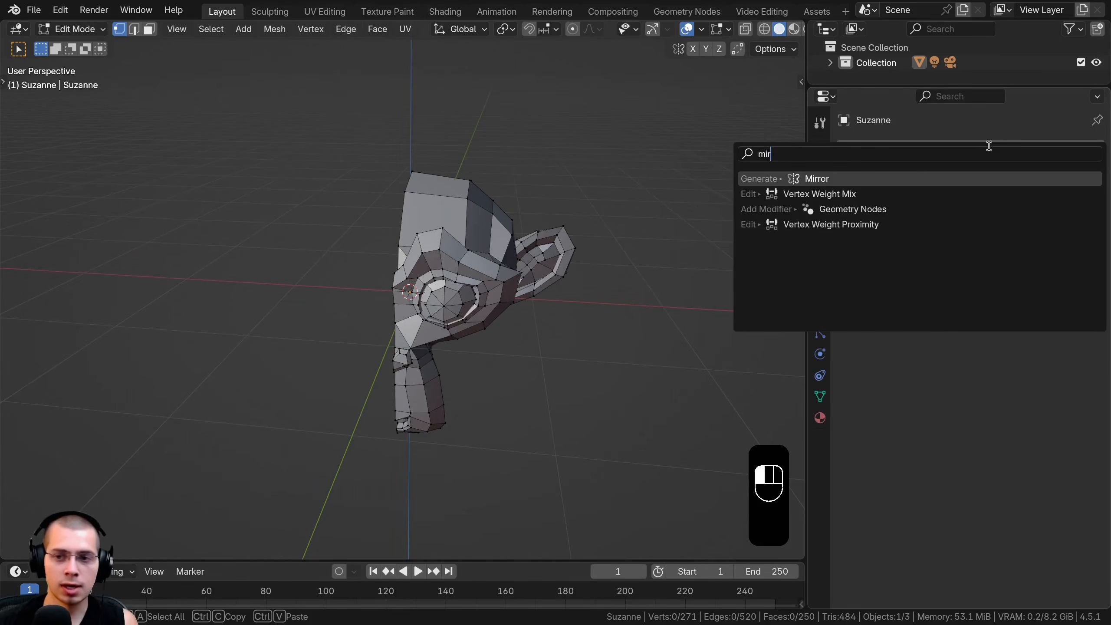
left_click(791, 179)
middle_click_drag(368, 224, 396, 204)
key("Tab")
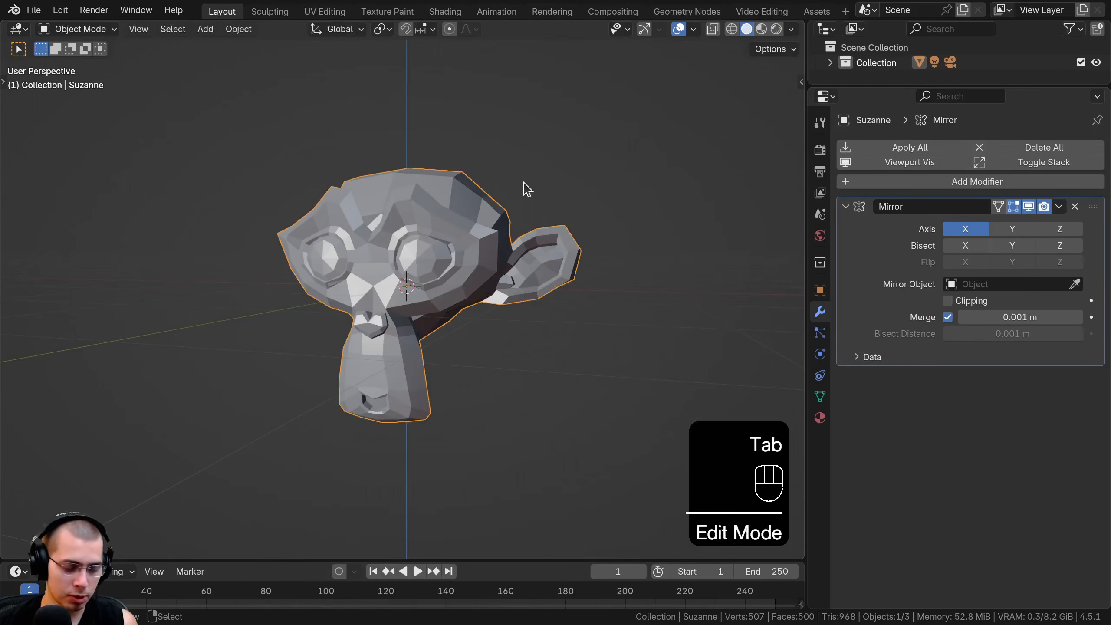
Step: Add a Subdivision modifier with 2 viewport levels to the monkey
key("ctrl+2")
middle_click_drag(464, 112, 476, 143)
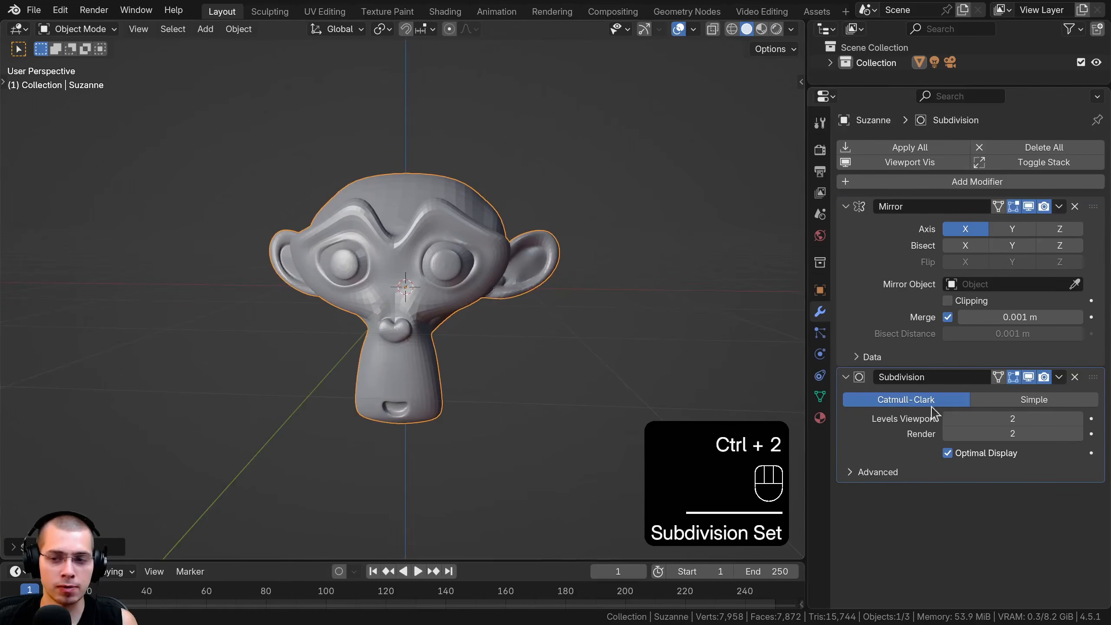
scroll(476, 201, "up", 1)
middle_click_drag(476, 202, 443, 188, "shift")
Step: Enter Edit Mode, select the vertex at the tip of the unmirrored ear and enable proportional editing
key("Tab")
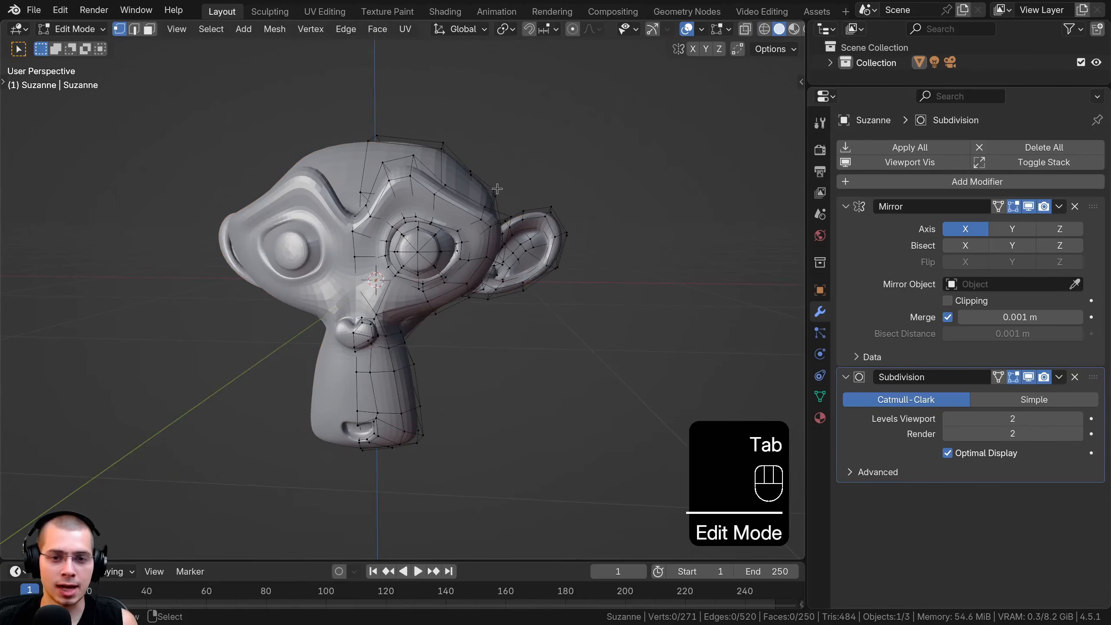
left_click(552, 204)
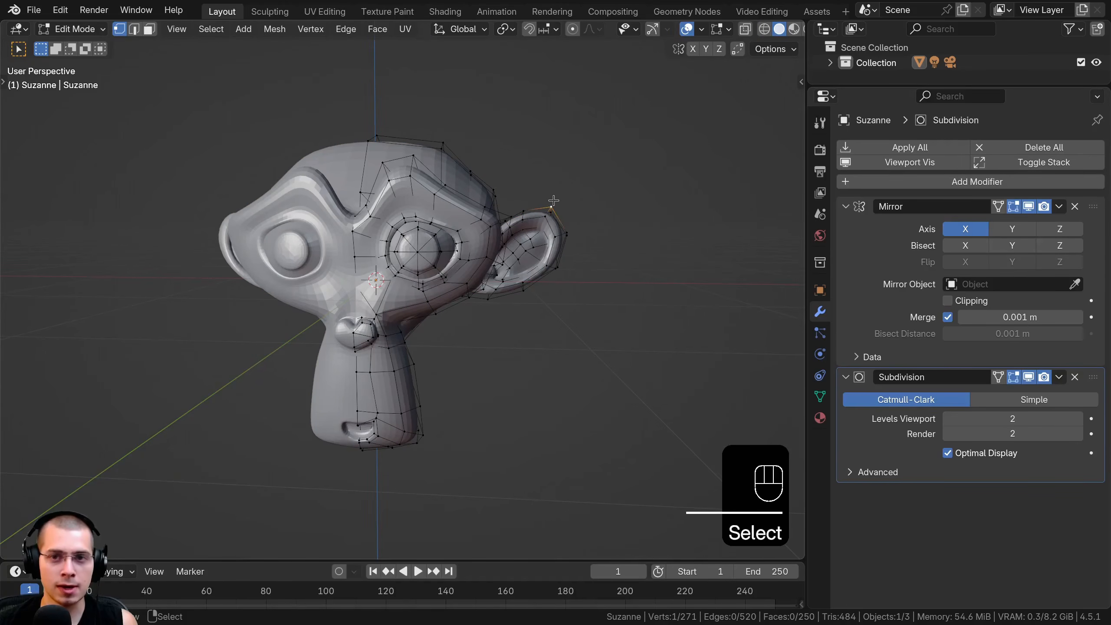
key("o")
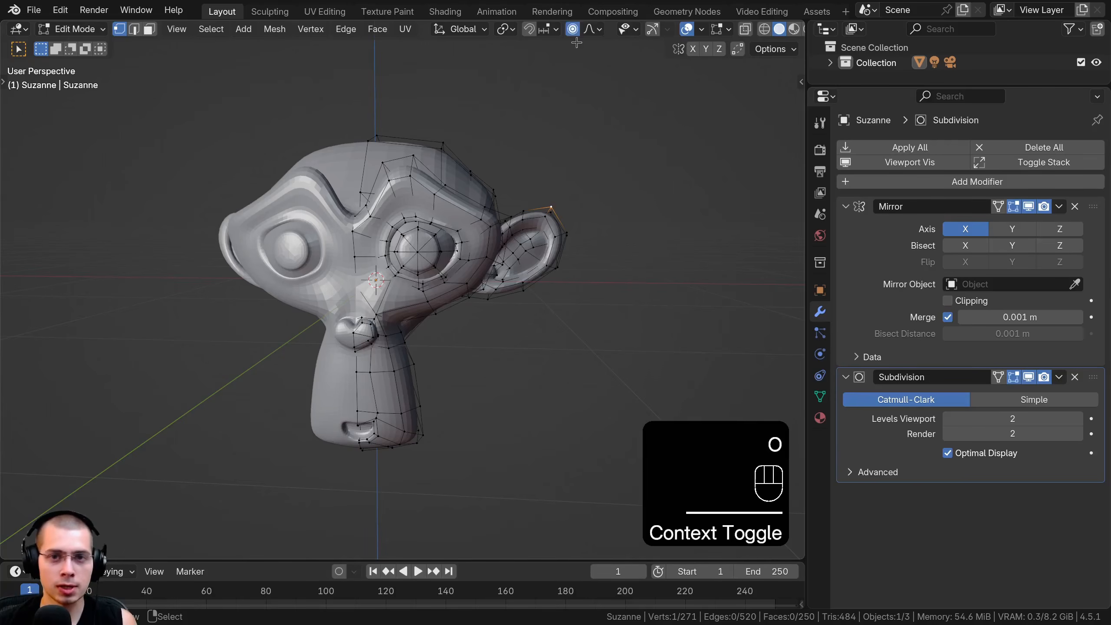
middle_click_drag(588, 201, 559, 236)
Step: Reshape the ear by moving and scaling its tip vertex with smooth proportional editing at a 1 m size
key("g")
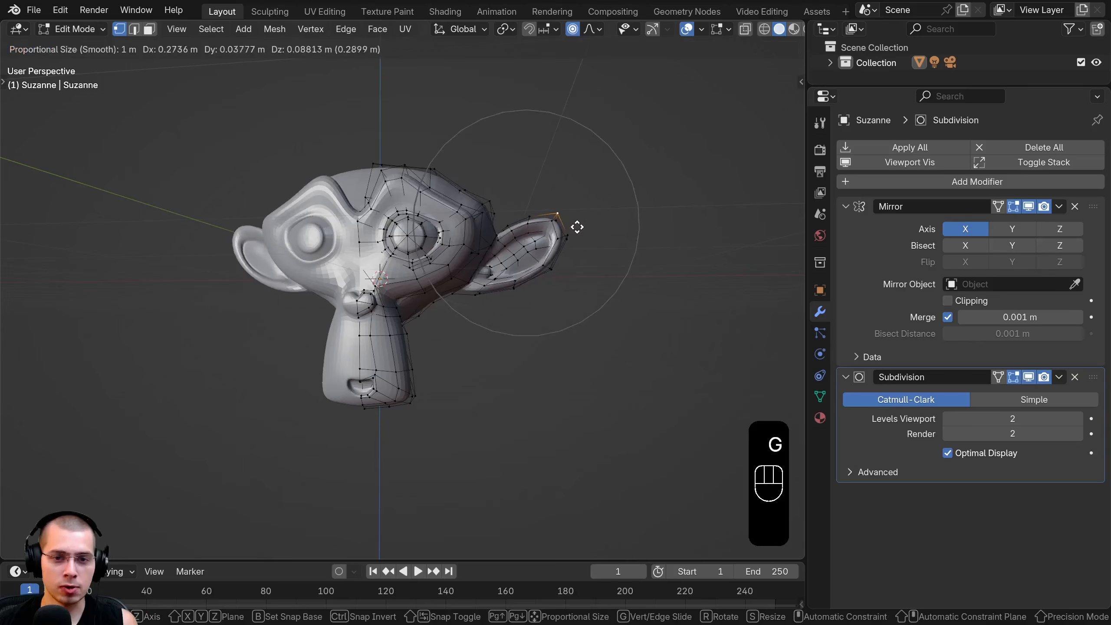
left_click(575, 225)
key("s")
scroll(603, 246, "up", 1)
left_click(610, 236)
key("g")
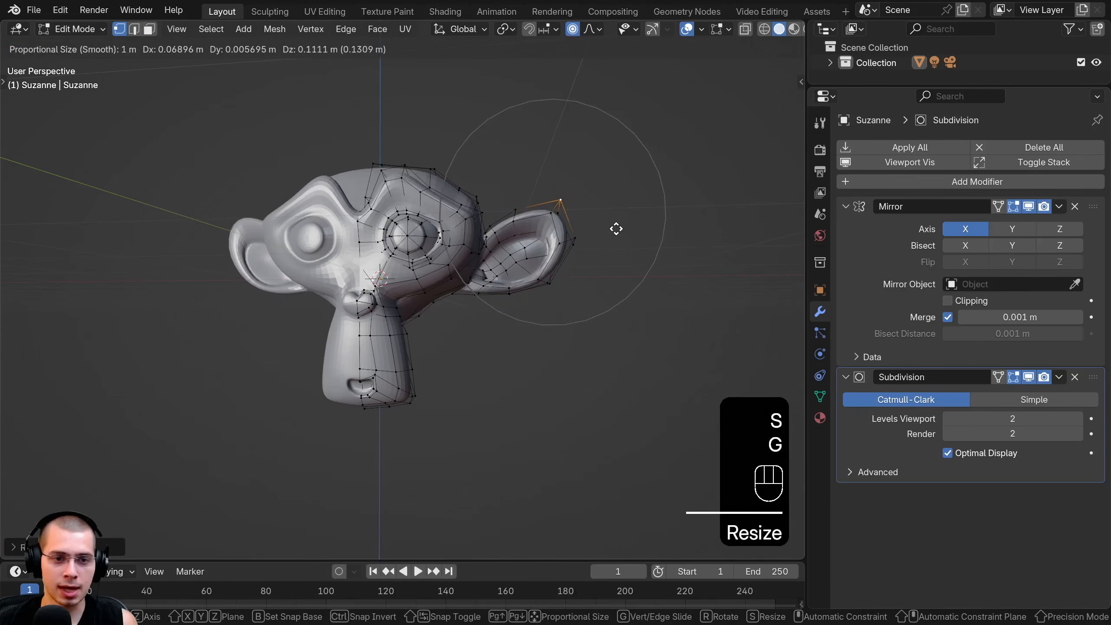
left_click(616, 227)
middle_click_drag(372, 172, 420, 192)
key("g")
left_click(414, 176)
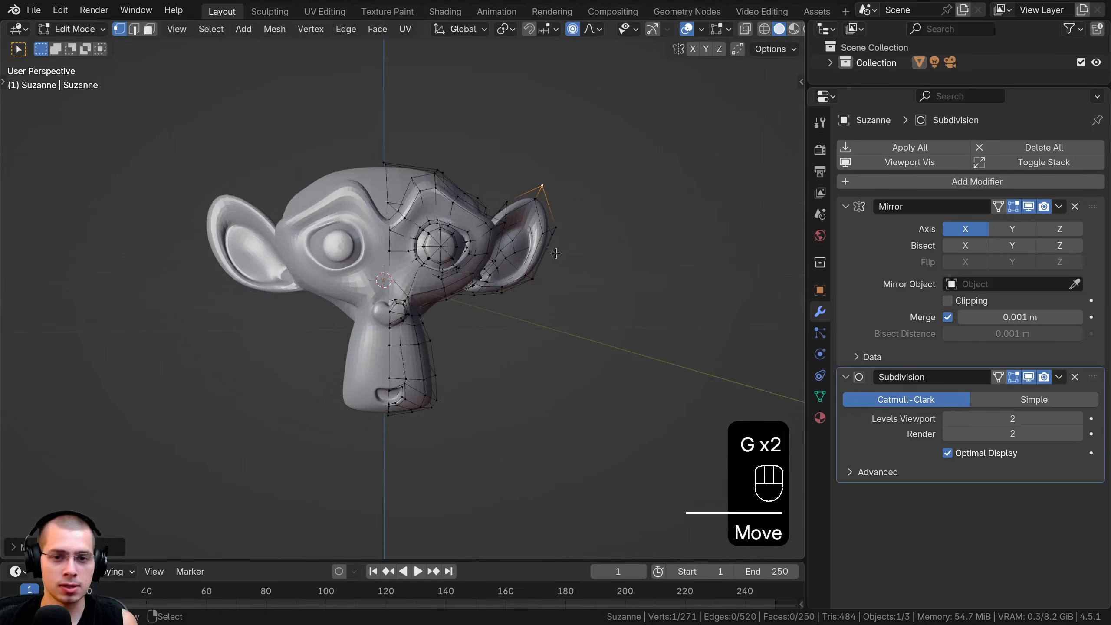
Step: Enlarge the ear further by moving its outer-edge and upper vertices outward and upward with proportional editing
right_click(557, 252)
key("g")
left_click(542, 231)
right_click(510, 199)
key("g")
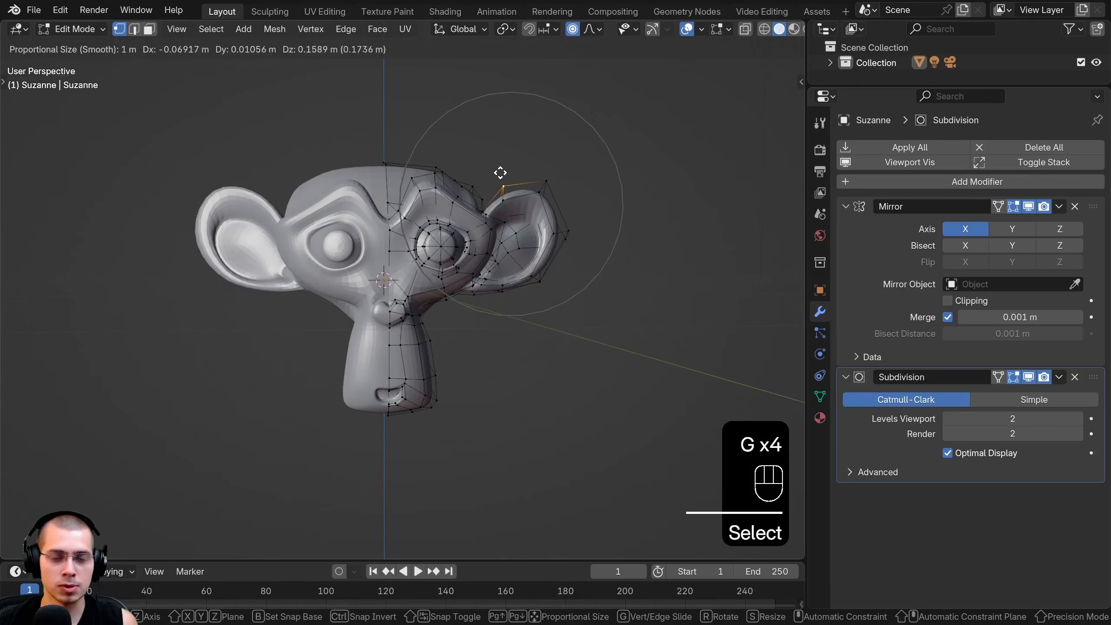
left_click(500, 176)
middle_click_drag(501, 179, 475, 188)
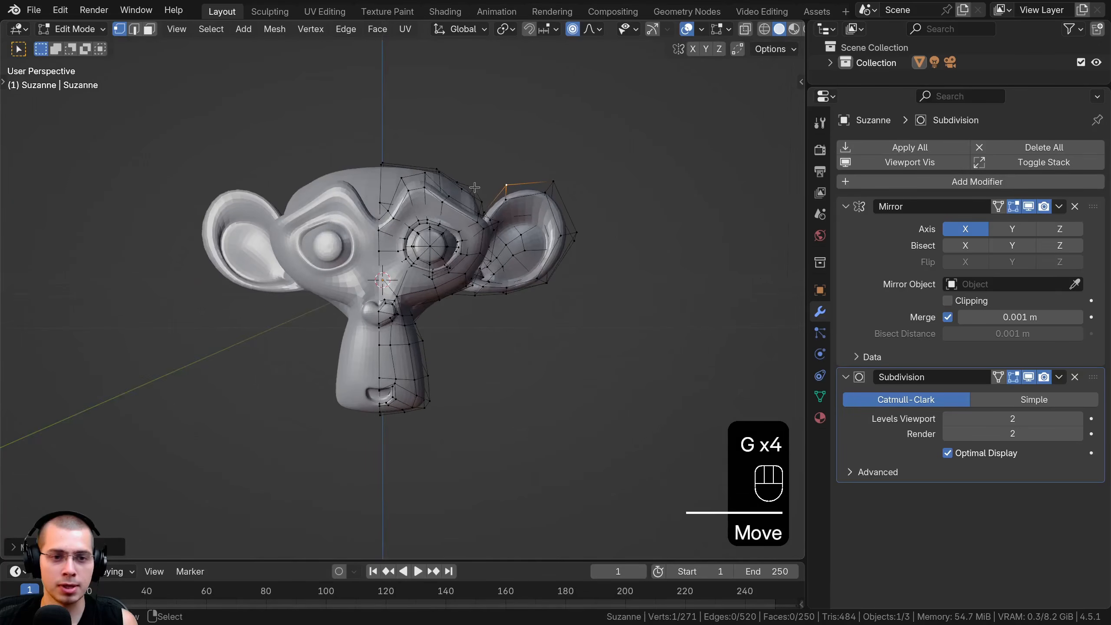
right_click(423, 186)
Step: Move the cube upward and out along the positive X side, well away from the world origin
key("g")
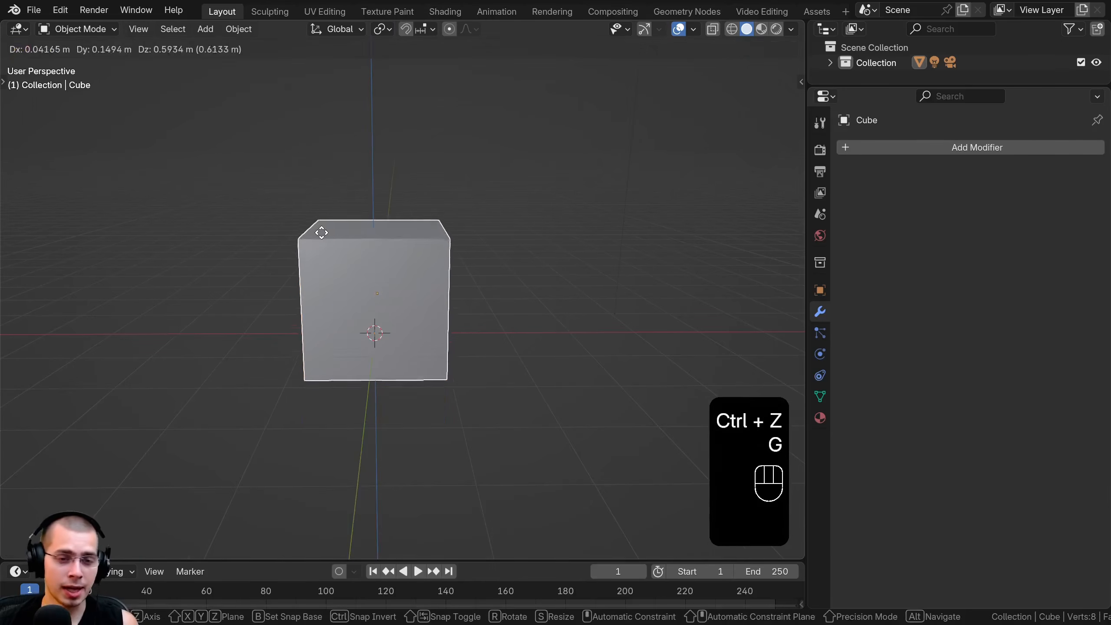
right_click(340, 260, "shift")
key("g")
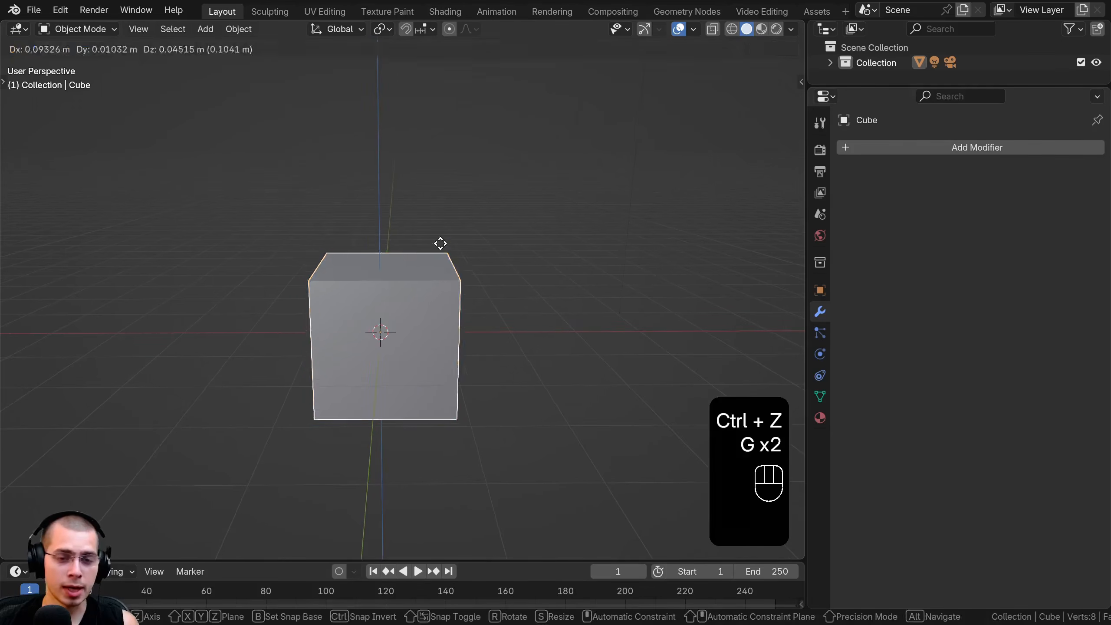
left_click(609, 151)
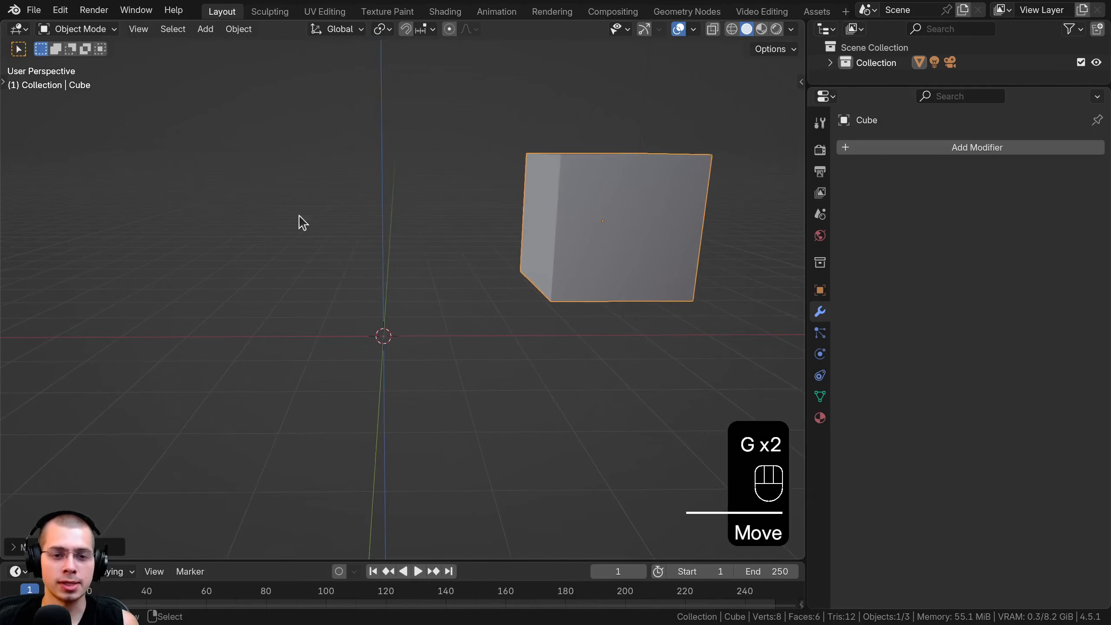
Step: Add a Mirror modifier to the cube with the X axis active
left_click(893, 148)
type("mir")
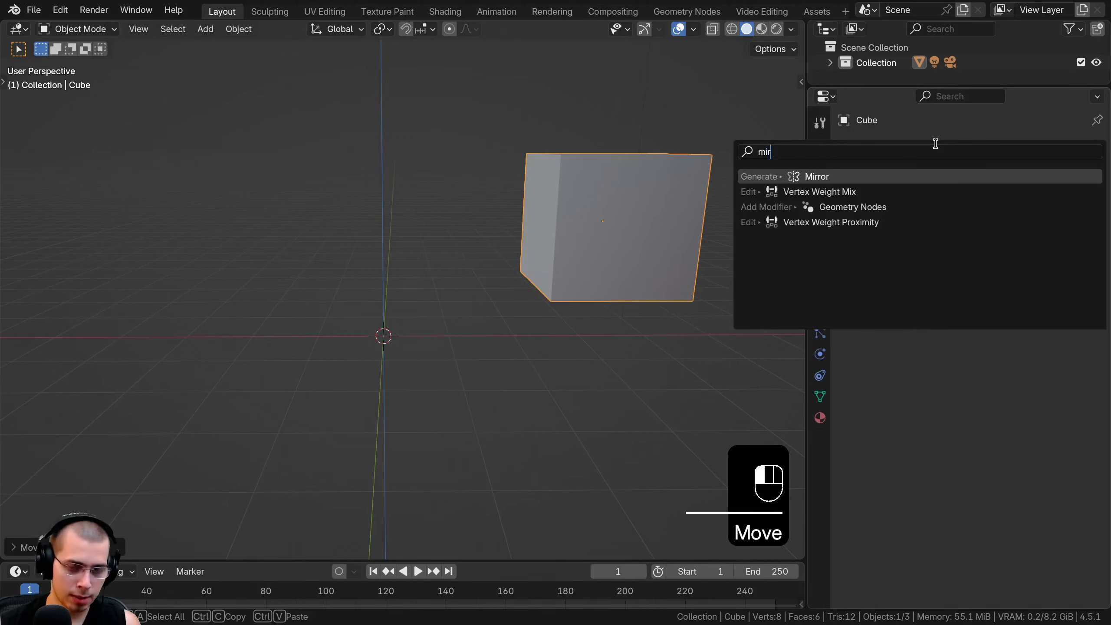
key("Return")
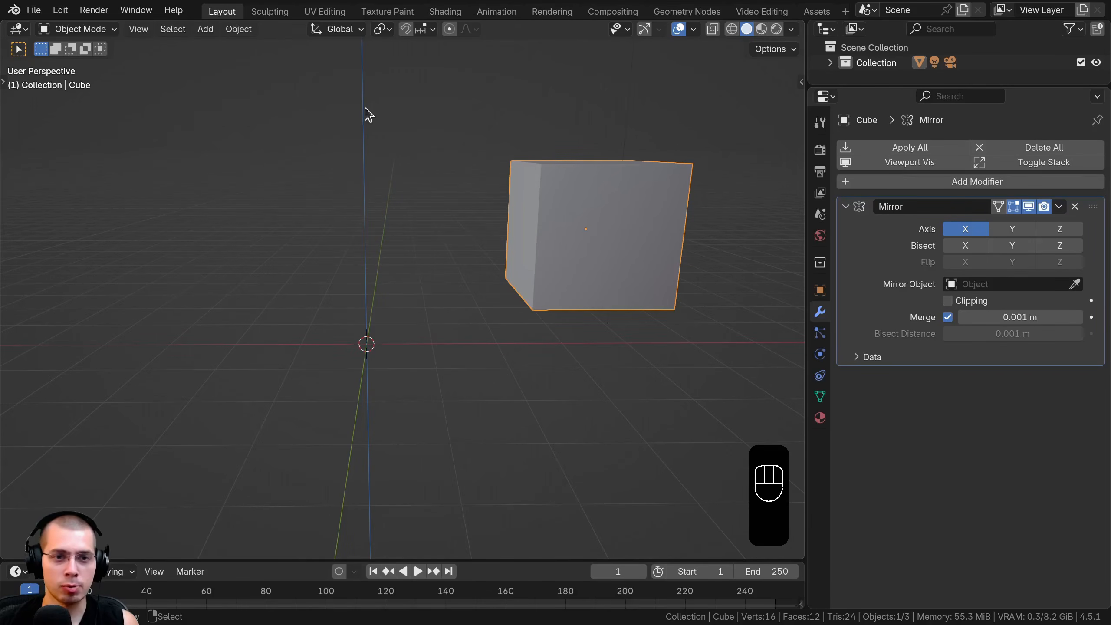
Step: Nudge the cube slightly upward and apply its location so its origin moves to the world origin
middle_click_drag(601, 185, 602, 184, "shift")
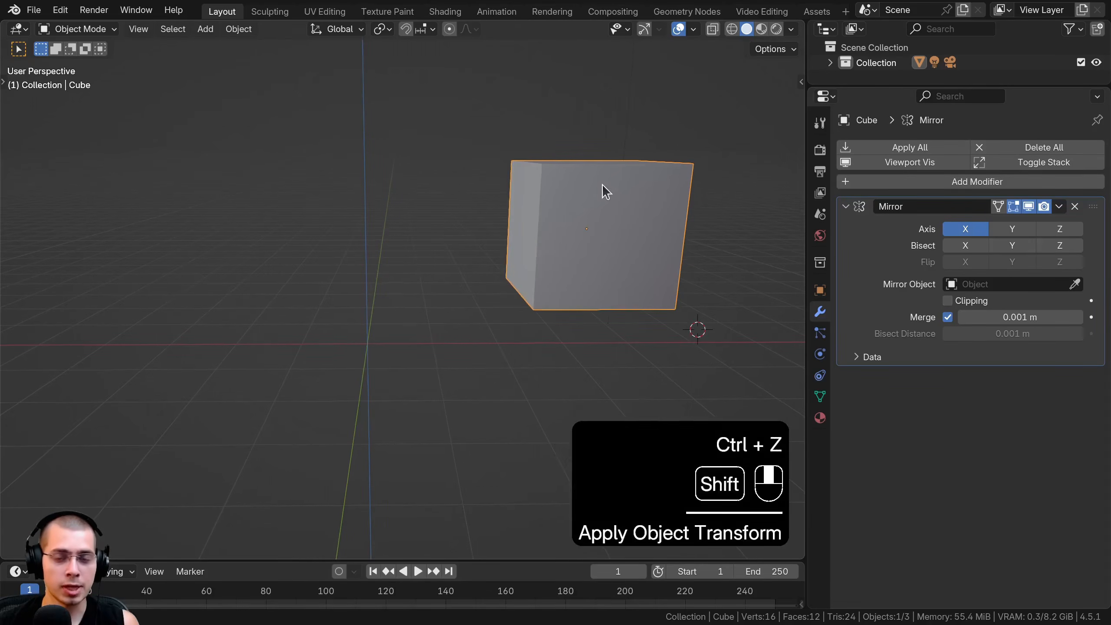
key("g")
left_click(591, 174)
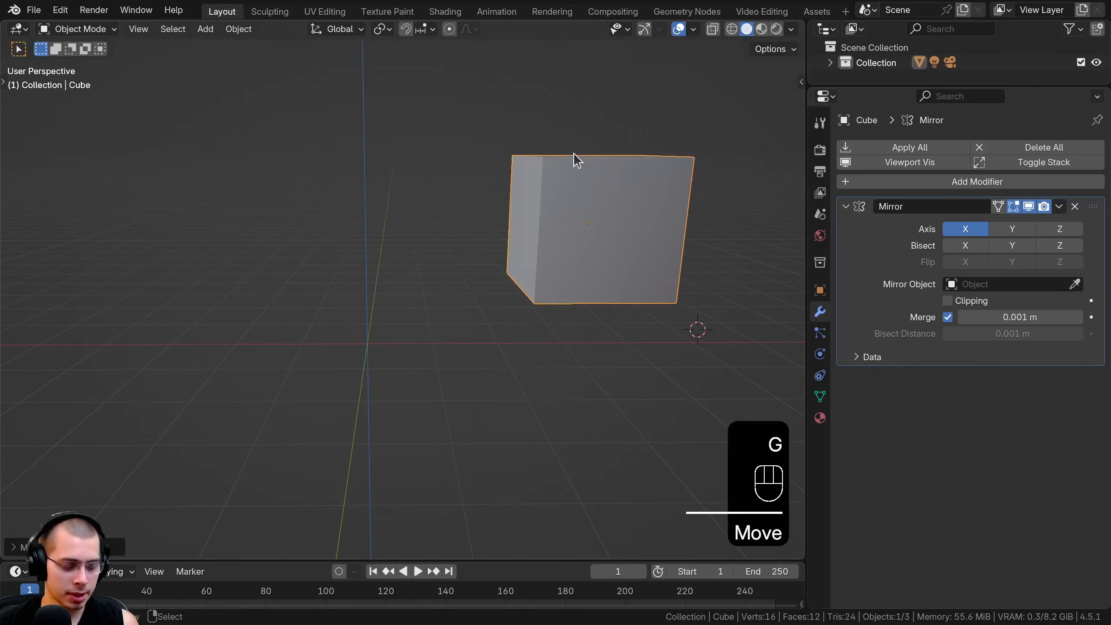
key("ctrl+a")
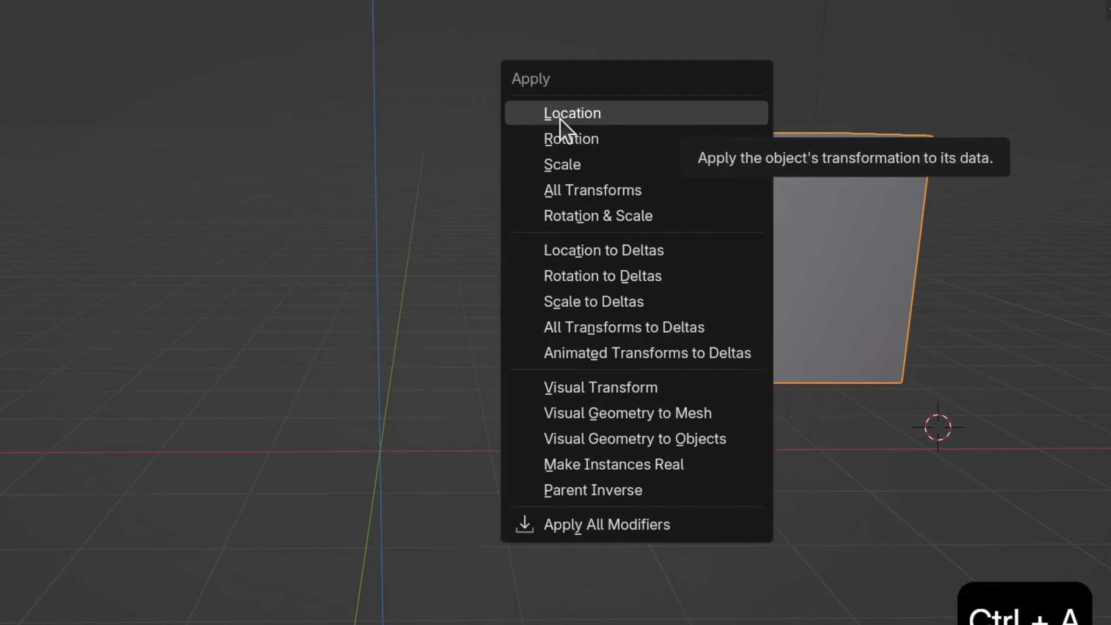
left_click(562, 115)
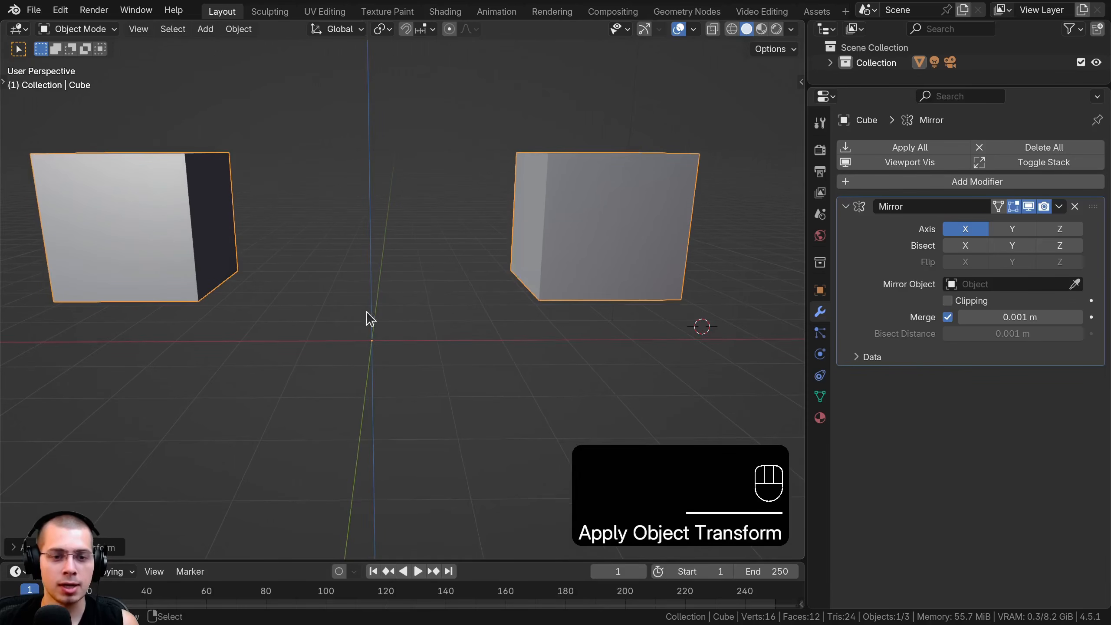
Step: Undo the cube's applied location
middle_click_drag(410, 278, 547, 245)
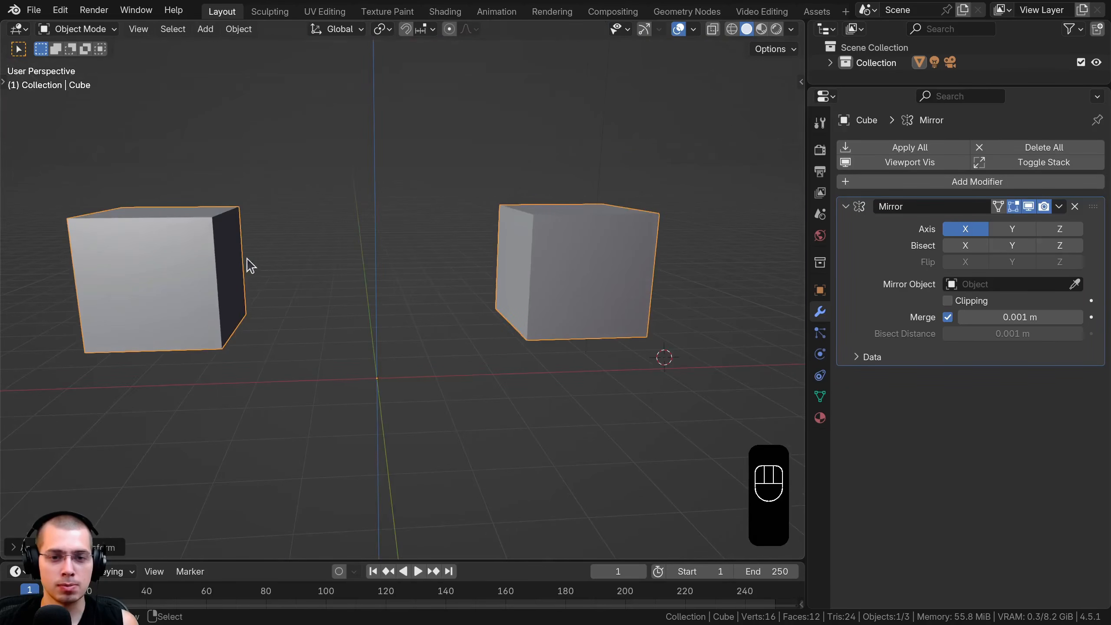
middle_click_drag(249, 265, 390, 260)
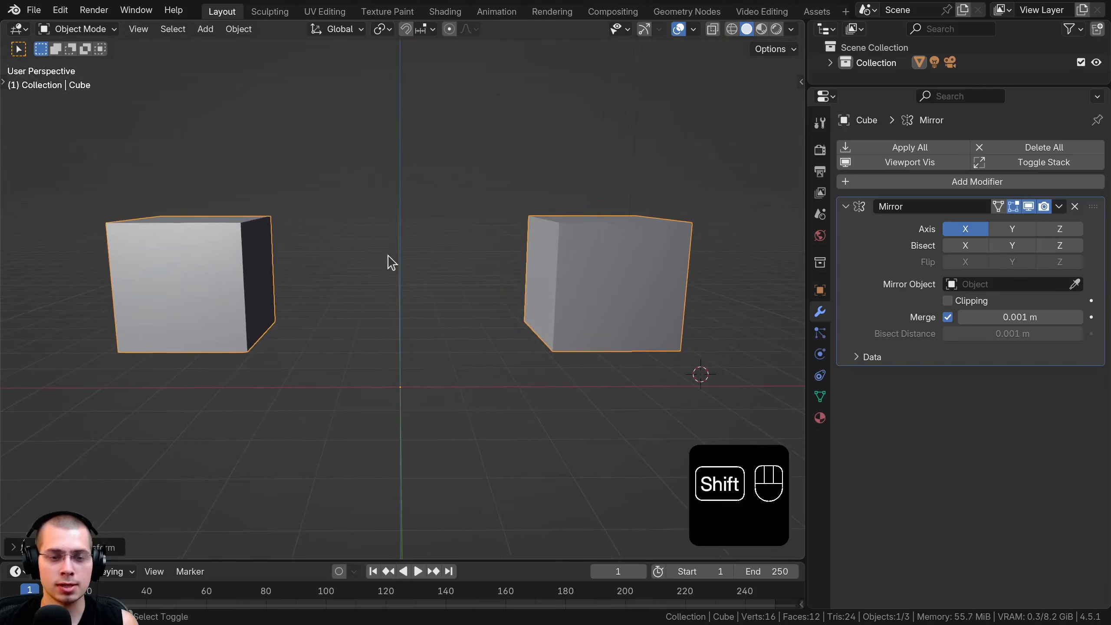
key("ctrl+z")
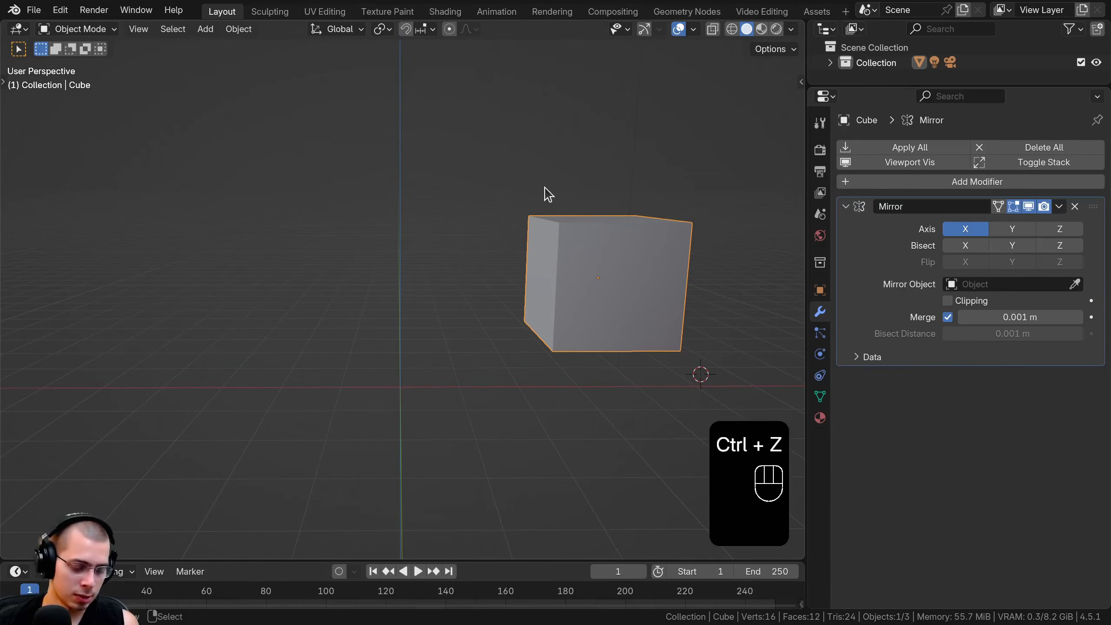
Step: Reset the 3D cursor by snapping it to the world origin
key("shift+c")
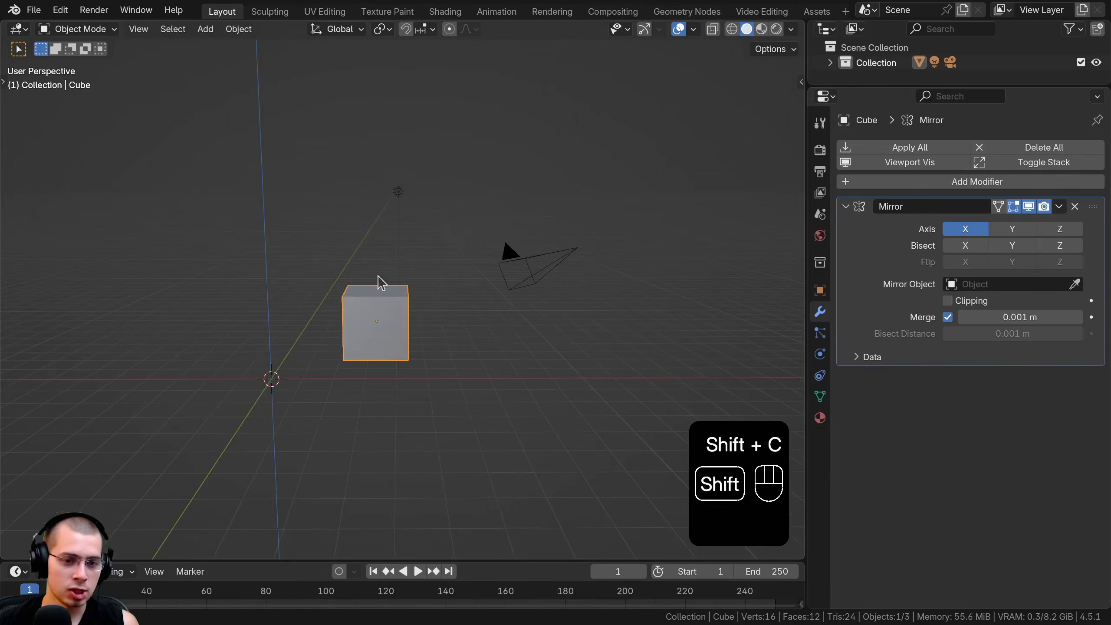
scroll(494, 175, "up", 3)
key("shift+c")
scroll(468, 215, "up", 3)
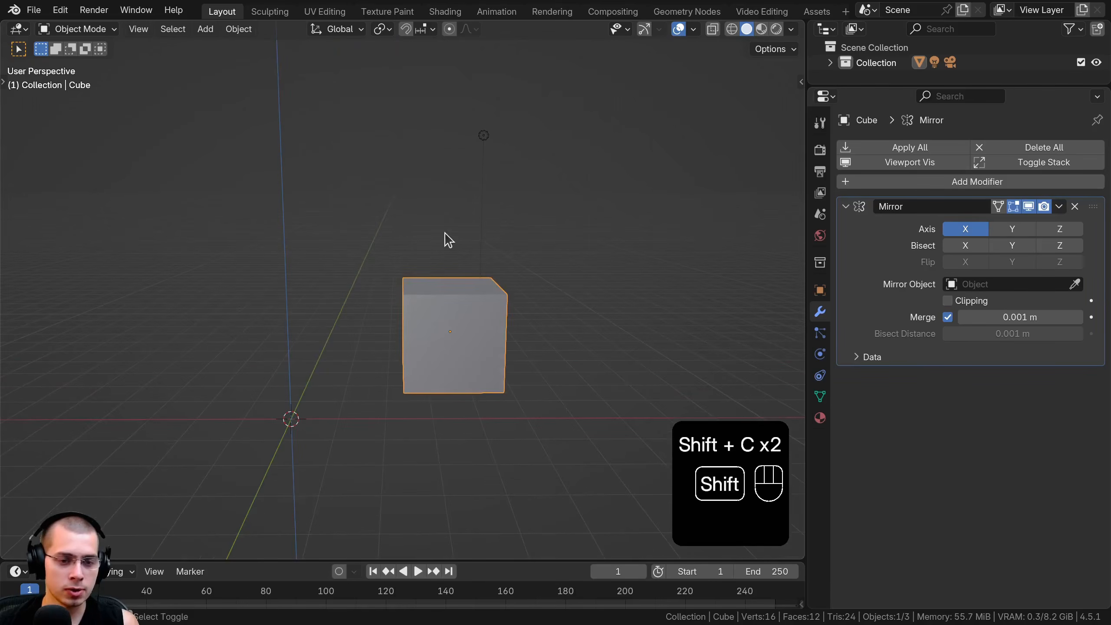
middle_click_drag(284, 271, 449, 145, "shift")
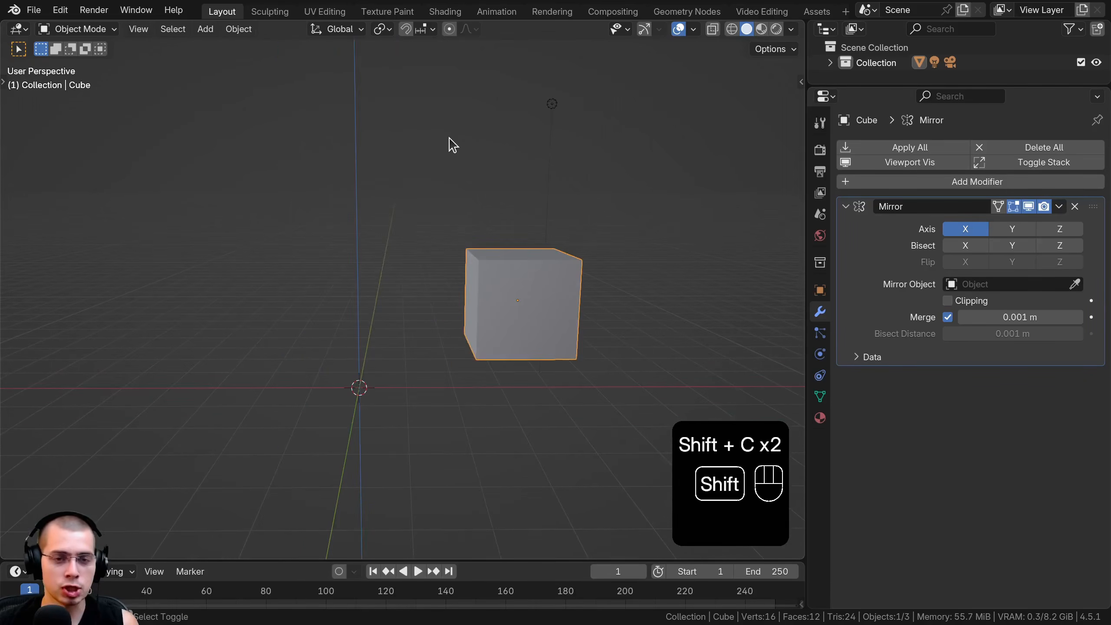
key("shift+s")
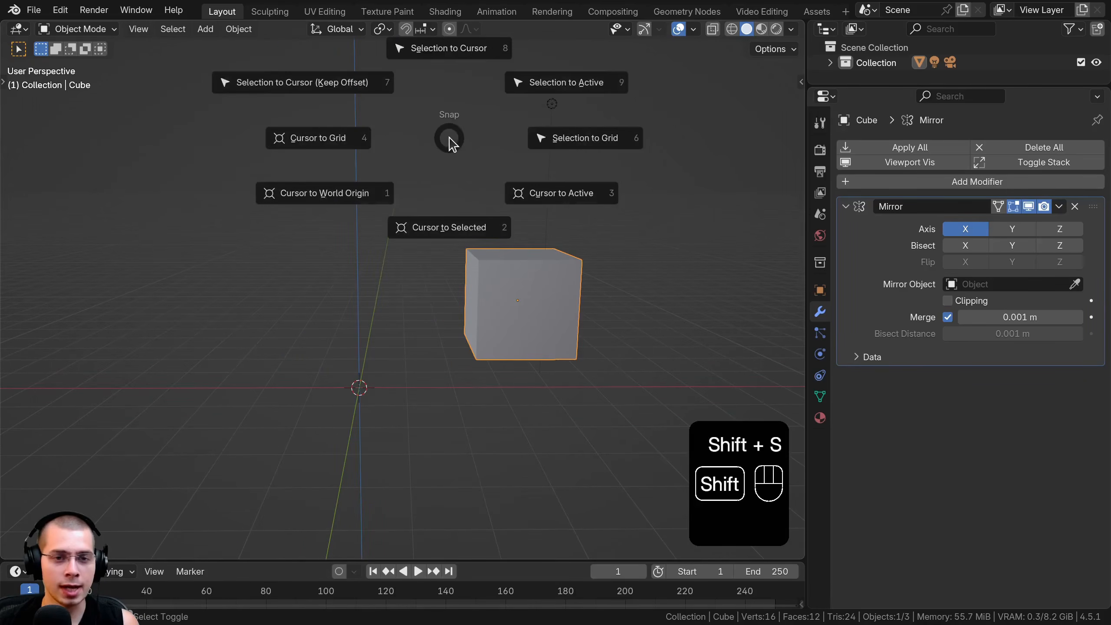
left_click(333, 201)
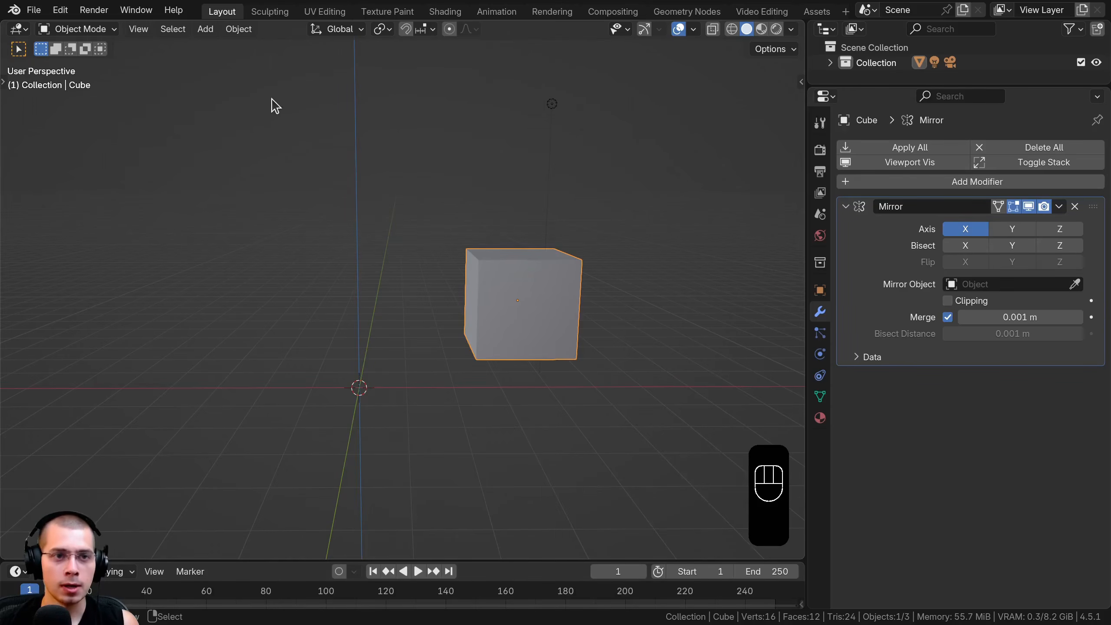
Step: Set the cube's origin to the 3D cursor, and place the cursor between the cube and the world origin
left_click(239, 30)
left_click(271, 66)
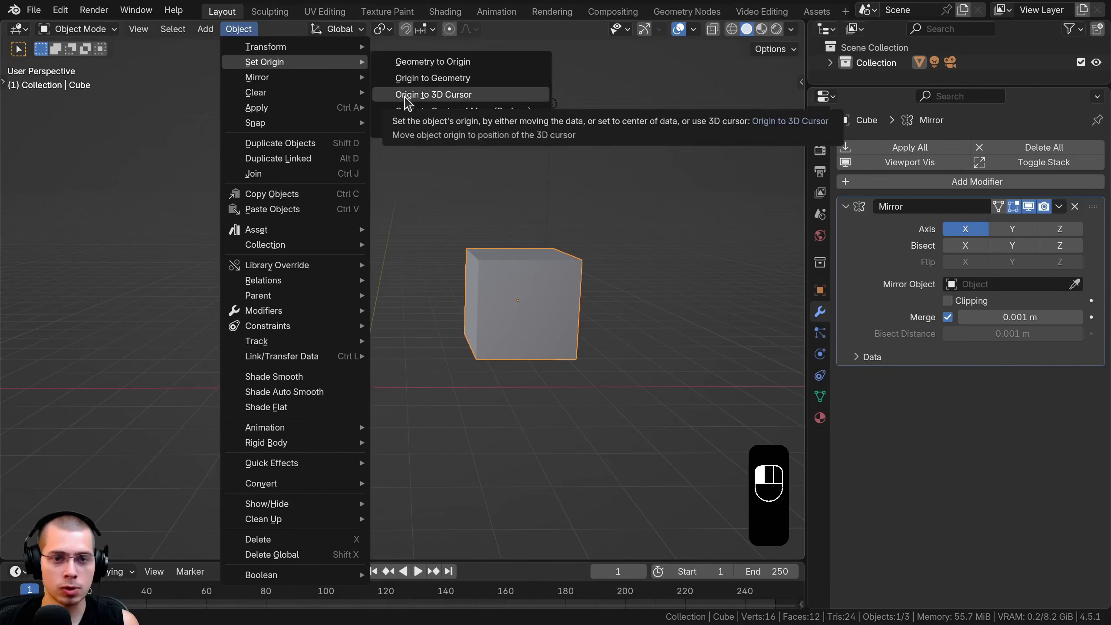
left_click(404, 96)
right_click(412, 369, "shift")
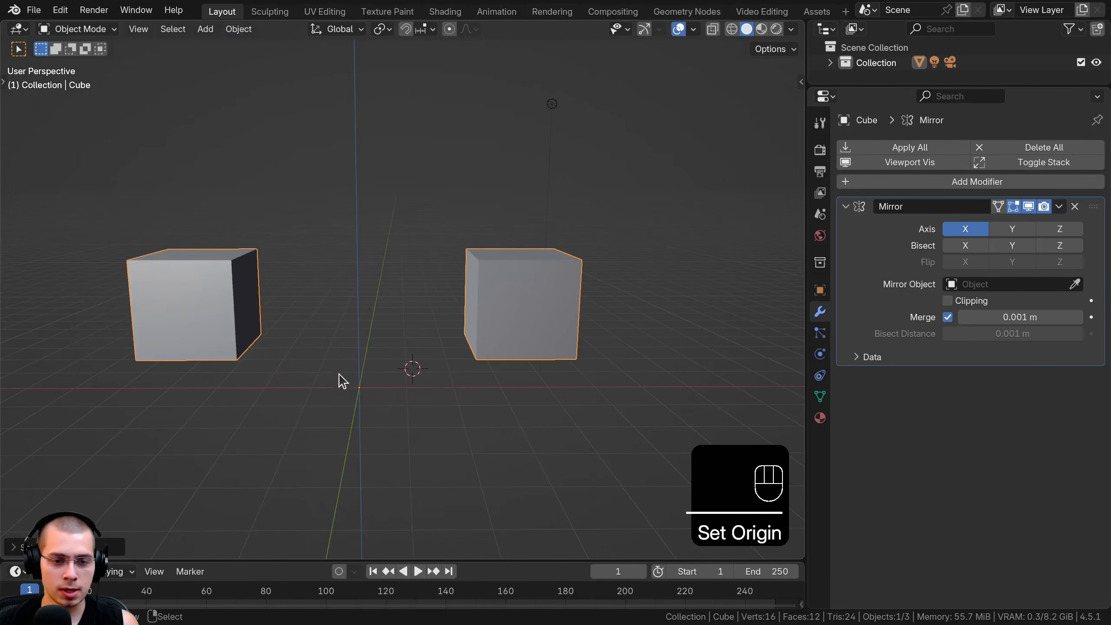
middle_click_drag(325, 363, 252, 364, "shift")
Step: Enter Edit Mode on the cube with face selection and select the side face that faces the mirrored copy
middle_click_drag(434, 280, 446, 259)
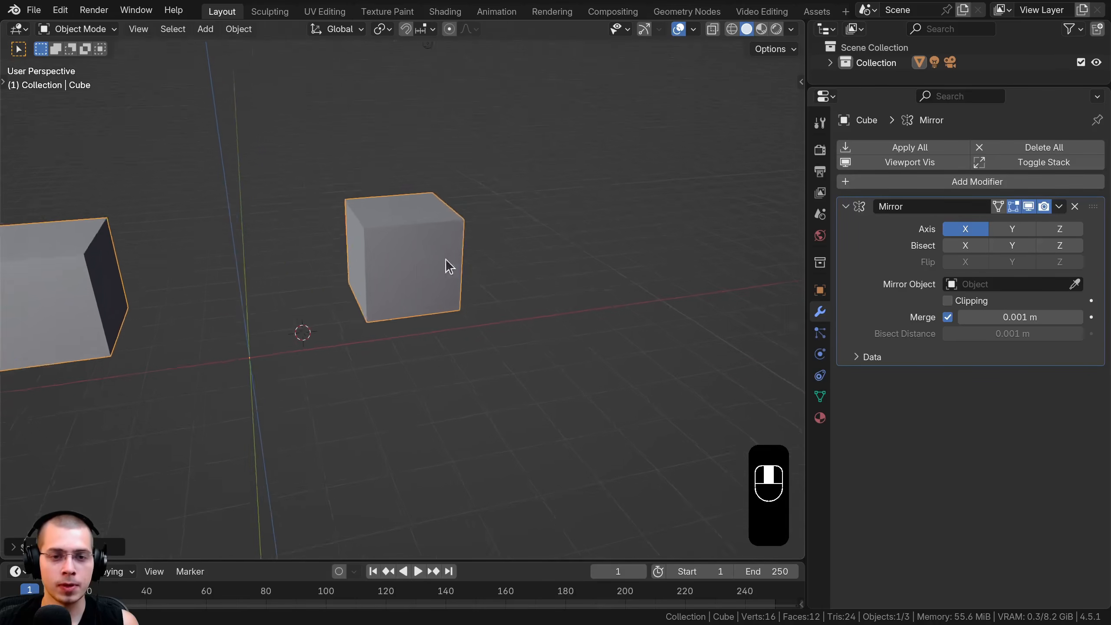
scroll(422, 262, "up", 3)
middle_click_drag(389, 236, 350, 330, "shift")
scroll(422, 262, "up", 5)
scroll(199, 334, "down", 1)
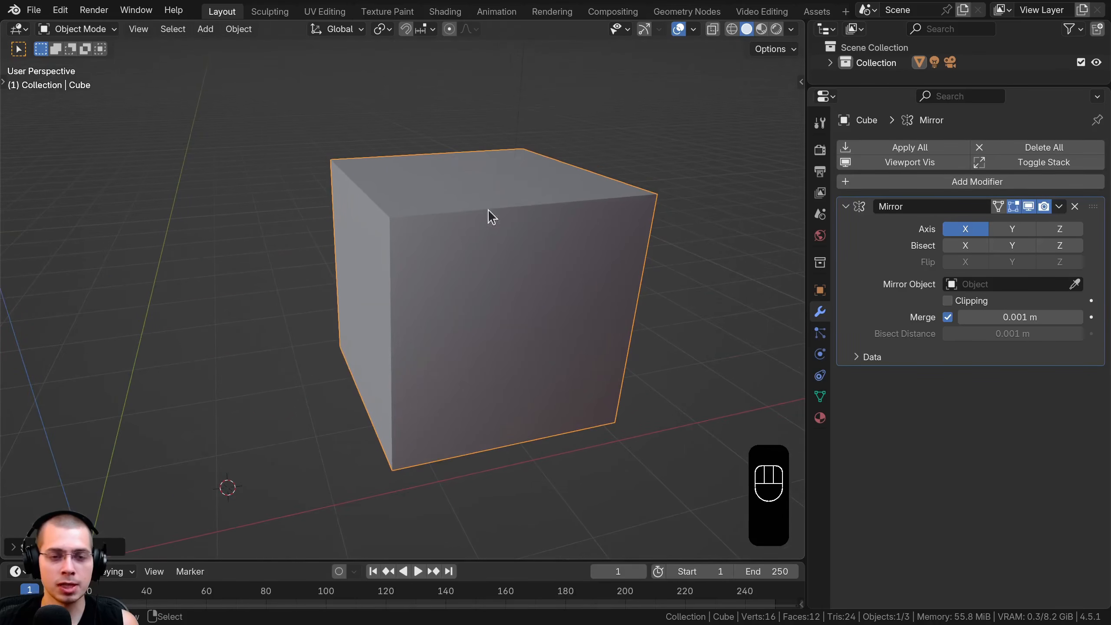
middle_click_drag(326, 203, 385, 186)
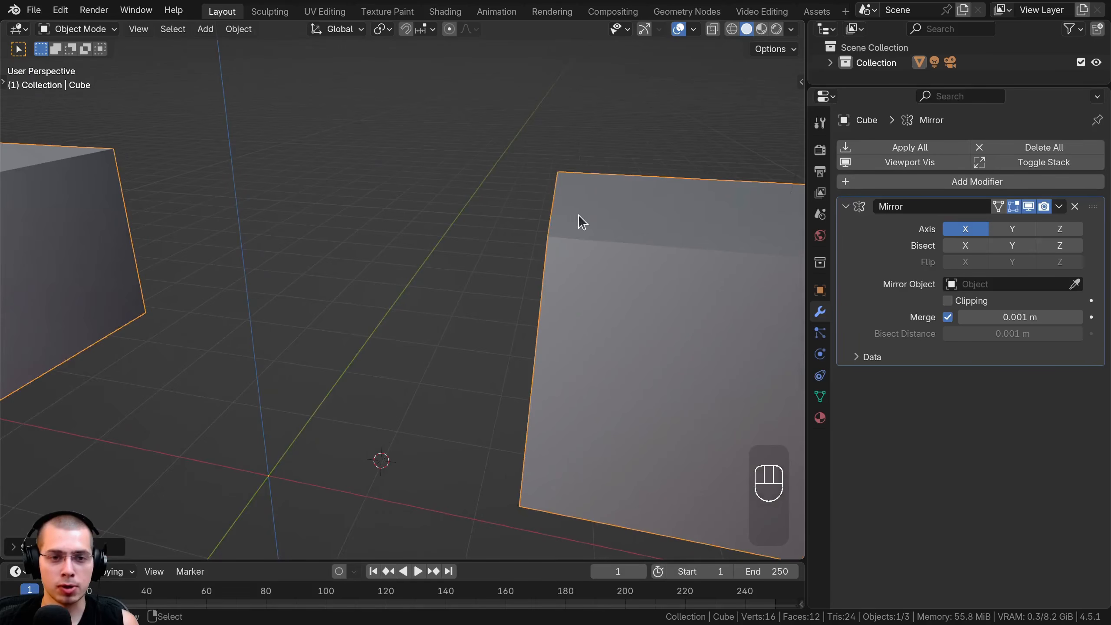
middle_click_drag(566, 263, 367, 218, "shift")
key("Tab")
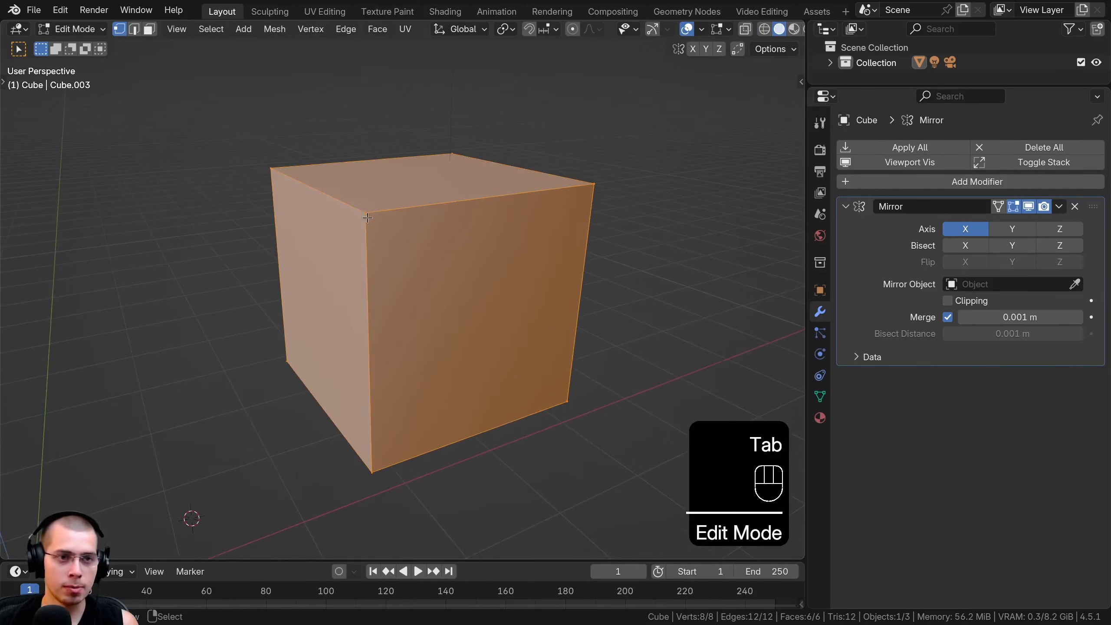
left_click(148, 32)
left_click(303, 272)
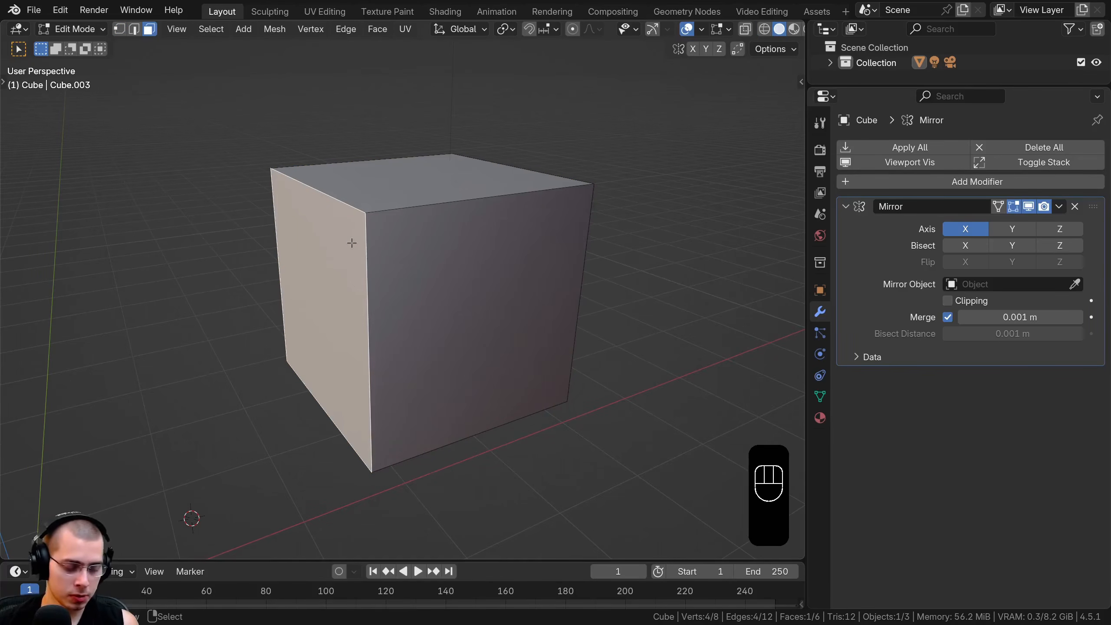
Step: Snap the 3D cursor to the selected side face of the cube
key("shift+s")
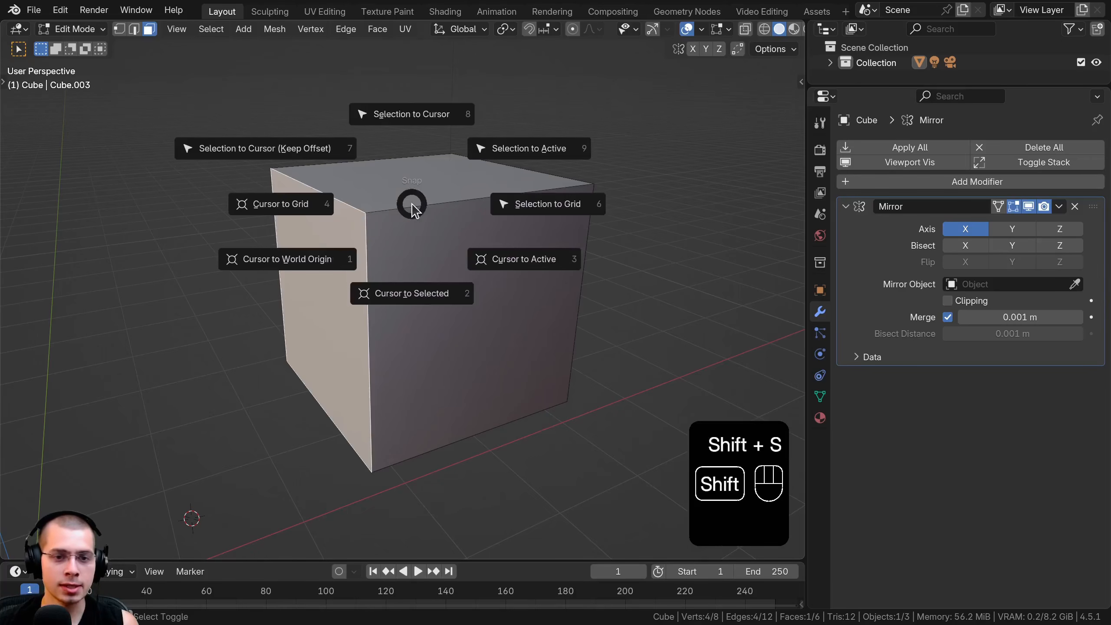
left_click(406, 302)
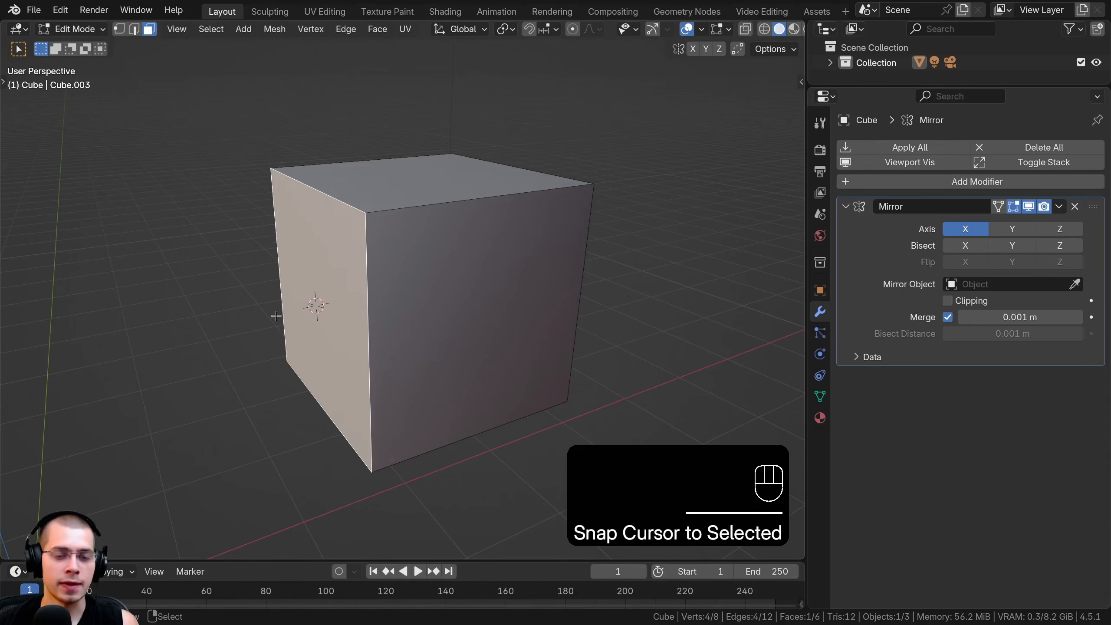
mouse_move(326, 307)
middle_mouse_down()
mouse_move(248, 298)
mouse_move(328, 284)
middle_mouse_up()
middle_click_drag(372, 261, 396, 247, "shift")
Step: Return to Object Mode and set the cube's origin to the 3D cursor on its side face
key("Tab")
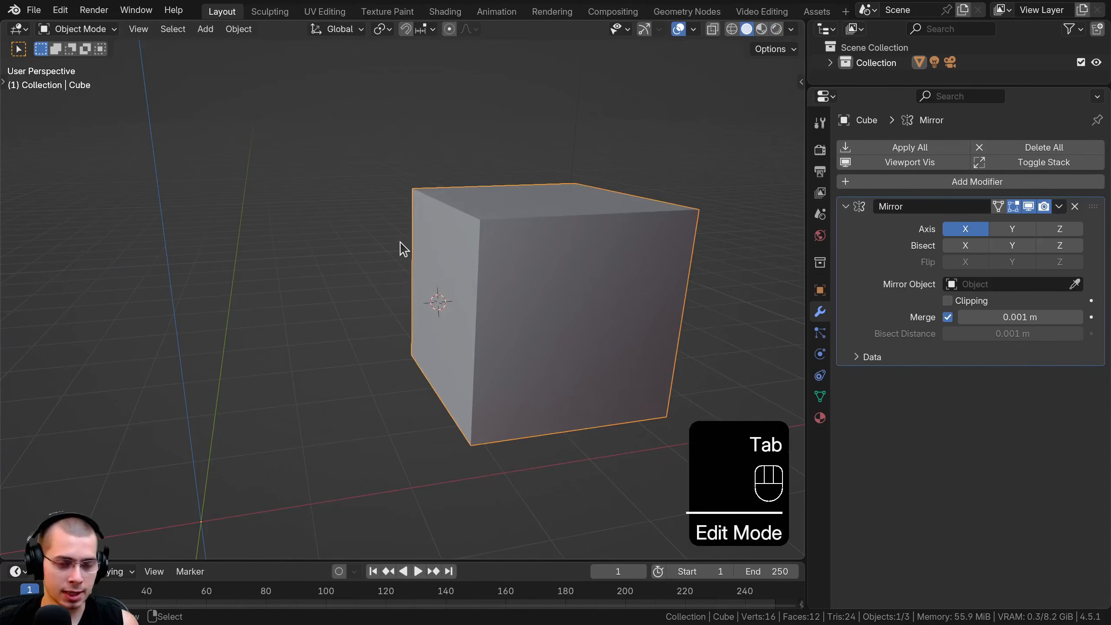
left_click(239, 29)
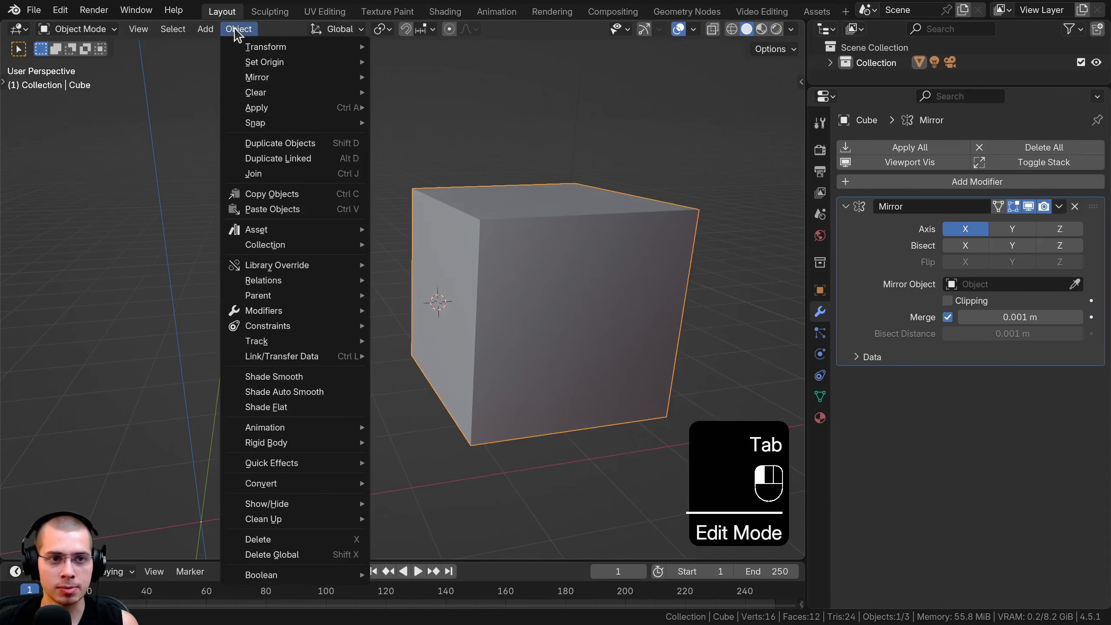
mouse_move(277, 66)
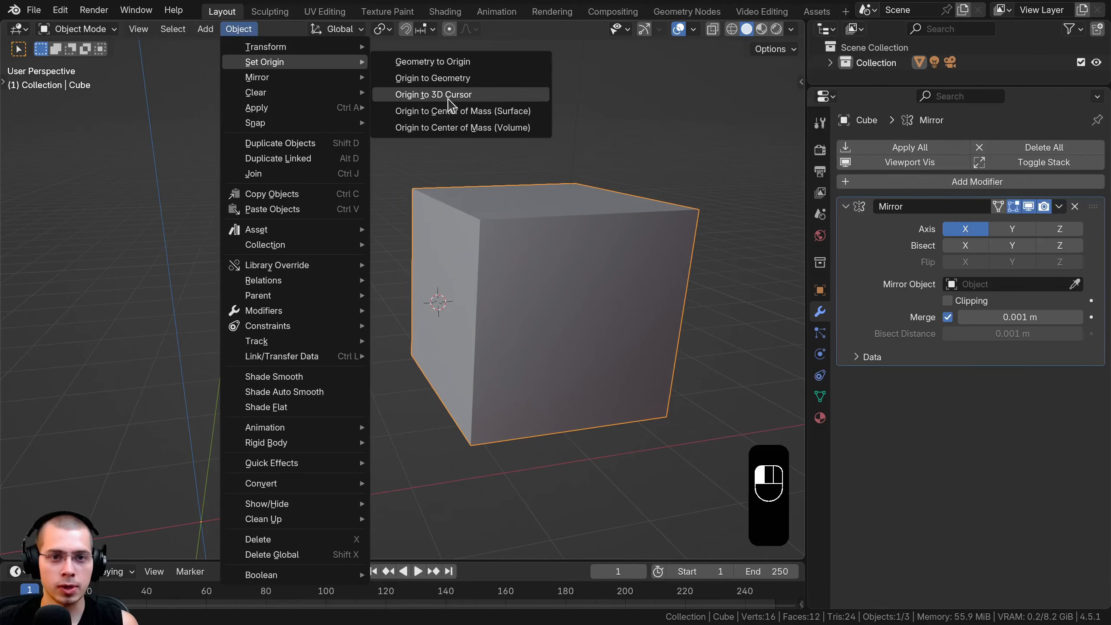
left_click(449, 100)
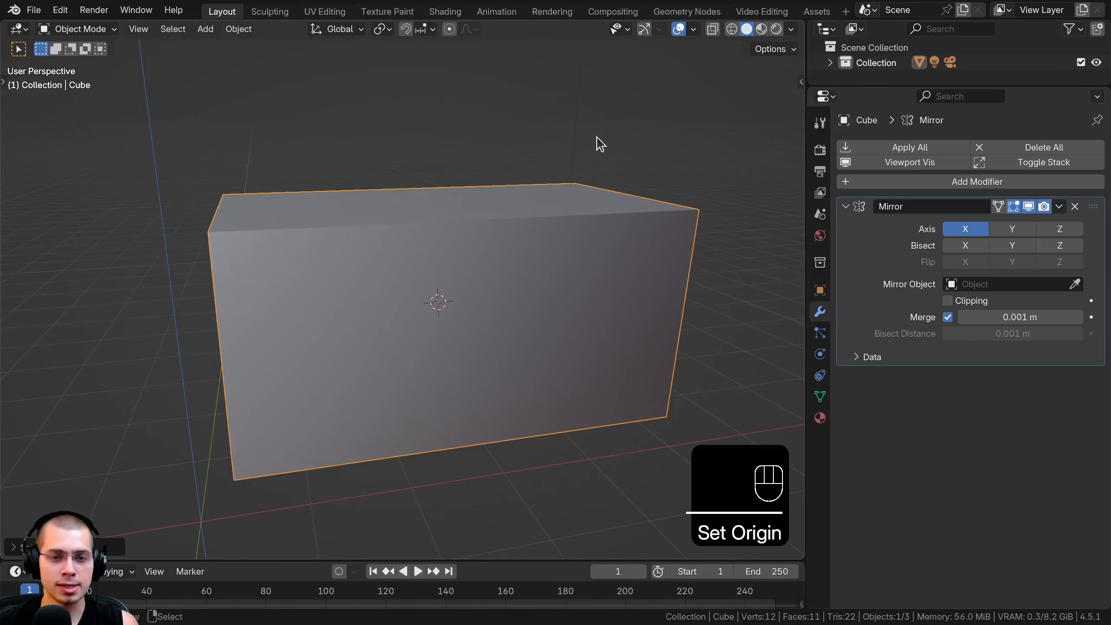
Step: Move the cube to a spot above the X axis on the positive side of the world origin
scroll(409, 333, "down", 4)
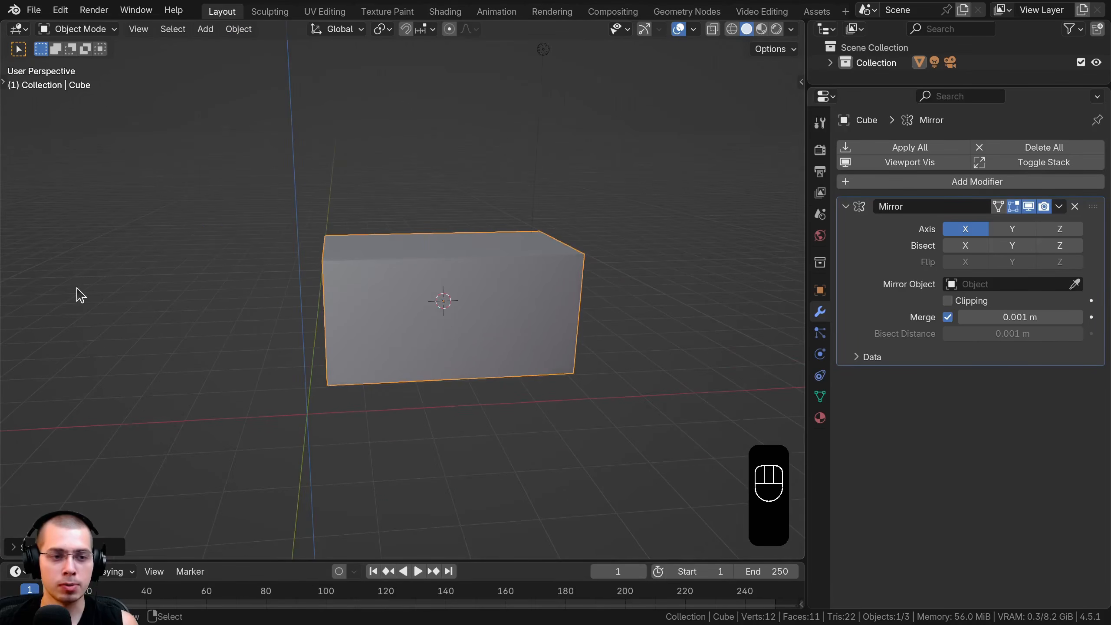
scroll(481, 302, "up", 4)
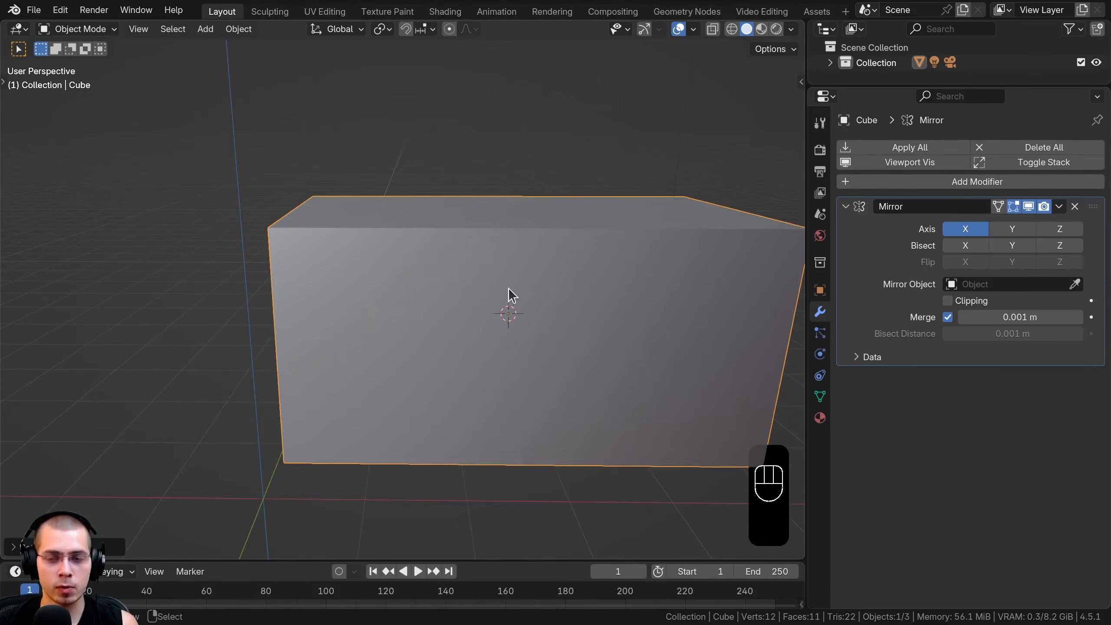
scroll(471, 344, "down", 1)
middle_click_drag(500, 299, 492, 255)
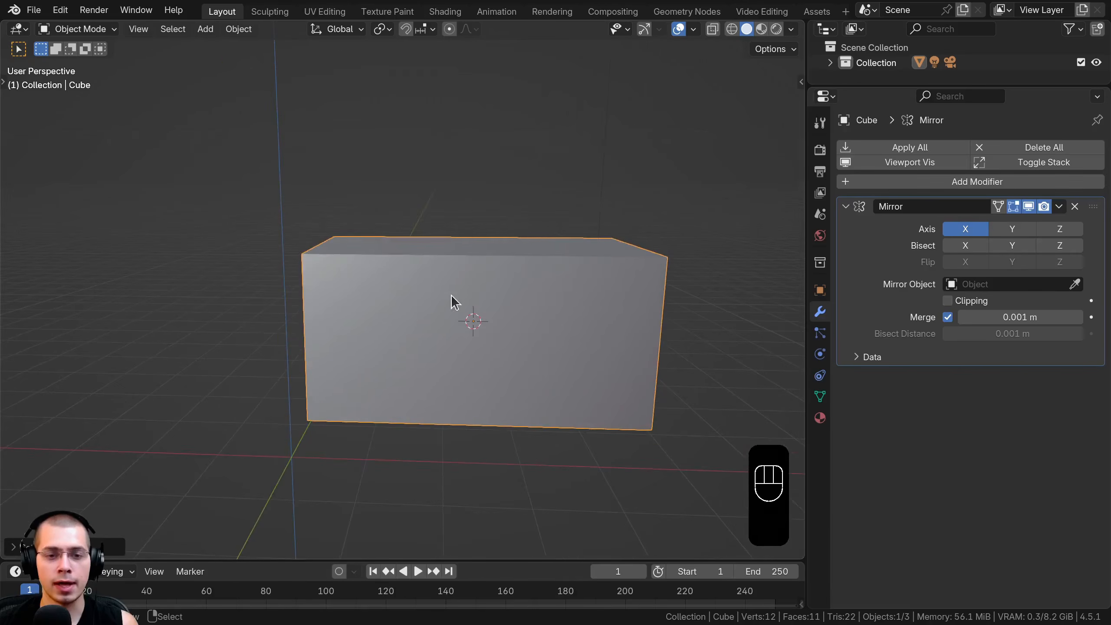
scroll(452, 296, "down", 2)
middle_click_drag(452, 296, 460, 332)
key("g")
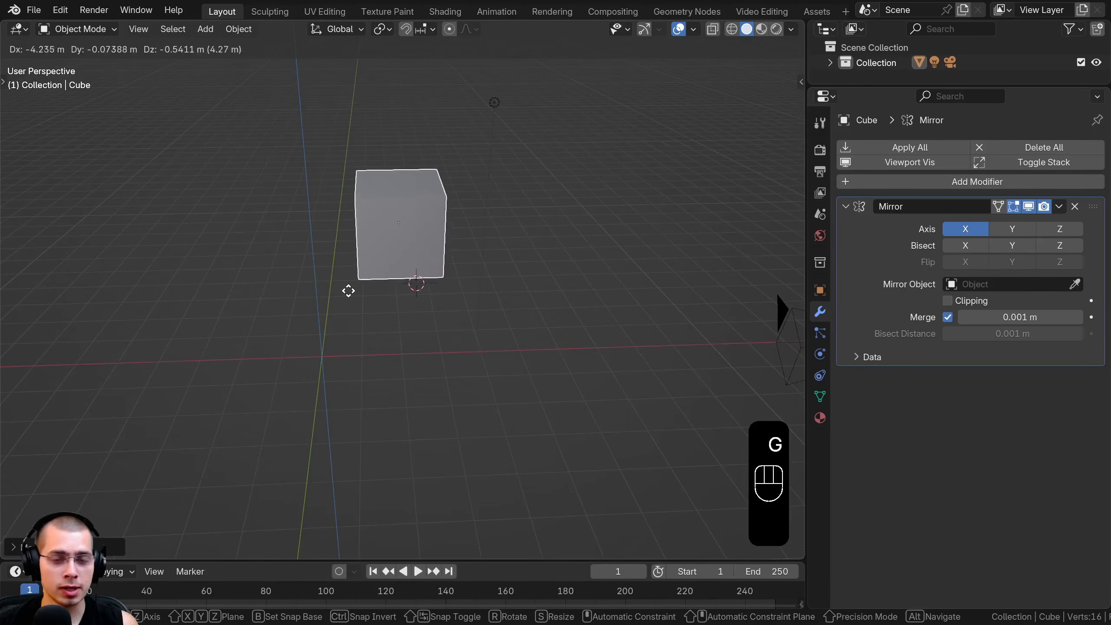
left_click(456, 278)
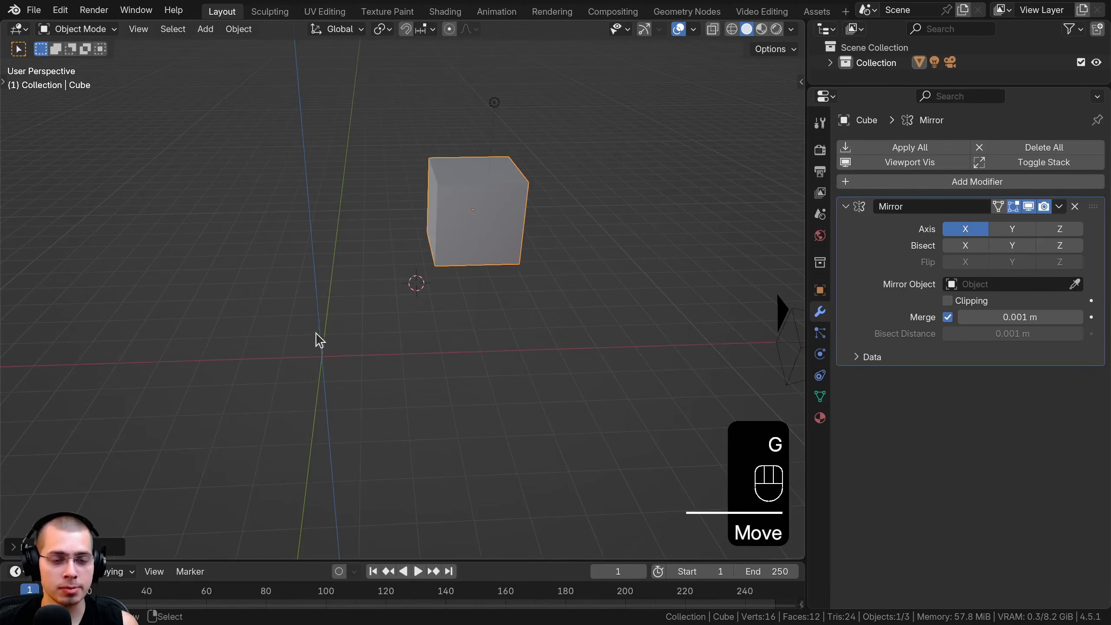
Step: Clear the cube's location and move the cube about 6.42 m upward and toward positive X
middle_click_drag(409, 322, 476, 318)
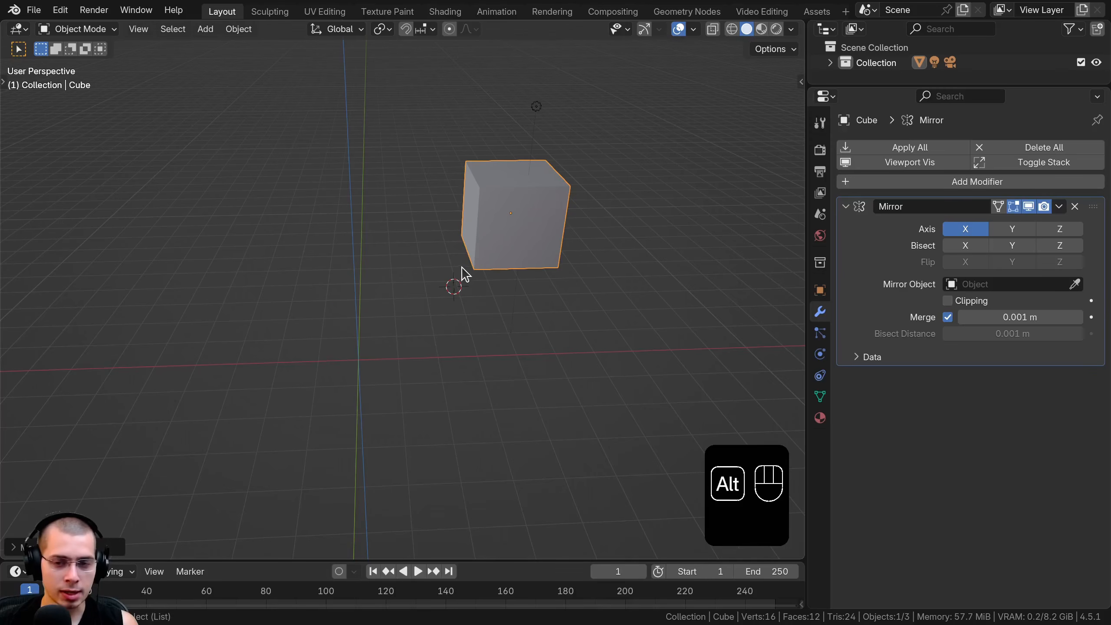
key("alt+g")
key("g")
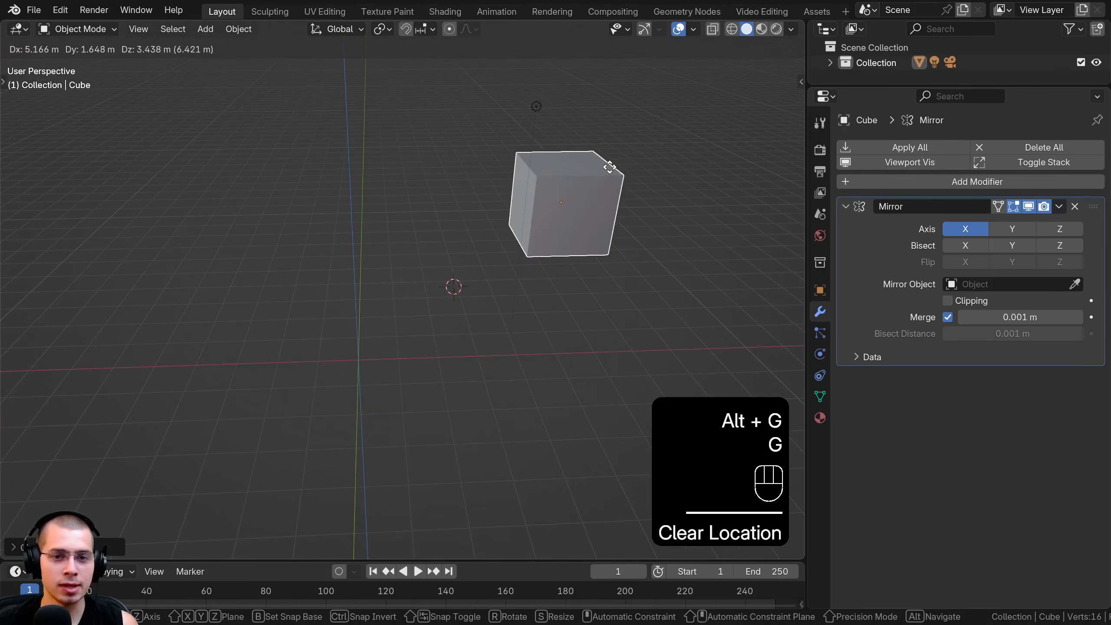
left_click(605, 162)
Step: Apply the cube's location so it mirrors across the world origin, and undo it
key("shift+a")
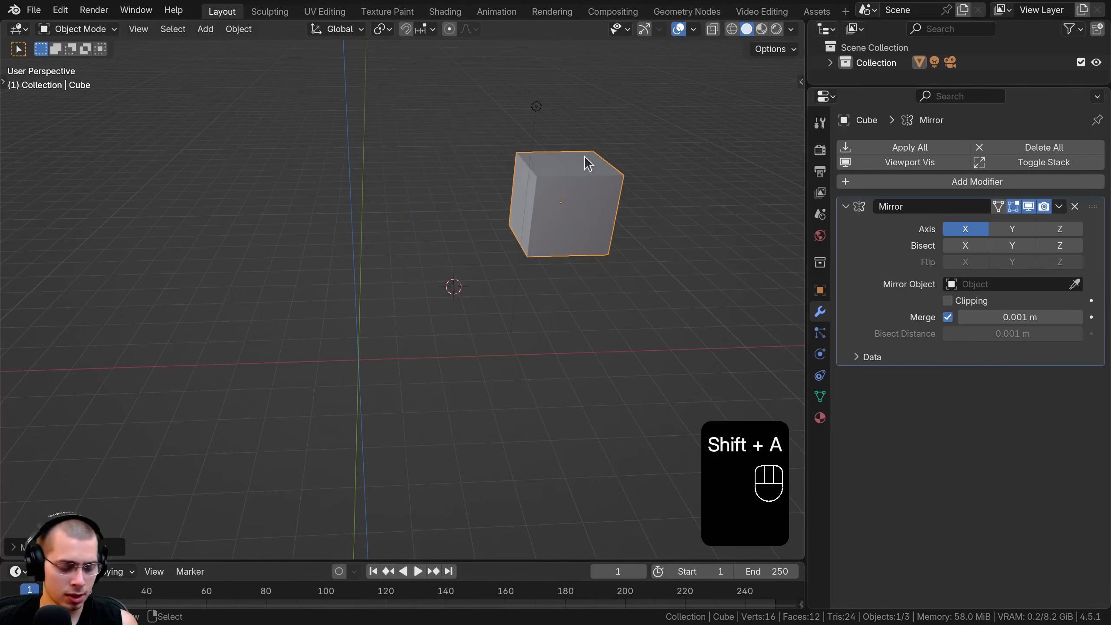
key("ctrl+a")
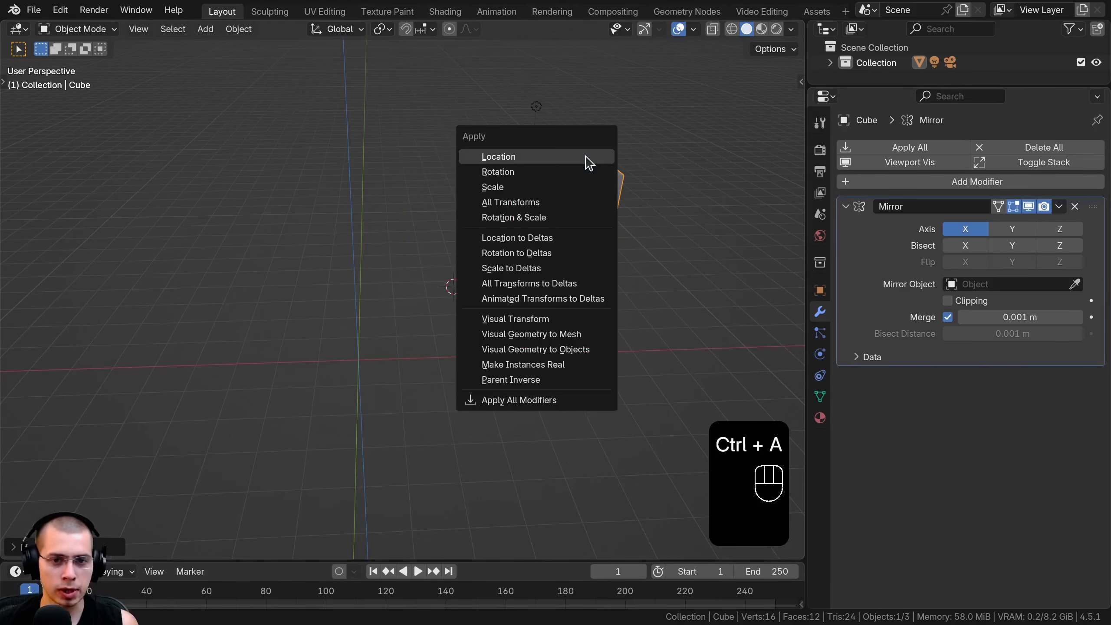
left_click(512, 158)
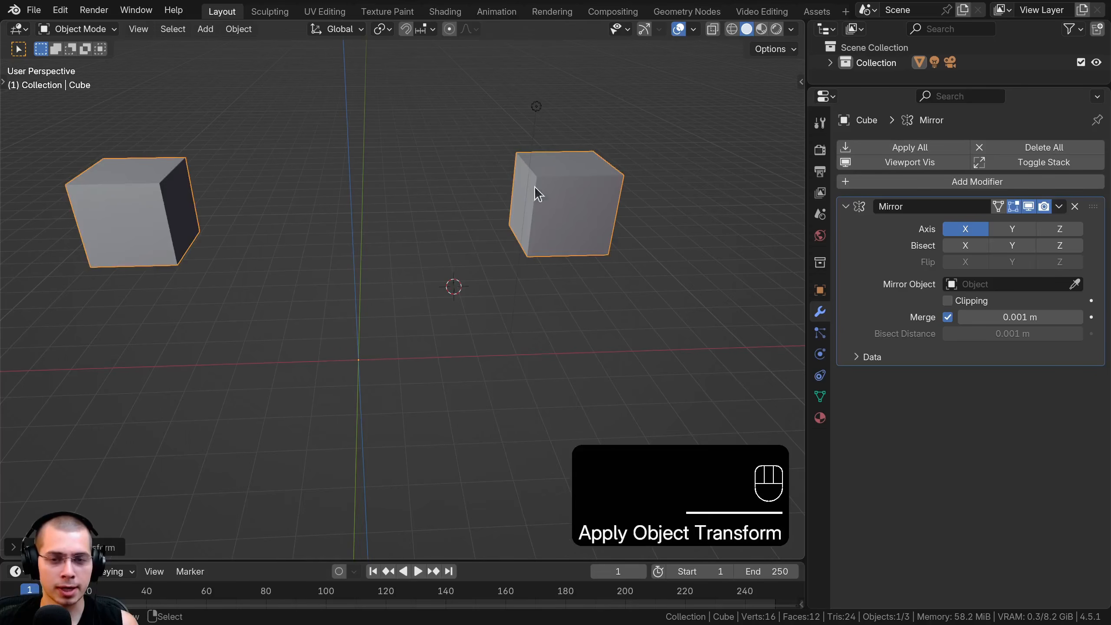
key("ctrl+z")
key("ctrl+a")
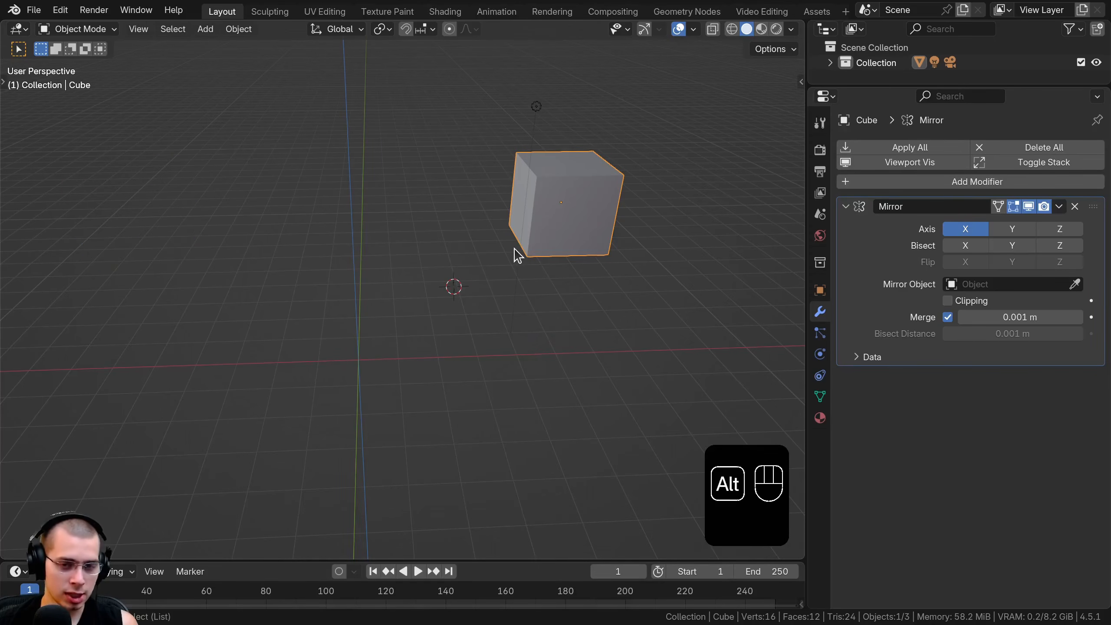
Step: Clear the cube's location to return it to the world origin, and try moving it freely
key("alt+g")
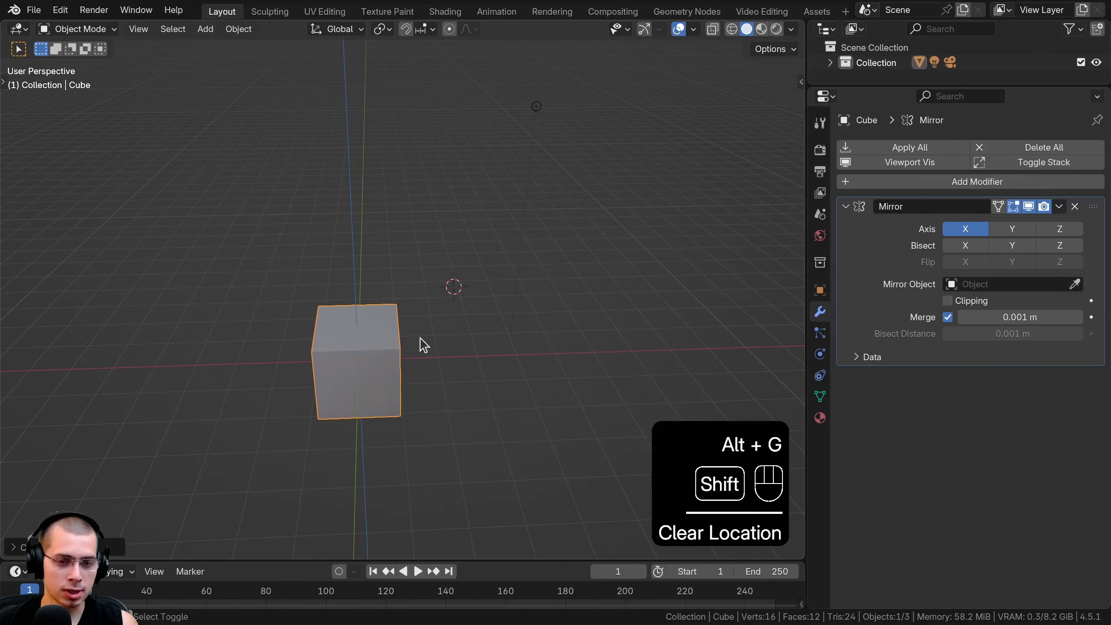
middle_click_drag(341, 346, 521, 262)
key("g")
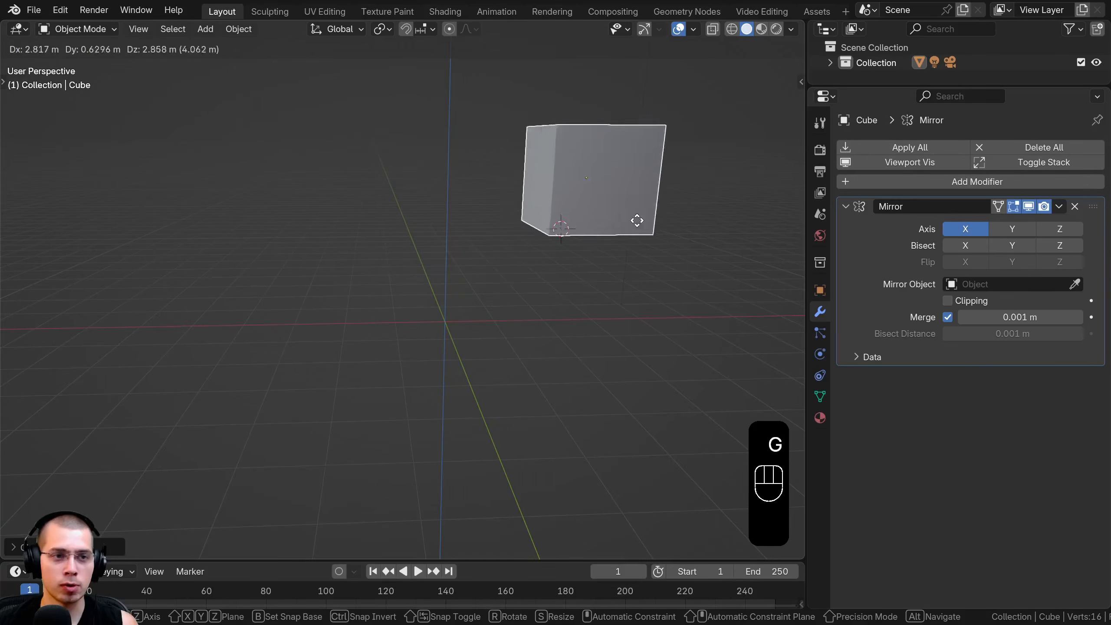
right_click(463, 277)
middle_click_drag(456, 335, 404, 310)
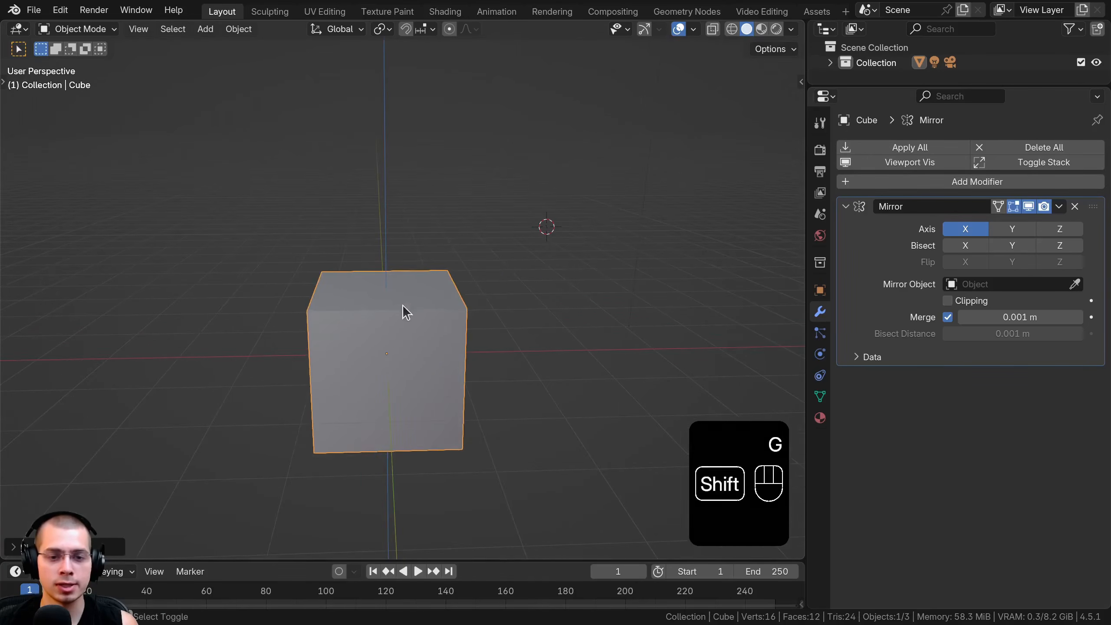
Step: Delete the cube and add a cylinder mesh at the world origin
key("x")
key("Delete")
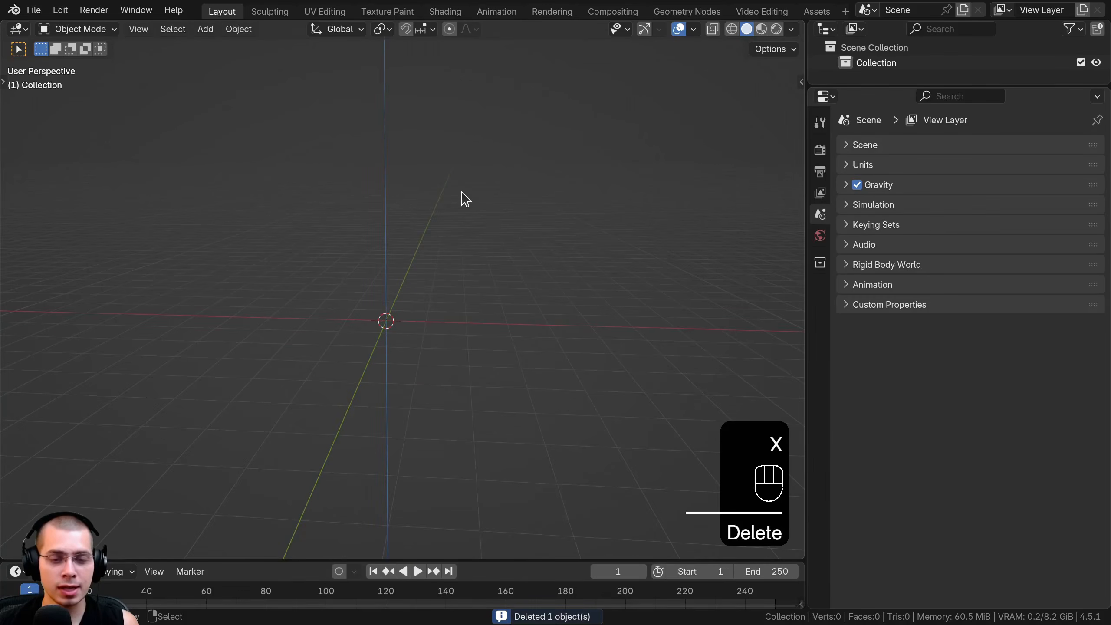
key("shift+a")
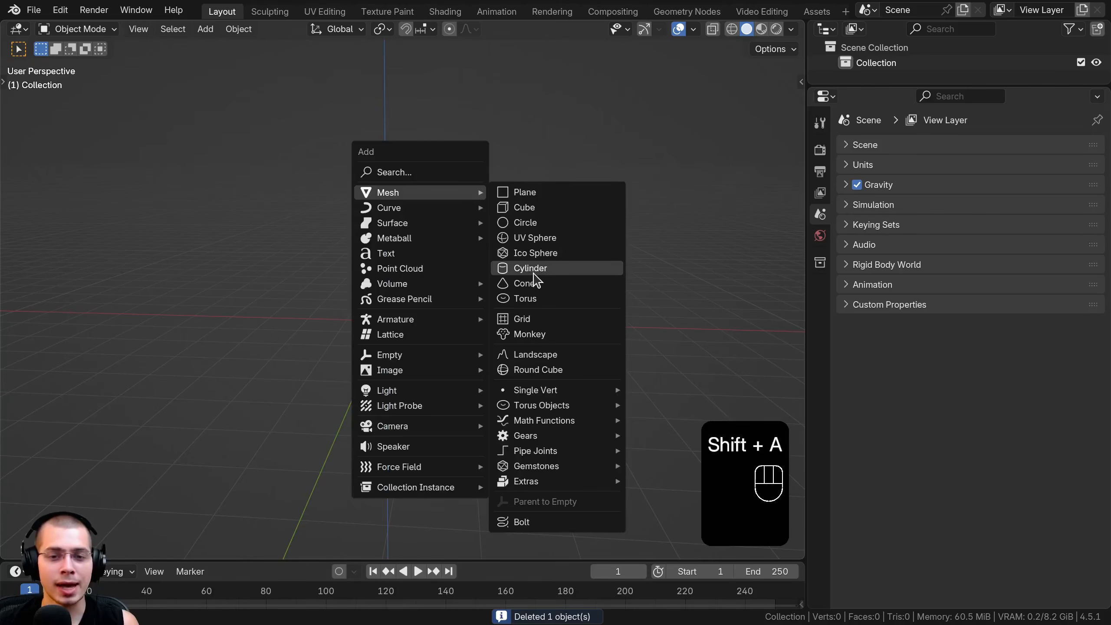
left_click(532, 271)
mouse_move(389, 304)
middle_mouse_down()
mouse_move(392, 327)
mouse_move(377, 302)
mouse_move(404, 315)
middle_mouse_up()
scroll(306, 287, "up", 1)
scroll(382, 304, "up", 1)
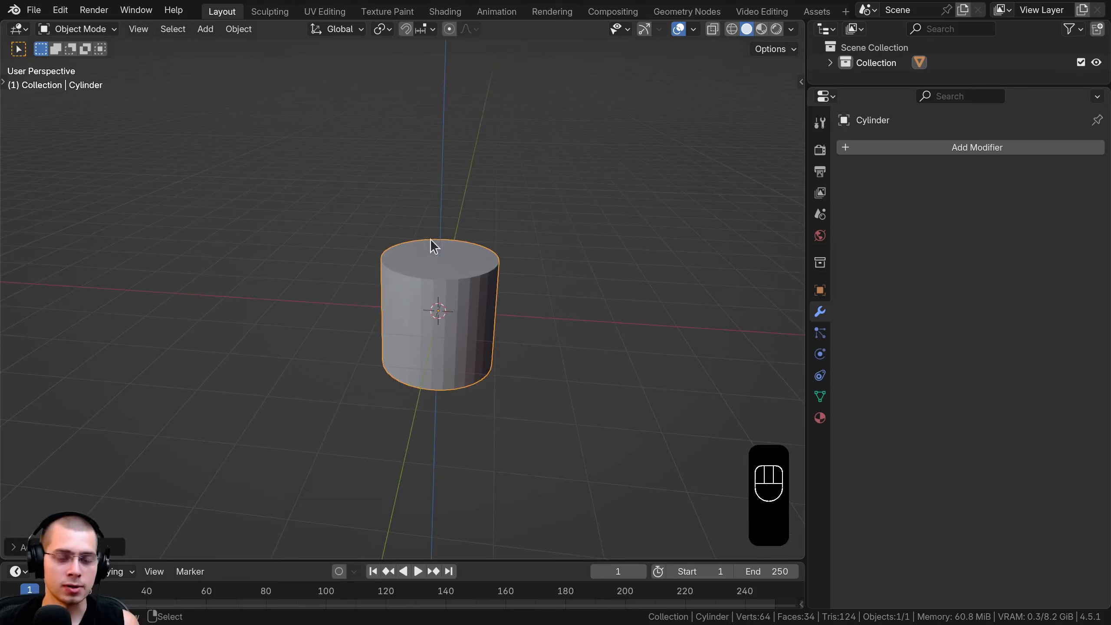
Step: Rotate the cylinder 90 degrees around the Y axis so it lies along the X axis
middle_click_drag(431, 239, 439, 219)
key("r")
key("y")
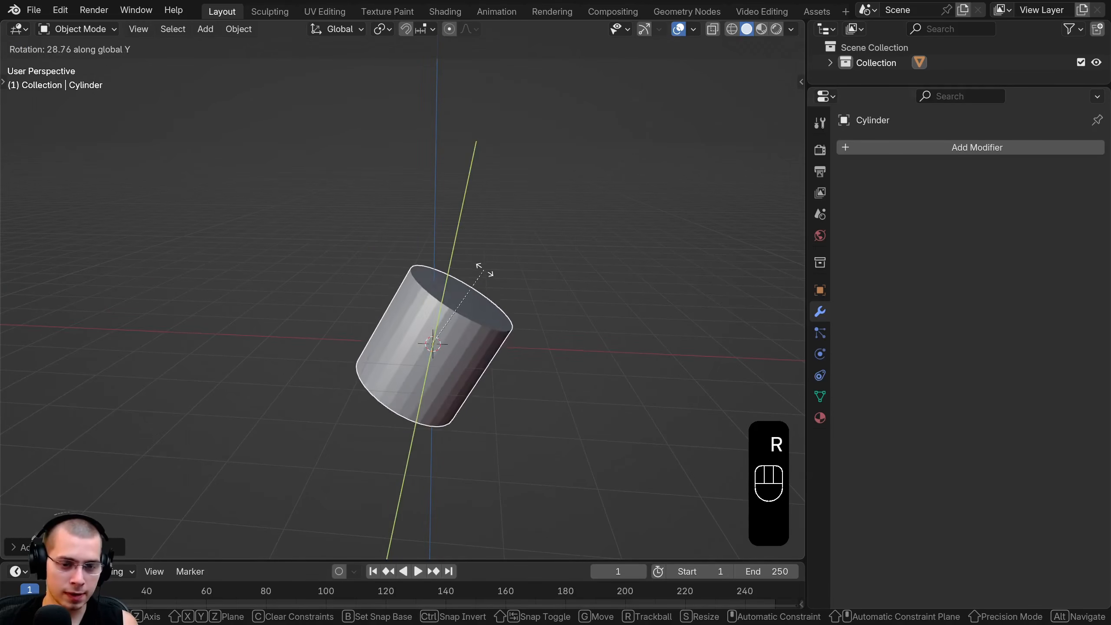
type("90")
key("Return")
Step: Add a Mirror modifier to the cylinder
middle_click_drag(457, 342, 434, 347)
left_click(934, 149)
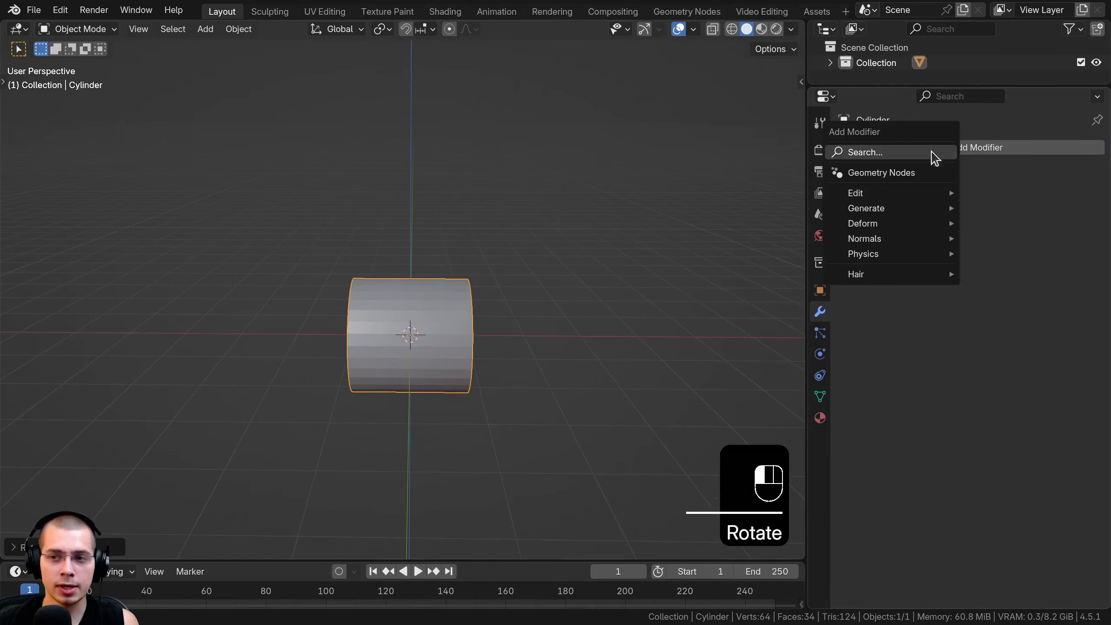
type("mir")
key("Return")
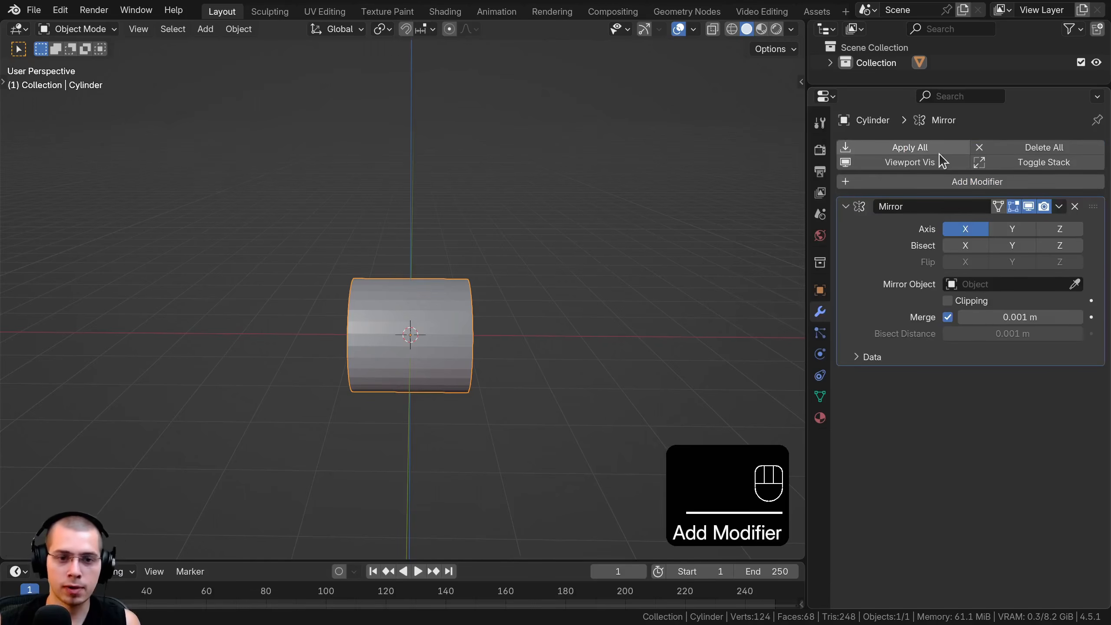
Step: Enter Edit Mode on the cylinder and add one centred loop cut around its middle
key("Tab")
middle_click_drag(645, 328, 634, 258)
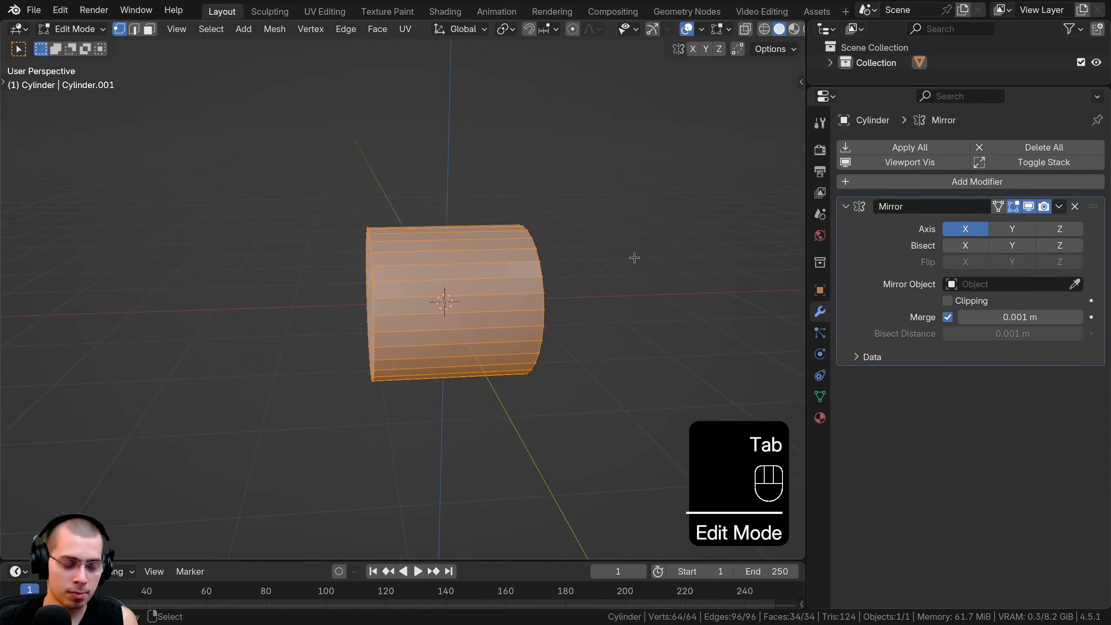
key("ctrl+r")
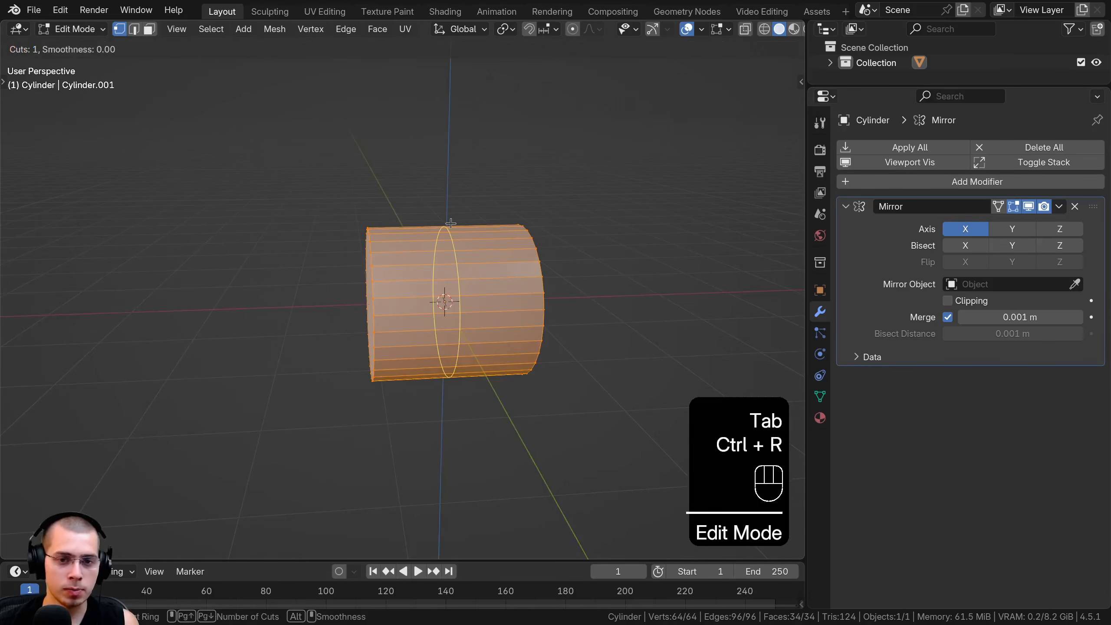
left_click(450, 223)
right_click(484, 225)
middle_click_drag(484, 225, 500, 224)
Step: Delete the vertices at the cylinder's negative X end and return to Object Mode
key("a")
key("b")
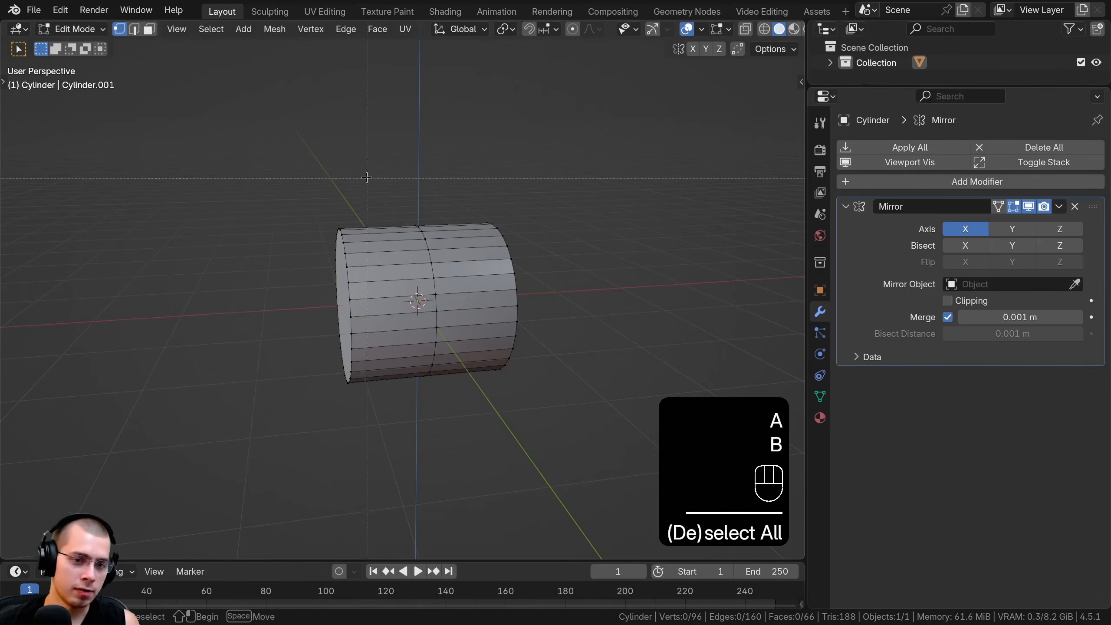
left_click_drag(353, 192, 271, 433)
key("x")
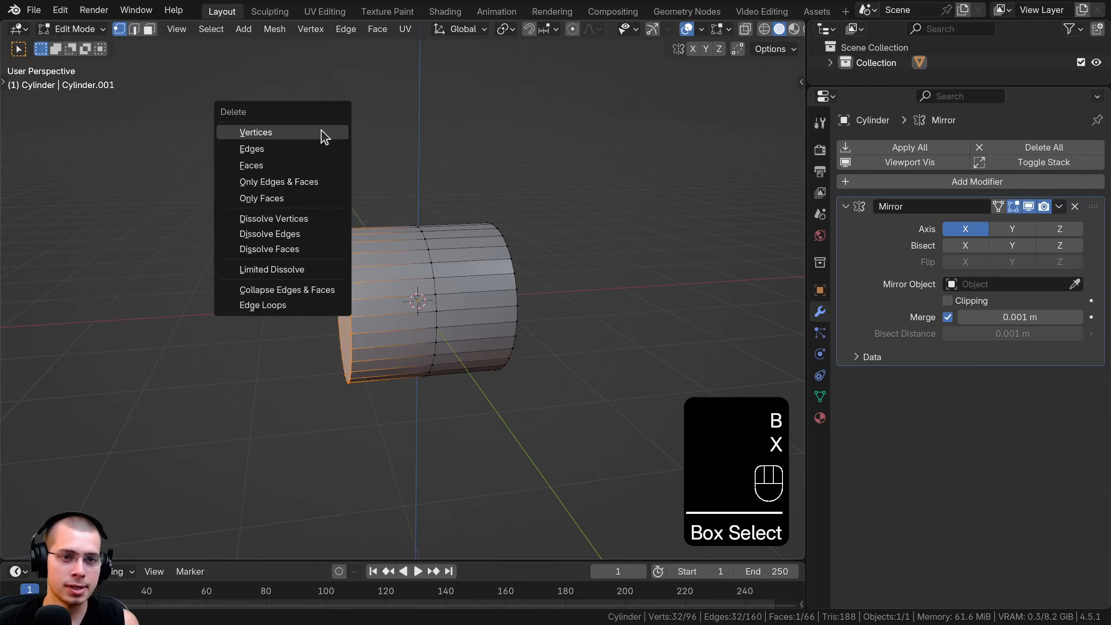
left_click(322, 134)
key("Tab")
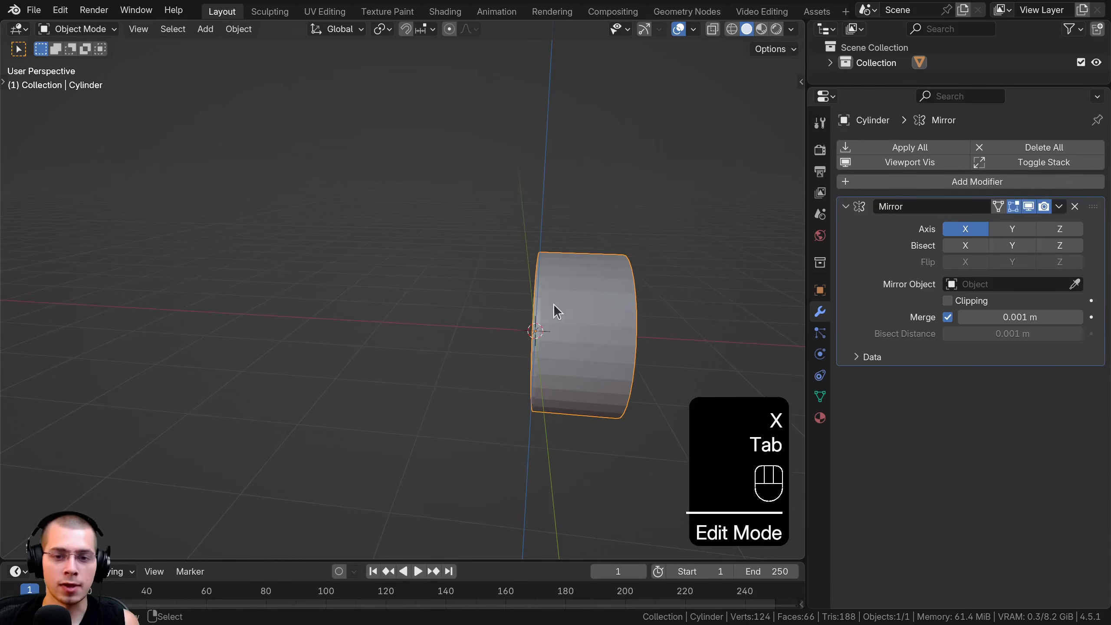
Step: Apply the cylinder's rotation so the Mirror modifier's X axis runs along its length
middle_click_drag(556, 311, 414, 278)
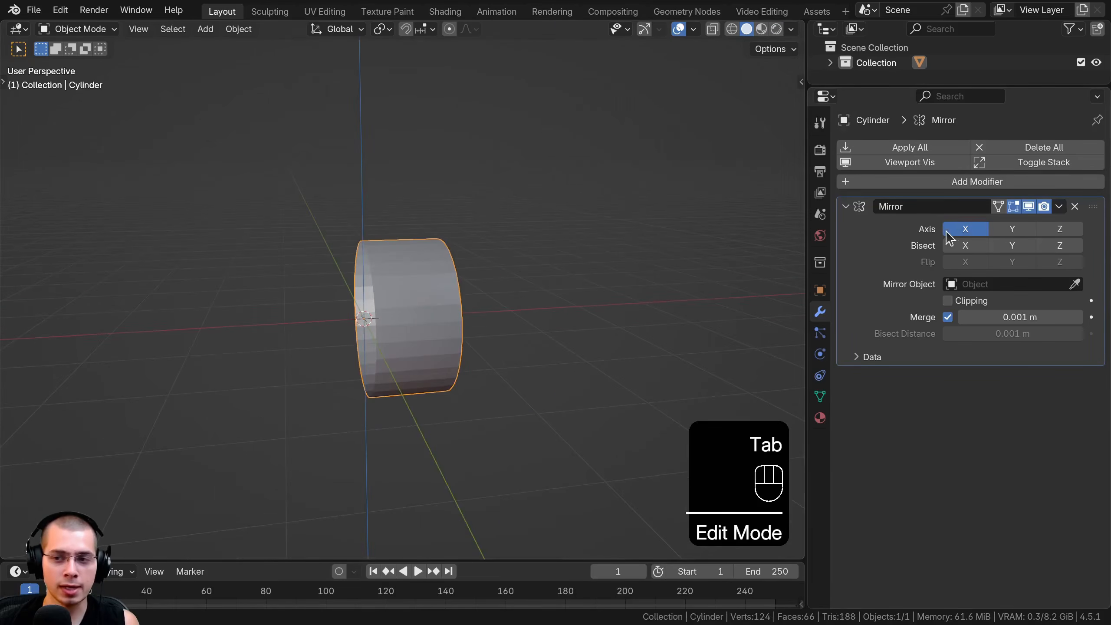
middle_click_drag(542, 311, 487, 310)
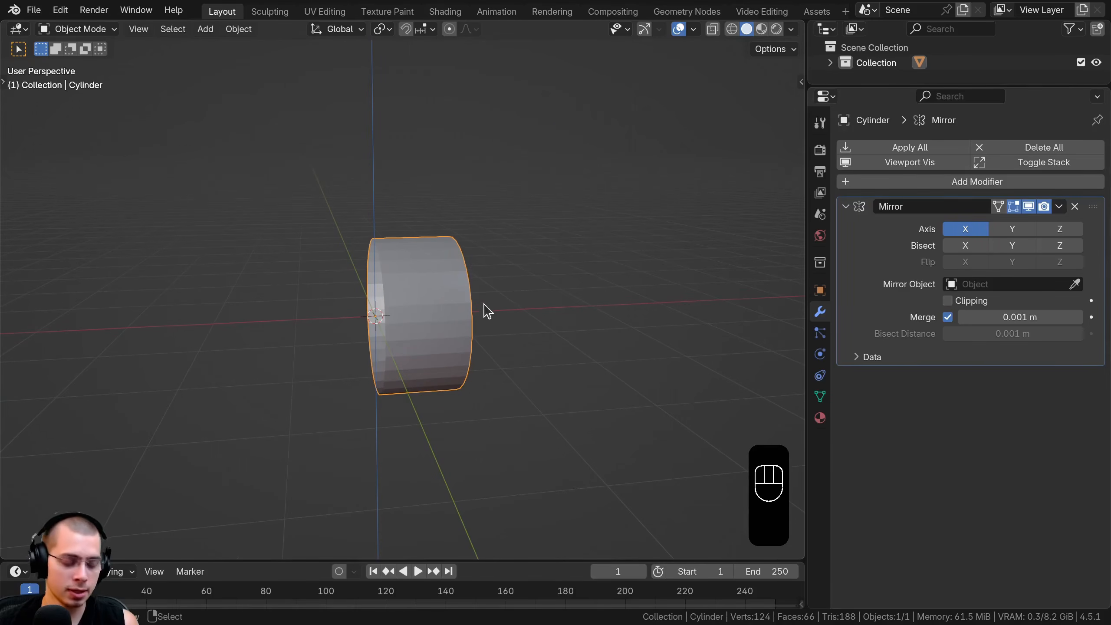
key("ctrl+a")
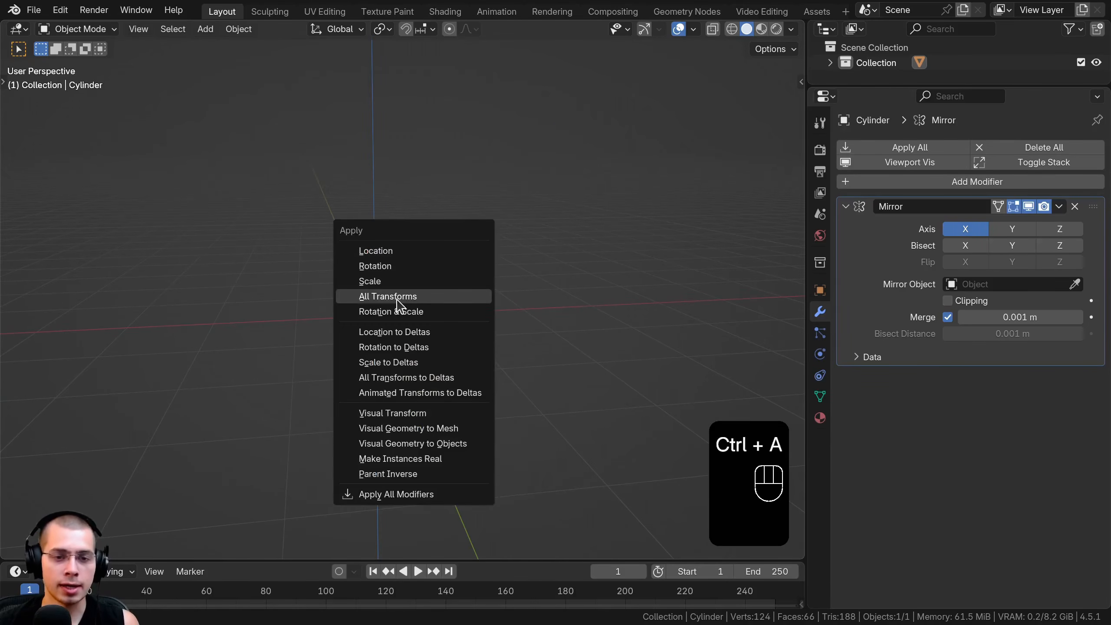
left_click(397, 266)
middle_click_drag(395, 262, 400, 270)
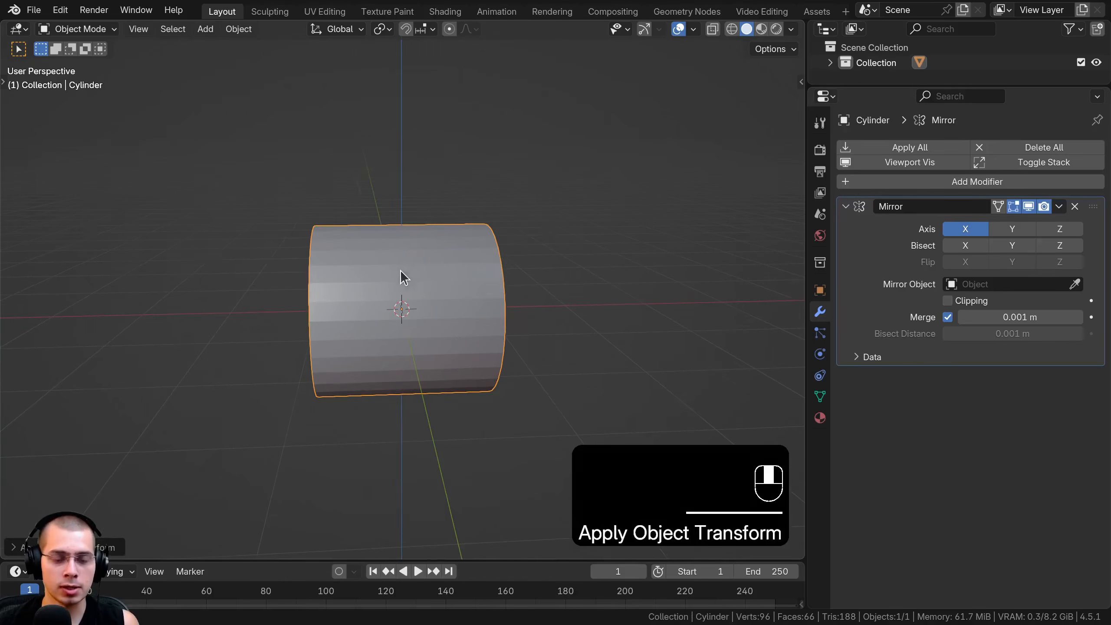
Step: Enter Edit Mode and scale up the entire half-cylinder mesh
key("Tab")
key("a")
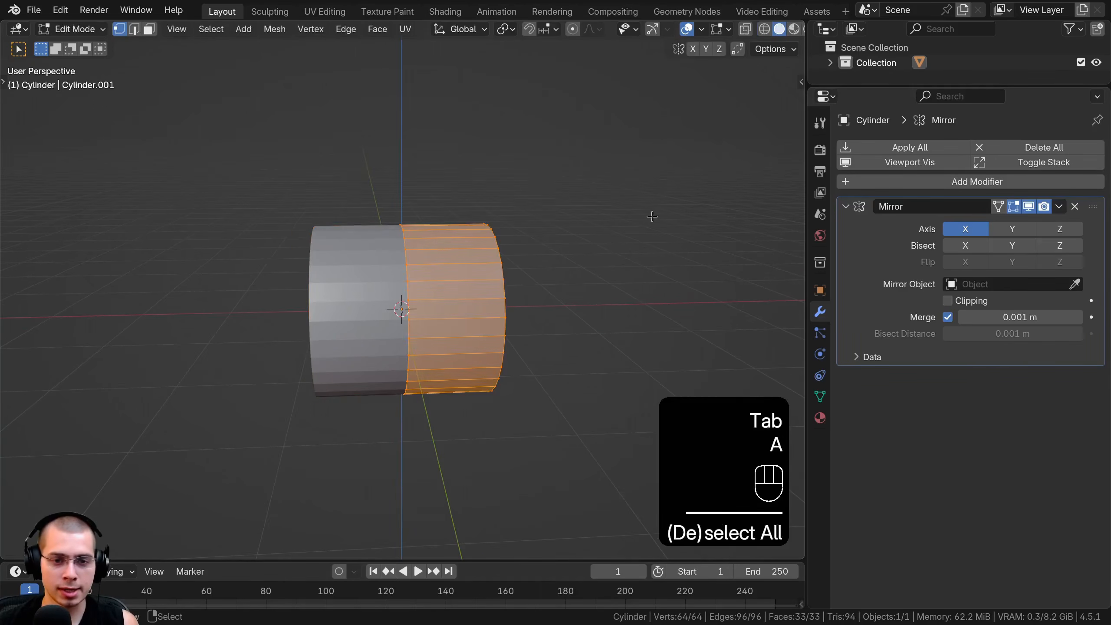
key("s")
left_click(575, 263)
Step: Move the half-cylinder along X away from the mirror centre, leaving a gap to its mirrored copy
key("g")
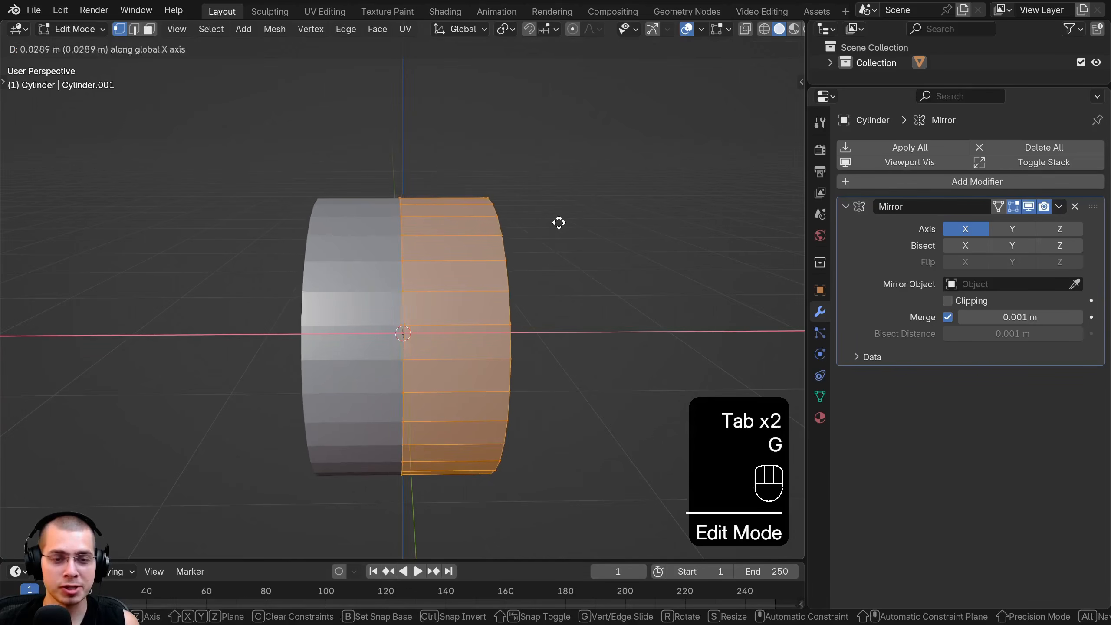
left_click(529, 227)
key("g")
key("x")
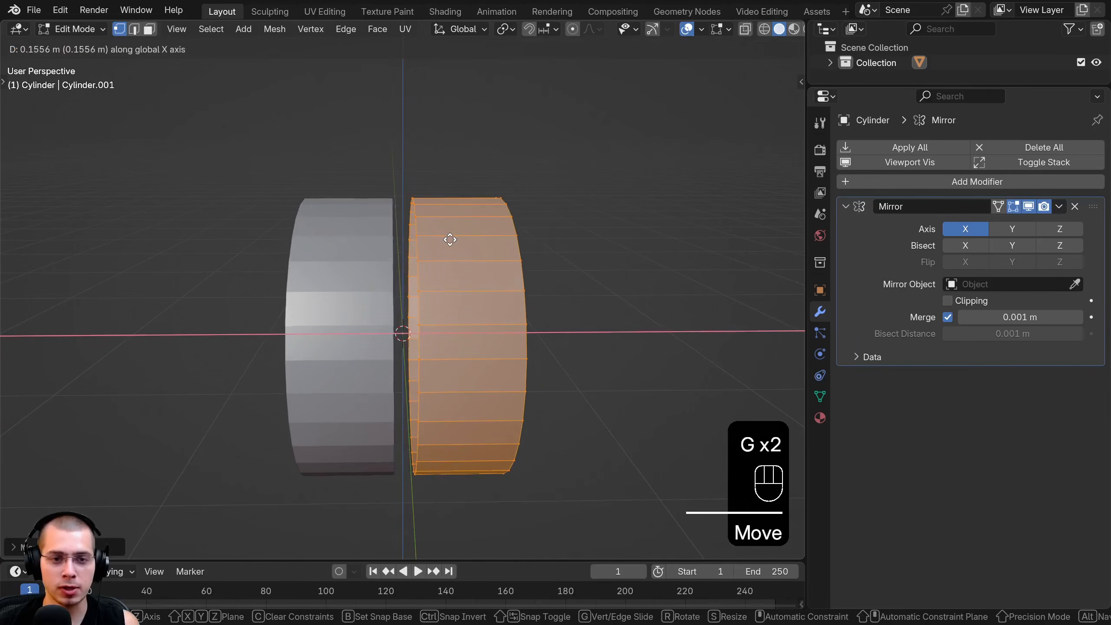
left_click(450, 242)
Step: Move the half-cylinder back along X past the mirror centre so it overlaps its mirrored copy
scroll(486, 247, "up", 1)
key("g")
key("x")
left_click(450, 231)
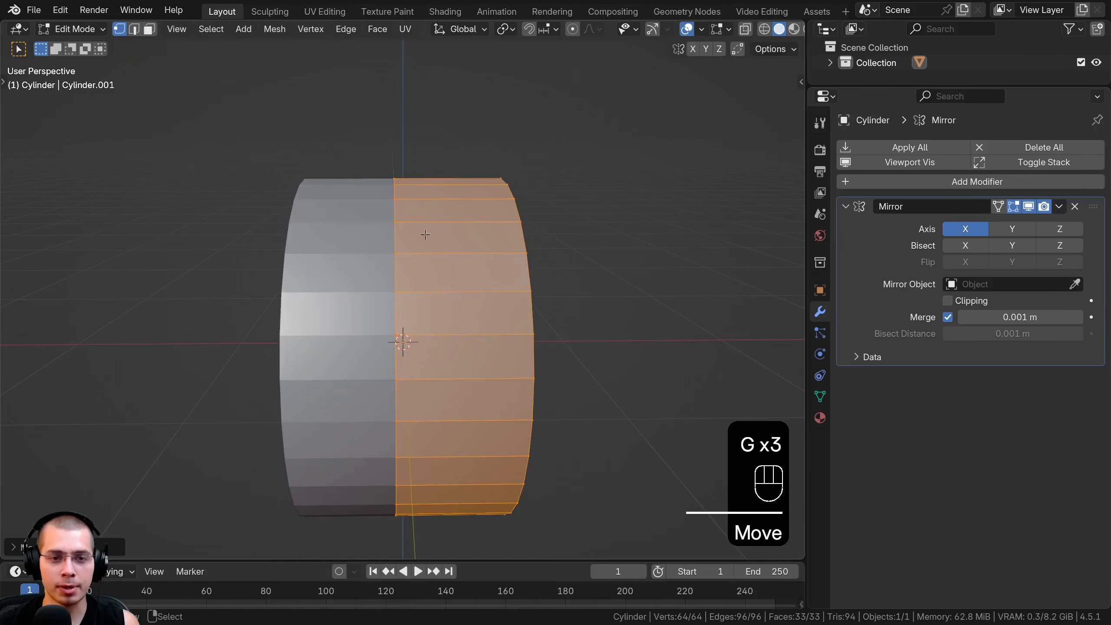
scroll(446, 245, "up", 2)
key("g")
key("x")
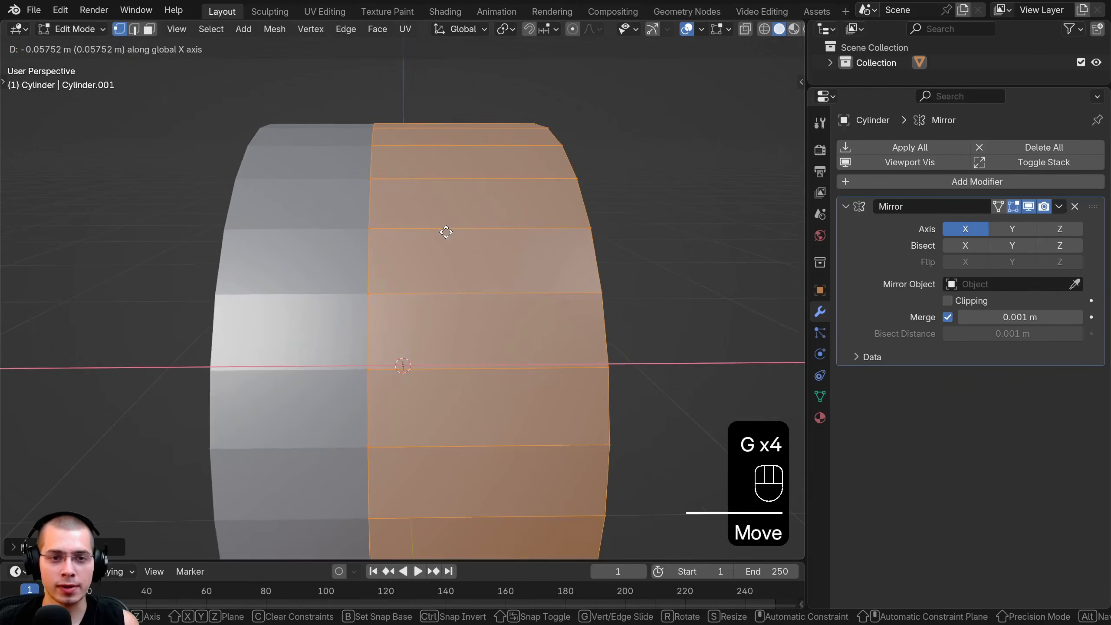
left_click(446, 231)
Step: Switch to wireframe shading and examine the overlapping geometry around the mirror centre
key("alt+z")
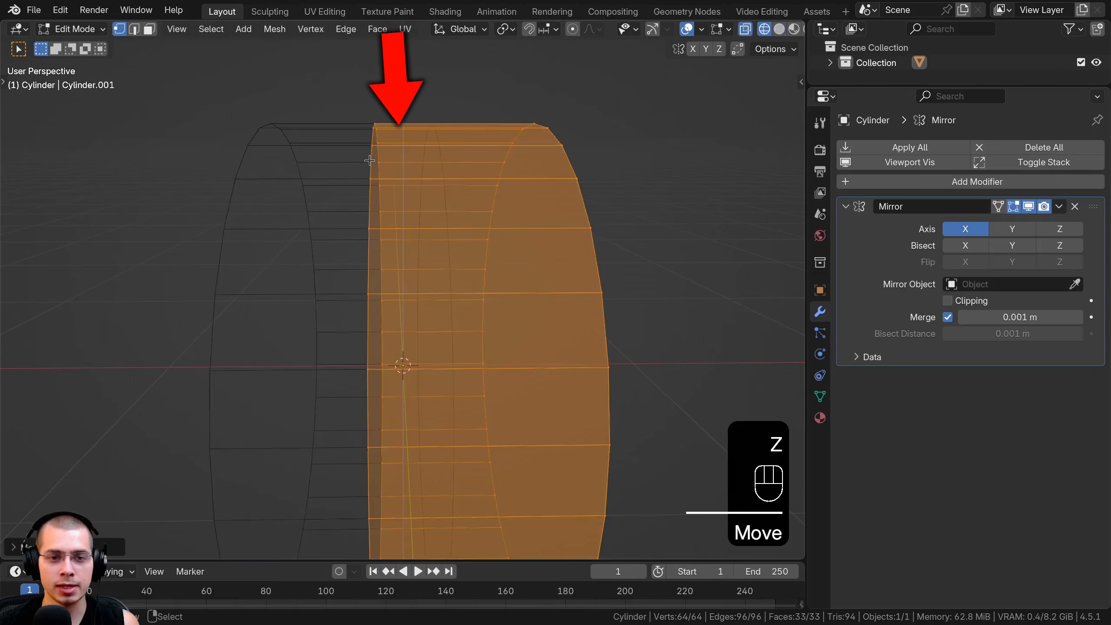
middle_click_drag(433, 276, 489, 186)
key("z")
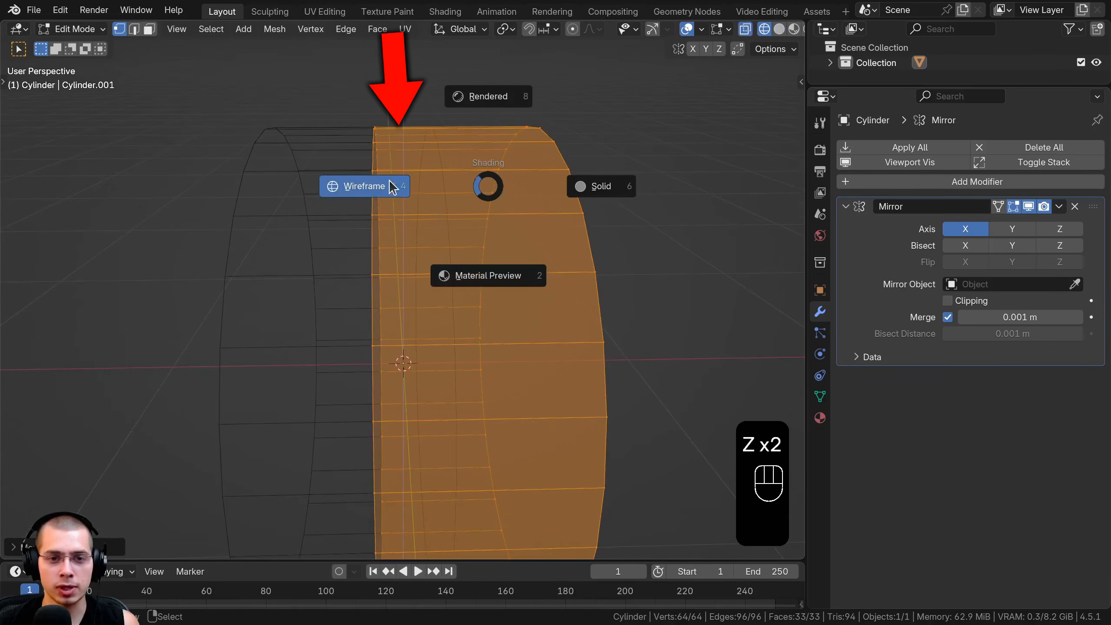
left_click(377, 185)
middle_click_drag(373, 179, 346, 224)
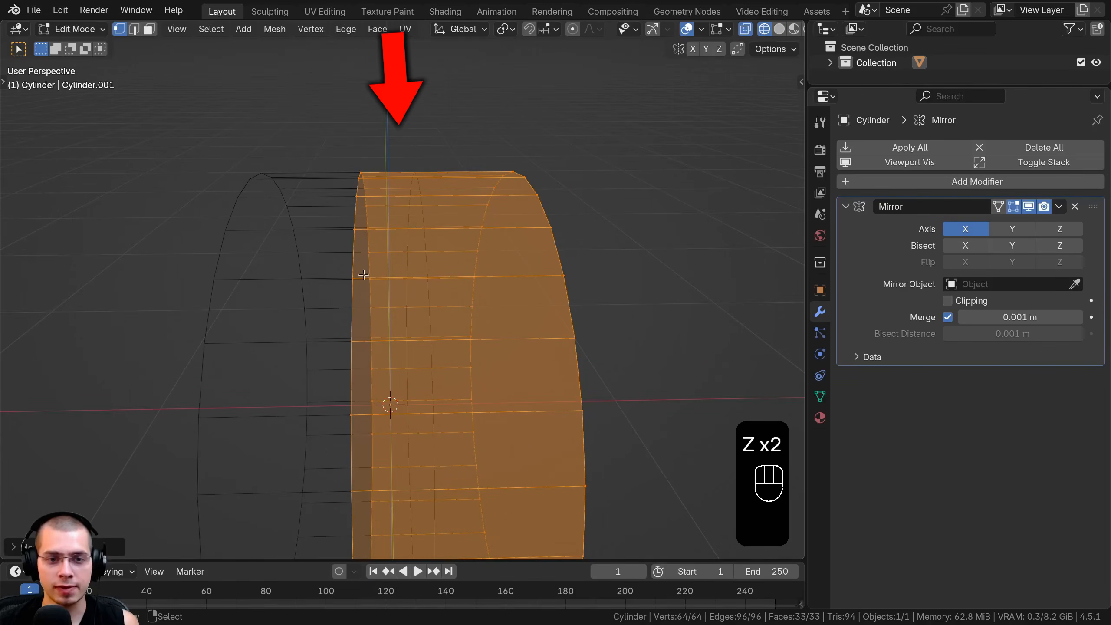
Step: Return to solid shading and move the half-cylinder along X to separate it from its mirrored copy
key("Tab")
key("g")
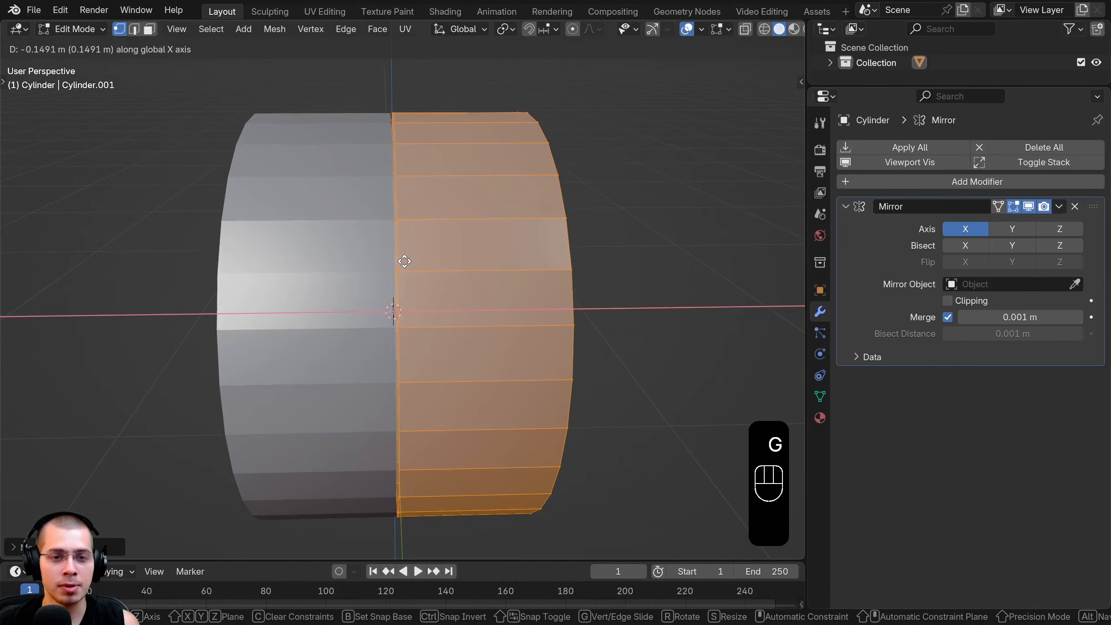
left_click(410, 265)
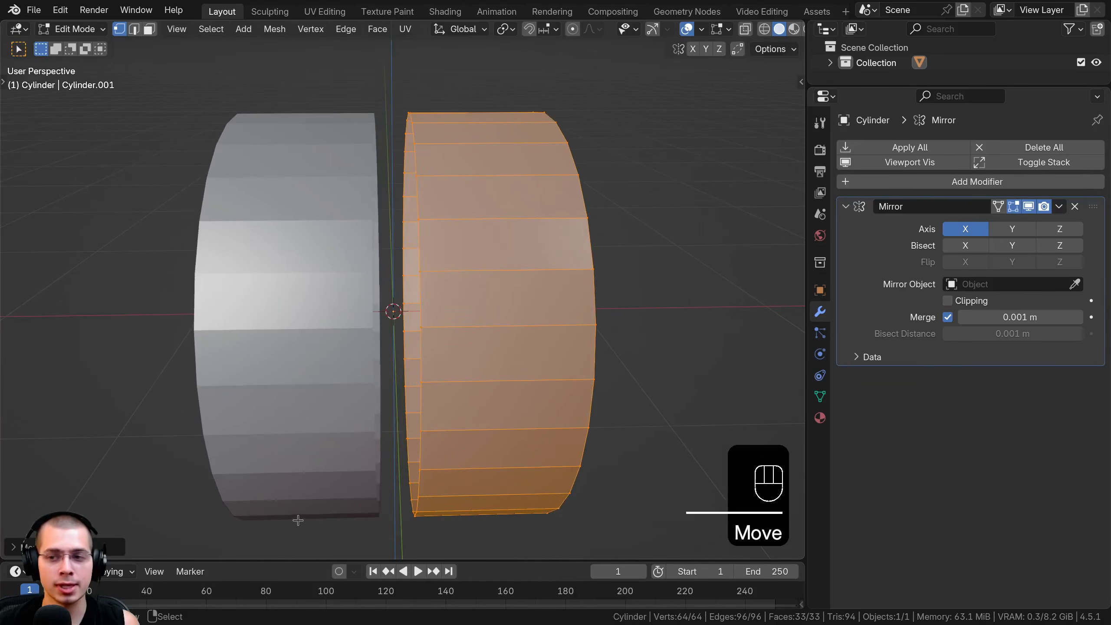
Step: Enable clipping on the Mirror modifier, slide the mesh half along X onto the mirror plane, and stretch it outward into a wider cylinder
left_click(947, 302)
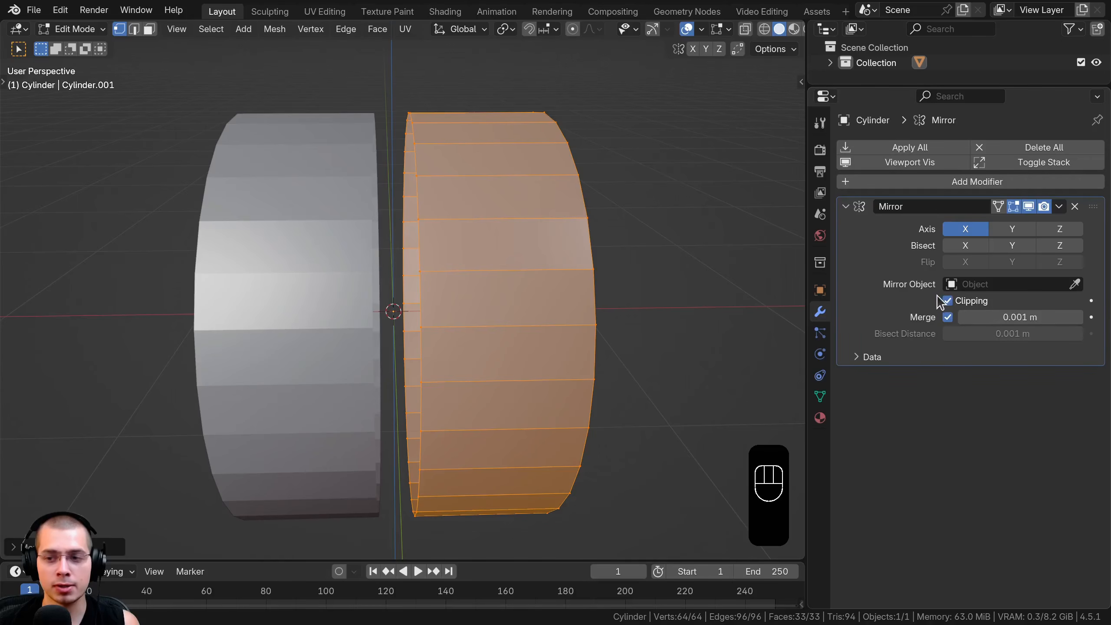
middle_click_drag(742, 232, 738, 255, "shift")
key("g")
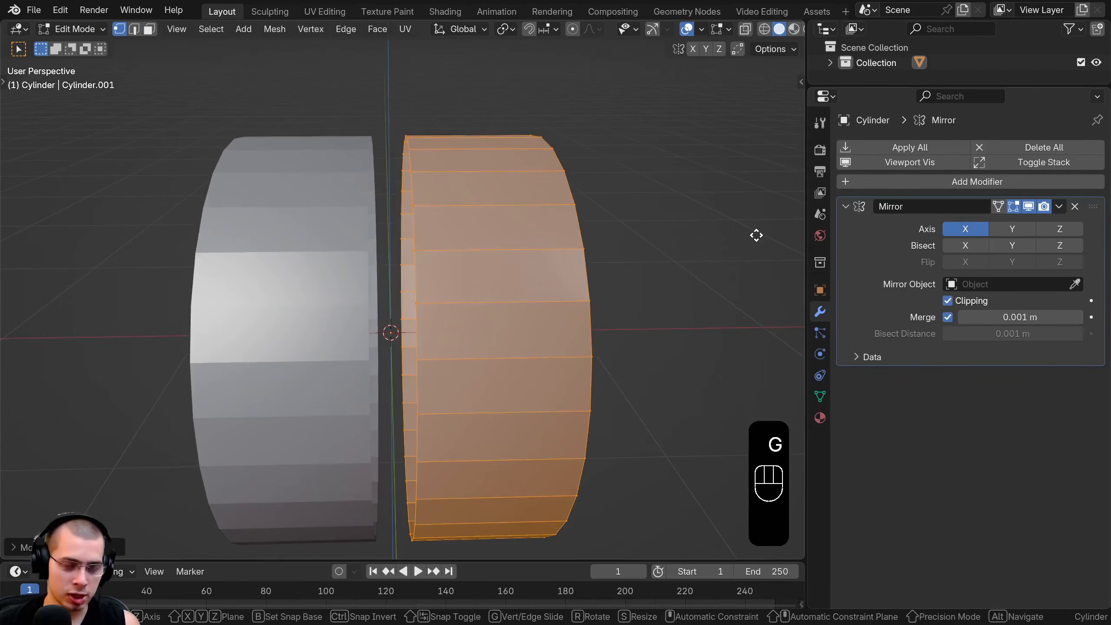
key("x")
left_click(541, 300)
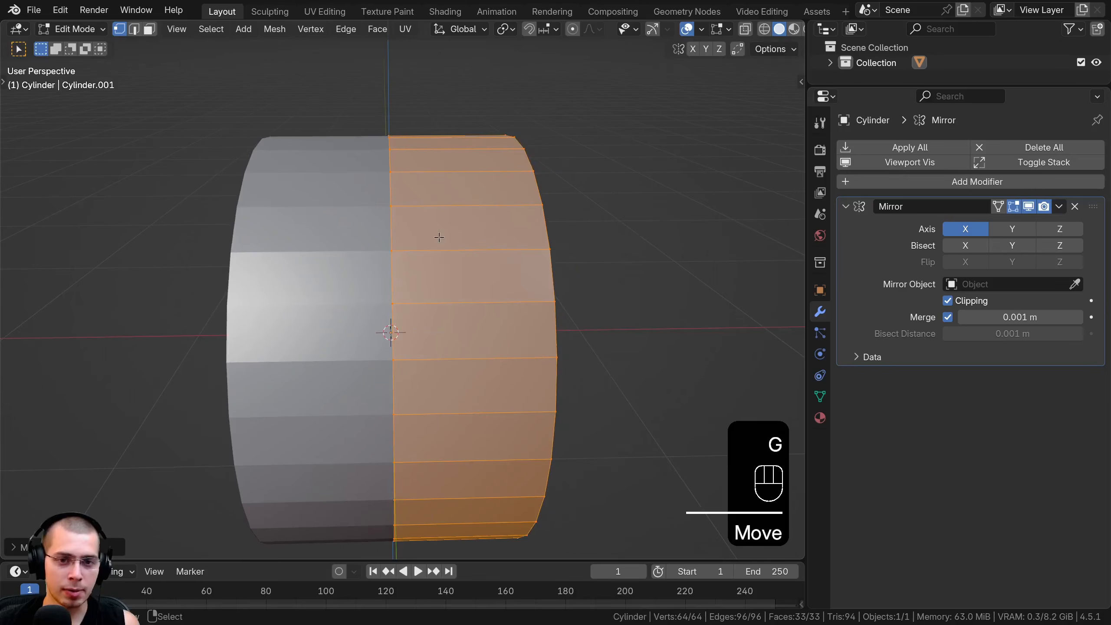
key("g")
left_click(608, 273)
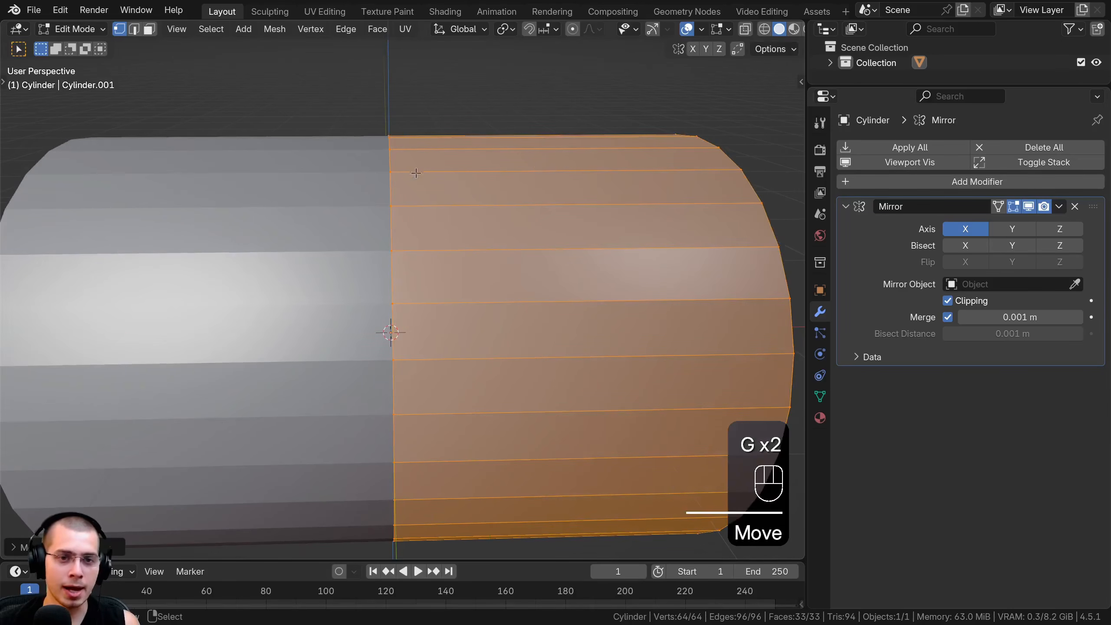
Step: Select the edge loop at the cylinder's centre seam and try to pull it off the mirror plane
left_click(404, 166, "alt")
scroll(404, 166, "down", 6)
key("g")
right_click(426, 301)
scroll(385, 258, "up", 4)
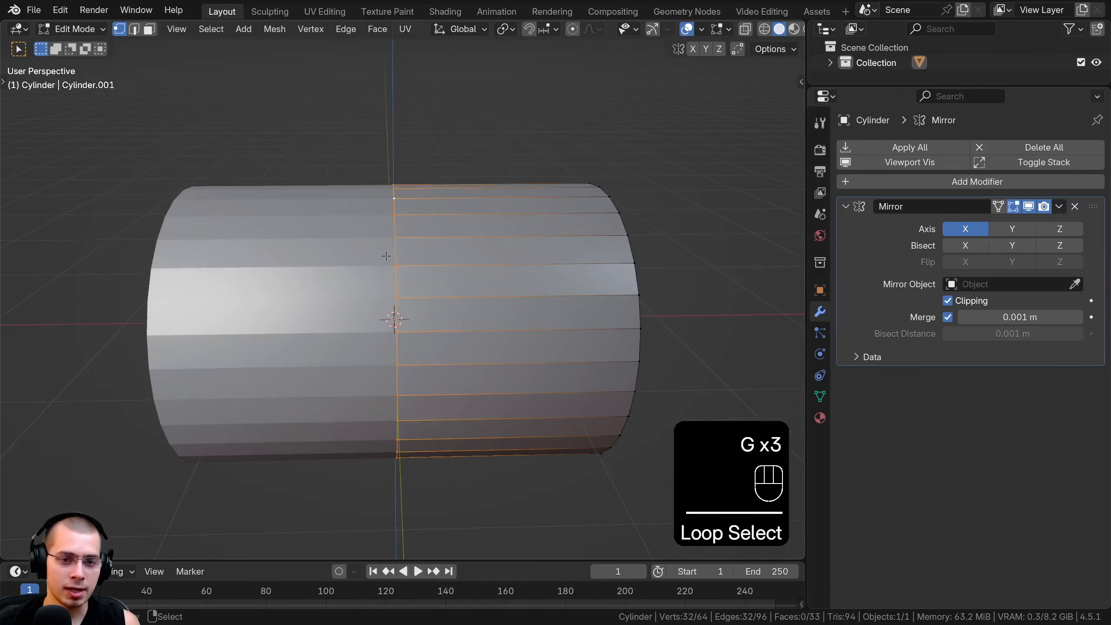
key("g")
key("g")
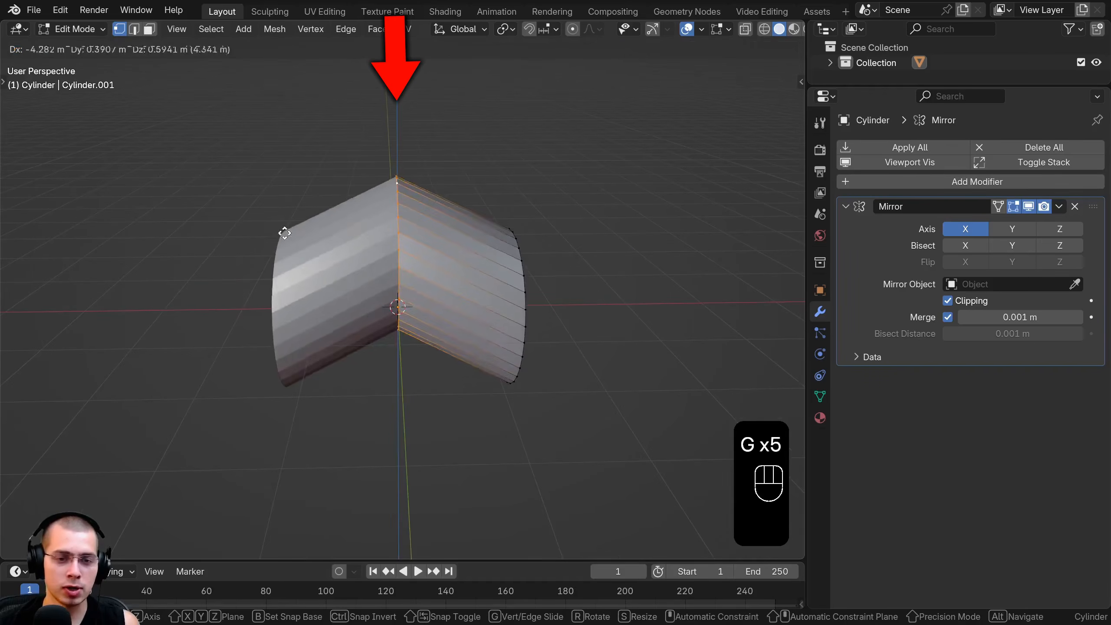
right_click(455, 245)
key("g")
right_click(516, 175)
scroll(569, 153, "up", 3)
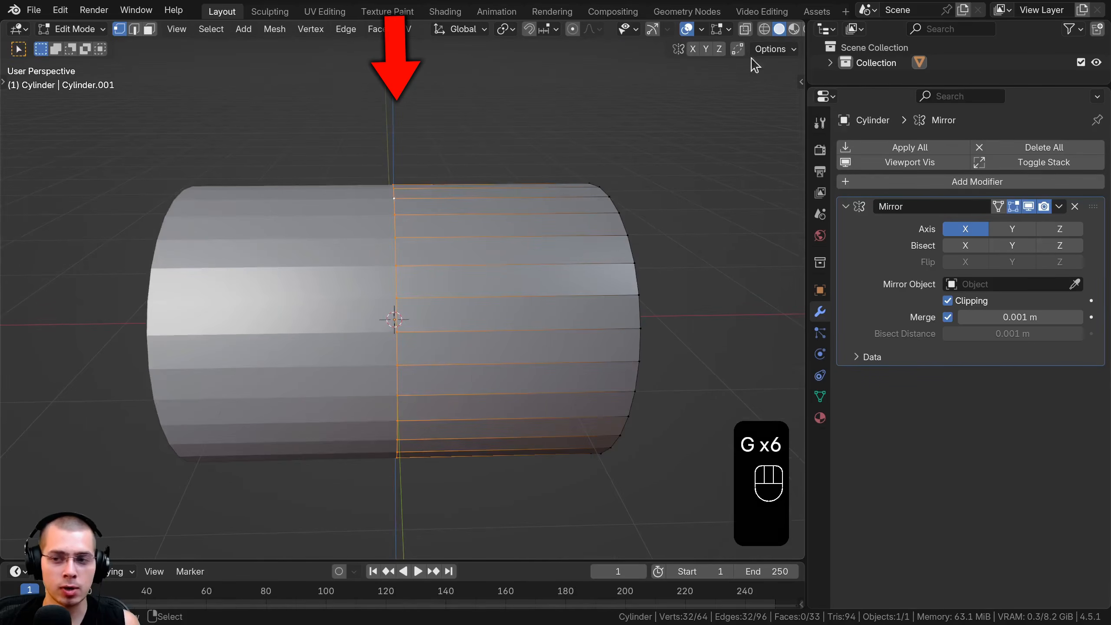
Step: Disable clipping on the Mirror modifier and move the centre edge loop away from the mirror plane
left_click(947, 301)
scroll(508, 288, "down", 3)
key("g")
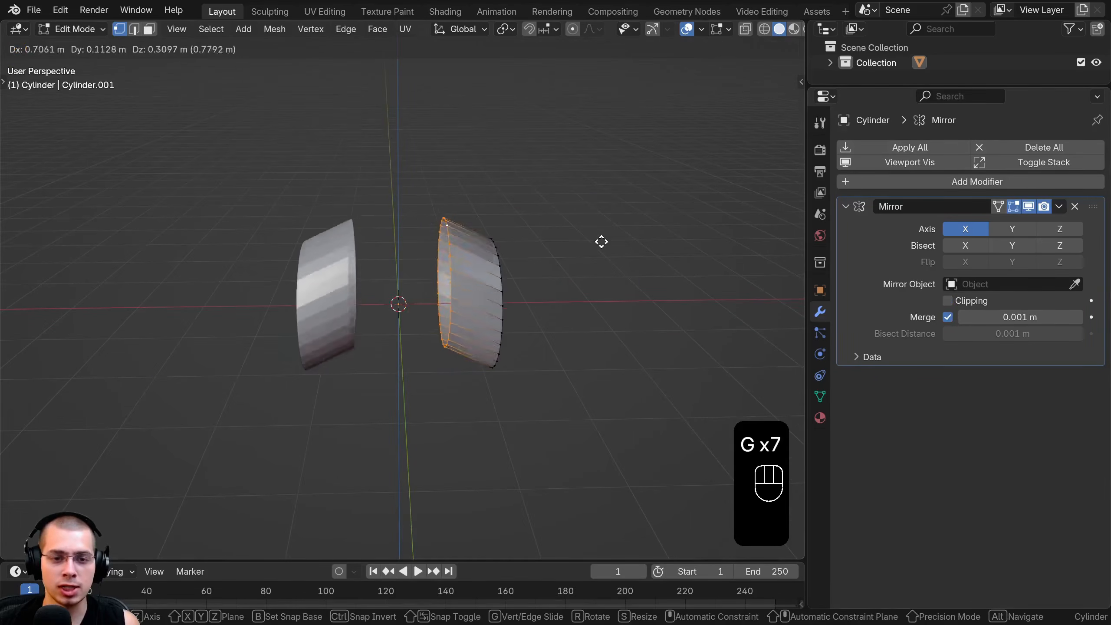
right_click(578, 250)
key("g")
left_click(489, 298)
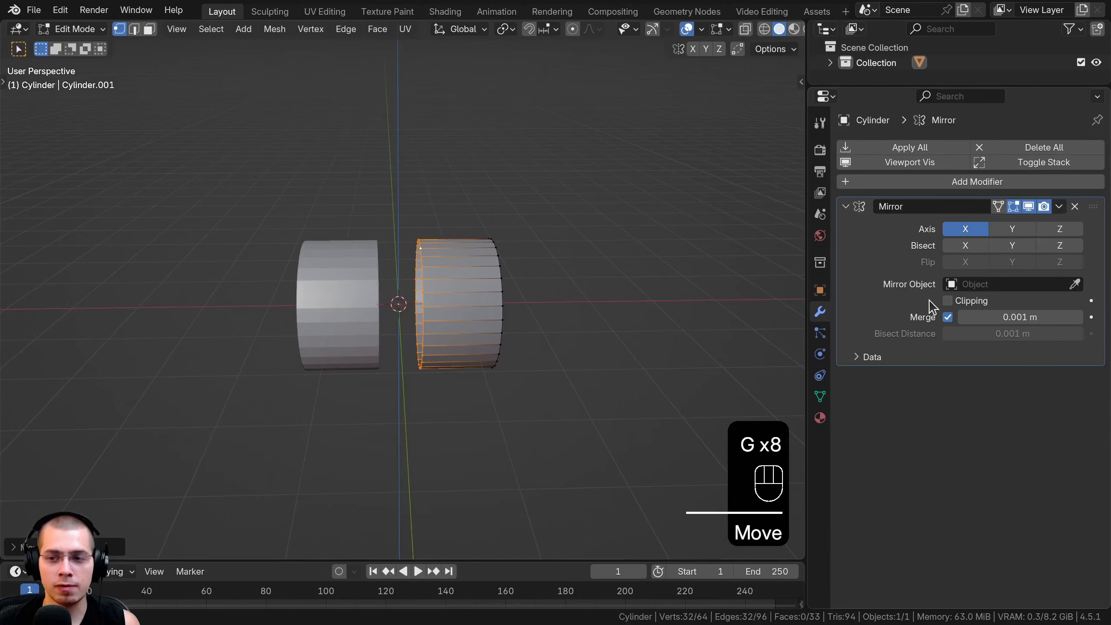
Step: Re-enable clipping on the Mirror modifier and move the open edge loop back onto the mirror plane
scroll(576, 198, "up", 5)
key("g")
left_click(389, 243)
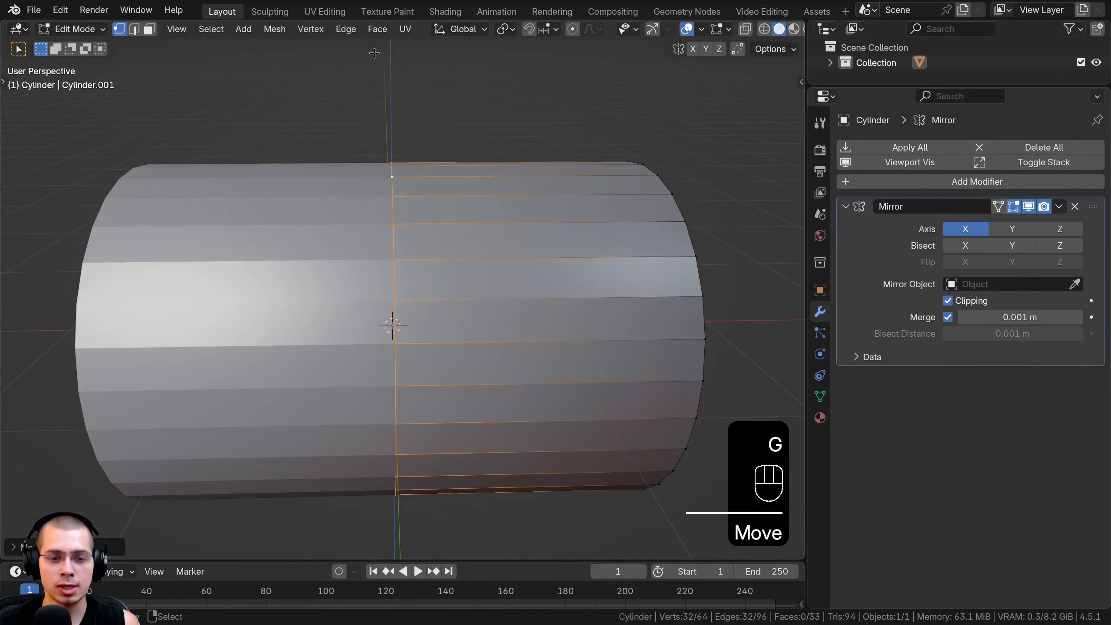
scroll(393, 203, "down", 5)
key("g")
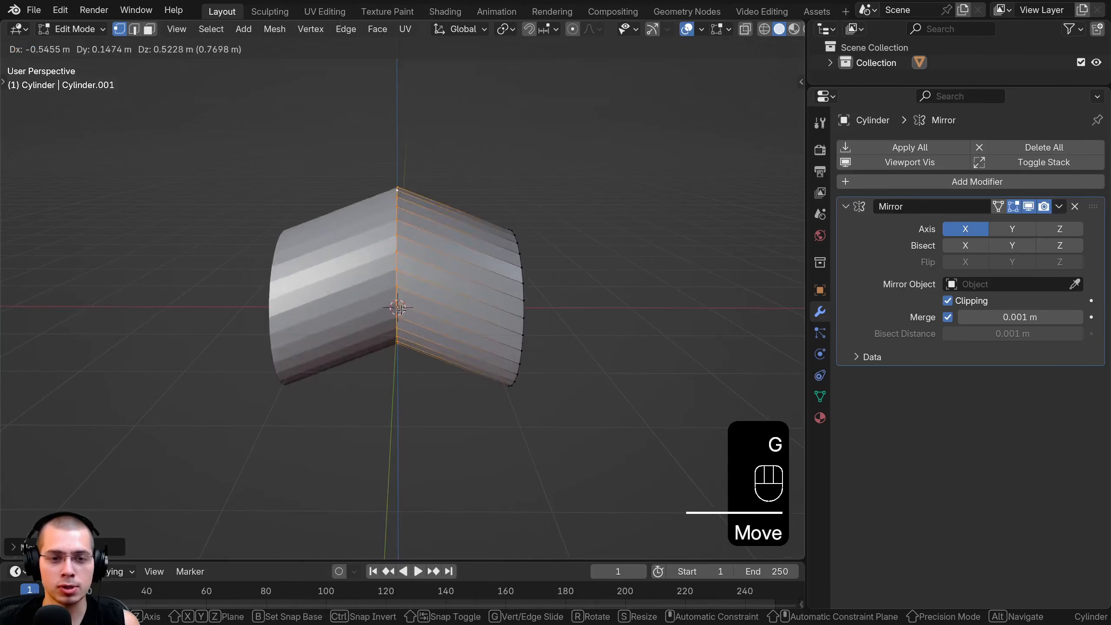
right_click(398, 283)
Step: Select the whole mesh and move it about -0.7 m along X against the mirror plane to shorten the cylinder
middle_click_drag(398, 283, 343, 287)
key("a")
key("a")
middle_click_drag(442, 290, 466, 293)
key("g")
key("x")
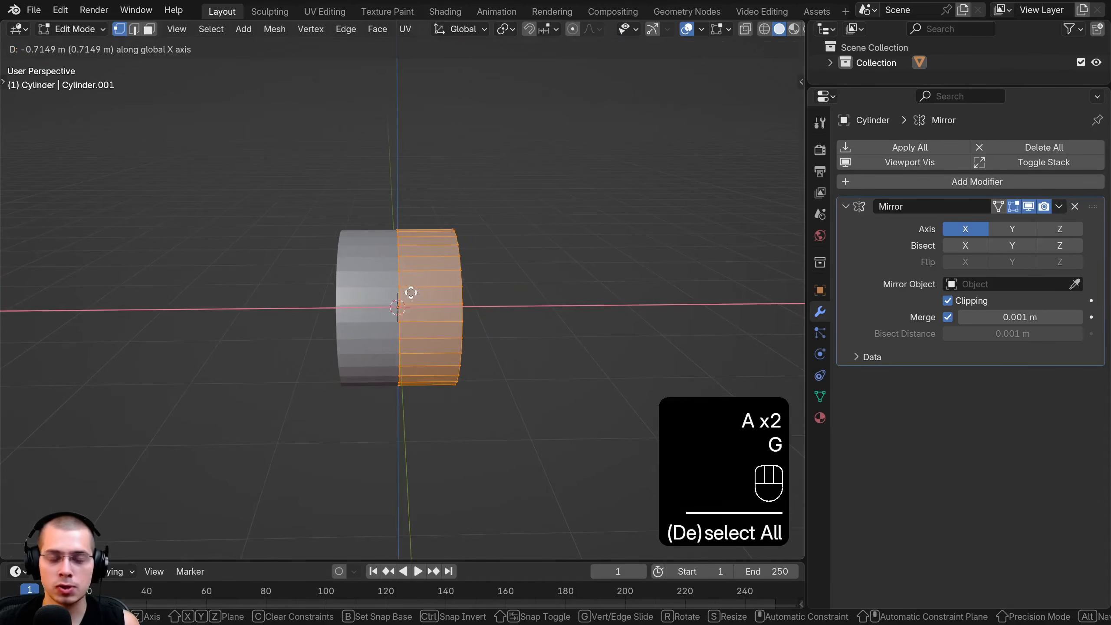
left_click(403, 292)
Step: Narrow the cylinder into a wheel shape by moving the mesh along X by about -0.19 m and another -0.07 m
scroll(407, 288, "up", 2)
middle_click_drag(380, 268, 458, 281)
key("g")
key("x")
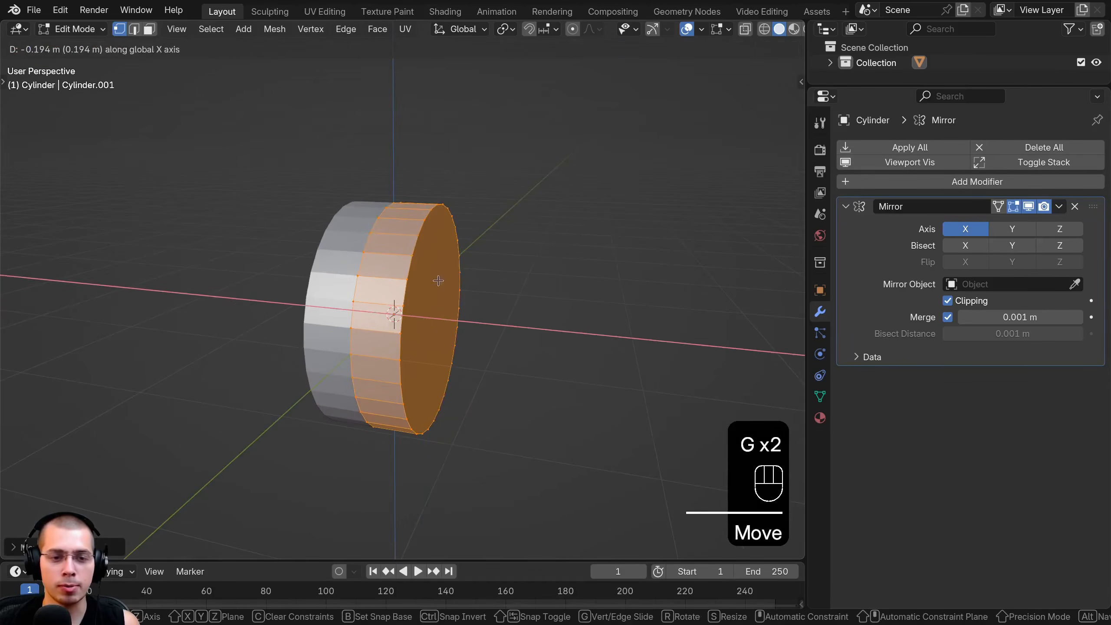
left_click(438, 280)
middle_click_drag(385, 282, 447, 293)
key("g")
key("x")
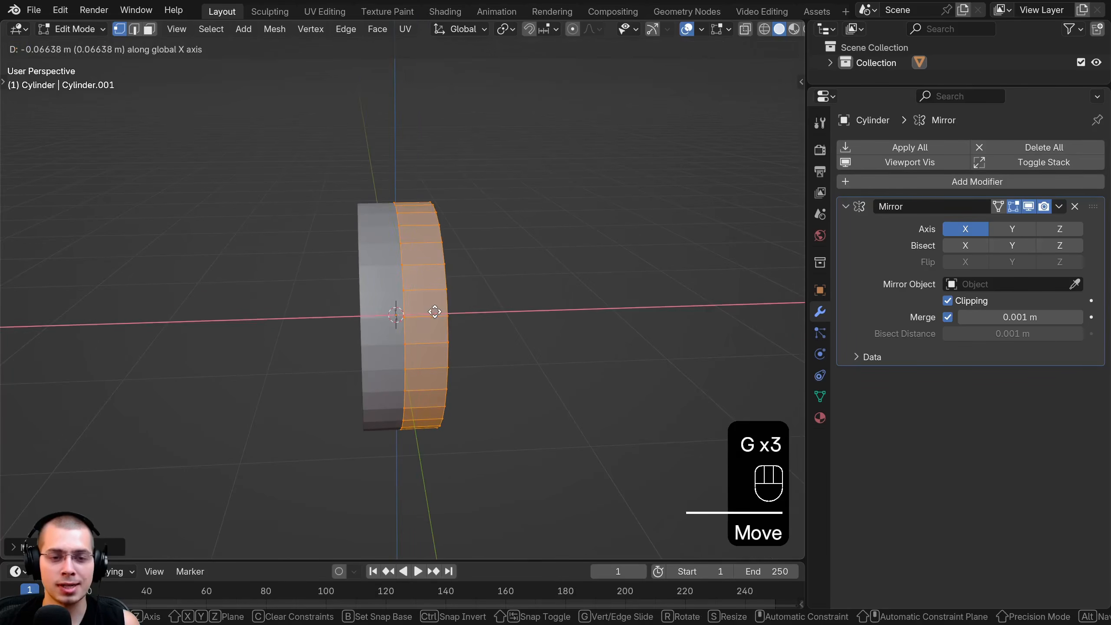
left_click(434, 312)
Step: Compare the narrowed cylinder in Object Mode and Edit Mode from different sides
middle_click_drag(410, 243, 466, 325)
key("Tab")
key("Tab")
key("Tab")
scroll(468, 328, "down", 1)
key("Tab")
middle_click_drag(534, 342, 404, 332)
Step: Bevel the edge loop around the cylinder's outer face with an offset of about 0.16 m and 5 segments
middle_click_drag(343, 217, 366, 249)
scroll(367, 248, "up", 3)
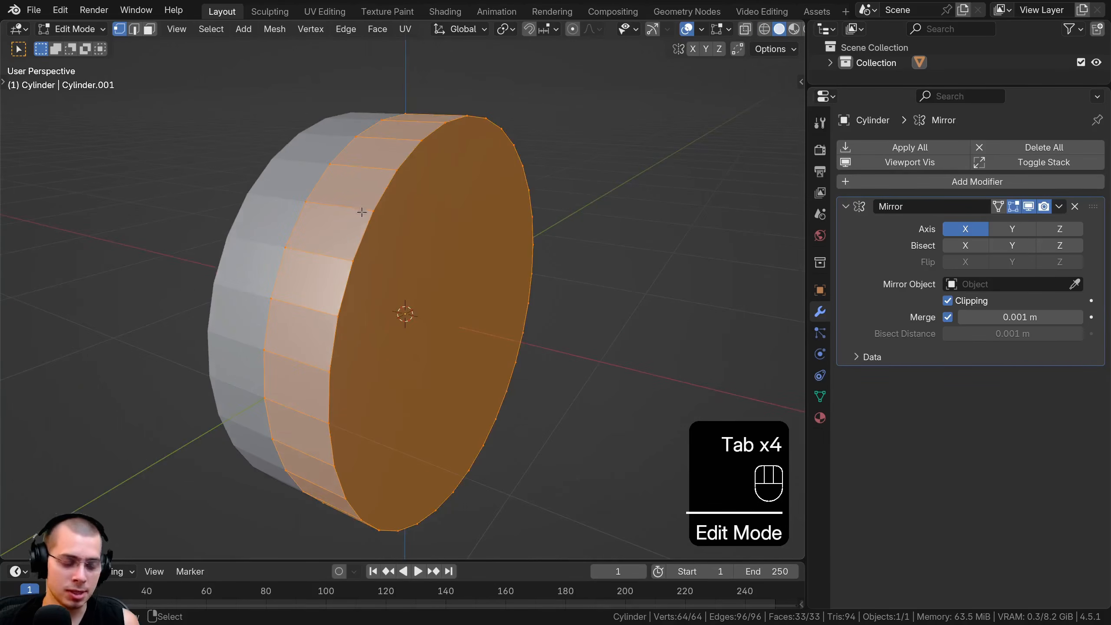
left_click(367, 230, "alt")
middle_click_drag(587, 263, 626, 252)
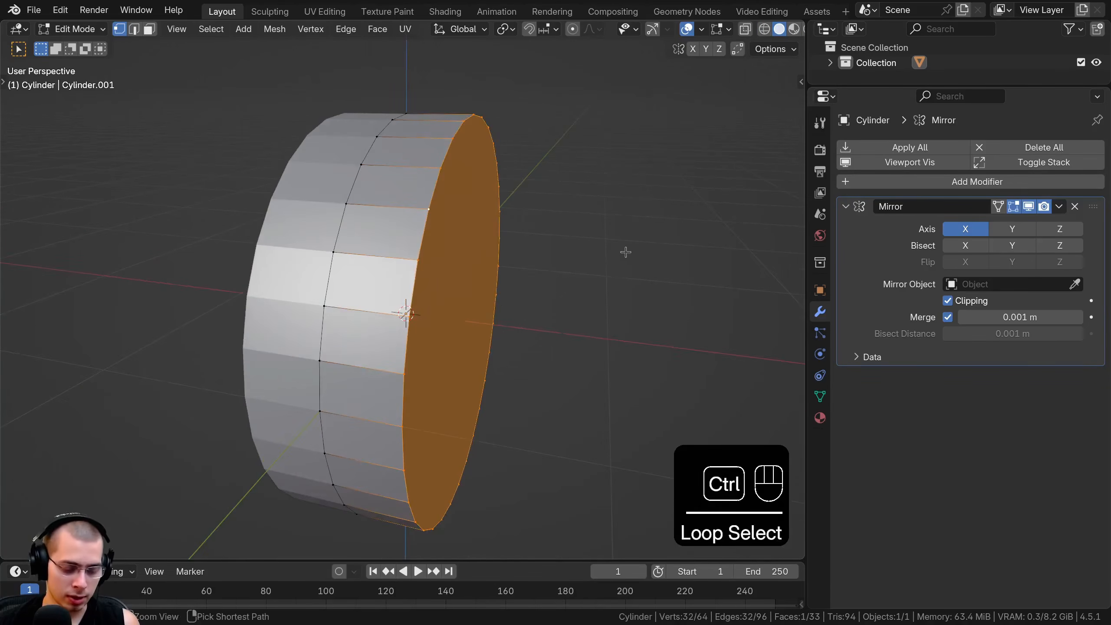
key("ctrl+b")
left_click(672, 253)
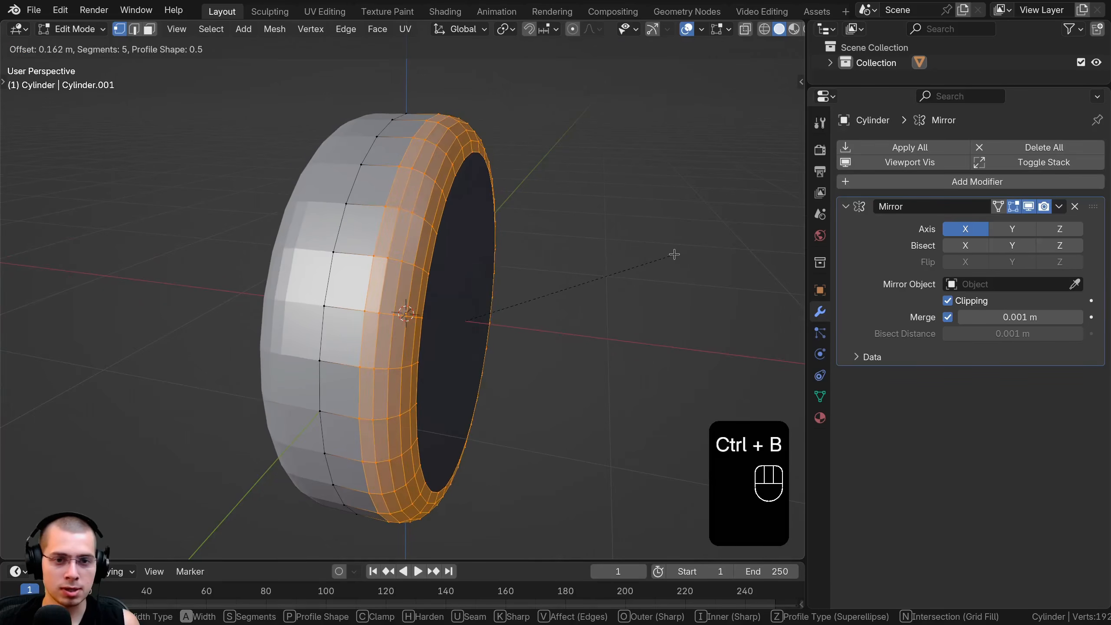
Step: Switch to Object Mode and move the wheel along the positive X axis away from the world origin
key("Tab")
middle_click_drag(655, 275, 582, 322)
scroll(438, 219, "down", 2)
middle_click_drag(429, 204, 440, 233)
key("g")
key("x")
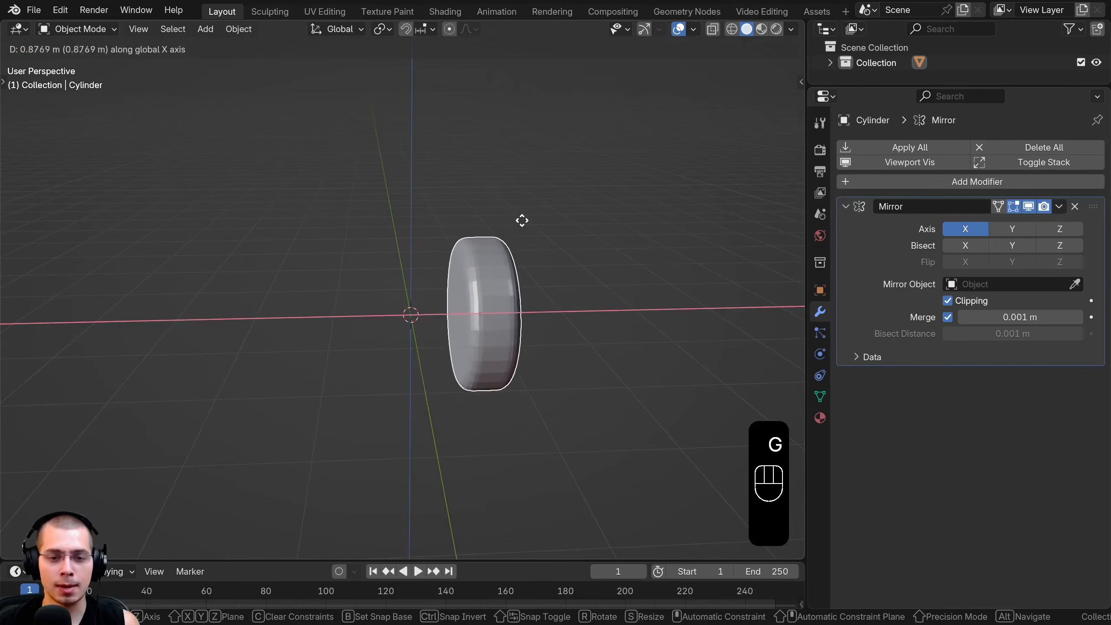
left_click(612, 214)
Step: Move the wheel object slightly back along X toward the world origin
mouse_move(545, 290)
middle_mouse_down("shift")
mouse_move(521, 285)
mouse_move(531, 273)
mouse_move(511, 300)
mouse_move(559, 291)
middle_mouse_up("shift")
key("Tab")
key("Tab")
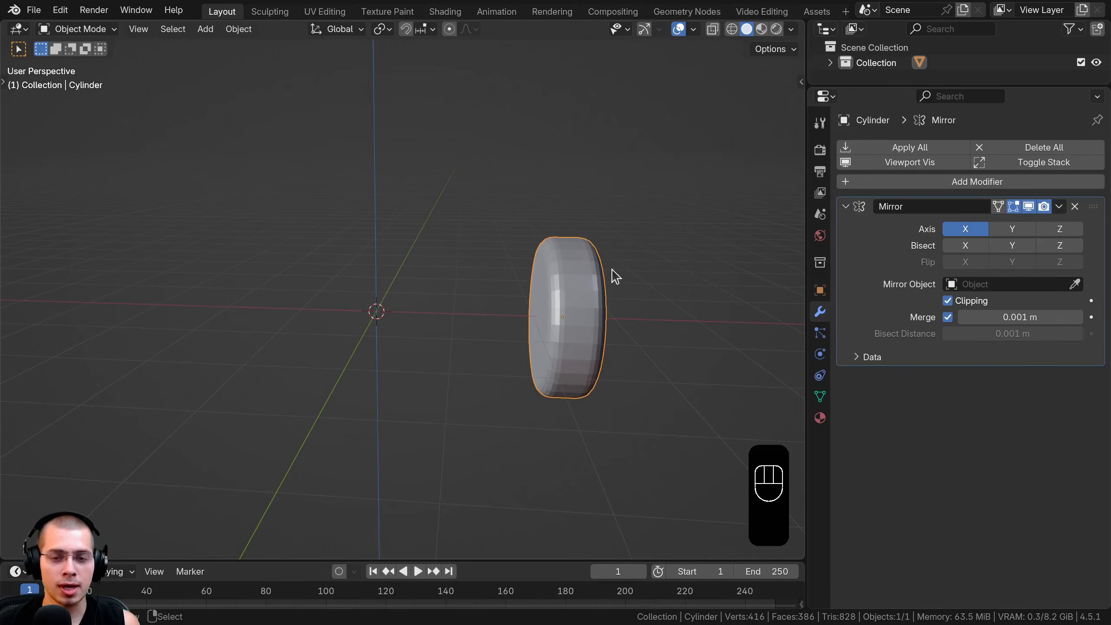
middle_click_drag(215, 291, 297, 253)
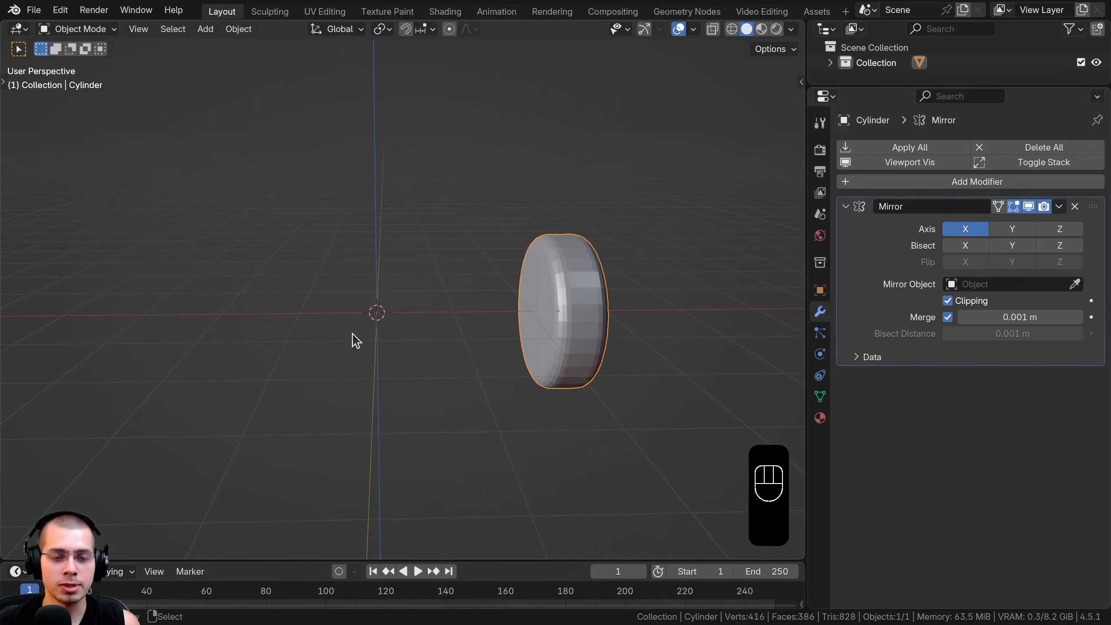
key("g")
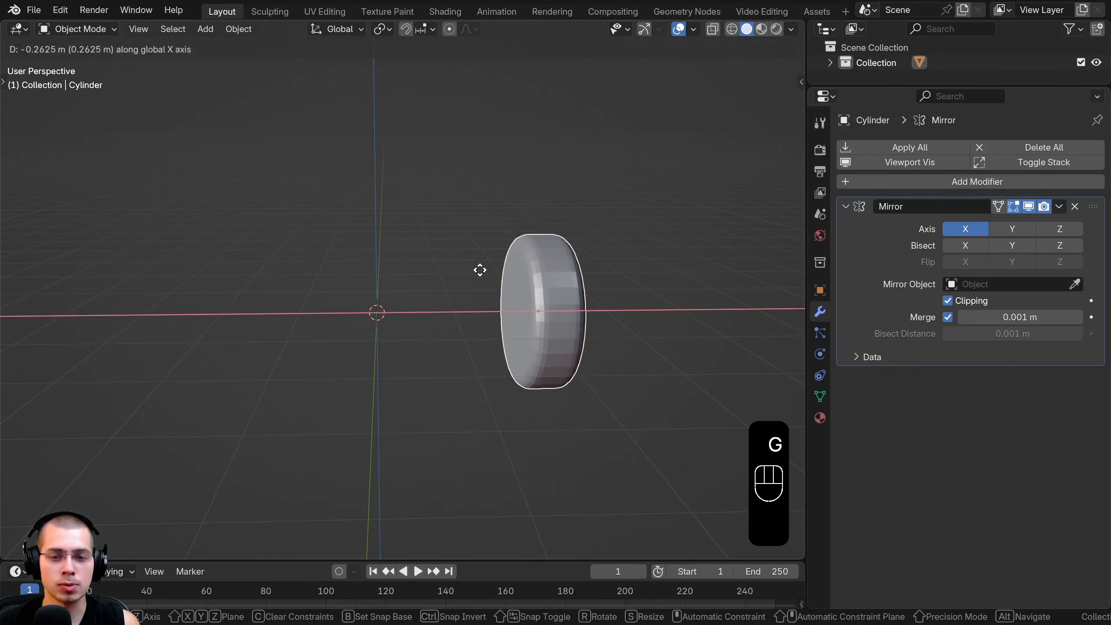
left_click(366, 278)
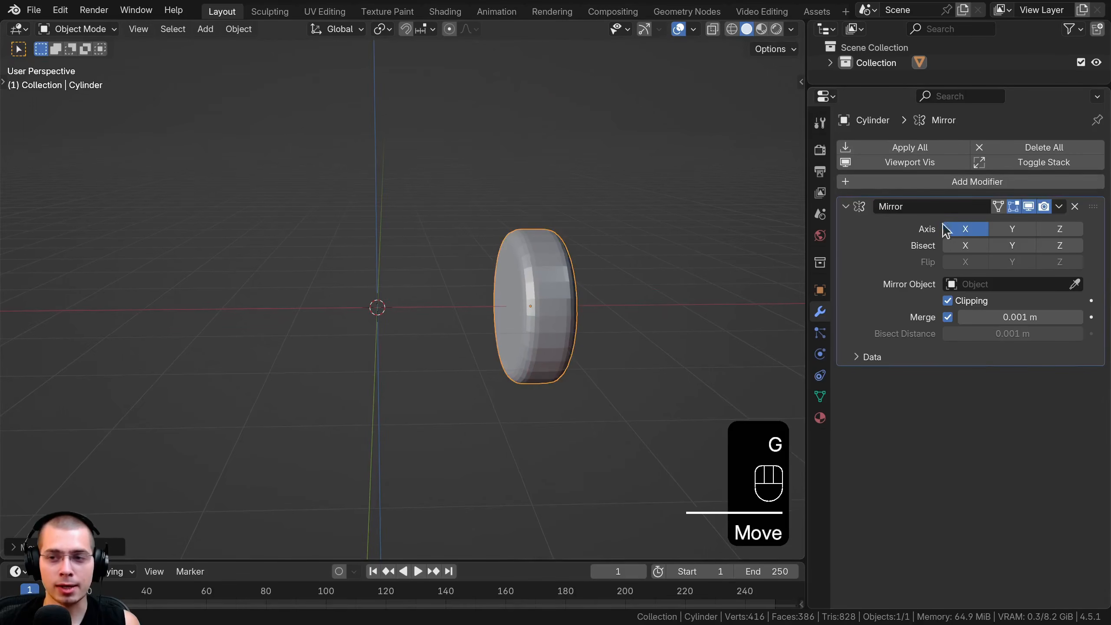
Step: Switch the Mirror modifier's X axis off and on repeatedly to compare the wheel with and without mirroring
left_click(957, 229)
left_click(957, 229)
left_click(957, 229)
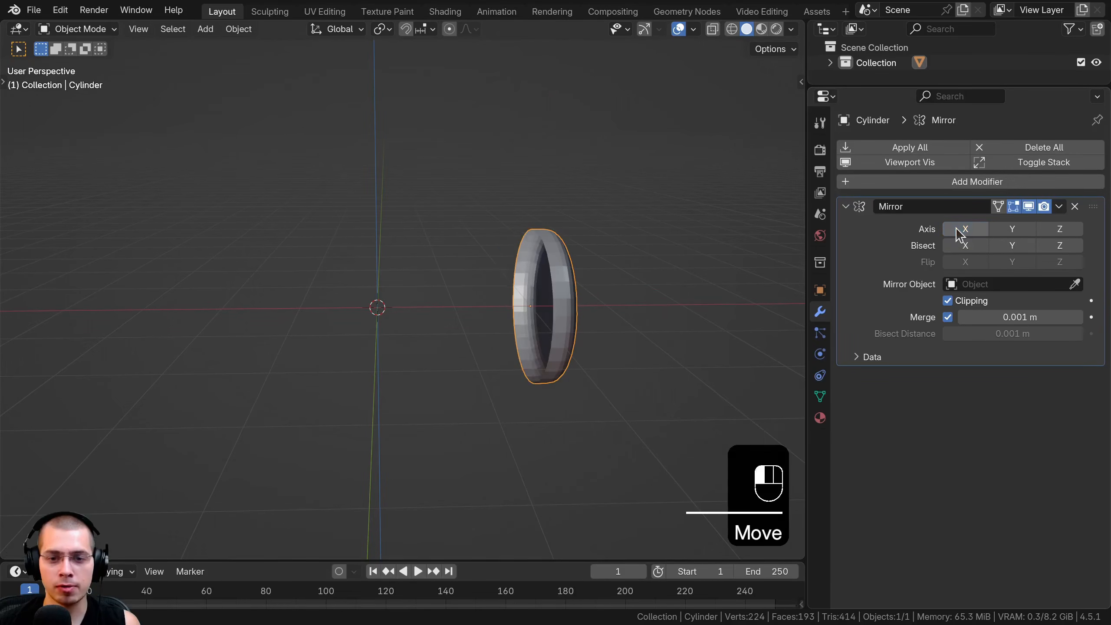
left_click(956, 229)
left_click(957, 229)
left_click(956, 229)
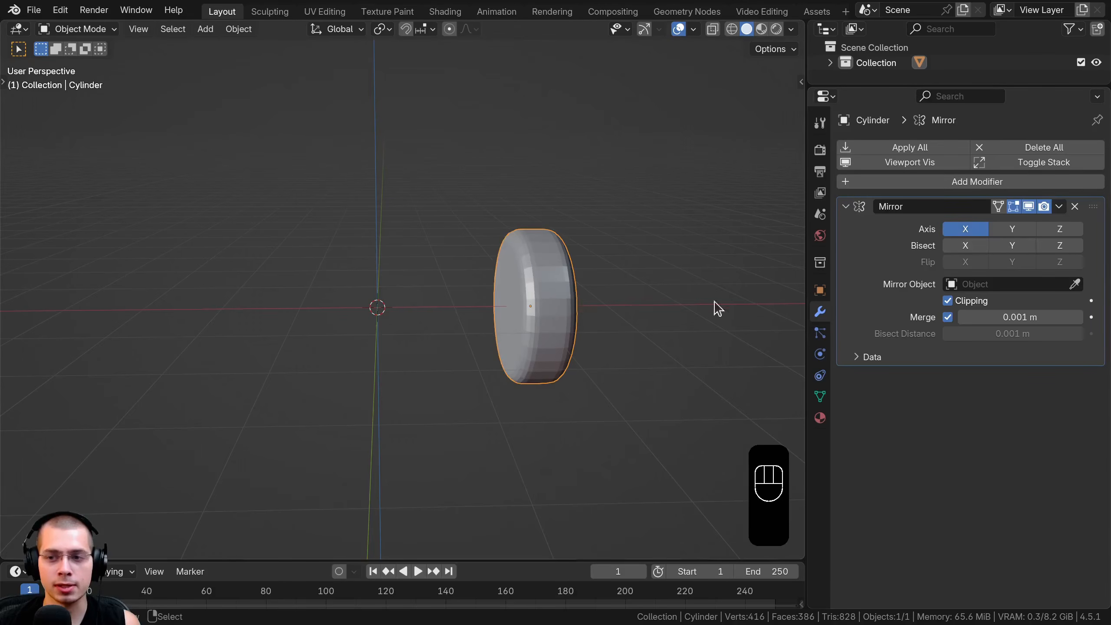
Step: Add a second Mirror modifier to the wheel
left_click(897, 179)
left_click(893, 173)
type("m")
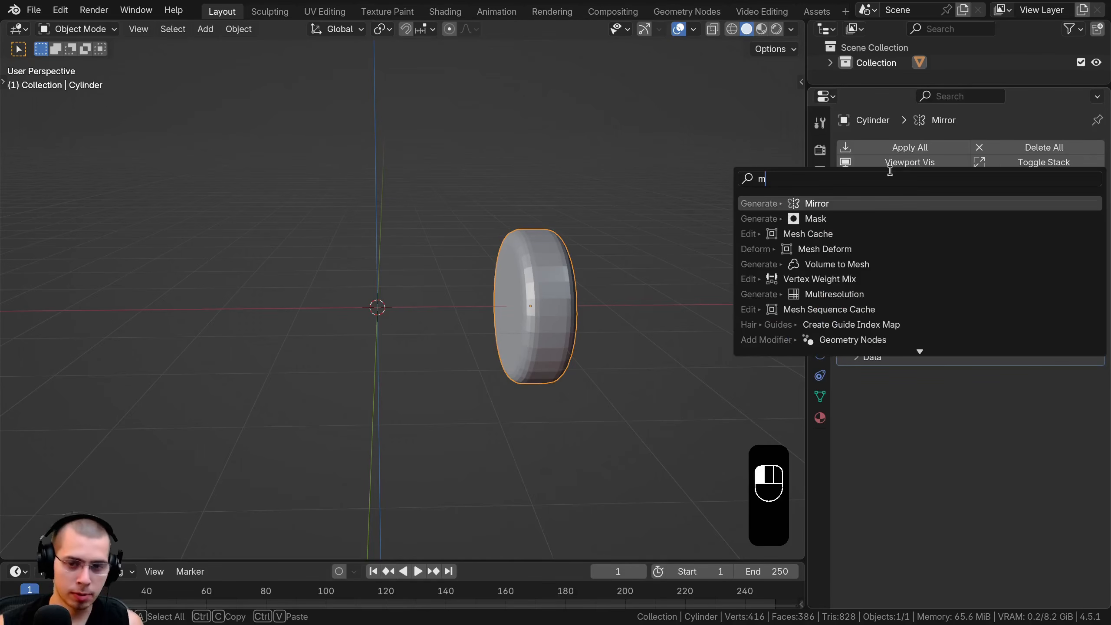
key("Return")
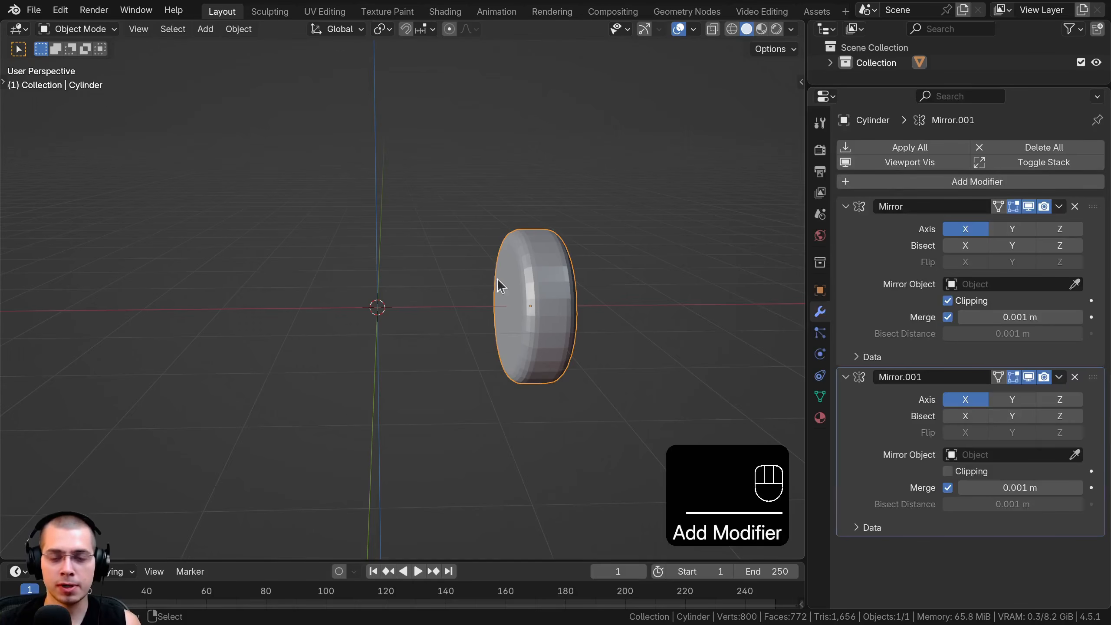
middle_click_drag(498, 280, 525, 274, "shift")
mouse_move(525, 274)
middle_mouse_down()
mouse_move(603, 276)
mouse_move(521, 272)
middle_mouse_up()
scroll(521, 273, "up", 1)
middle_click_drag(521, 272, 381, 266, "shift")
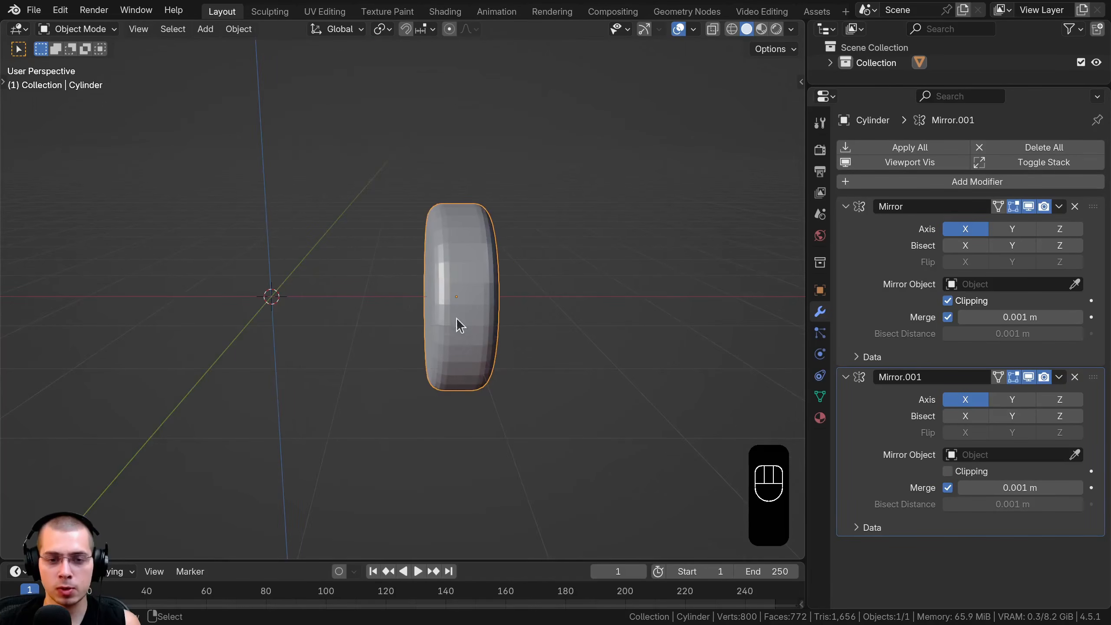
middle_click_drag(459, 291, 577, 315, "shift")
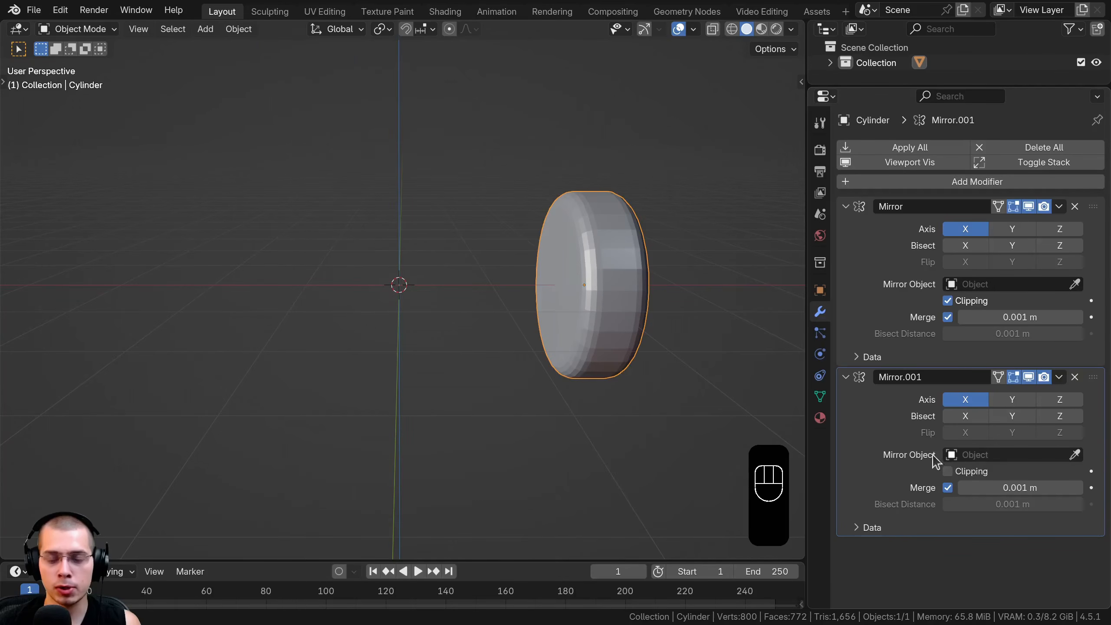
Step: Add a Plain Axes empty at the world origin
key("shift+a")
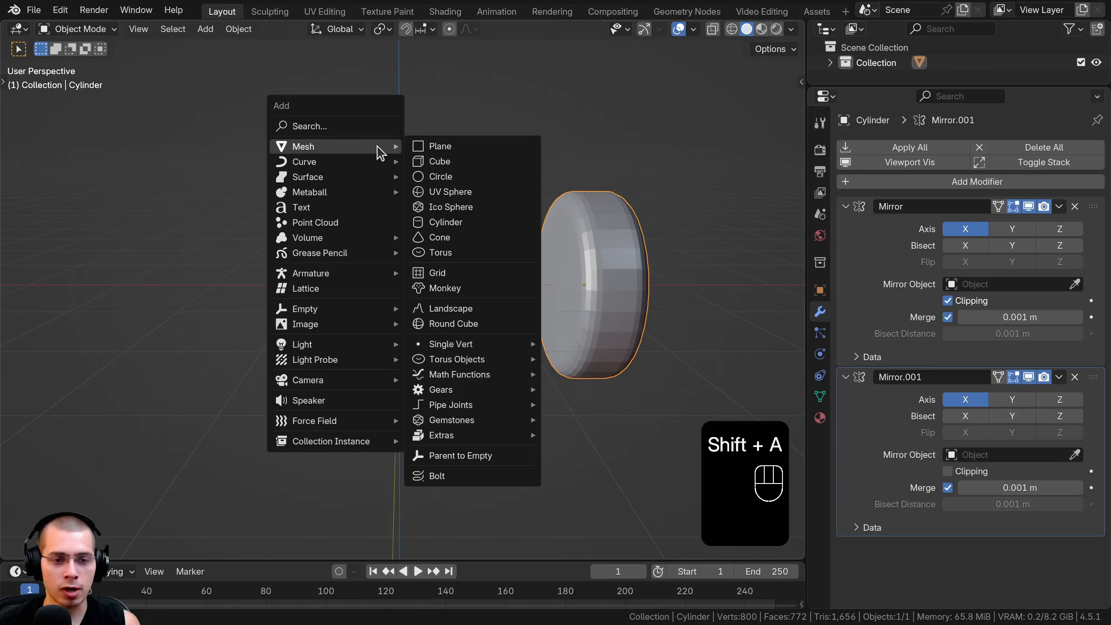
mouse_move(280, 308)
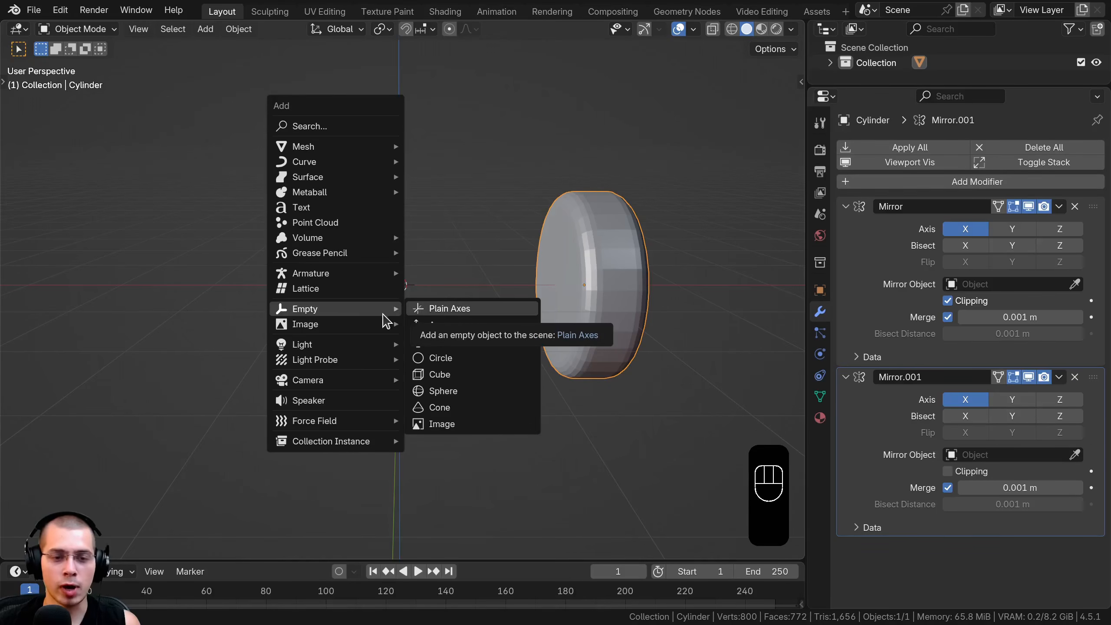
left_click(446, 309)
Step: Move the empty freely around the scene and clear its location to return it to the world origin
key("g")
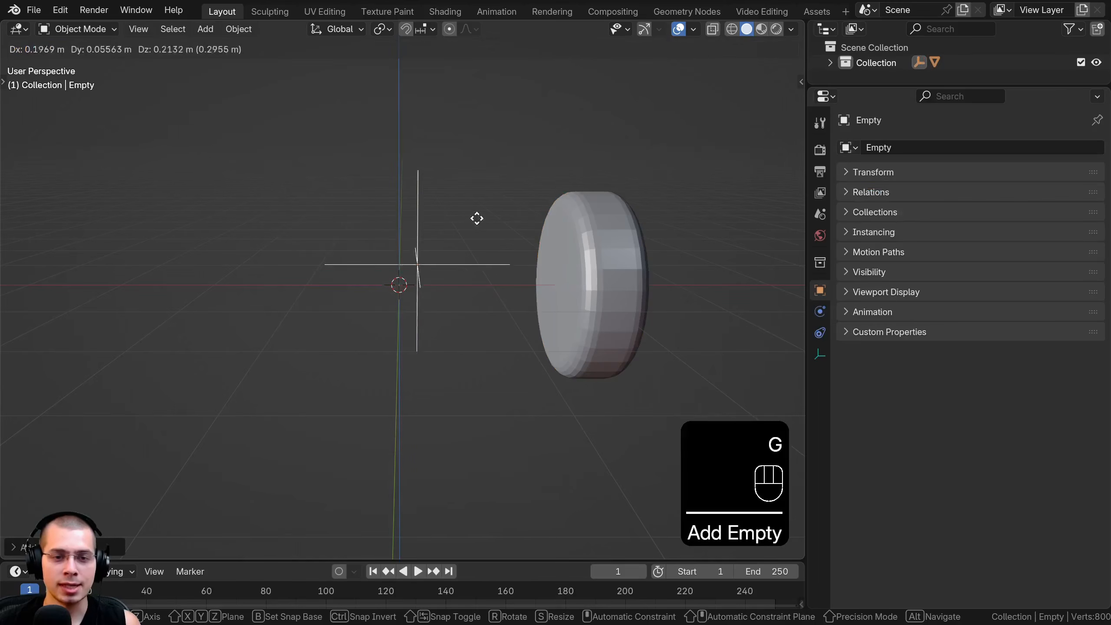
key("g")
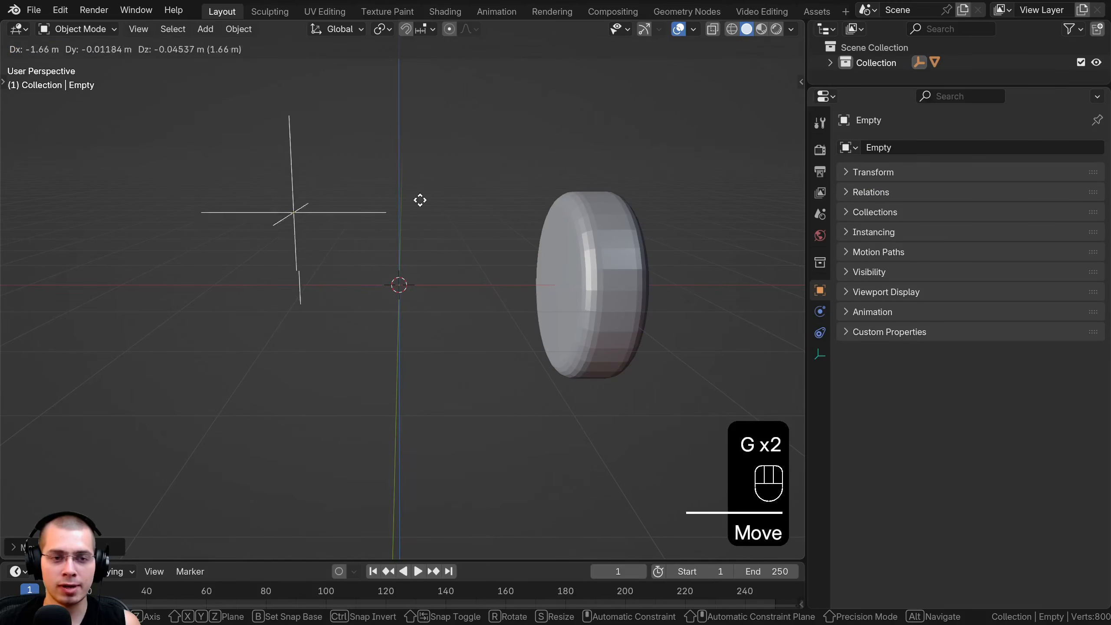
left_click(520, 154)
mouse_move(523, 154)
middle_mouse_down()
mouse_move(502, 158)
mouse_move(541, 158)
middle_mouse_up()
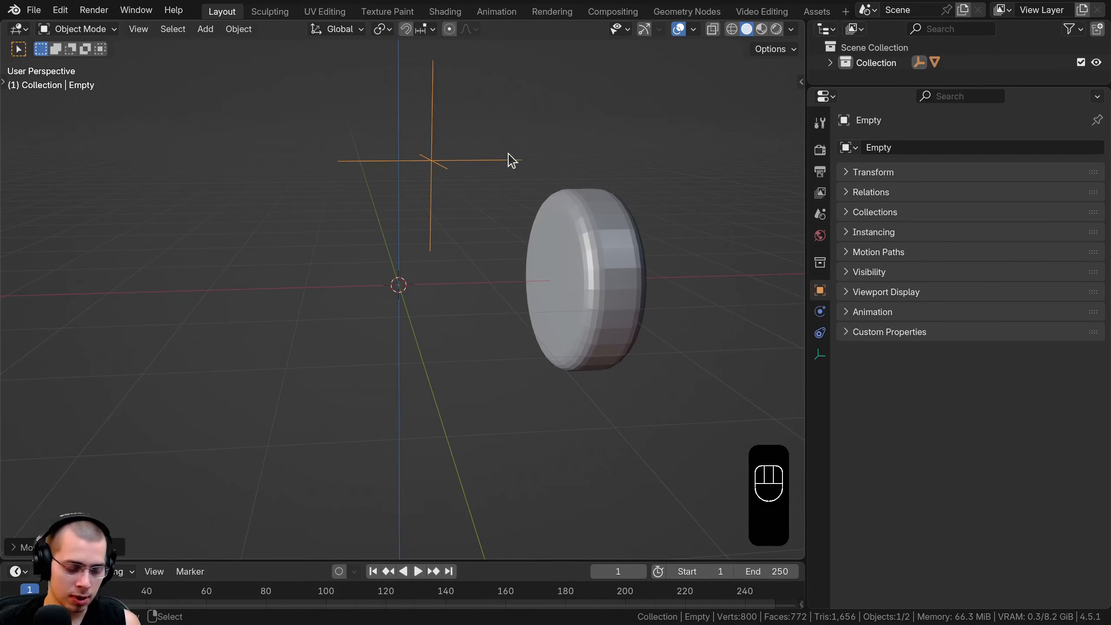
key("g")
left_click(567, 140)
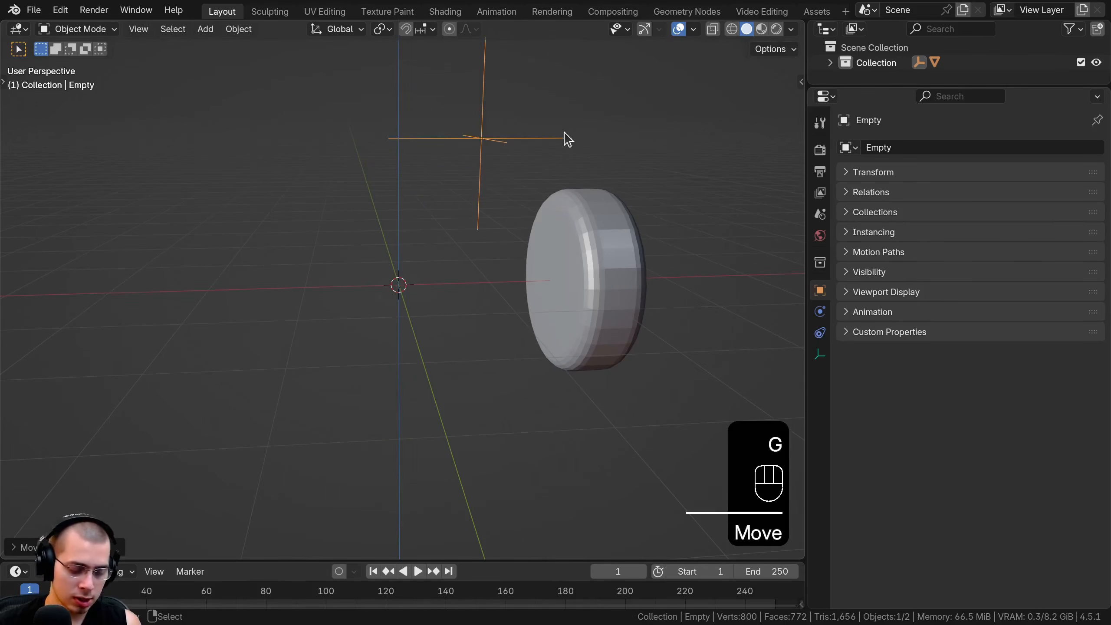
key("alt+g")
middle_click_drag(488, 353, 478, 350)
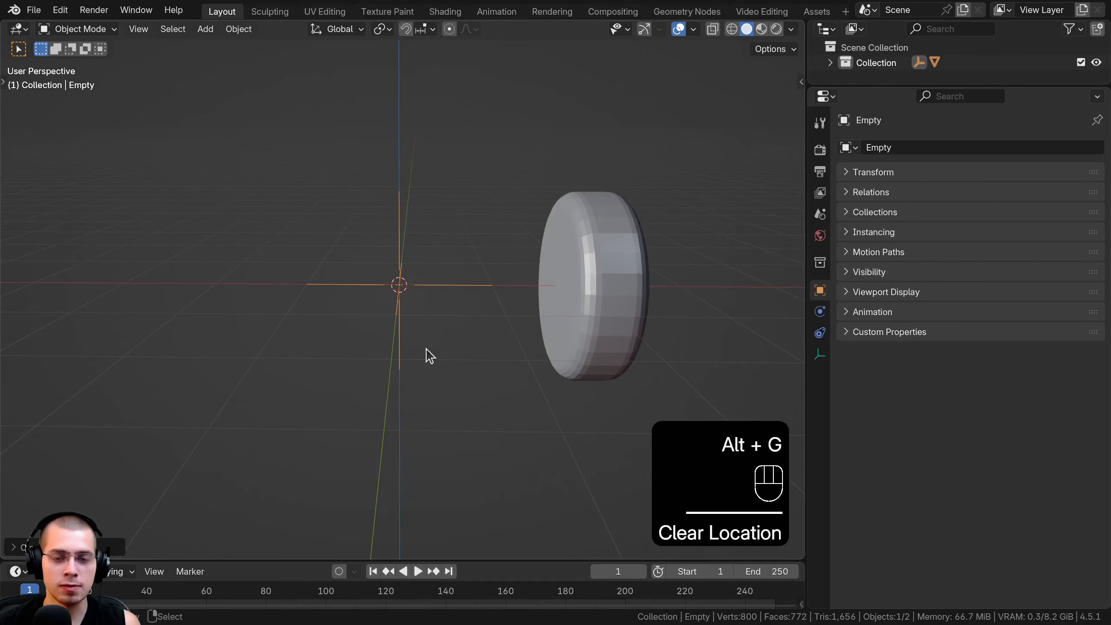
Step: Set the Empty as the Mirror Object of the wheel's second Mirror modifier
left_click(584, 209)
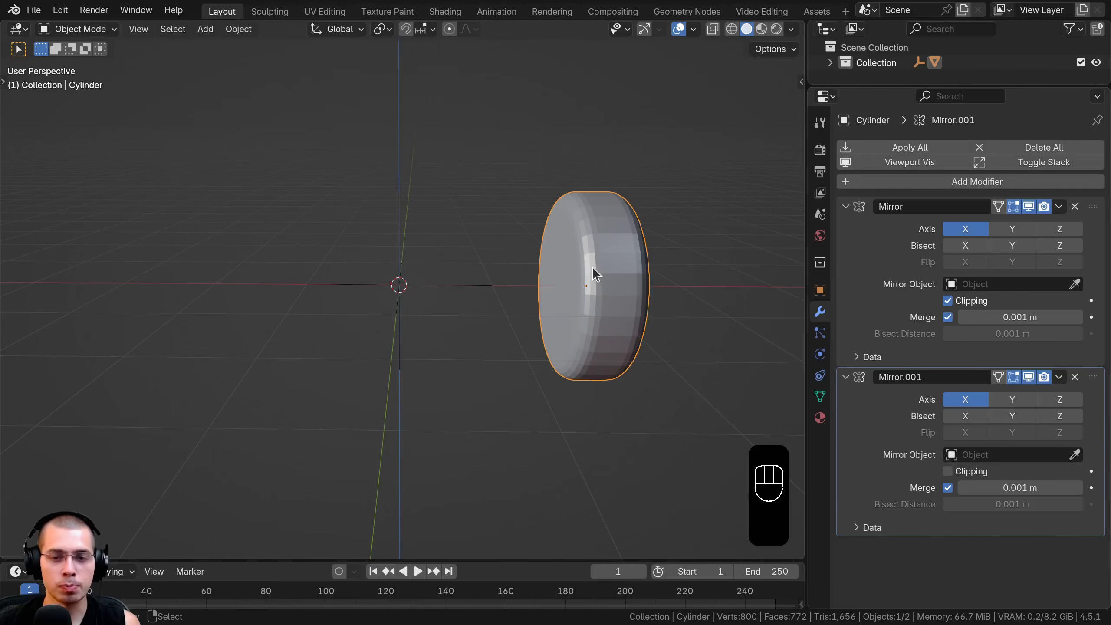
left_click(1074, 455)
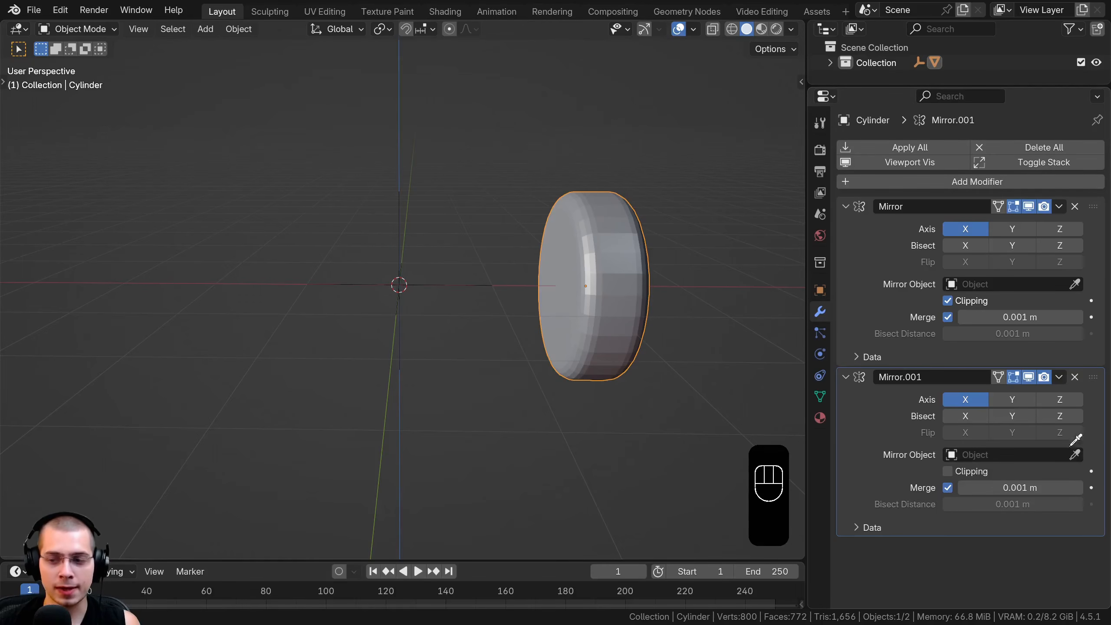
left_click(423, 282)
left_click(989, 459)
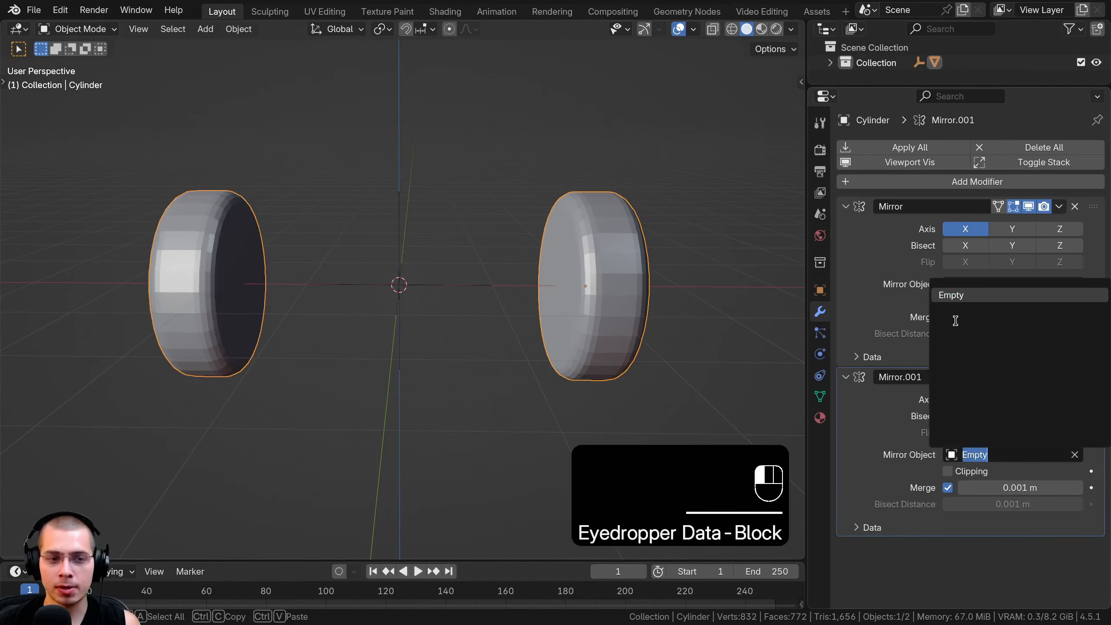
left_click(476, 372)
scroll(459, 337, "down", 1)
middle_click_drag(440, 290, 448, 311, "shift")
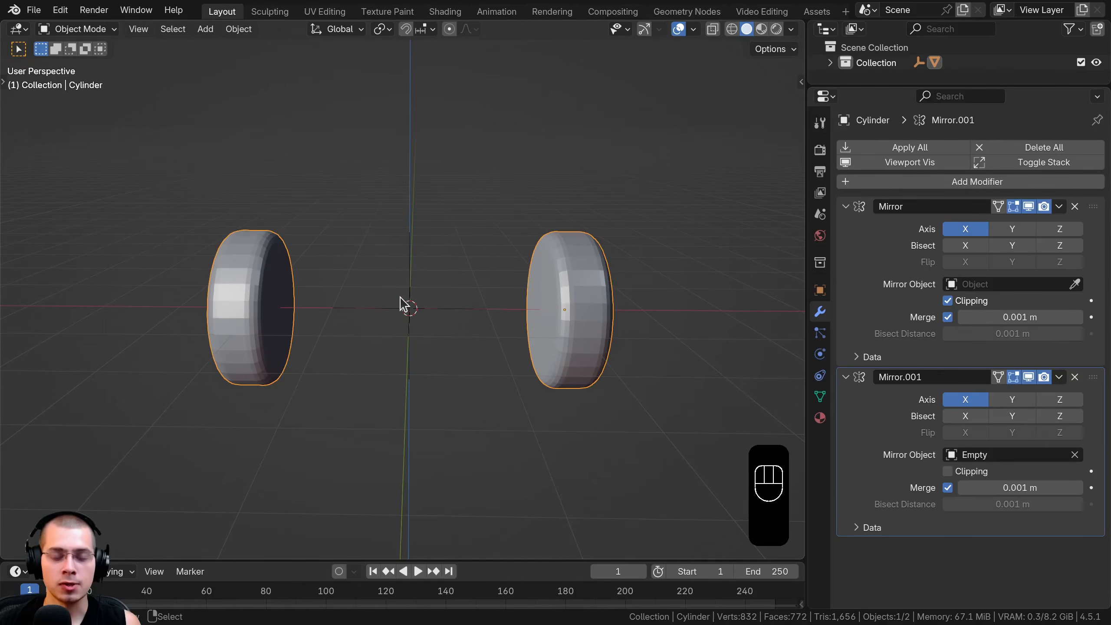
Step: Try moving the empty back and forth along the X axis to change the spacing between the two wheels
left_click(409, 271)
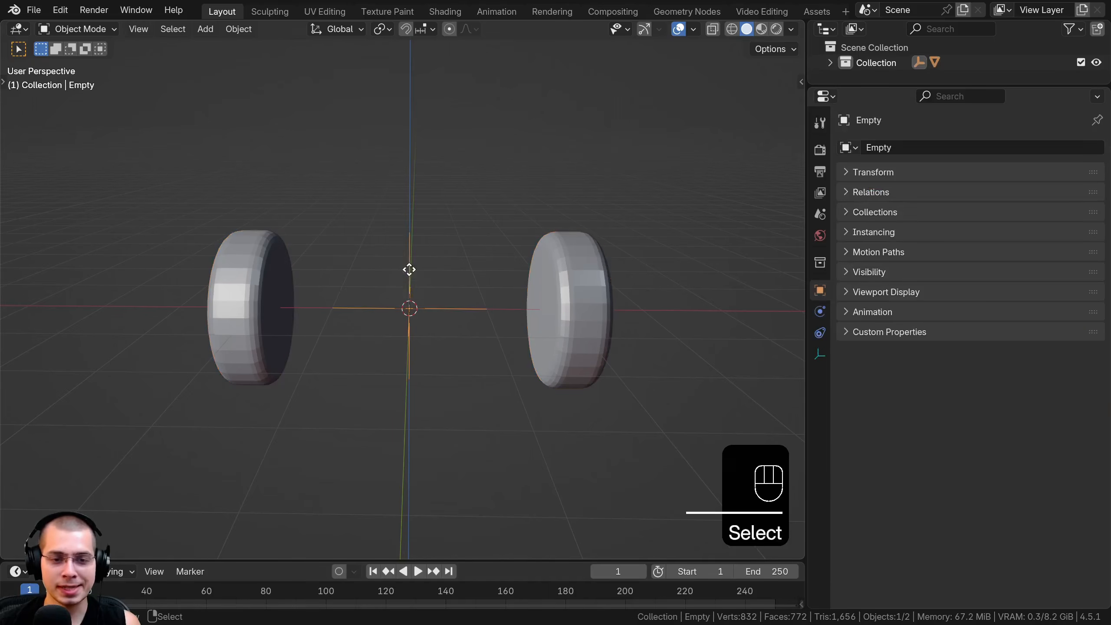
key("g")
right_click(416, 277)
key("g")
key("x")
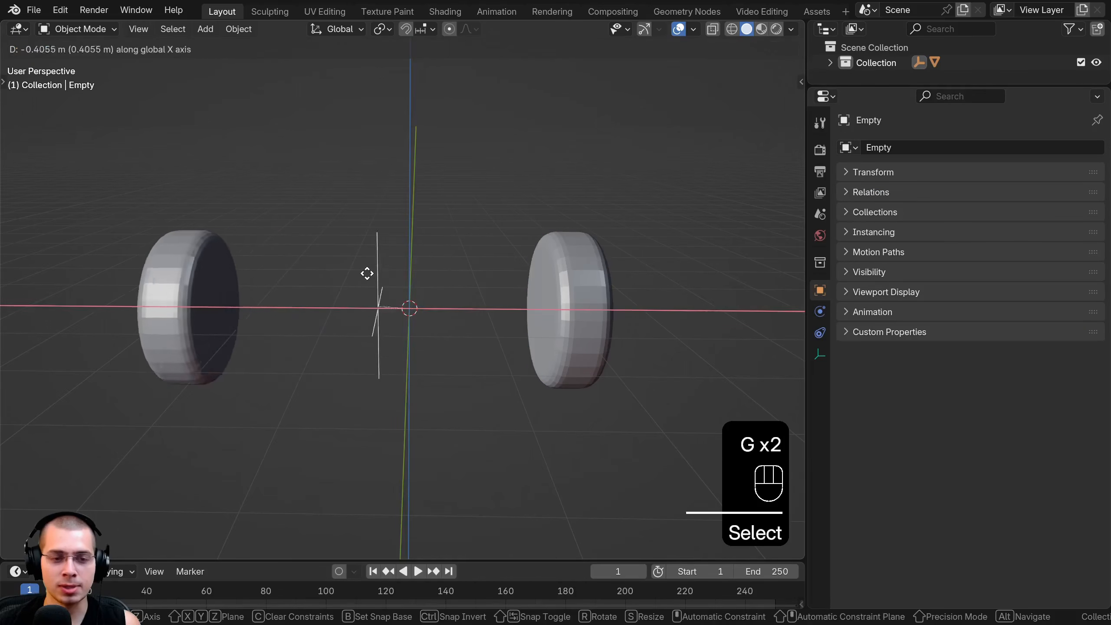
right_click(432, 256)
key("g")
key("x")
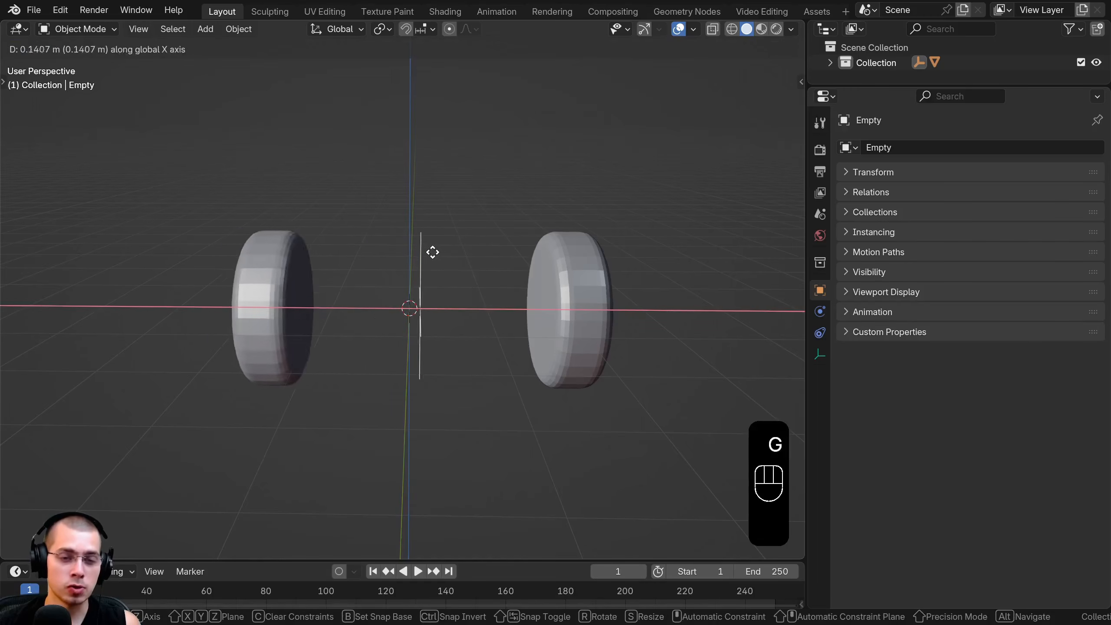
left_click(372, 251)
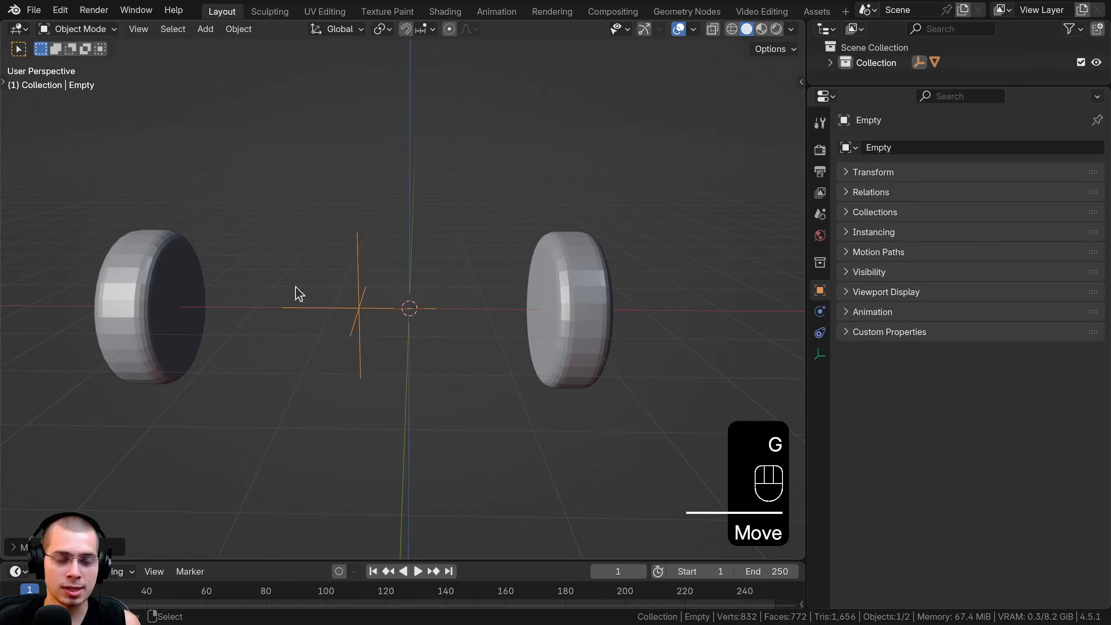
key("g")
key("x")
left_click(331, 284)
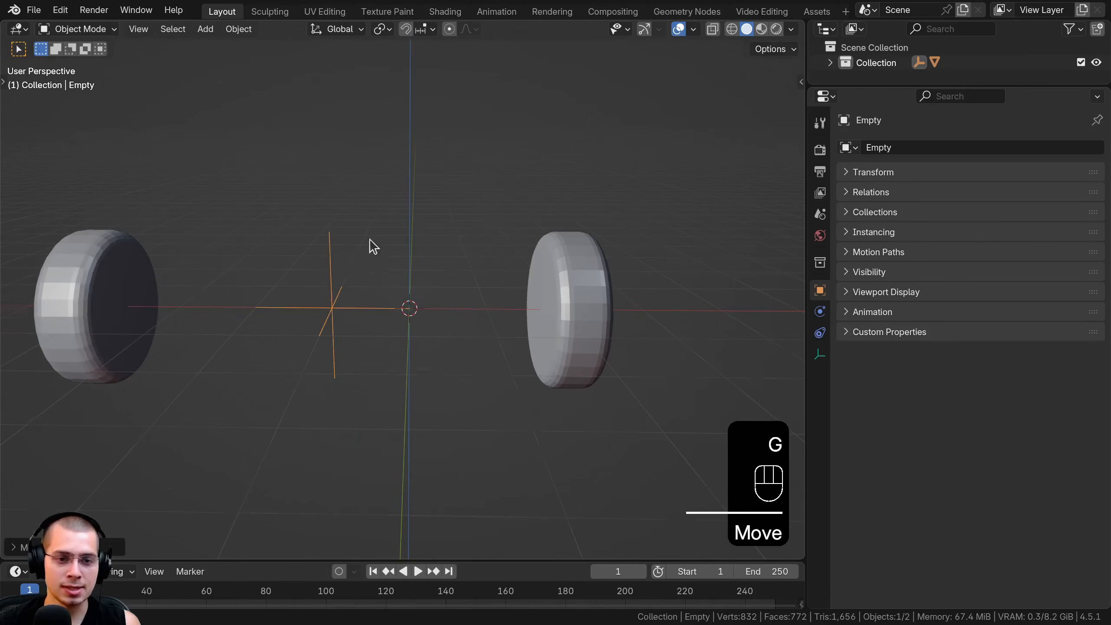
middle_click_drag(372, 245, 304, 255)
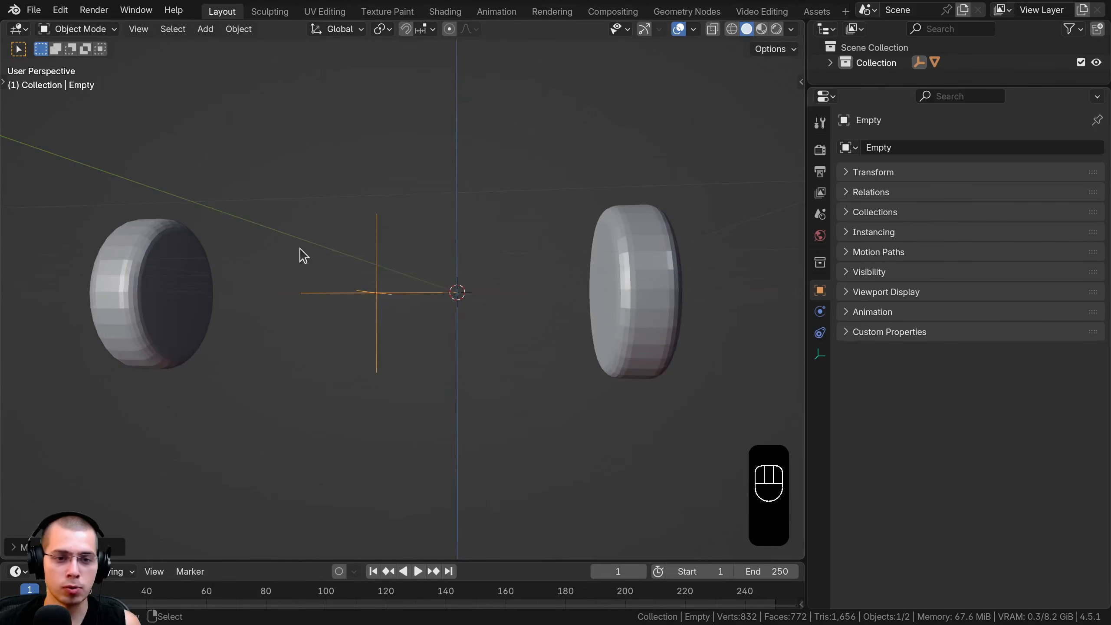
middle_click_drag(388, 306, 437, 303, "shift")
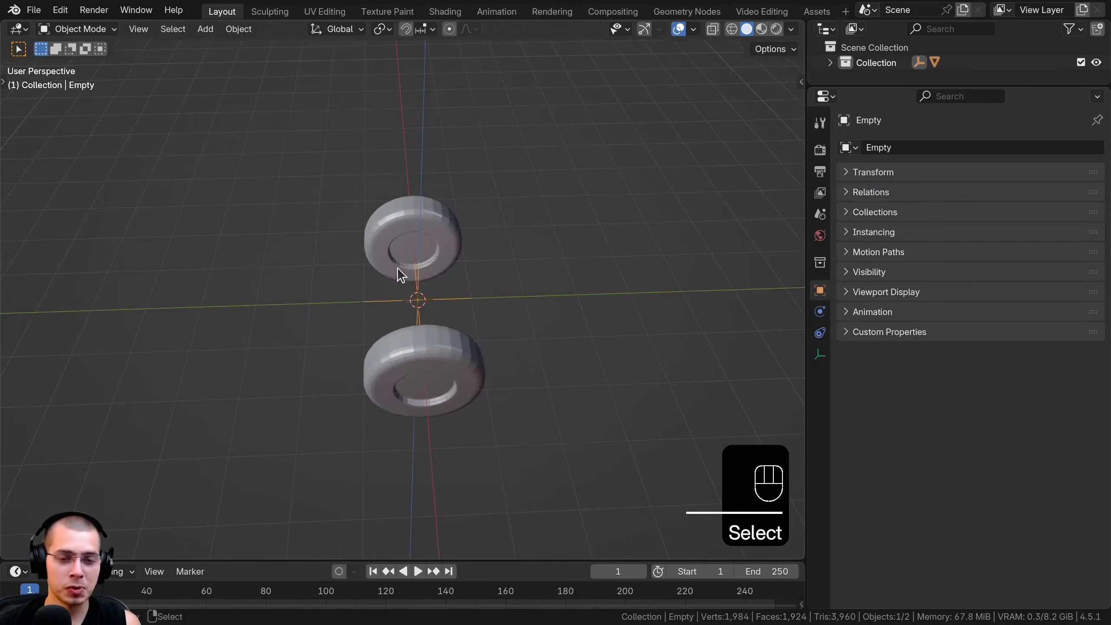
Step: Move the empty about 2.38 m along the Y axis, away from the pair of wheels
scroll(397, 281, "up", 2)
key("g")
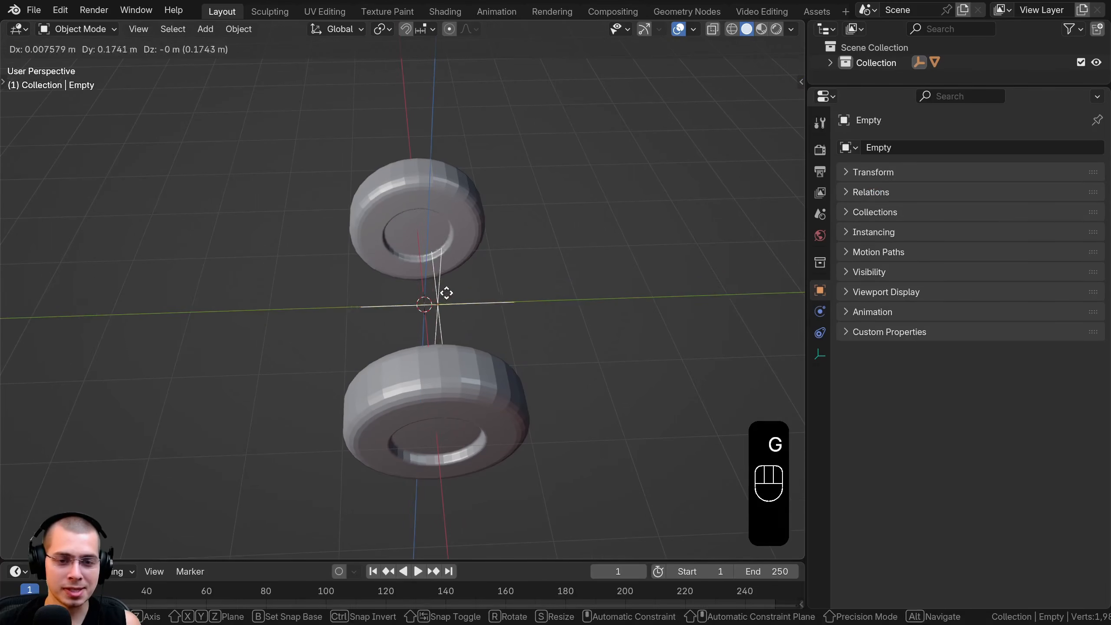
key("y")
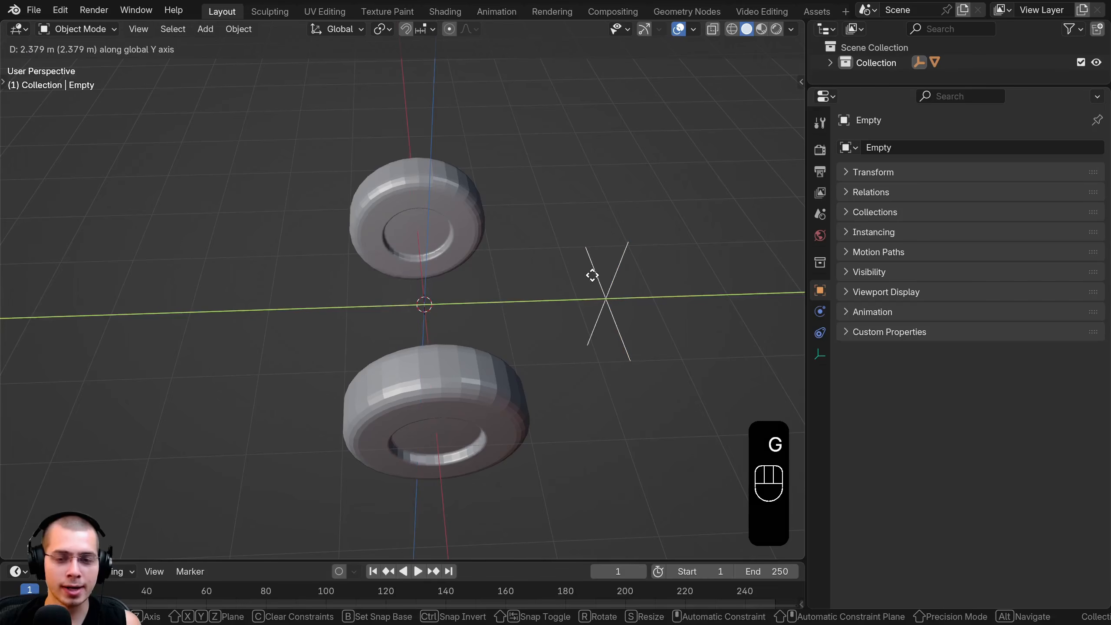
left_click(593, 275)
Step: Nudge the empty slightly along the X axis and adjust its position along the Y axis
middle_click_drag(596, 298, 643, 331)
key("g")
key("x")
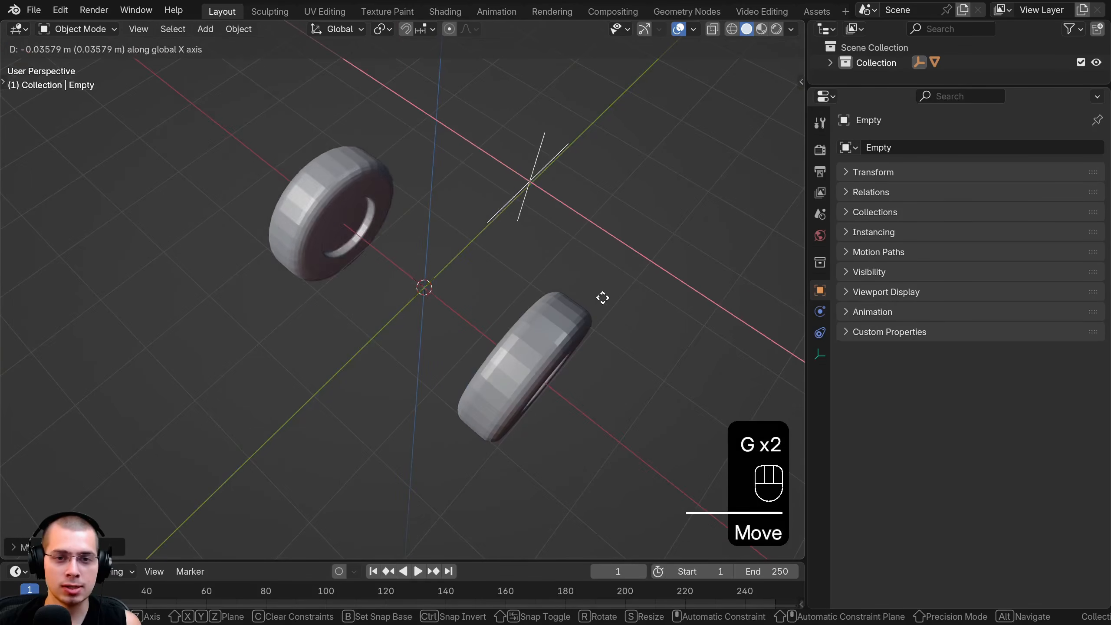
left_click(583, 298)
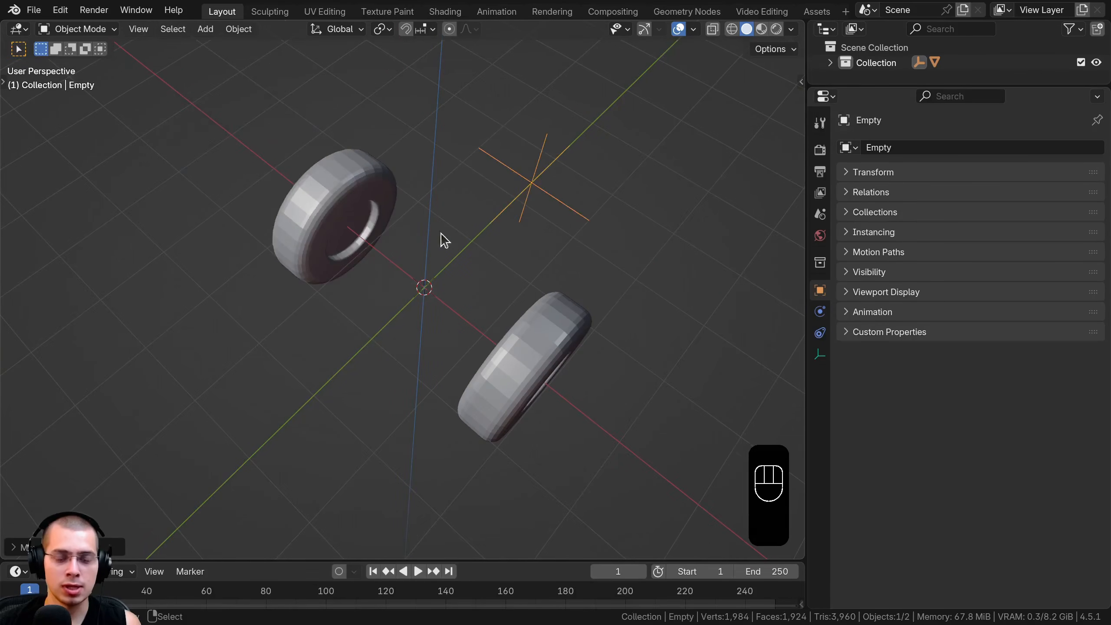
middle_click_drag(444, 240, 390, 298)
key("g")
key("y")
left_click(582, 324)
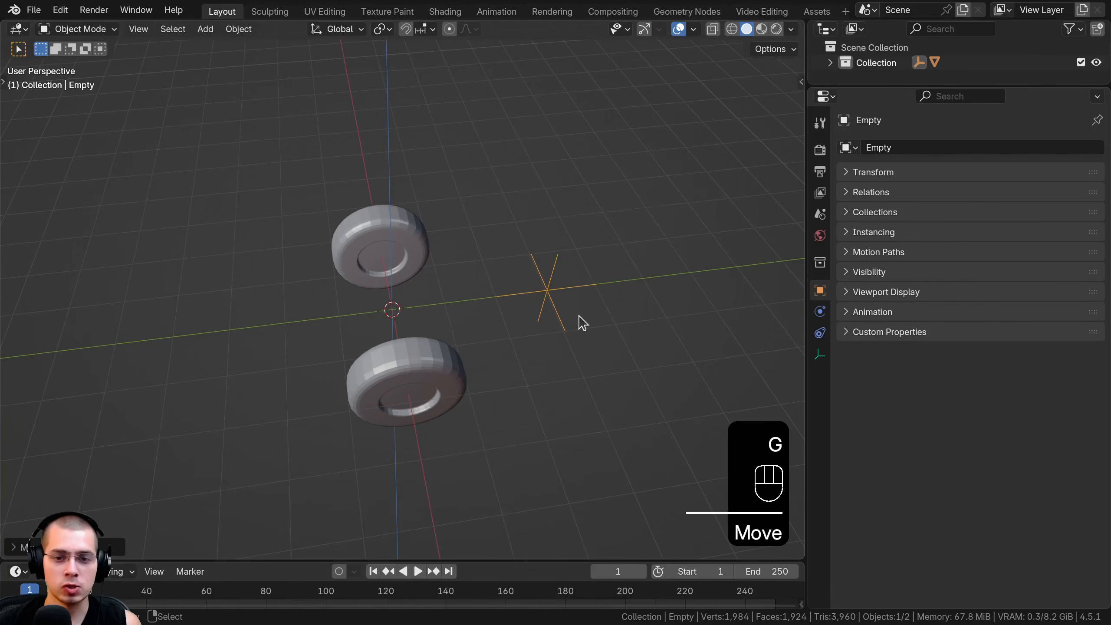
Step: Switch the X axis of the wheel's second Mirror modifier off and on to compare, and enable its Y axis in addition
left_click(364, 214)
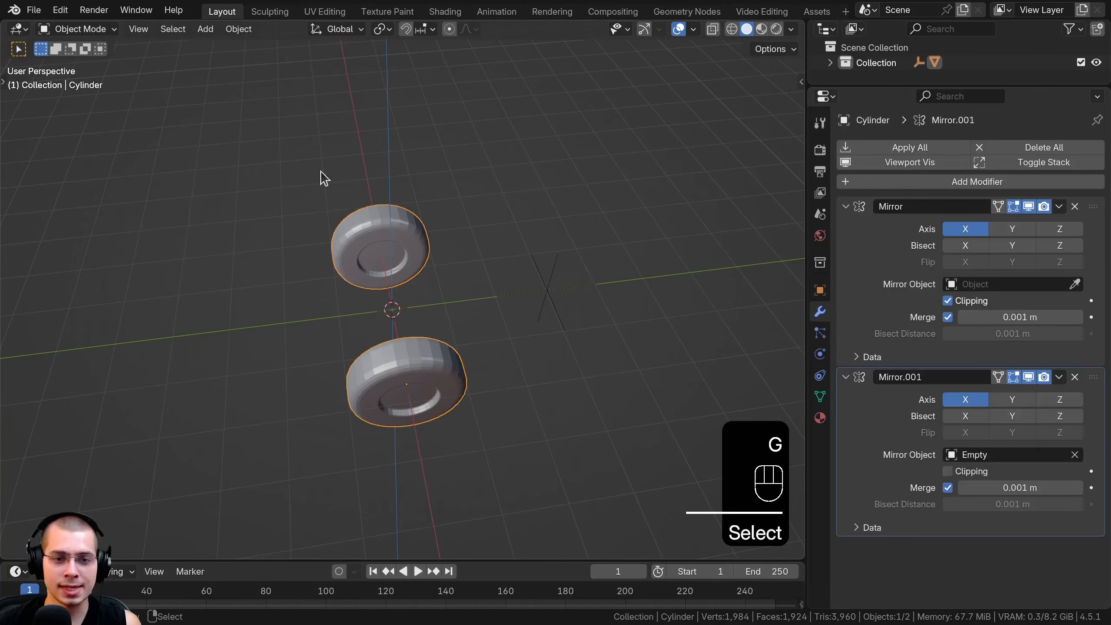
left_click(966, 401)
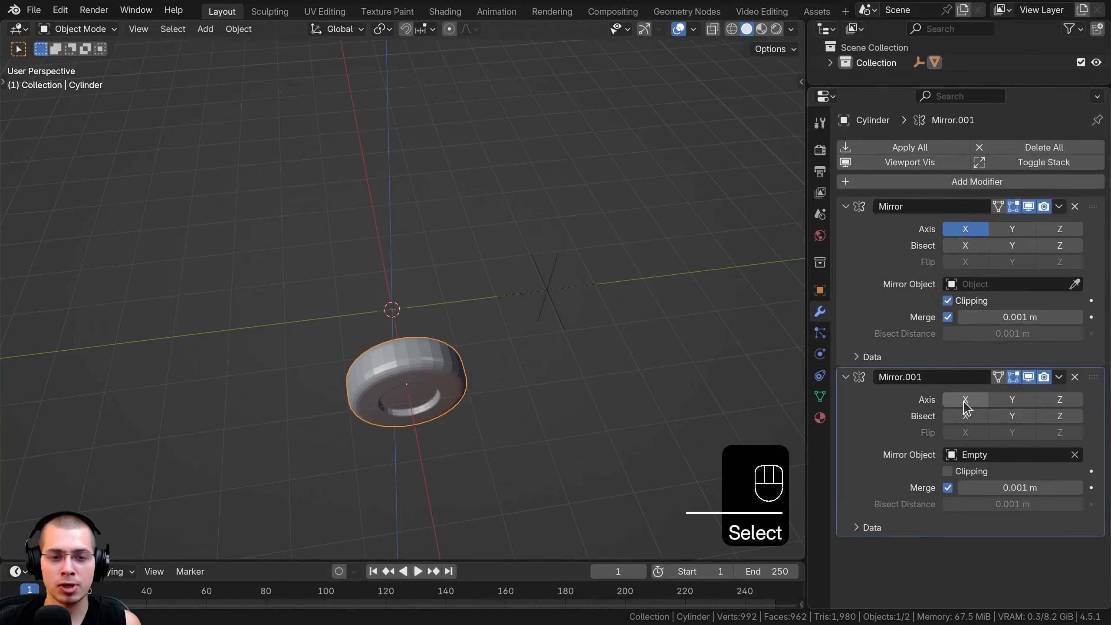
left_click(966, 401)
left_click(965, 401)
left_click(966, 401)
left_click(1011, 401)
left_click(1010, 400)
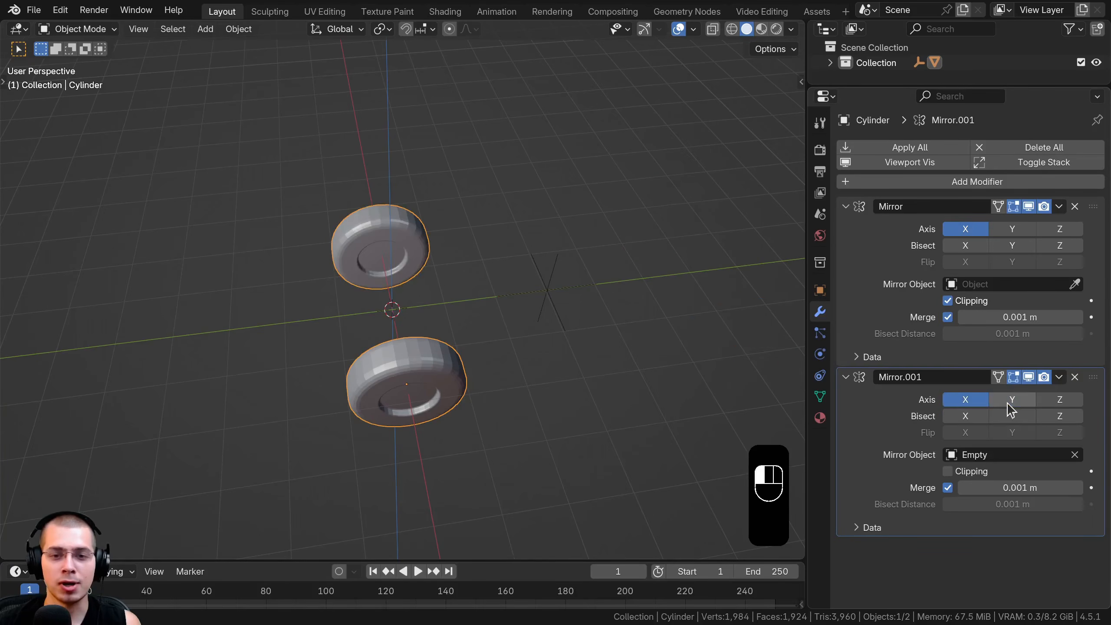
left_click(1011, 400)
Step: Move the empty along the Y axis toward the world origin to bring the two pairs of wheels closer together
middle_click_drag(503, 421, 529, 325)
left_click(528, 325)
key("g")
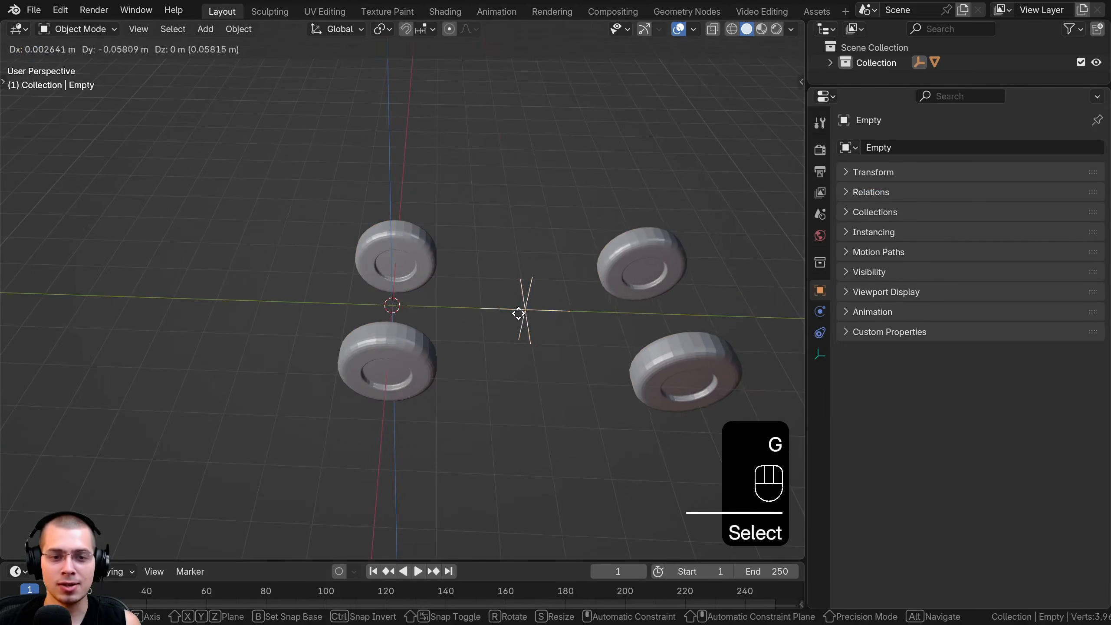
key("y")
left_click(503, 315)
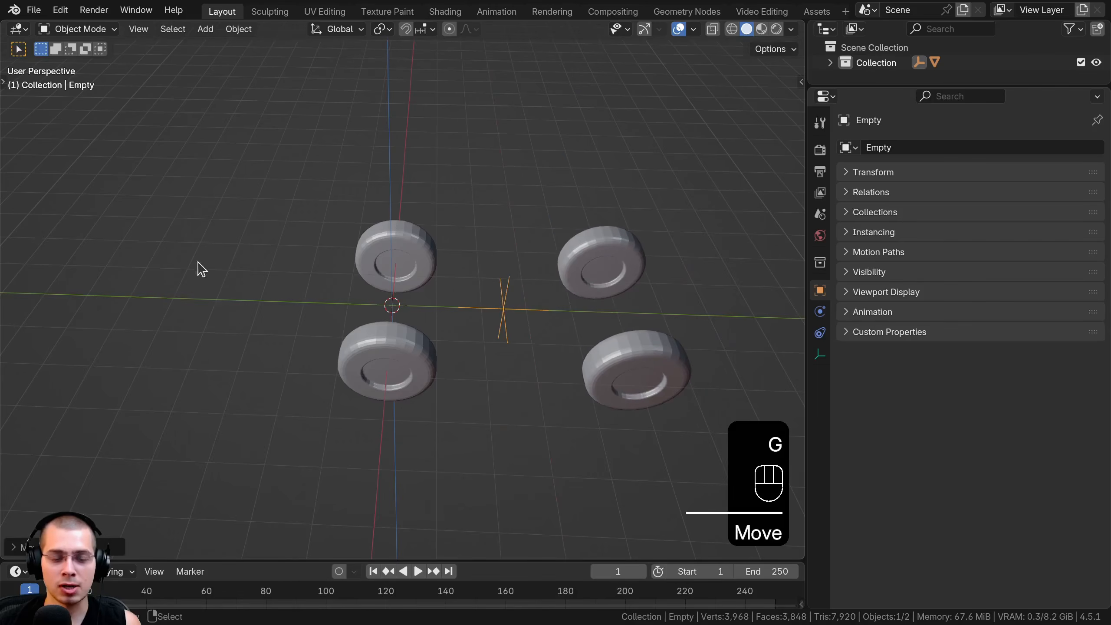
middle_click_drag(199, 267, 460, 292)
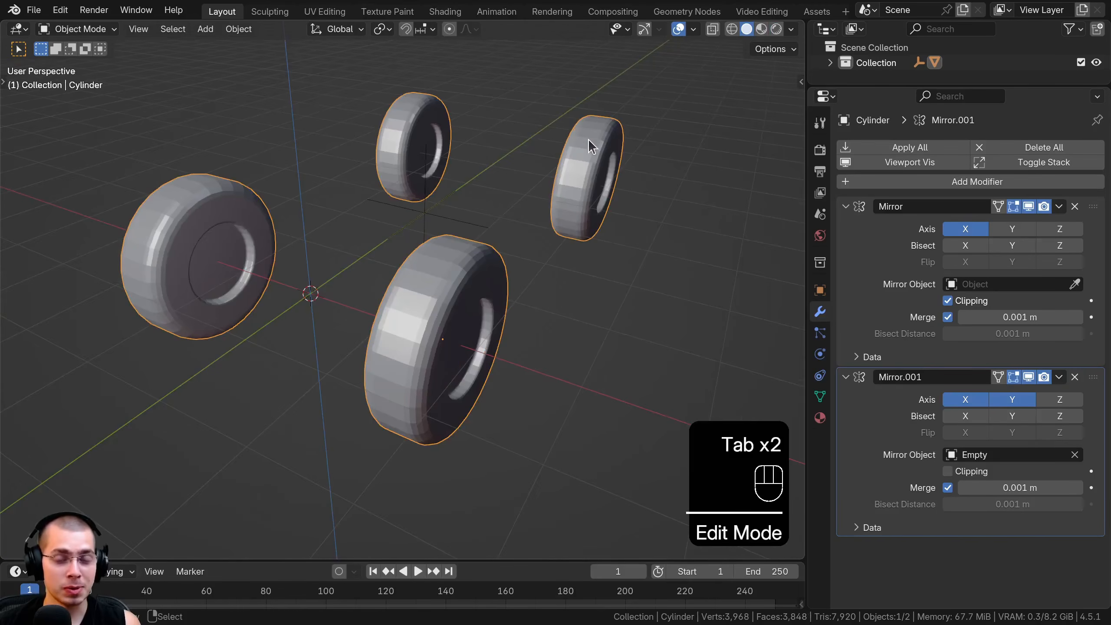
Step: Examine the wheel's original geometry in Edit Mode by selecting the whole mesh, and return to Object Mode
key("Tab")
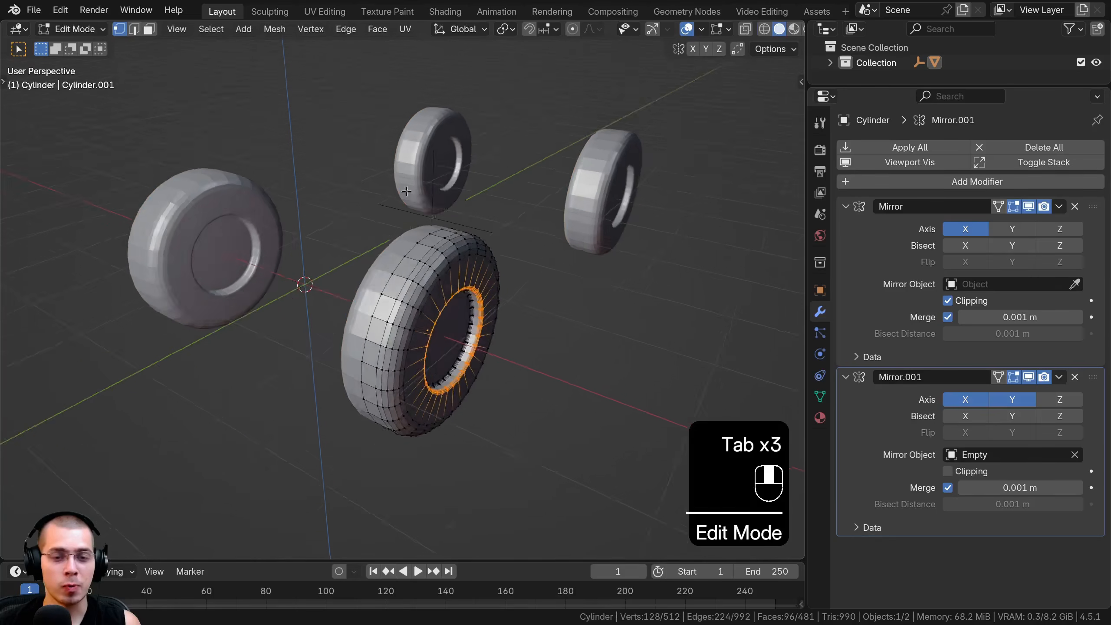
middle_click_drag(581, 166, 554, 305)
key("a")
key("a")
middle_click_drag(446, 299, 462, 225)
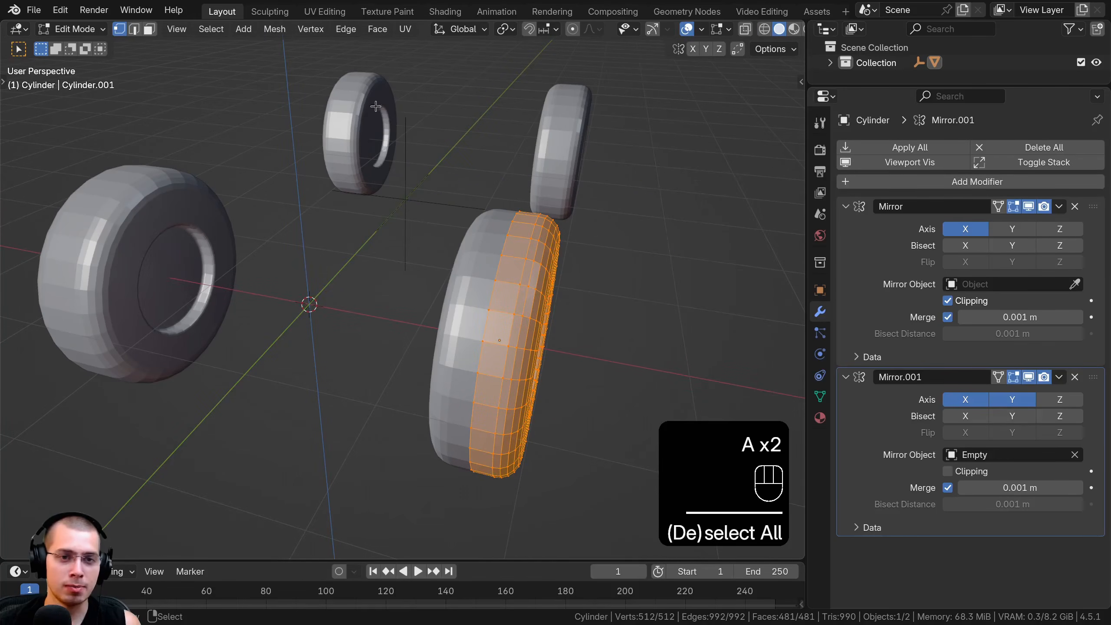
key("Tab")
middle_click_drag(376, 106, 541, 319)
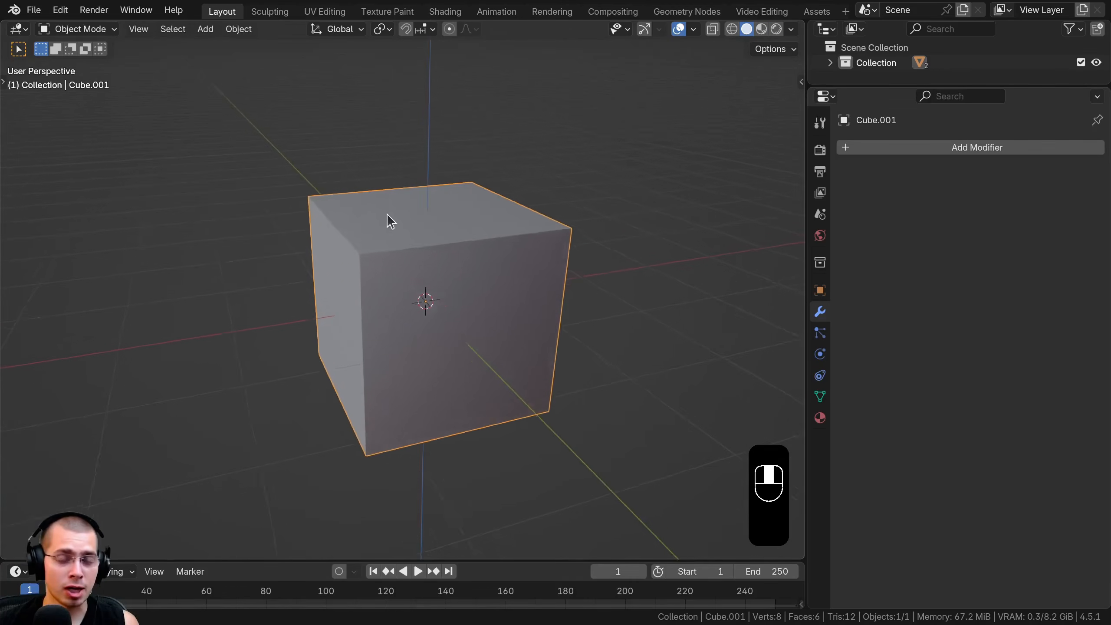
Step: Add a Mirror modifier to the cube
middle_click_drag(387, 214, 301, 191)
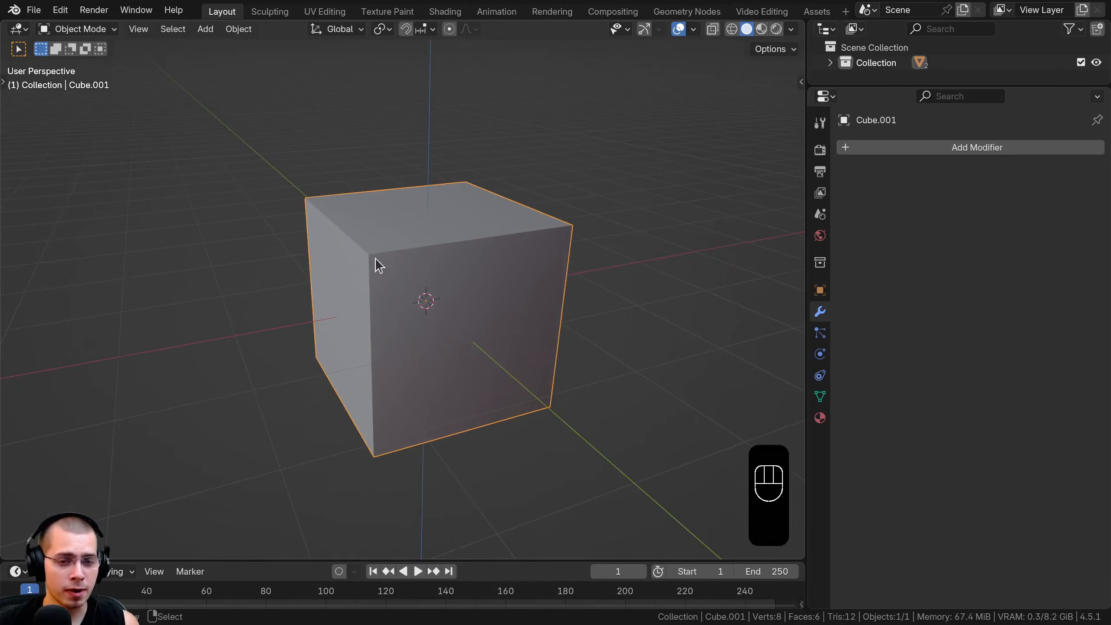
middle_click_drag(294, 350, 295, 203)
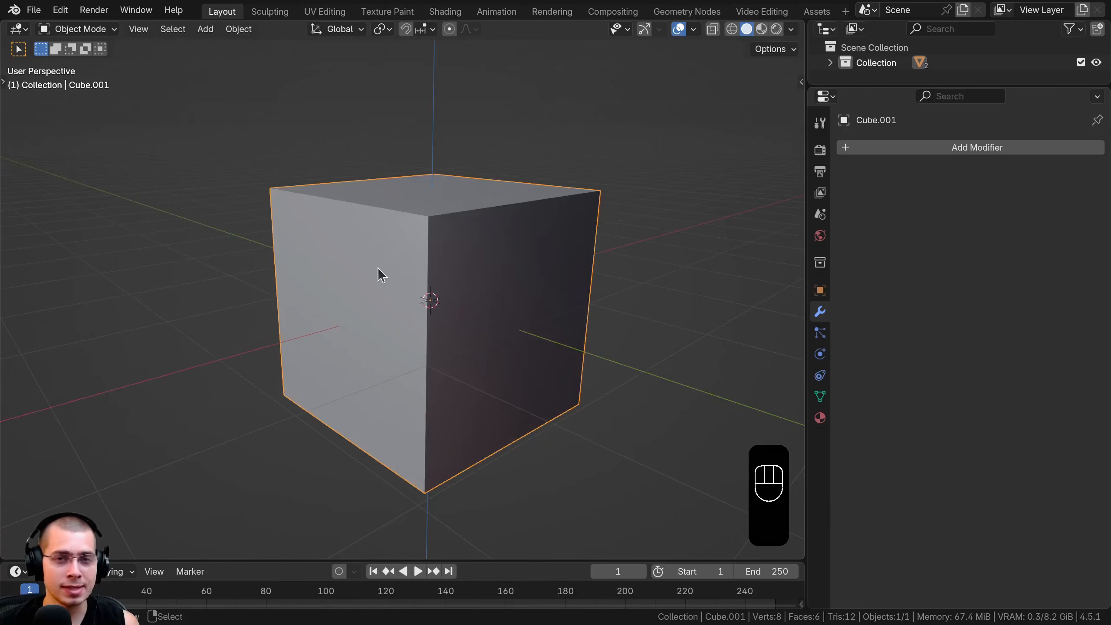
middle_click_drag(380, 274, 590, 290)
left_click(969, 149)
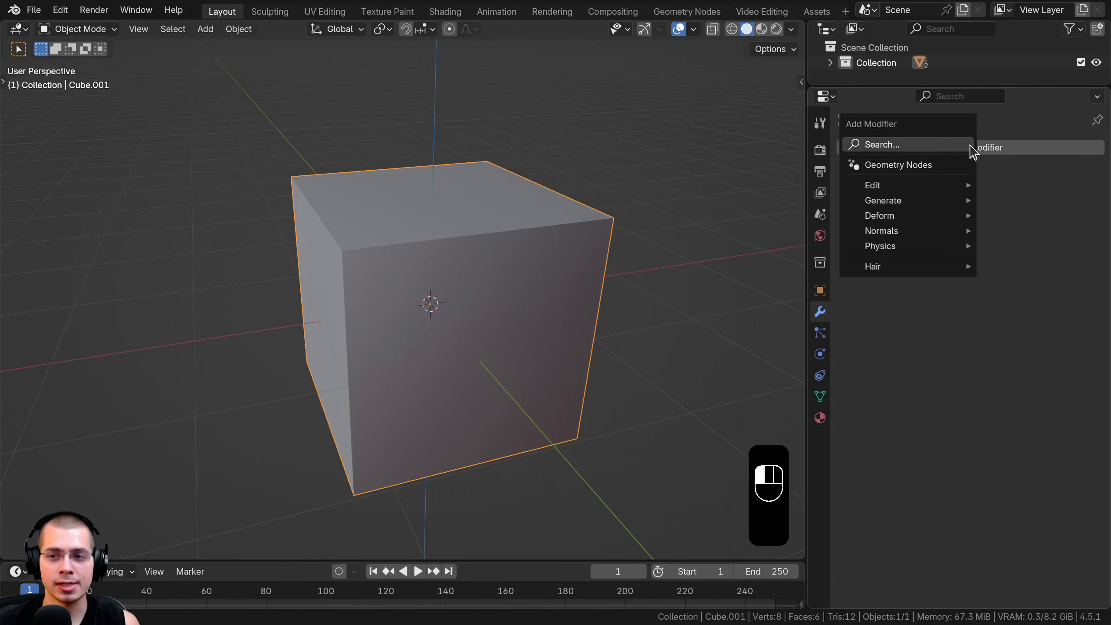
type("mi")
key("Return")
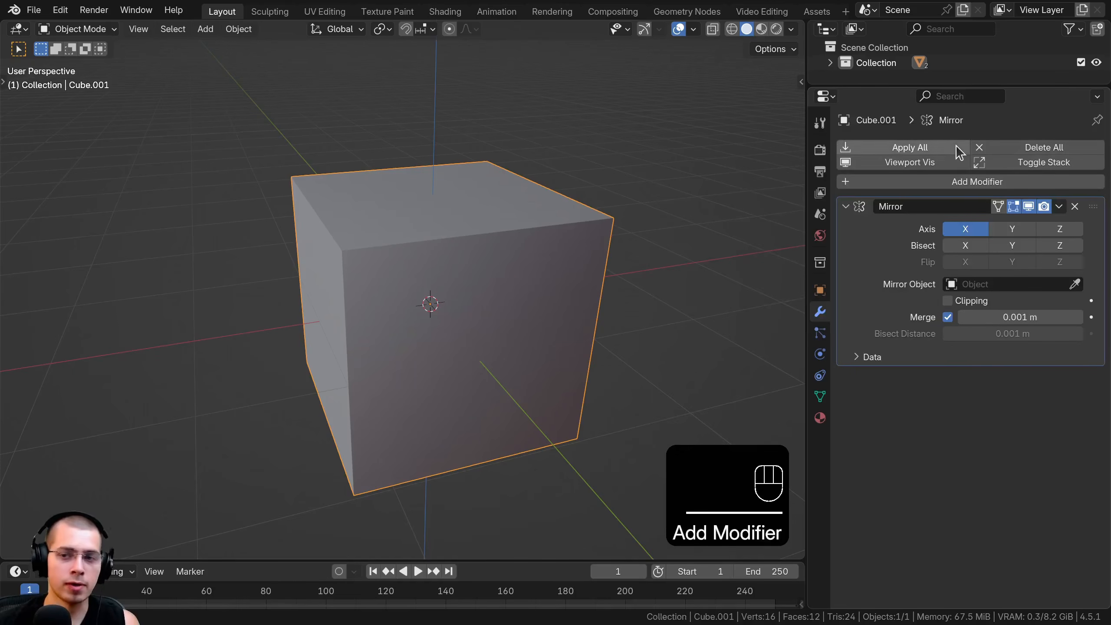
Step: In Edit Mode, move the cube's negative X face along the X axis past the centre, leaving a gap between the mirrored halves
key("Tab")
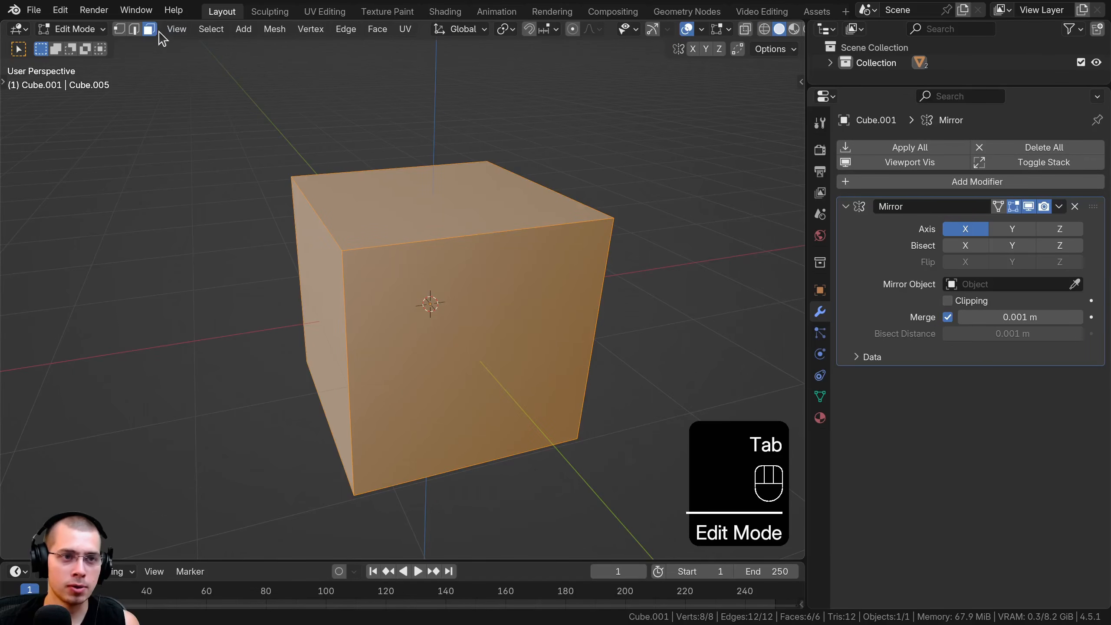
right_click(316, 274)
middle_click_drag(386, 305, 363, 308)
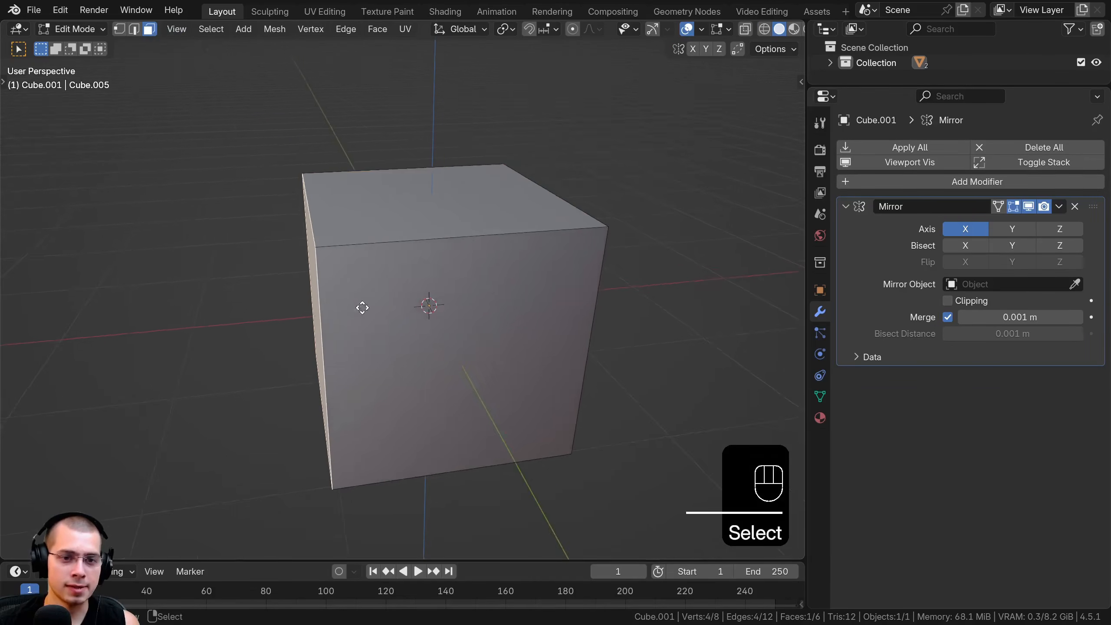
key("g")
key("x")
left_click(603, 288)
middle_click_drag(507, 288, 471, 290)
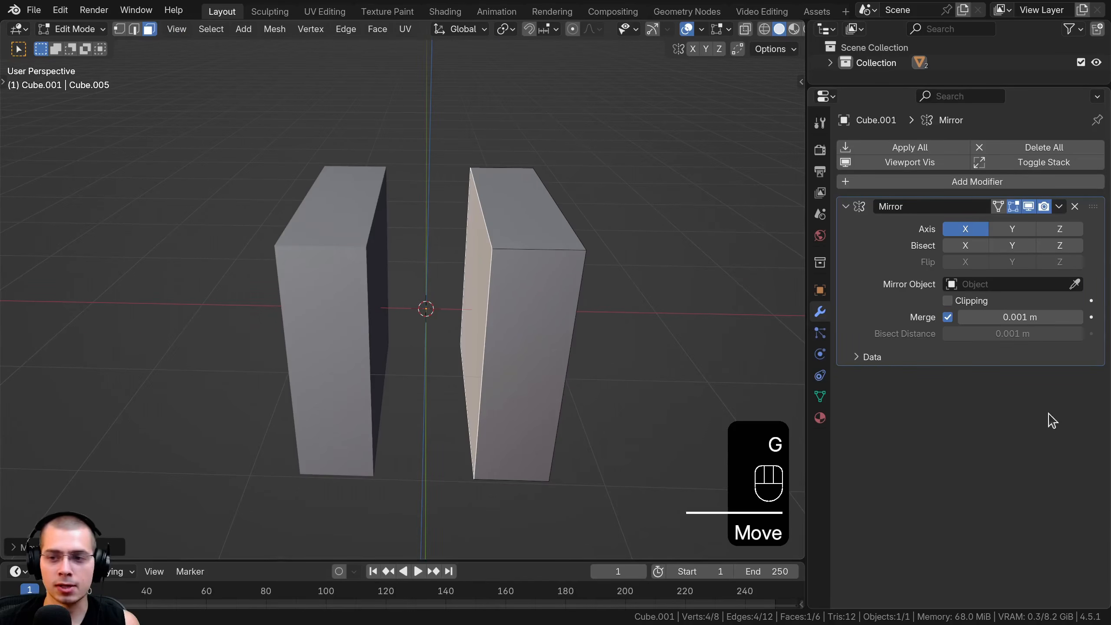
Step: Enable Clipping on the cube's Mirror modifier and move the inner face along the X axis to the mirror plane to close the gap
key("g")
key("x")
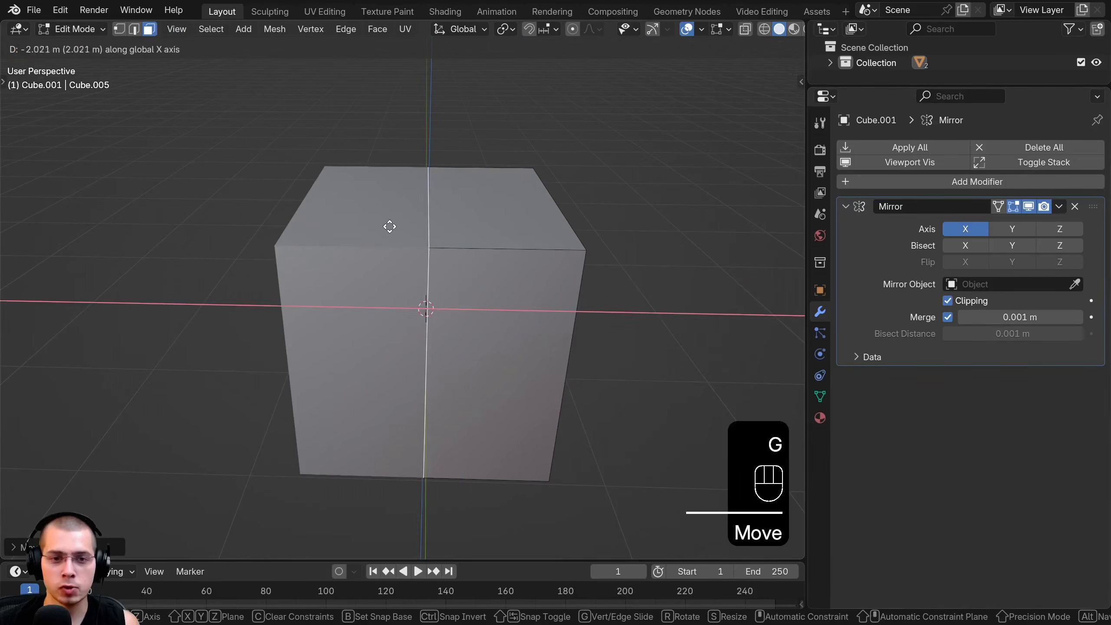
left_click(389, 227)
scroll(389, 227, "down", 3)
middle_click_drag(394, 223, 428, 205)
key("g")
right_click(459, 200)
middle_click_drag(491, 298, 371, 283, "shift")
key("Tab")
key("Tab")
Step: Extrude the cube's outer positive X face outward and scale the new face down
left_click(453, 289)
middle_click_drag(474, 324, 513, 317)
key("e")
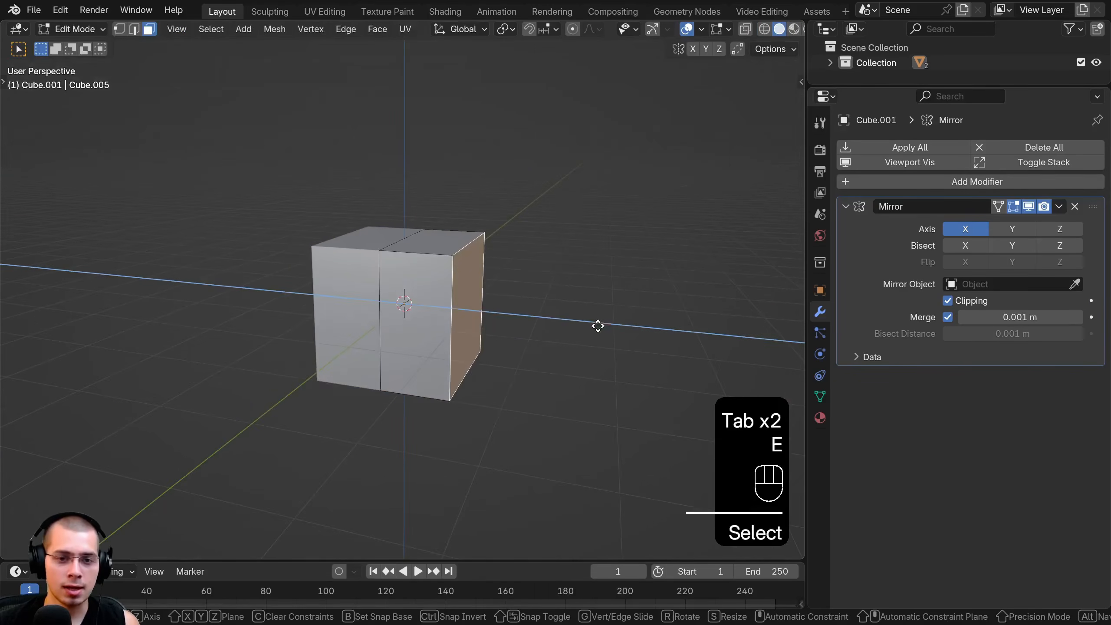
left_click(621, 326)
key("s")
left_click(574, 308)
Step: Extrude the end face outward twice more along X, scaling the first new face up and the last one down
key("e")
left_click(655, 319)
key("s")
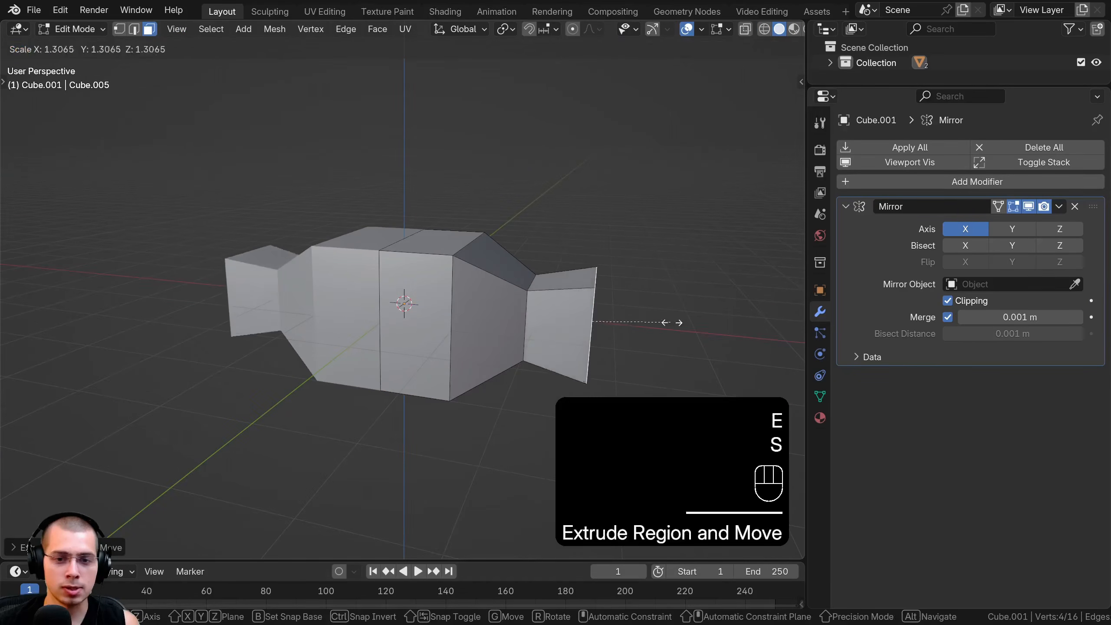
left_click(678, 323)
key("e")
left_click(726, 325)
key("s")
left_click(720, 325)
key("Tab")
Step: Add a Subdivision modifier with 2 viewport levels to the mirrored shape
scroll(501, 339, "up", 10)
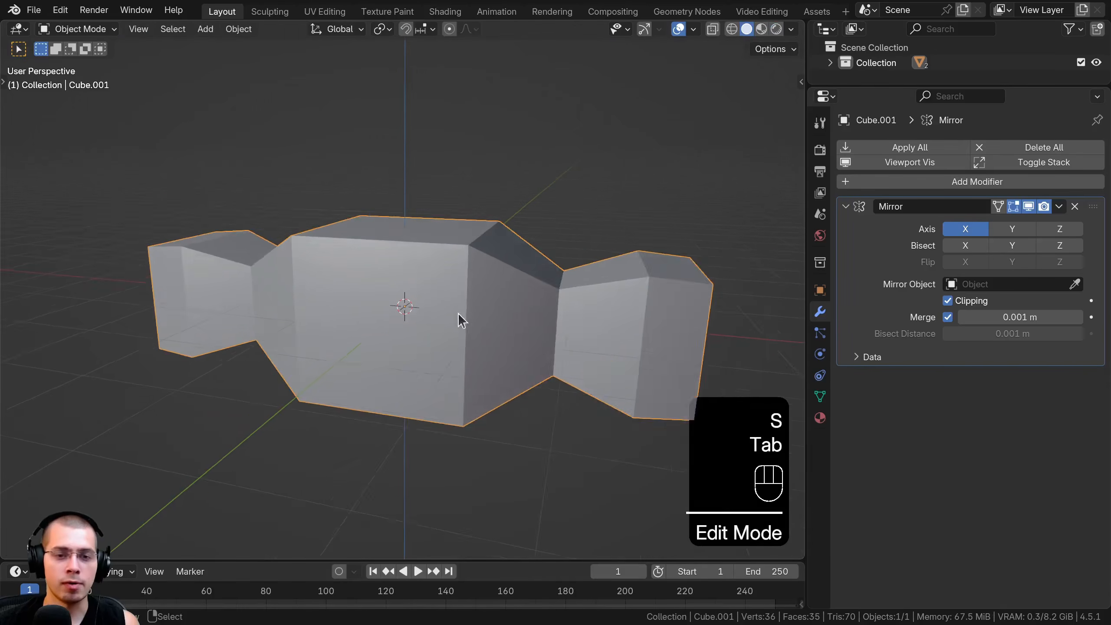
scroll(555, 341, "up", 6)
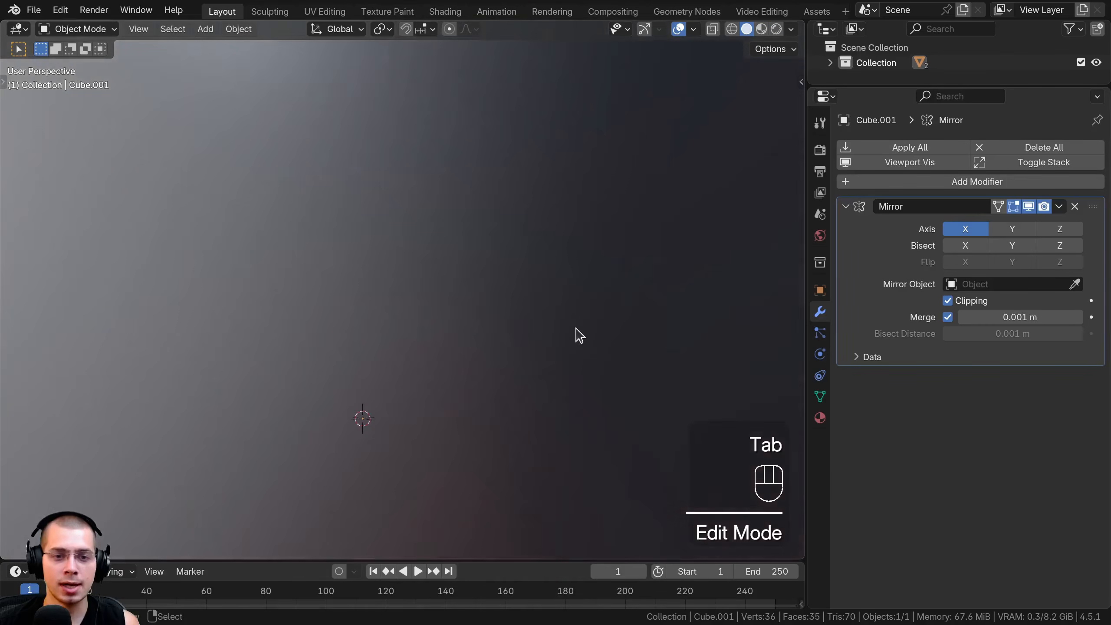
scroll(306, 480, "down", 2)
middle_click_drag(522, 298, 501, 319)
scroll(424, 284, "down", 4)
scroll(425, 284, "down", 4)
key("Tab")
key("Tab")
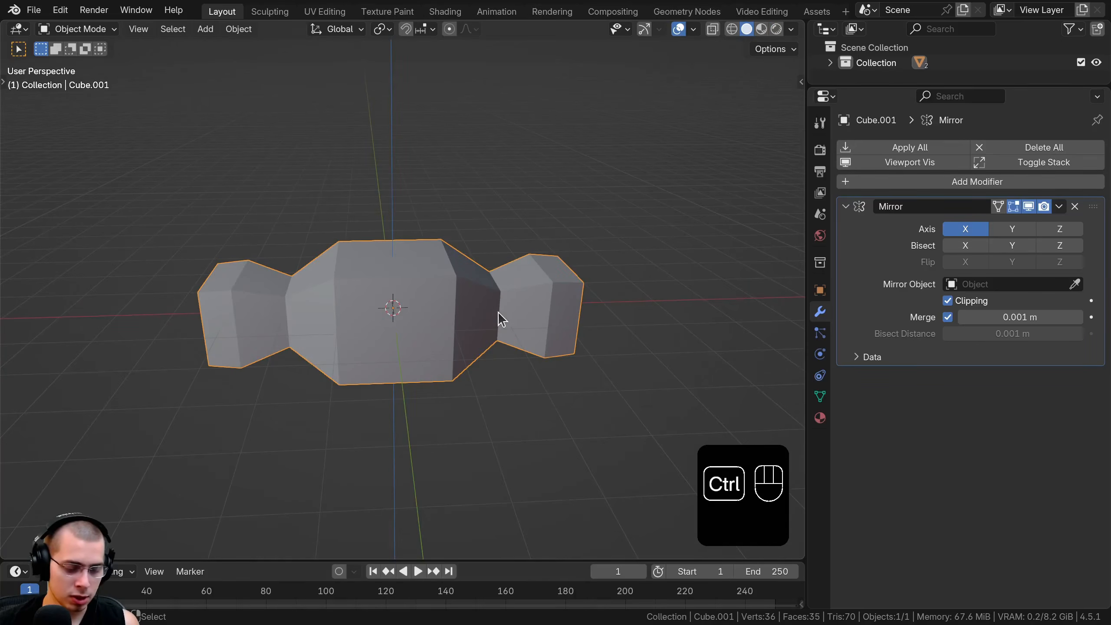
key("ctrl+2")
middle_click_drag(499, 312, 506, 342, "shift")
scroll(496, 340, "up", 10)
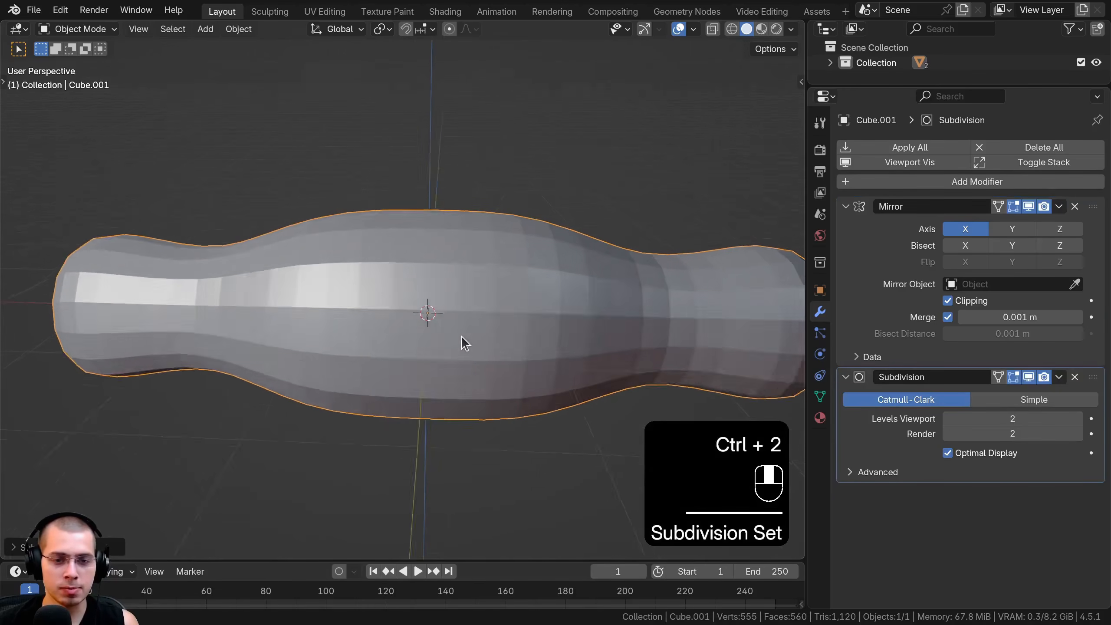
Step: Set the Subdivision viewport levels to 4 and apply Shade Smooth to the mirrored shape
key("ctrl+4")
key("w")
key("w")
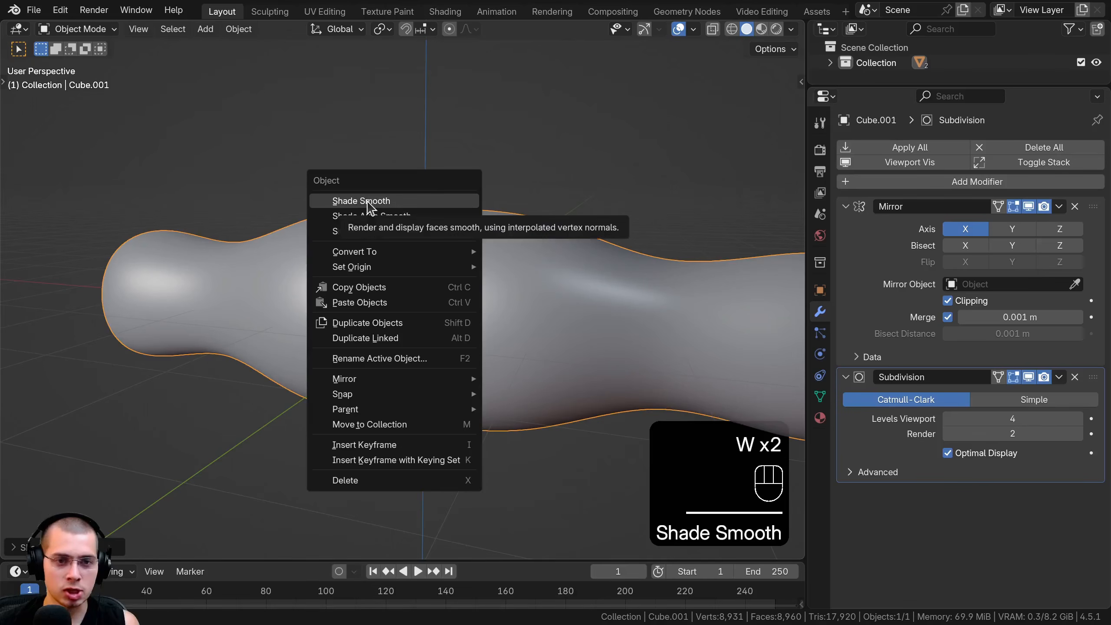
left_click(366, 200)
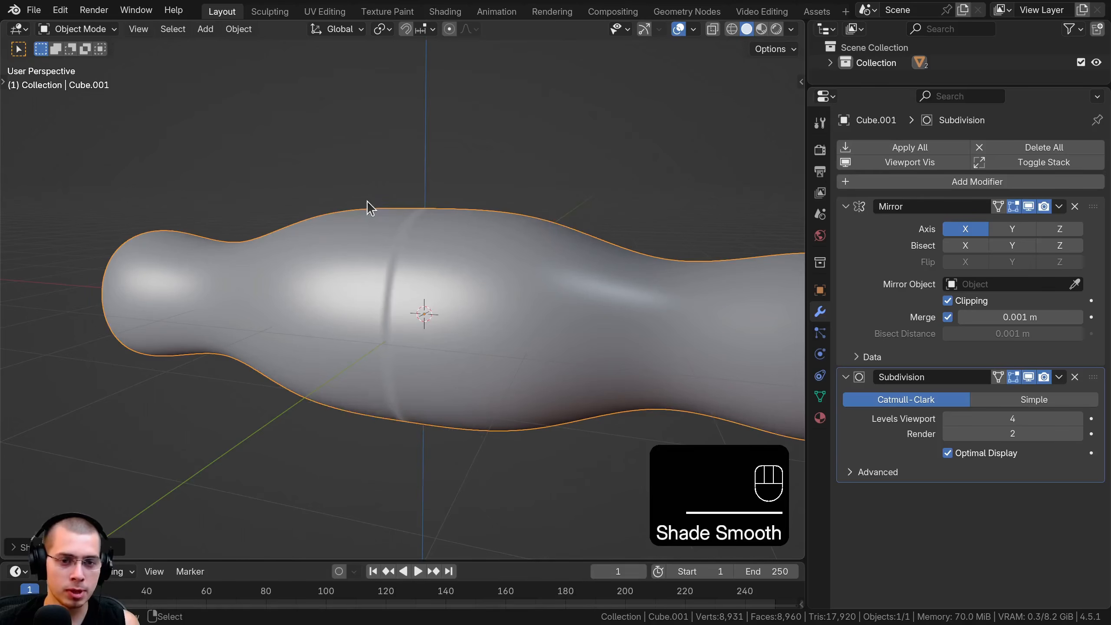
Step: Examine the shading seam at the mirror plane from outside and inside the mesh
mouse_move(372, 211)
middle_mouse_down()
mouse_move(372, 534)
mouse_move(392, 409)
mouse_move(469, 355)
mouse_move(458, 273)
middle_mouse_up()
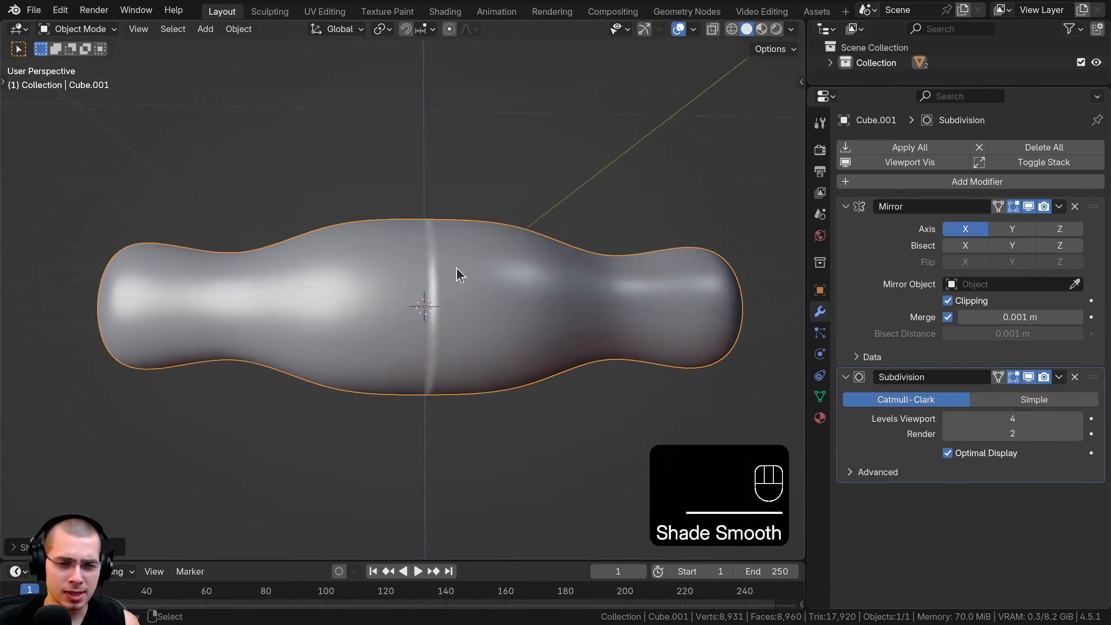
scroll(458, 241, "up", 4)
mouse_move(438, 348)
middle_mouse_down()
mouse_move(433, 339)
mouse_move(416, 356)
mouse_move(568, 358)
mouse_move(491, 336)
mouse_move(478, 312)
middle_mouse_up()
scroll(433, 339, "down", 3)
key("z")
key("z")
scroll(569, 358, "up", 3)
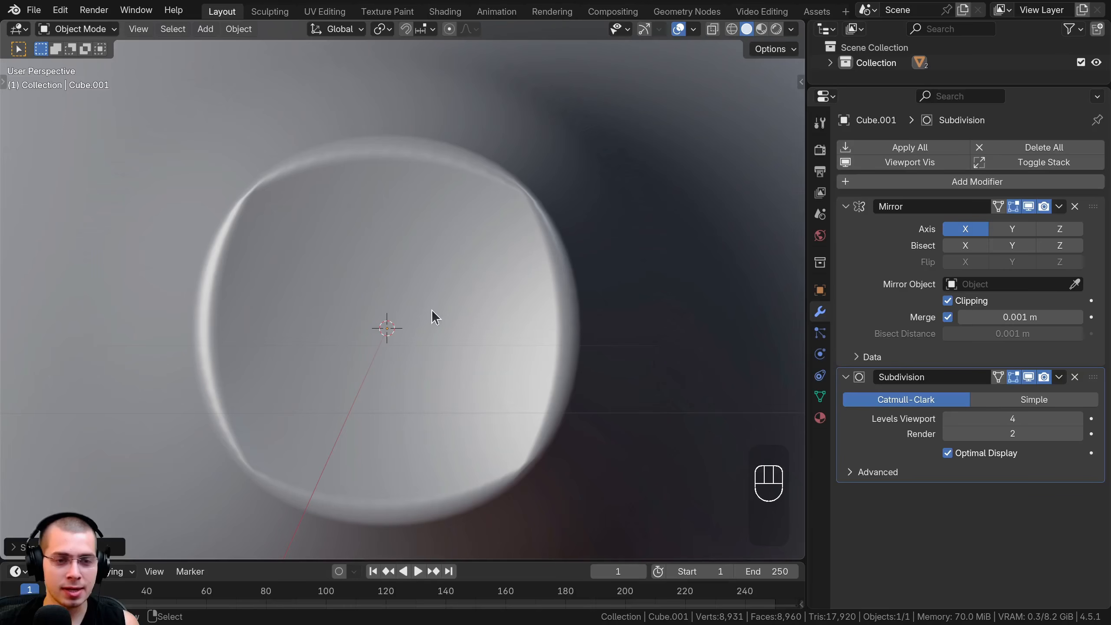
Step: In Edit Mode, delete the interior face lying on the mirror plane at the middle of the shape
key("Tab")
left_click(313, 218)
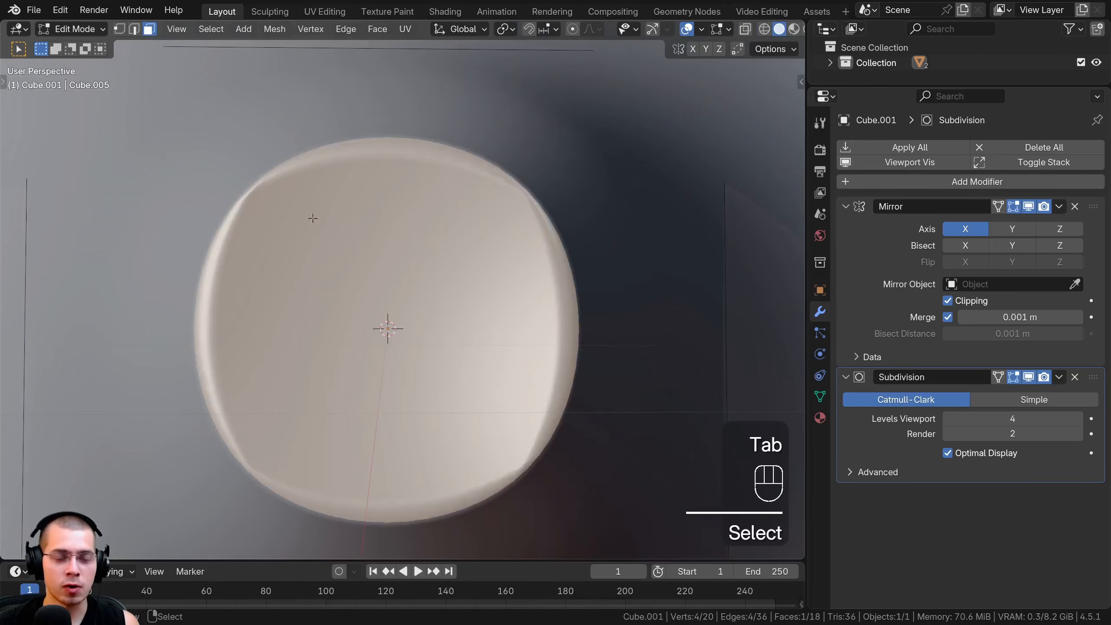
scroll(313, 218, "down", 5)
middle_click_drag(313, 218, 447, 325)
scroll(446, 325, "down", 3)
key("Tab")
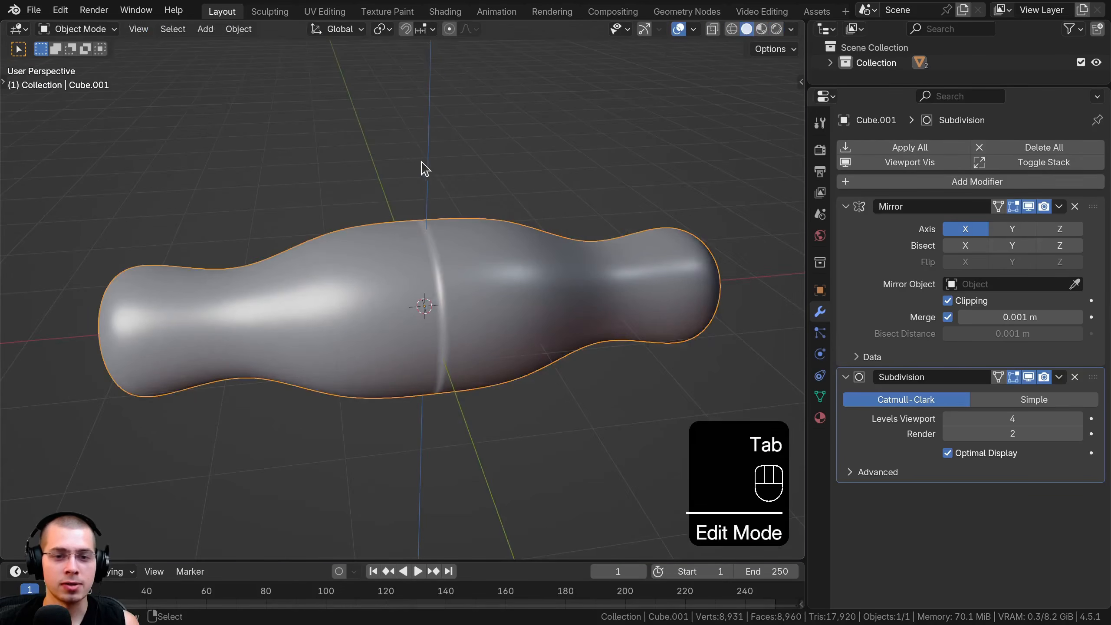
key("Tab")
middle_click_drag(424, 169, 412, 425)
middle_click_drag(364, 301, 422, 217)
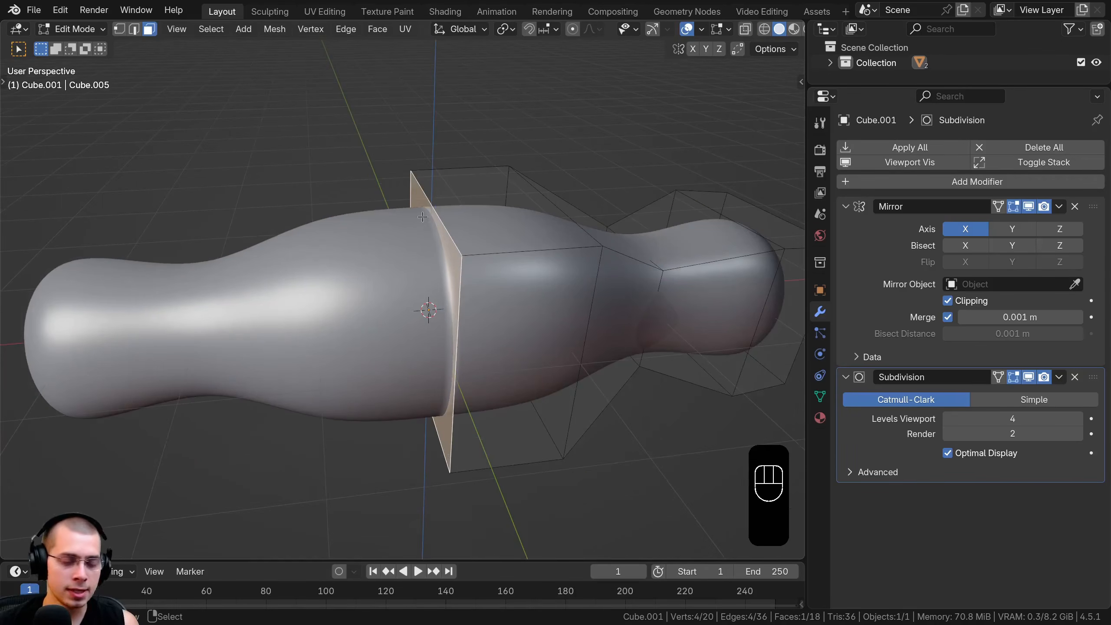
key("x")
left_click(363, 251)
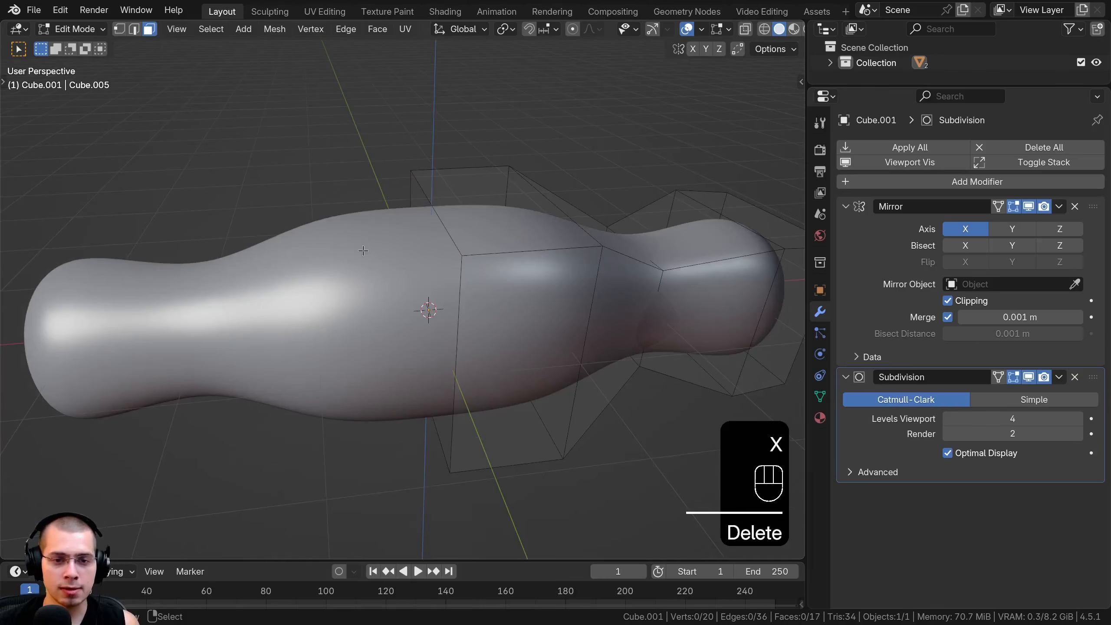
middle_click_drag(348, 341, 400, 301)
key("Tab")
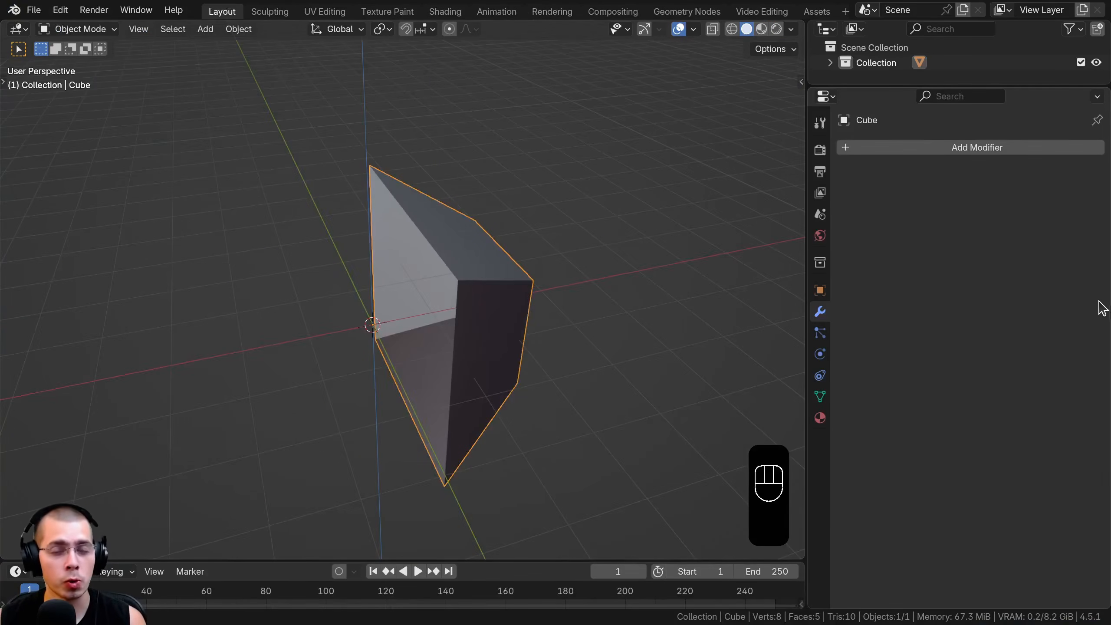
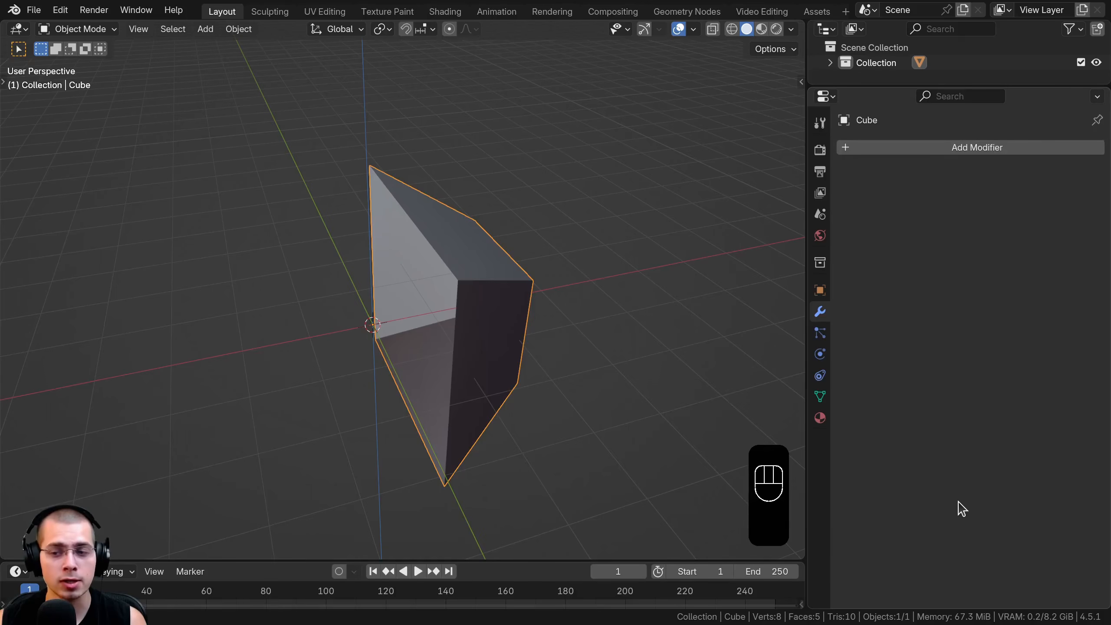
Step: Add a Mirror modifier to the open half-cube mesh
middle_click_drag(460, 523, 794, 265)
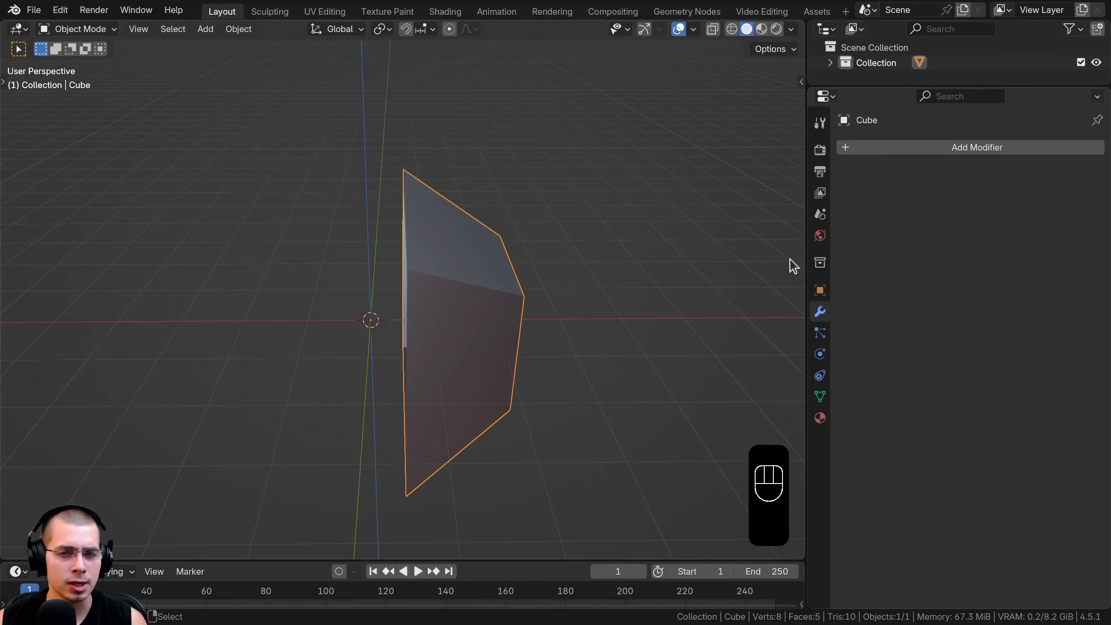
left_click(964, 149)
type("mir")
key("Return")
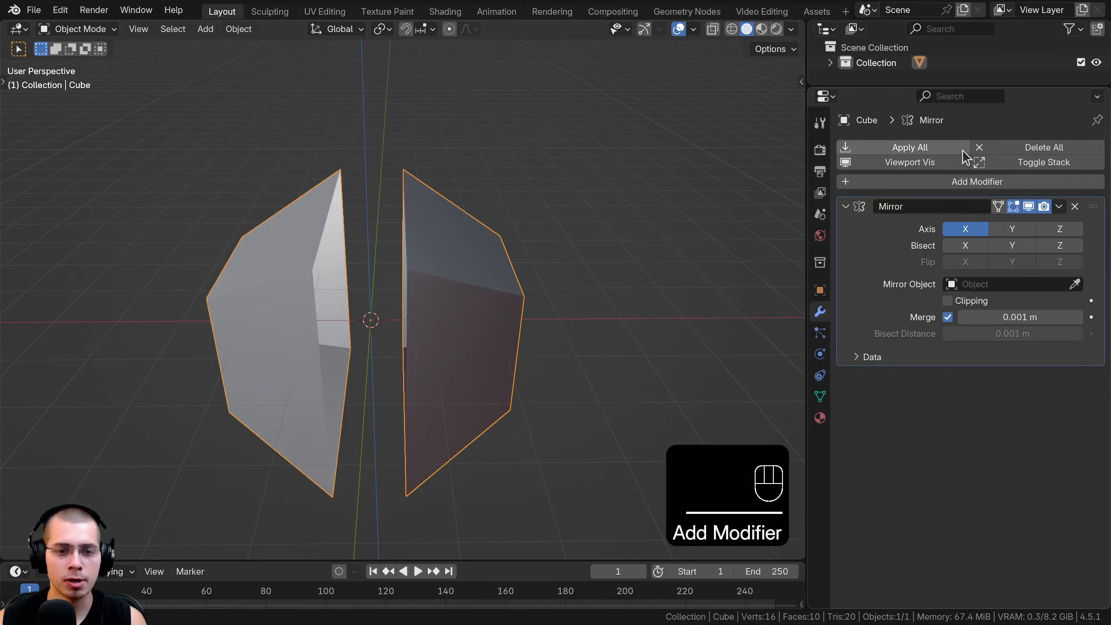
middle_click_drag(267, 199, 433, 242, "shift")
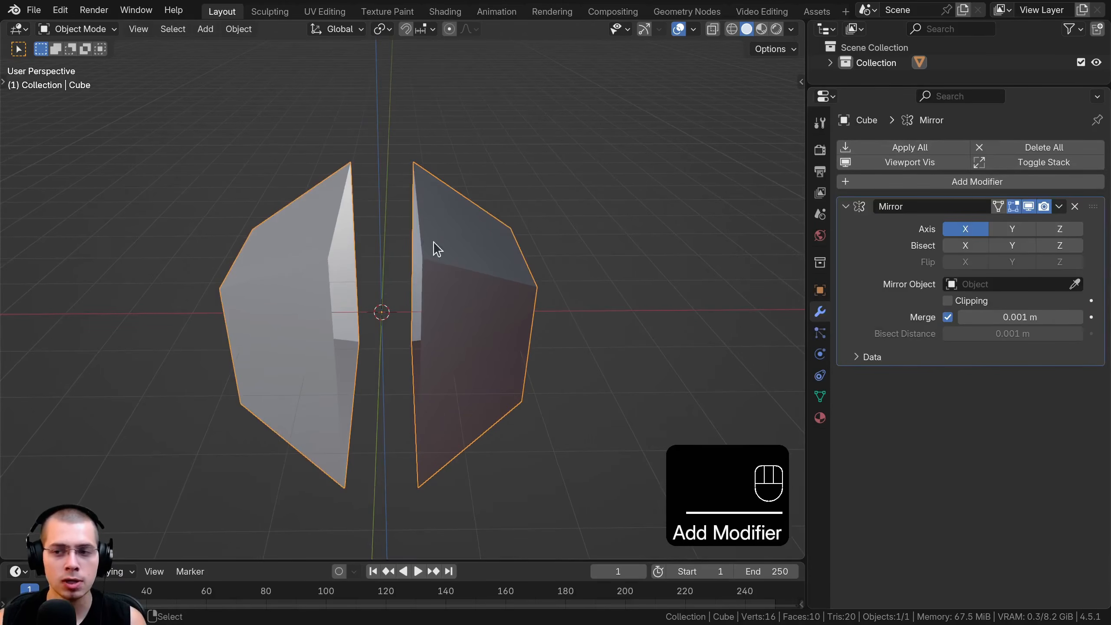
Step: Enable Clipping on the Mirror modifier and move the whole mesh along the X axis until the halves meet at the mirror plane
left_click(951, 301)
key("Tab")
key("g")
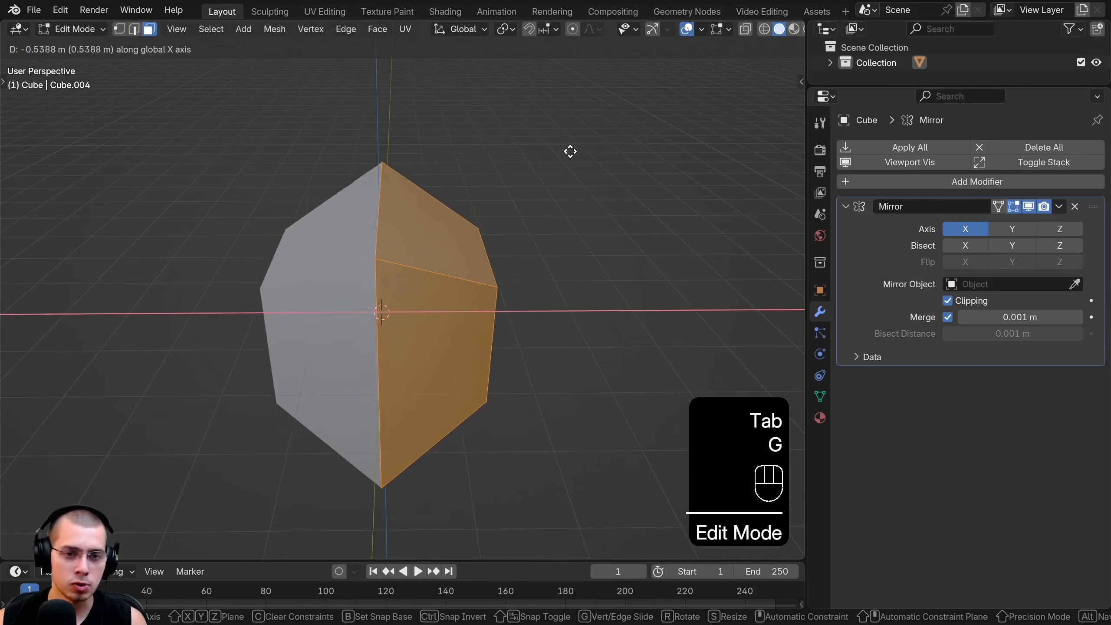
left_click(566, 152)
key("g")
left_click(549, 174)
key("Tab")
middle_click_drag(388, 213, 335, 212)
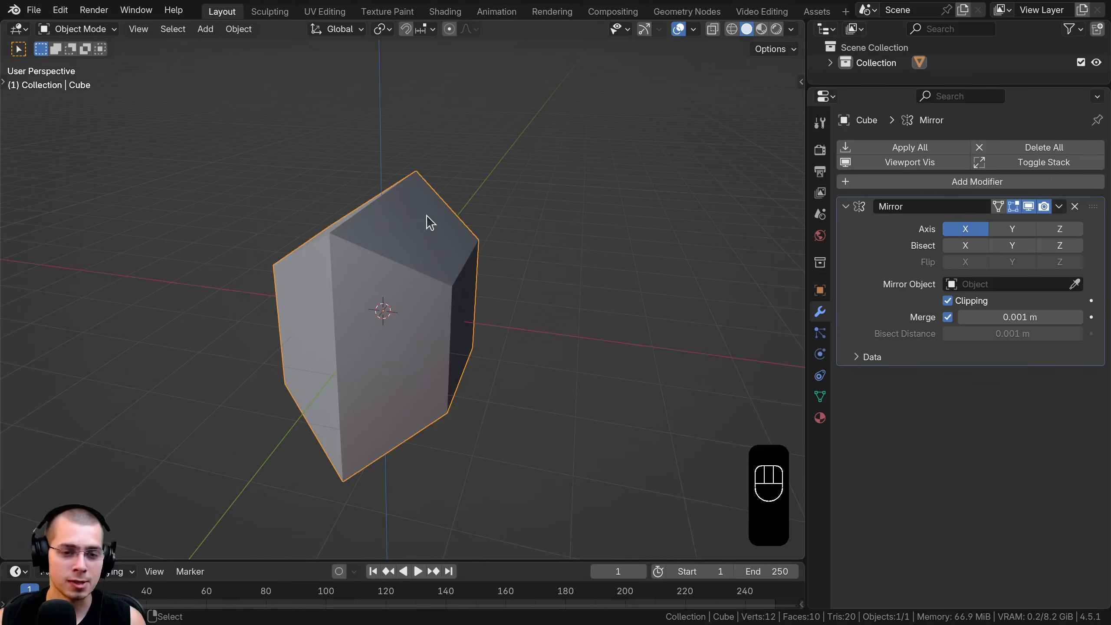
Step: Add a Subdivision modifier with 3 viewport levels to the closed mirrored shape and apply Shade Smooth
middle_click_drag(431, 222, 407, 171)
key("ctrl+3")
key("w")
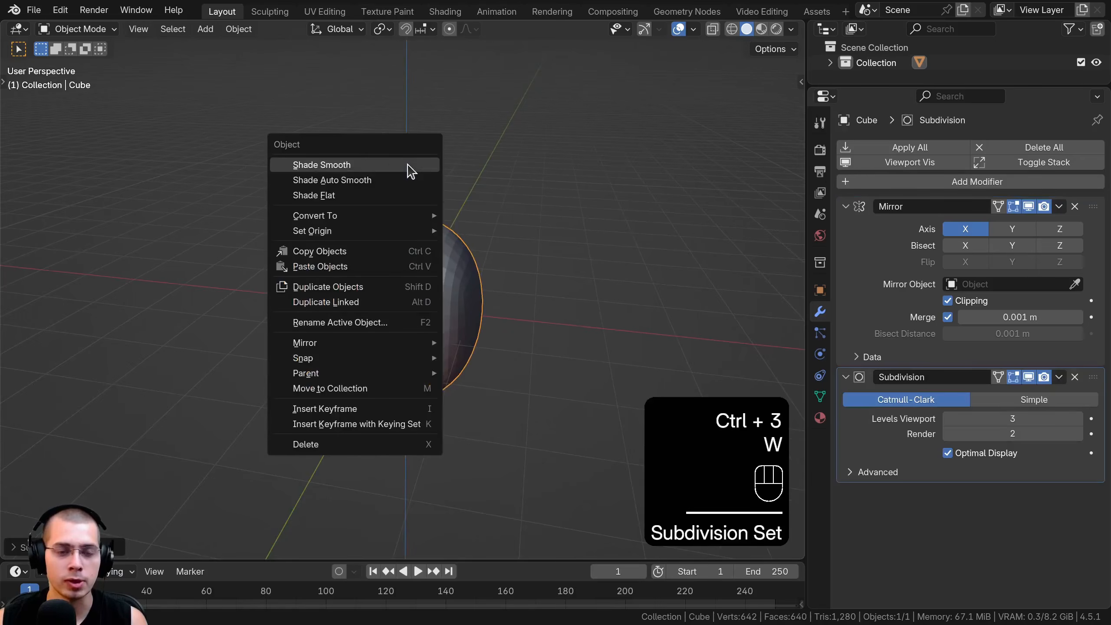
left_click(387, 165)
middle_click_drag(441, 267, 503, 293, "shift")
key("Tab")
key("Tab")
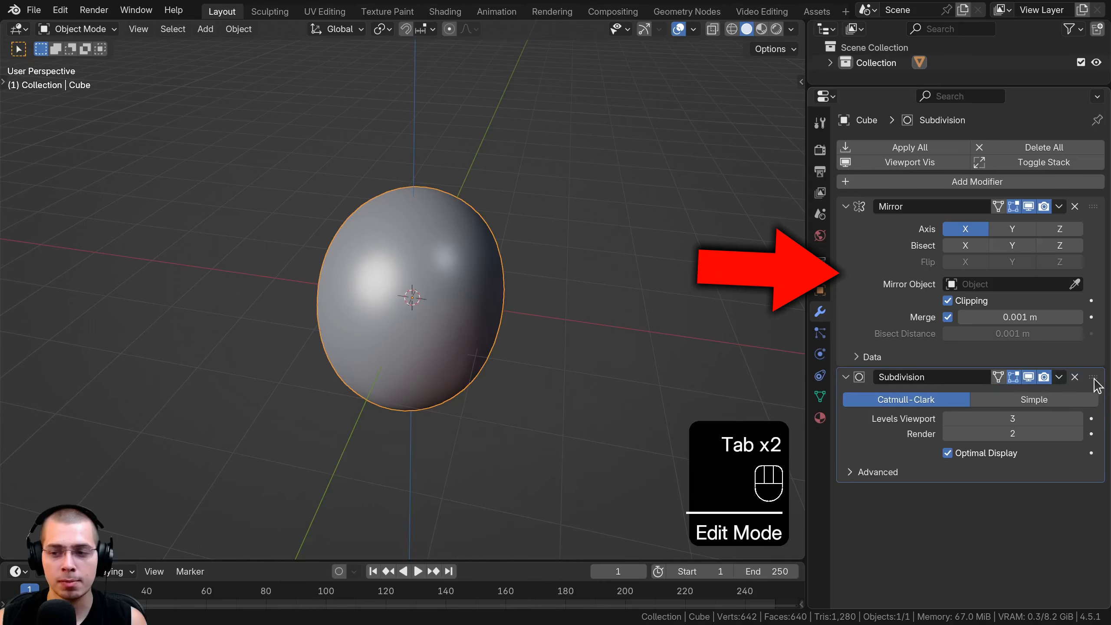
Step: Reorder the modifier stack to place Subdivision above Mirror and inspect the pointed seam between the halves
left_click_drag(1094, 379, 1078, 211)
middle_click_drag(487, 319, 526, 265)
scroll(370, 97, "up", 4)
middle_click_drag(370, 98, 342, 153, "shift")
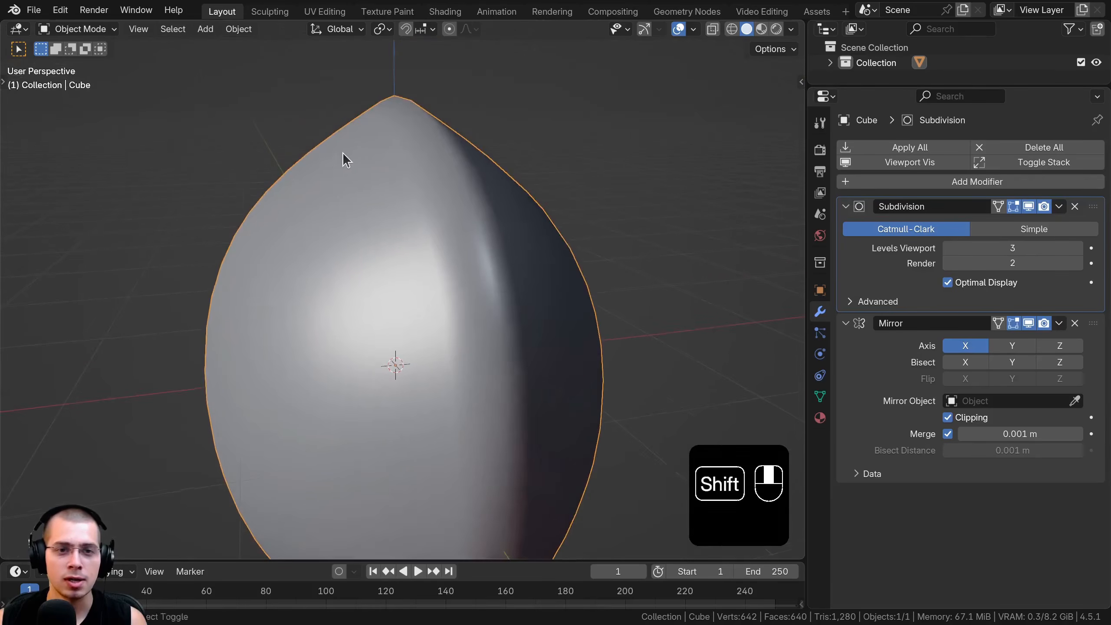
middle_click_drag(392, 94, 351, 95)
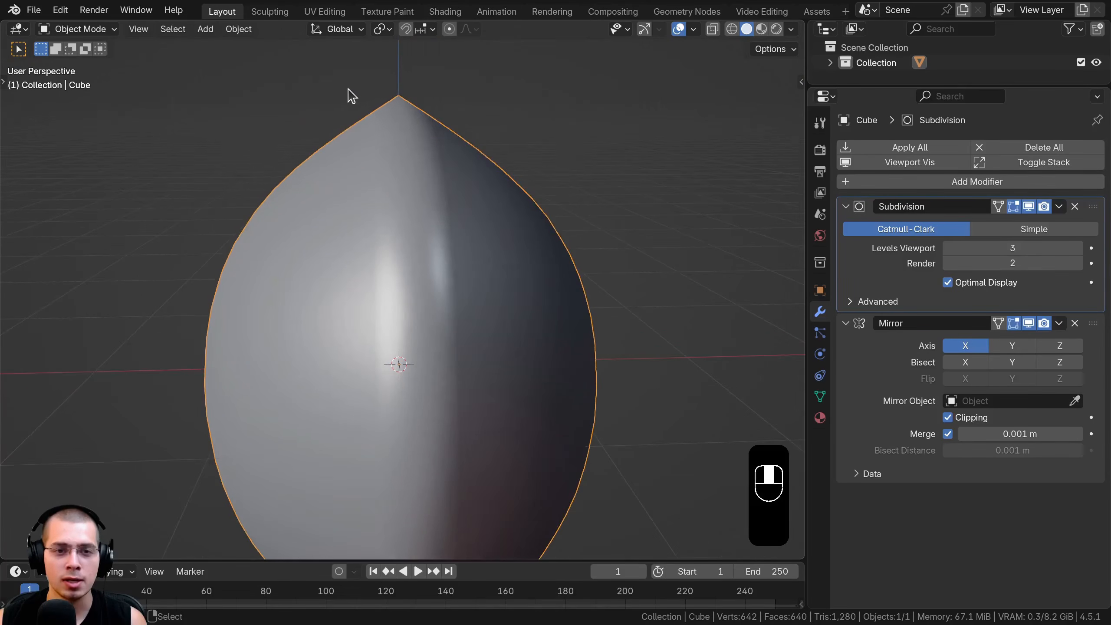
middle_click_drag(423, 309, 426, 249)
scroll(414, 300, "down", 4)
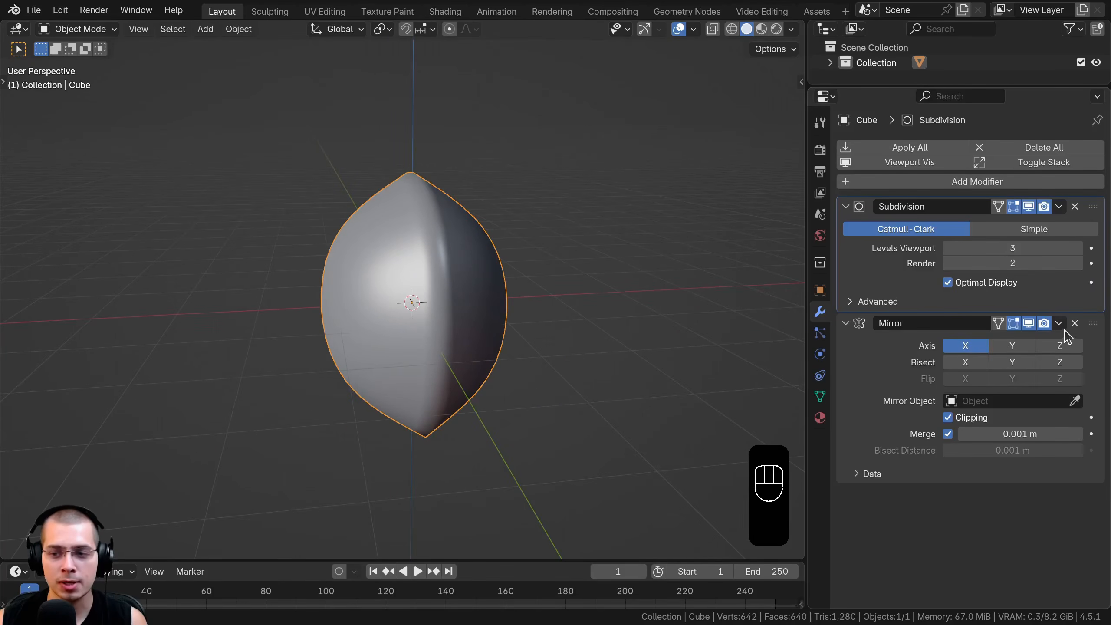
Step: Remove the Mirror modifier and toggle the Subdivision modifier's viewport display off and on to compare the half shape
left_click(1075, 323)
middle_click_drag(422, 370, 359, 269)
scroll(373, 139, "up", 5)
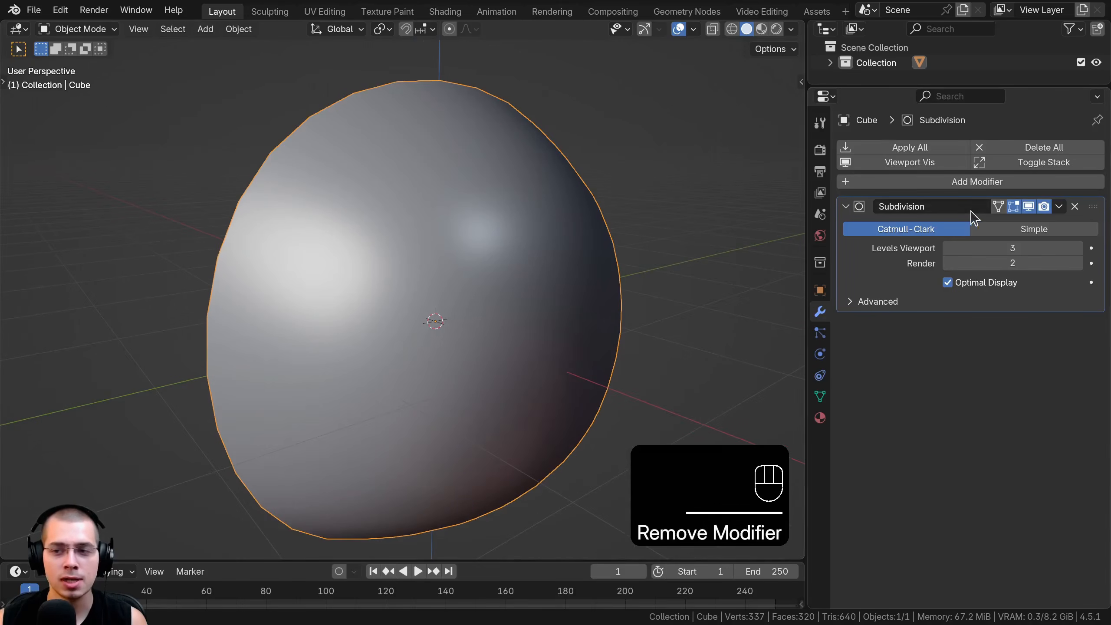
left_click(1029, 207)
left_click(1029, 207)
Step: Apply the Subdivision modifier to the half shape and inspect its dense geometry in Edit Mode
scroll(170, 241, "down", 5)
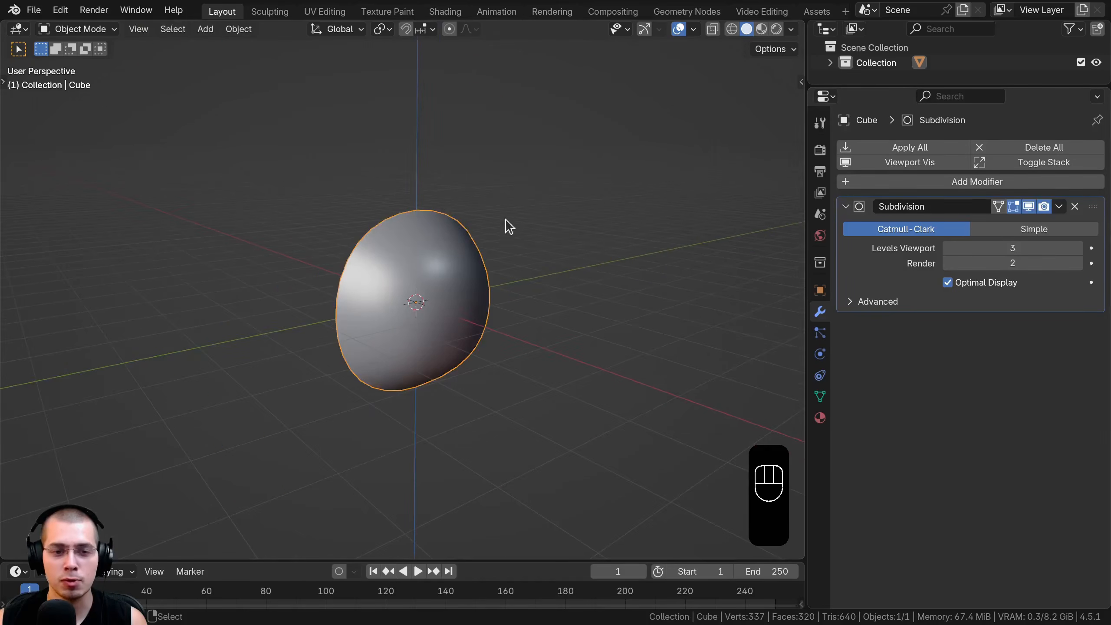
middle_click_drag(509, 227, 613, 227)
middle_click_drag(280, 168, 359, 154)
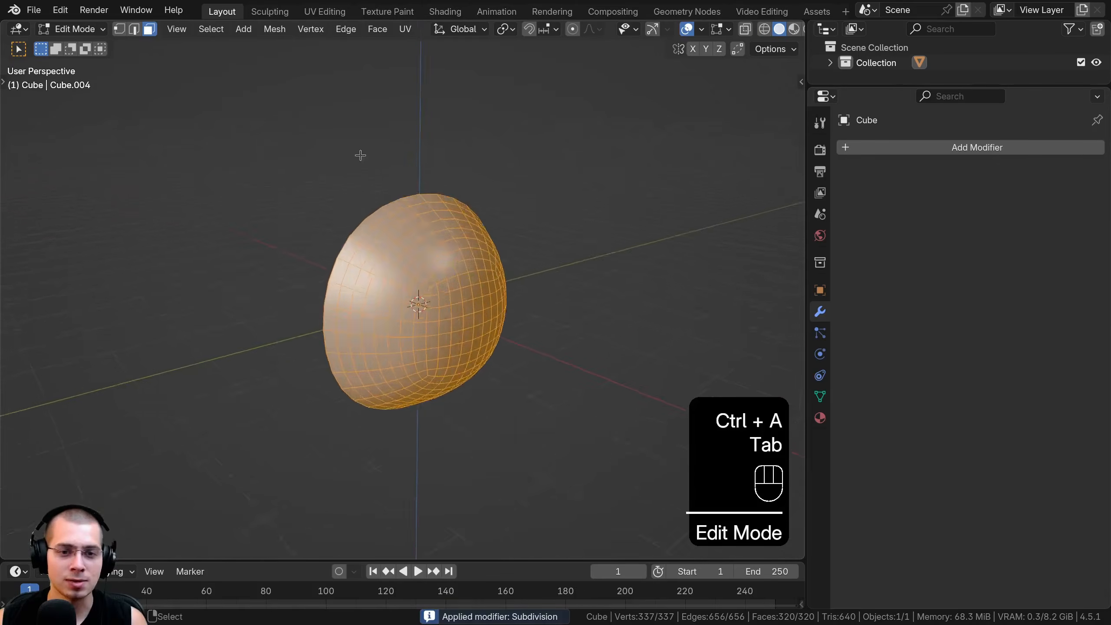
scroll(375, 281, "up", 3)
middle_click_drag(375, 282, 385, 341)
scroll(393, 319, "down", 4)
key("Tab")
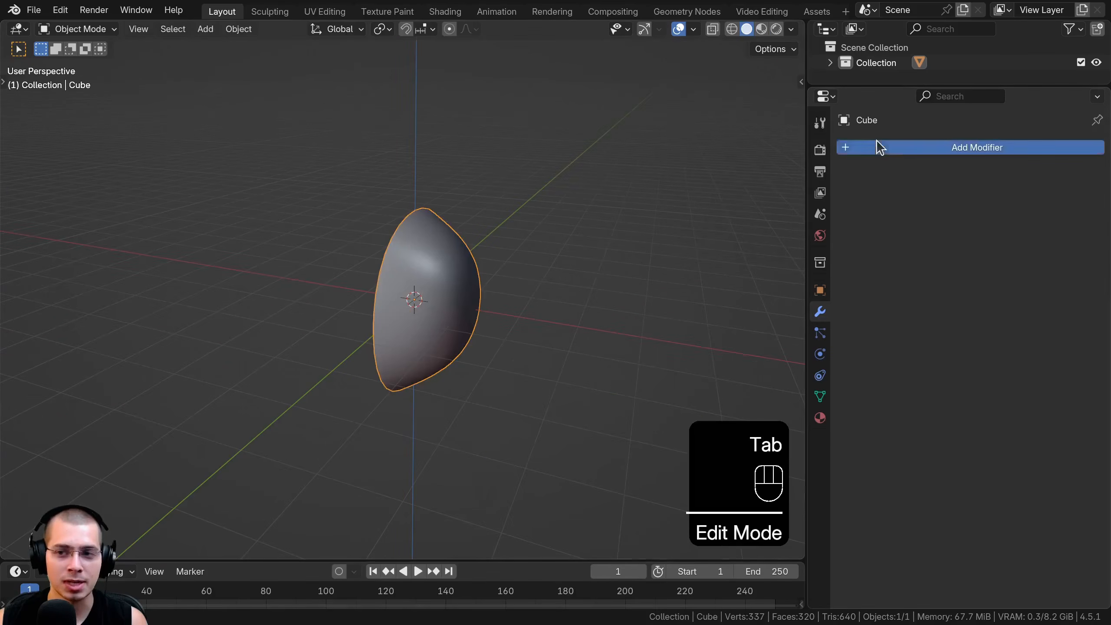
Step: Add a Mirror modifier to the half shape with the applied subdivision and inspect the seam
left_click(877, 148)
type("m")
key("Return")
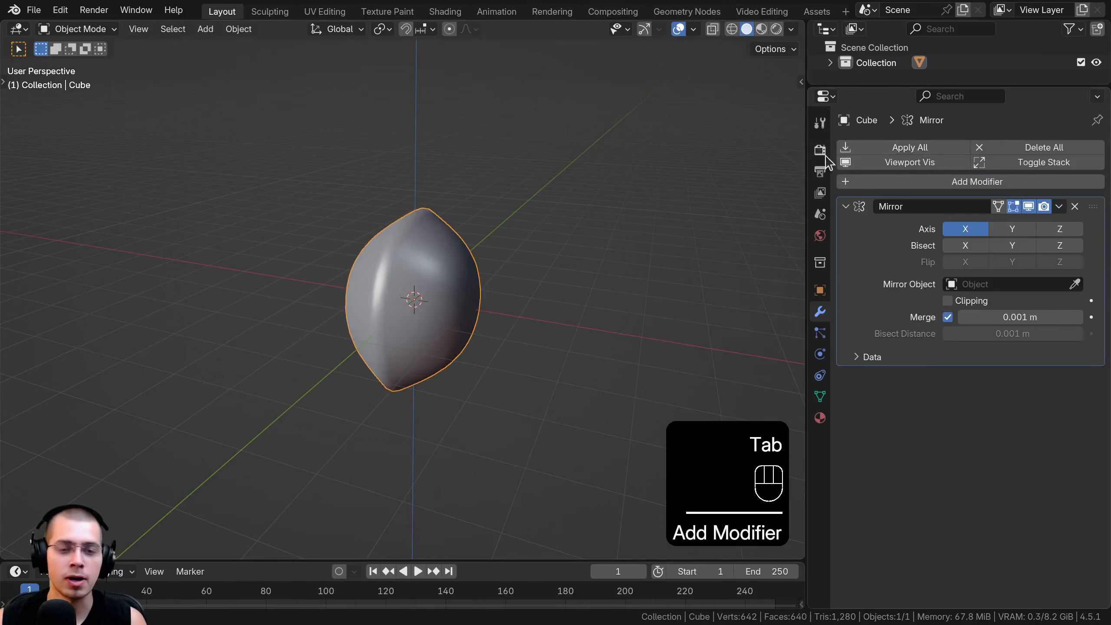
scroll(454, 180, "up", 3)
middle_click_drag(494, 190, 566, 215)
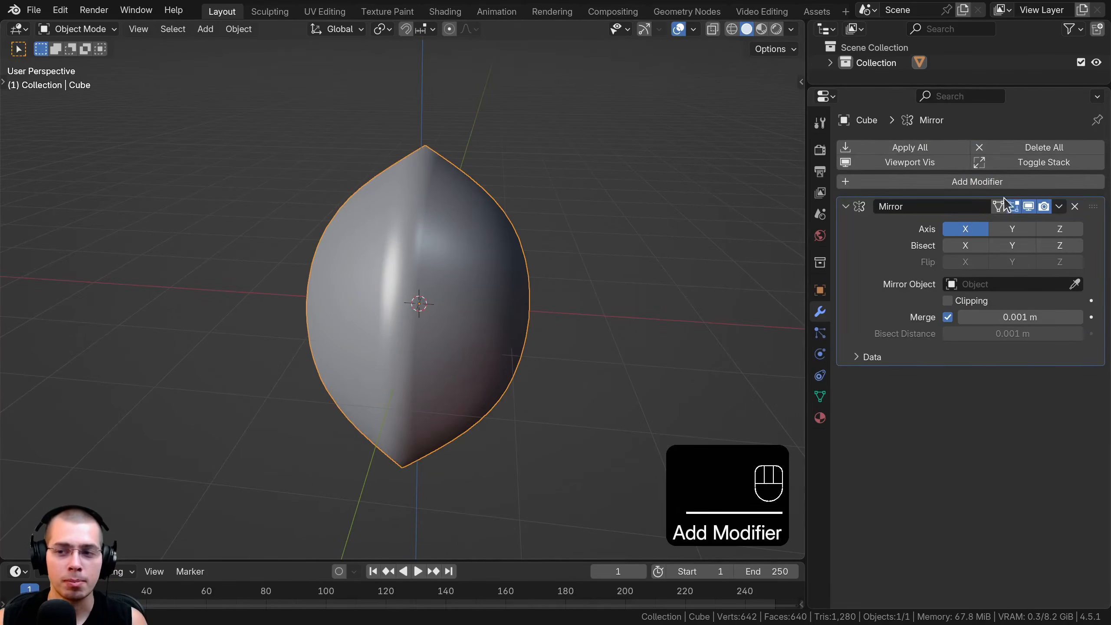
Step: Undo the added Mirror modifier and the applied subdivision to restore the live Subdivision modifier
key("ctrl+z")
key("ctrl+z")
key("ctrl+z")
key("ctrl+z")
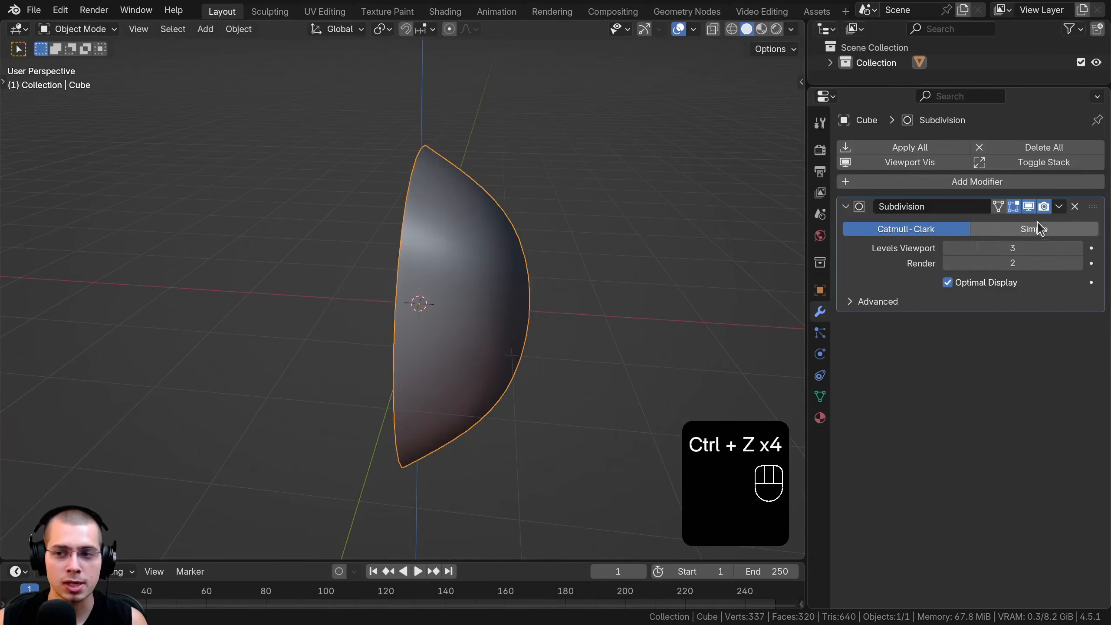
Step: Remove the Subdivision modifier from the half shape and add a Mirror modifier in its place
left_click(1075, 206)
left_click(876, 148)
type("m")
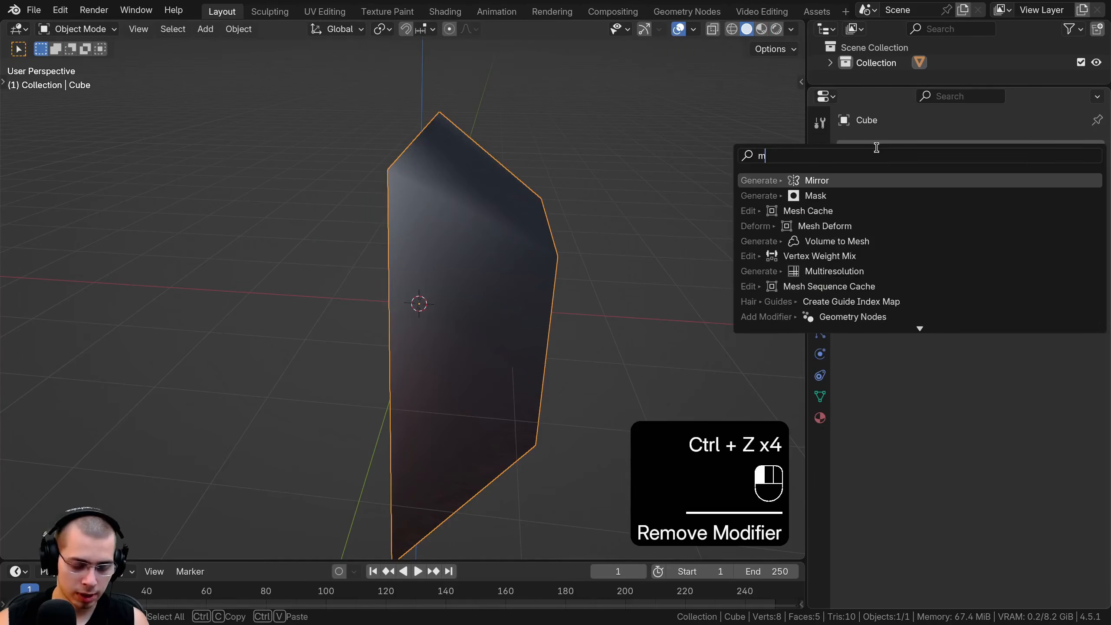
key("Return")
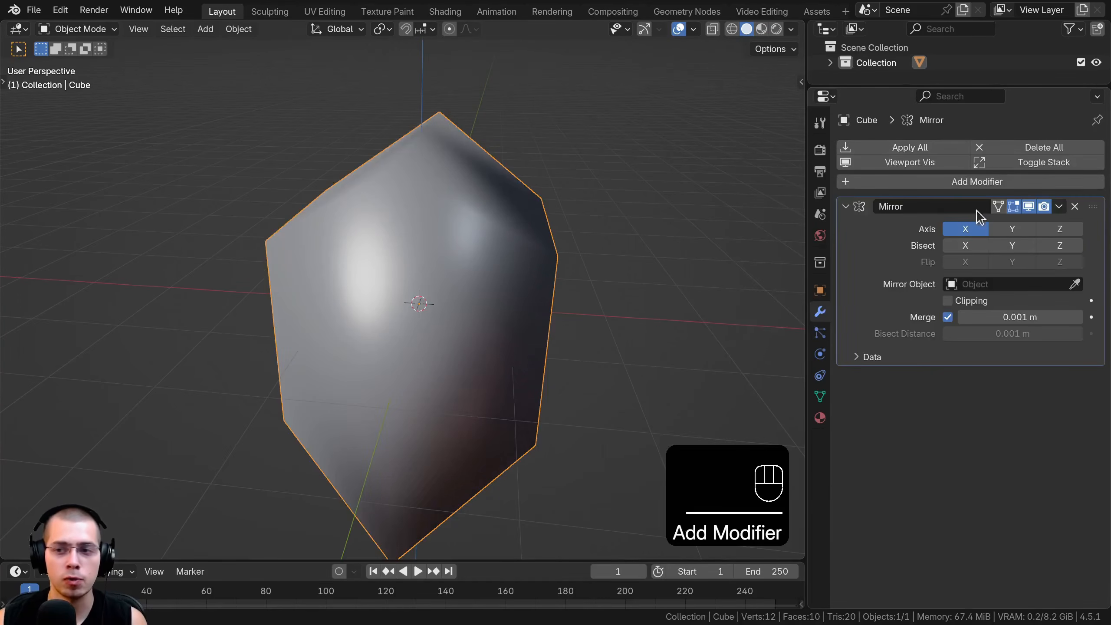
Step: Add a Subdivision modifier below the Mirror modifier in the stack
left_click(969, 182)
type("sub")
key("Return")
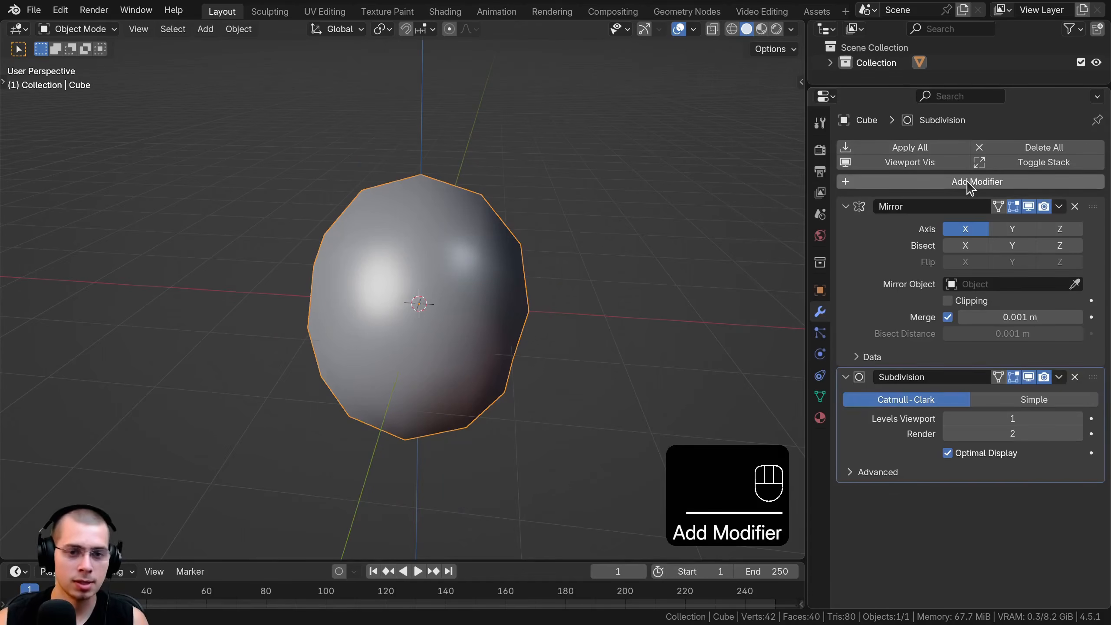
Step: Raise the Subdivision modifier's viewport level to 3
left_click(1078, 419)
left_click(1078, 419)
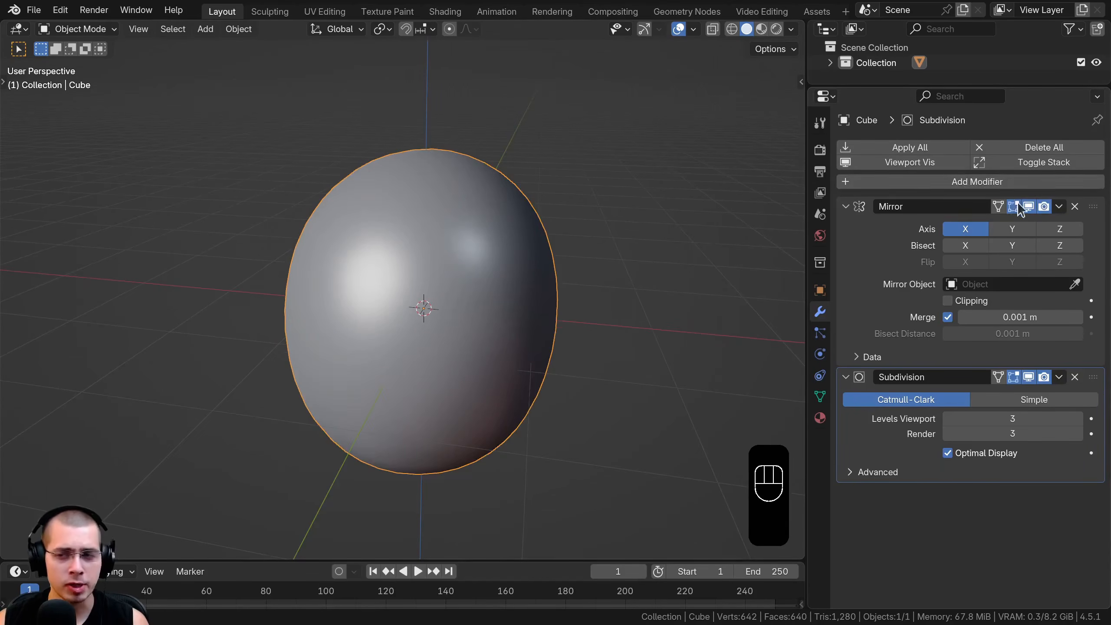
Step: Move the Mirror modifier below Subdivision to compare the shading, and return it to the top of the stack
left_click(1096, 210)
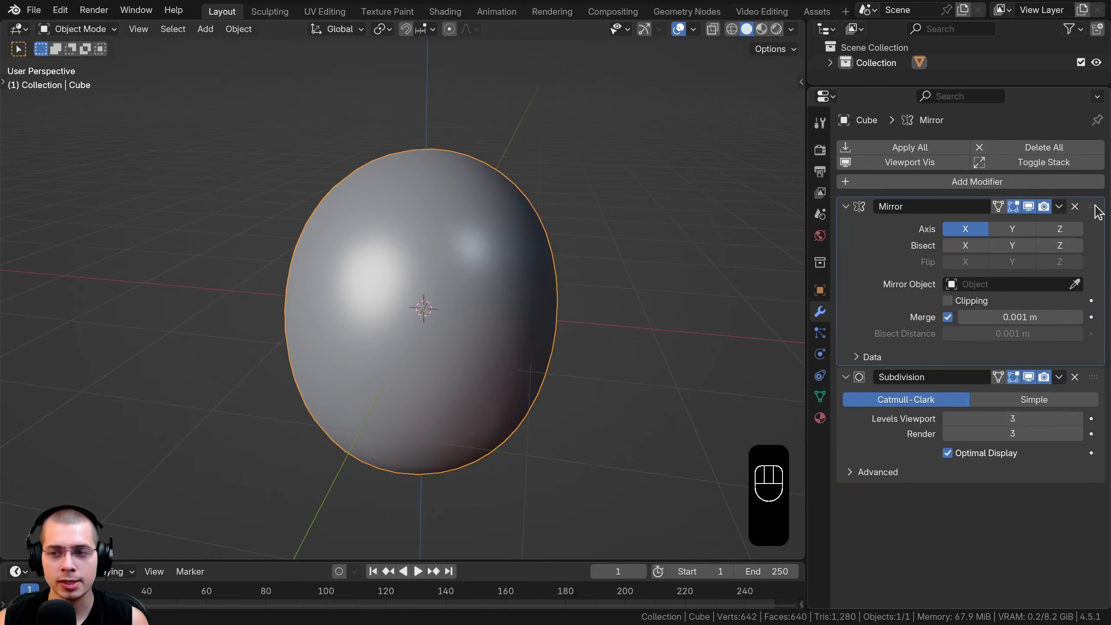
left_click_drag(1096, 210, 1085, 498)
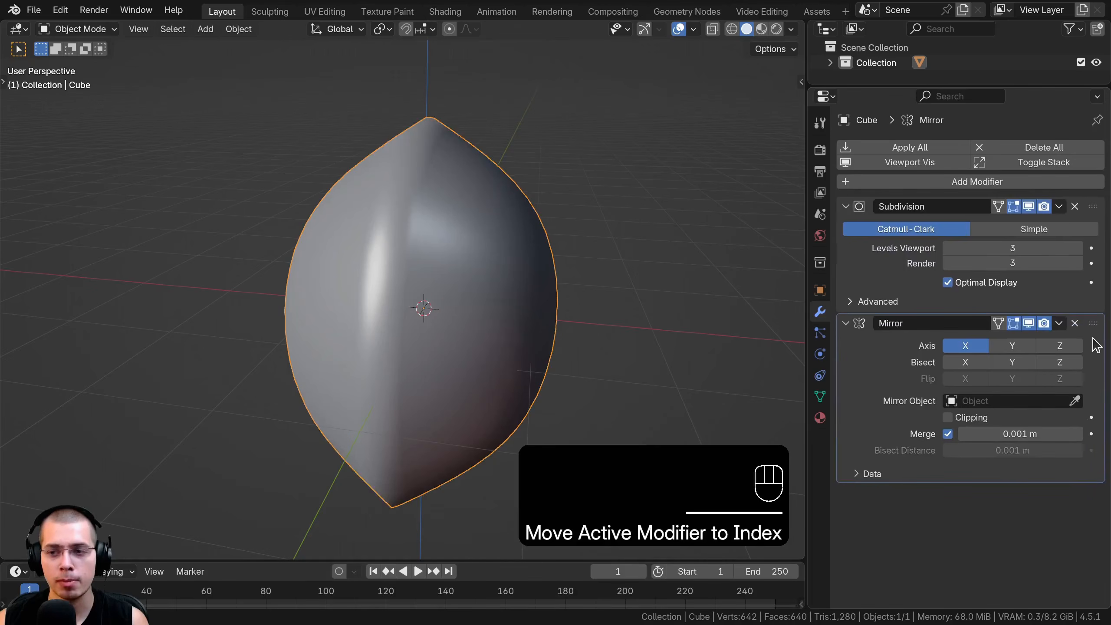
left_click_drag(1094, 324, 1067, 181)
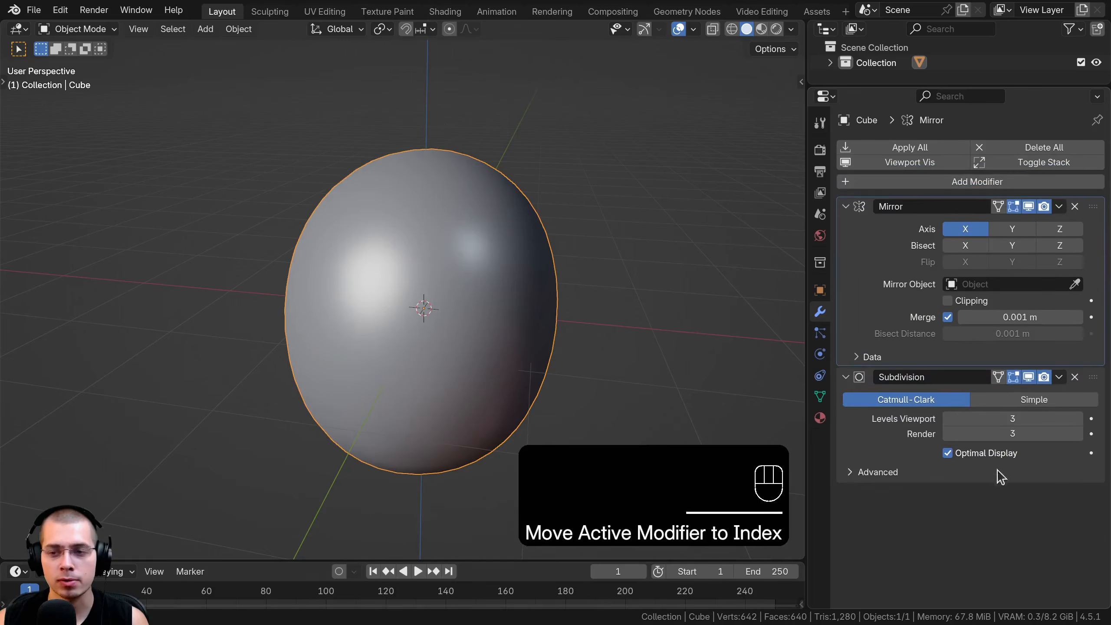
left_click(849, 206)
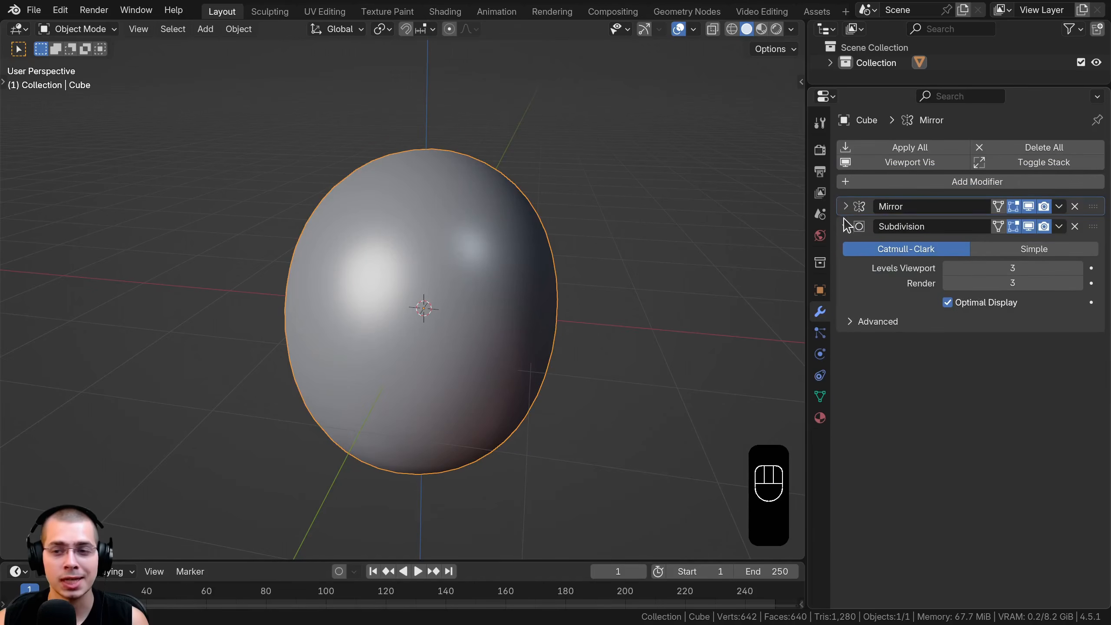
left_click(978, 224)
mouse_move(1094, 226)
left_mouse_down()
mouse_move(1095, 203)
mouse_move(1089, 241)
left_mouse_up()
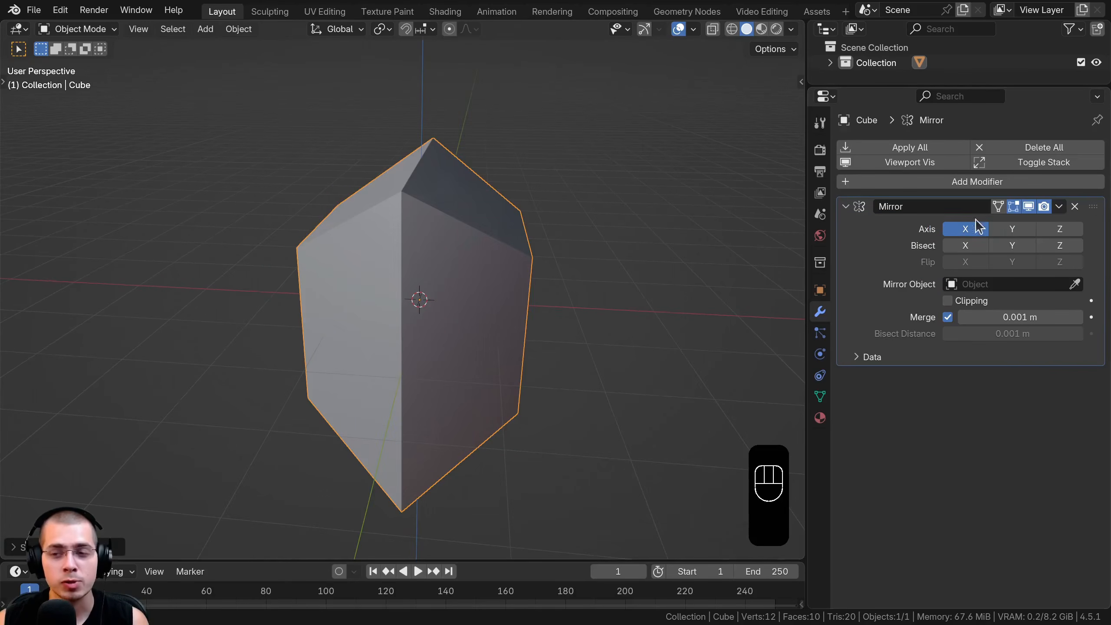
Step: Enable Bisect on the X axis of the Mirror modifier, and move the half mesh along X across the mirror plane
left_click(964, 246)
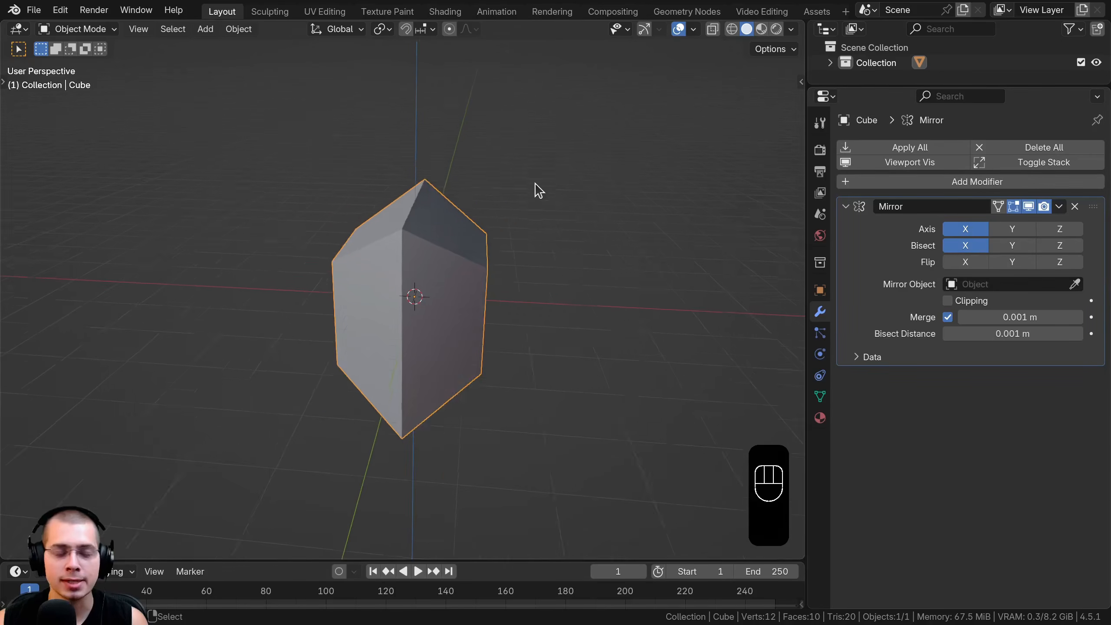
key("Tab")
key("g")
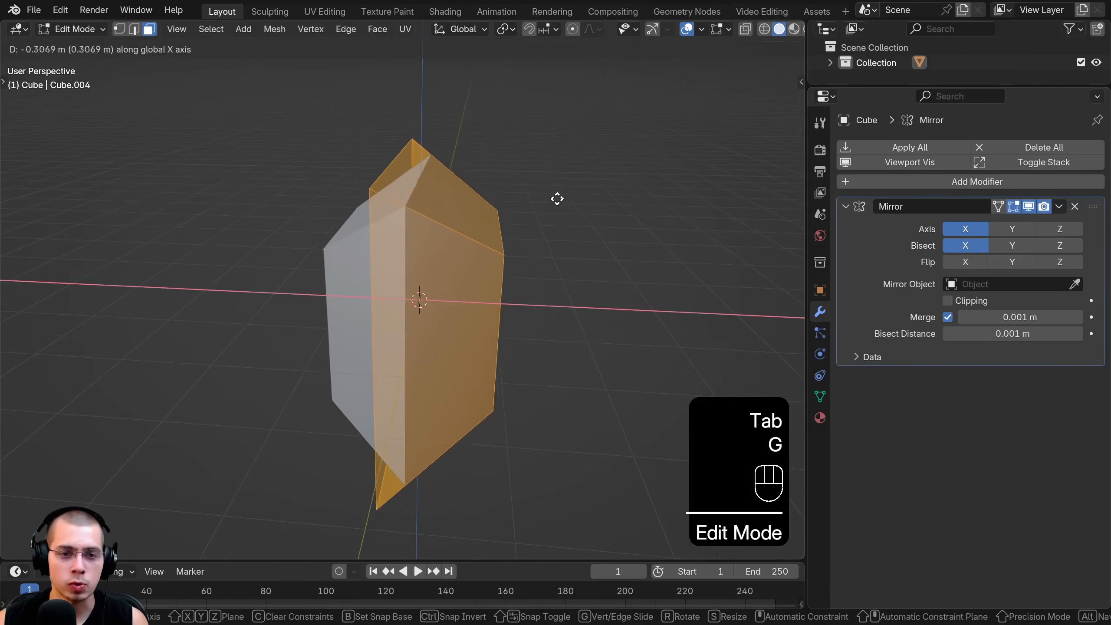
left_click(533, 194)
middle_click_drag(533, 194, 497, 195)
middle_click_drag(402, 222, 430, 156)
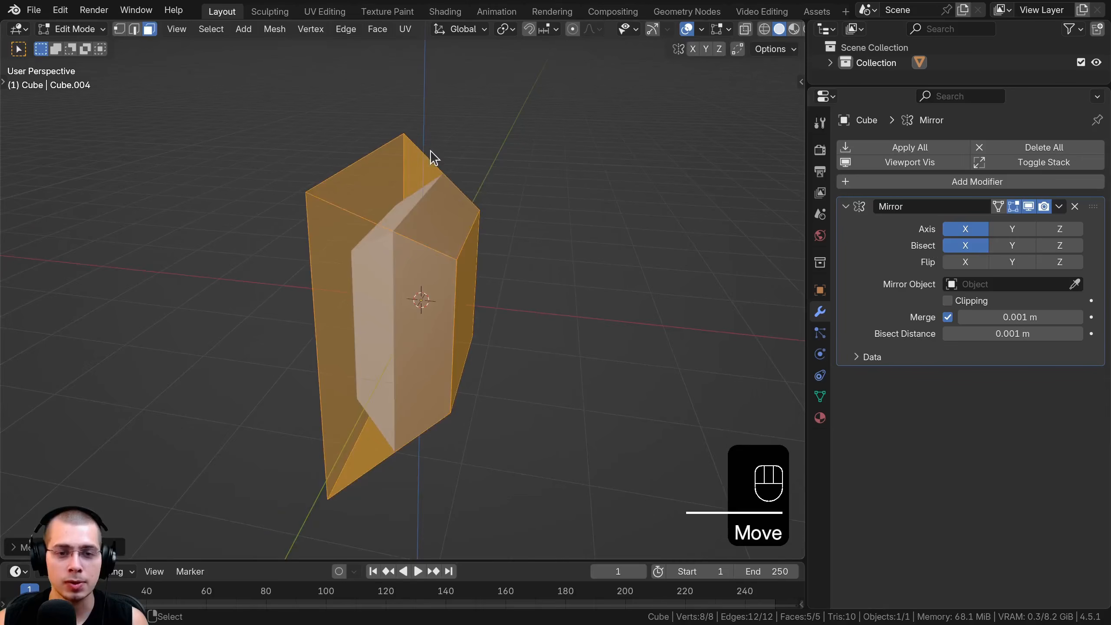
key("Tab")
key("Tab")
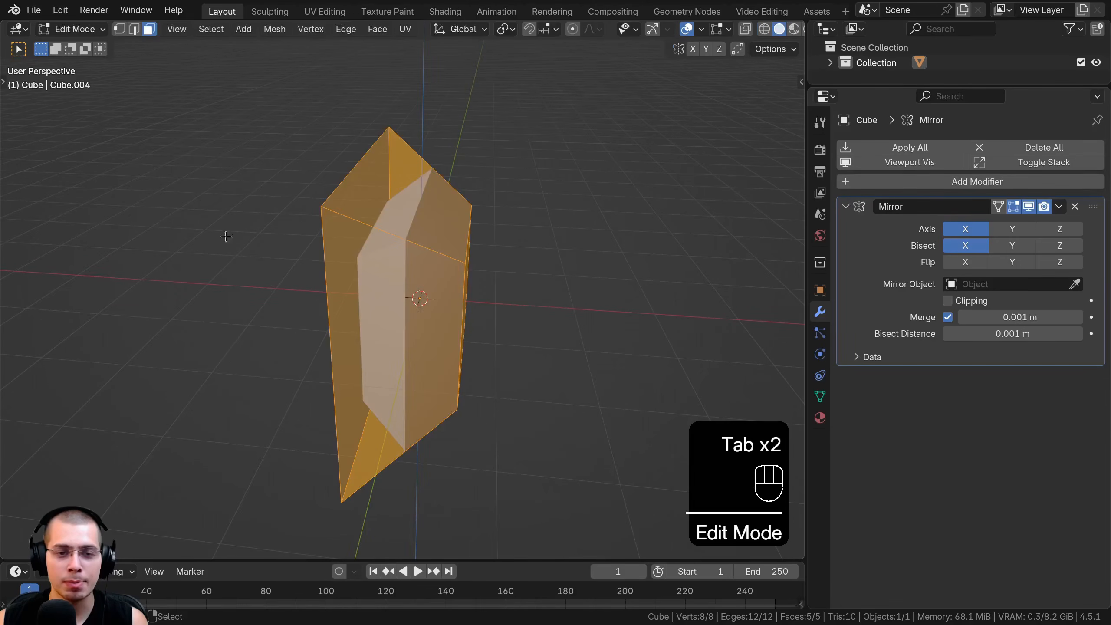
middle_click_drag(225, 237, 325, 135)
key("Tab")
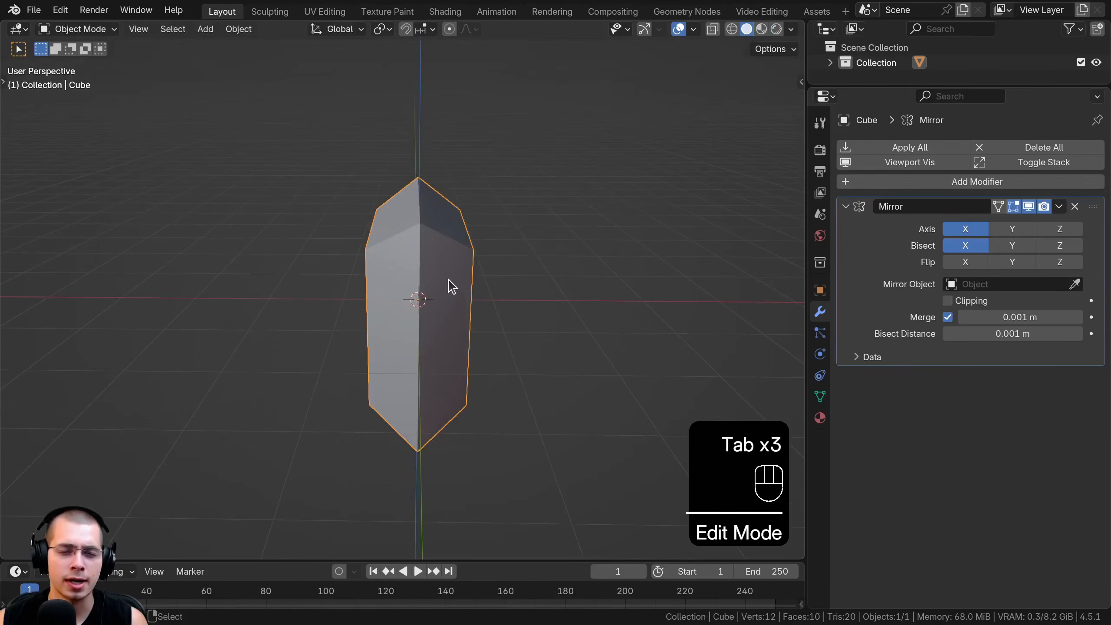
Step: Move the whole mesh along X again in Edit Mode to change where the mirror plane cuts it, and return to Object Mode
key("Tab")
key("g")
key("x")
left_click(446, 246)
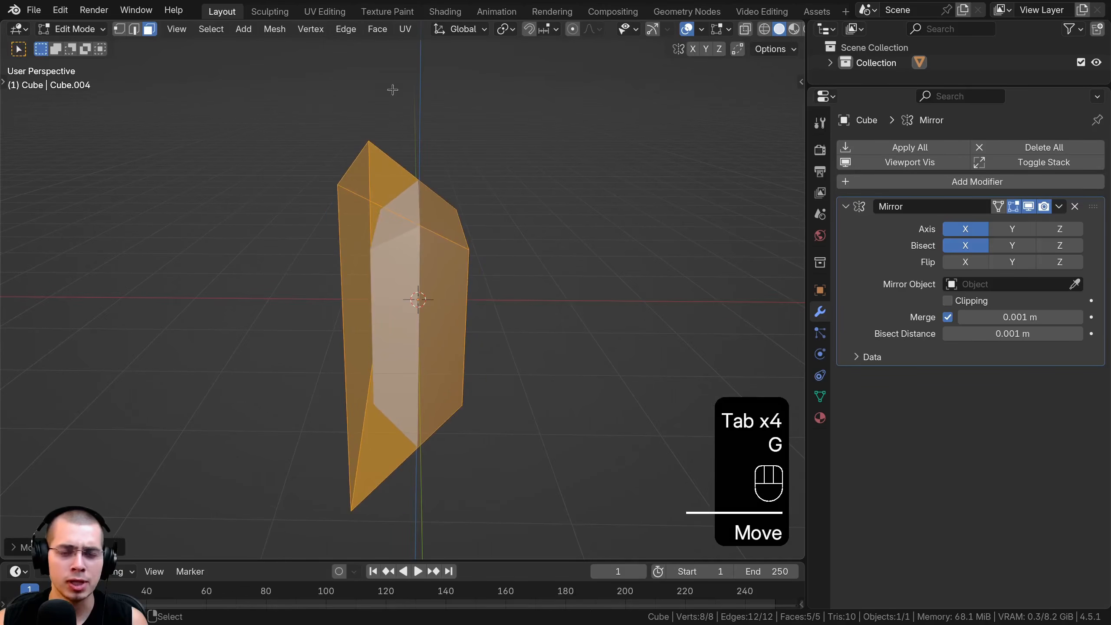
key("g")
left_click(445, 315)
key("Tab")
Step: Turn Bisect on X off and on again to compare the overlapping halves with the cut shape
left_click(985, 246)
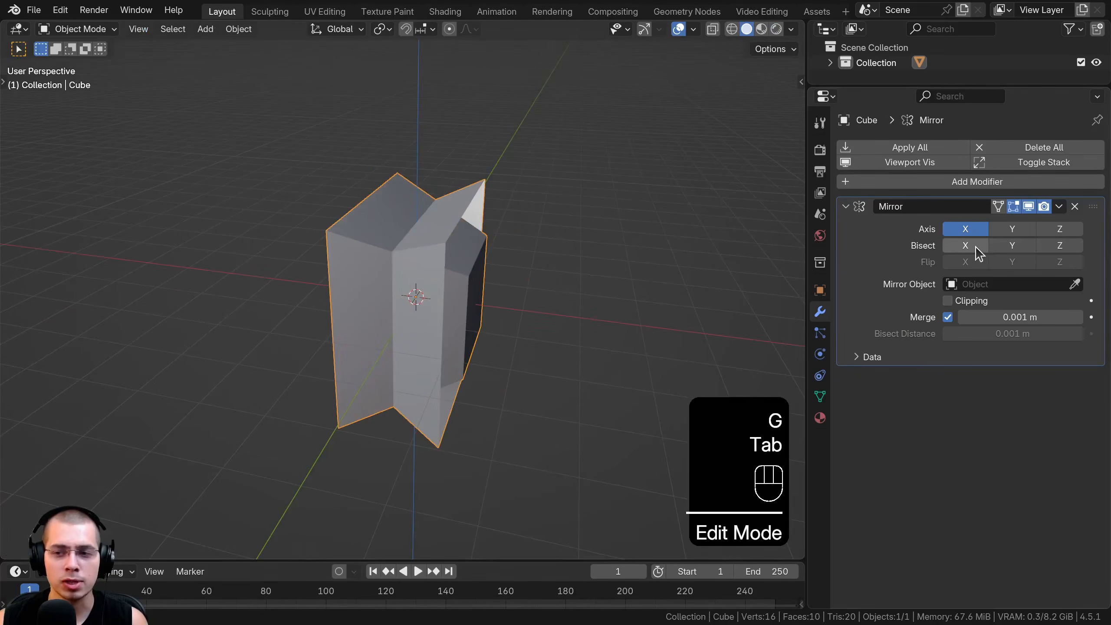
left_click(975, 245)
left_click(961, 246)
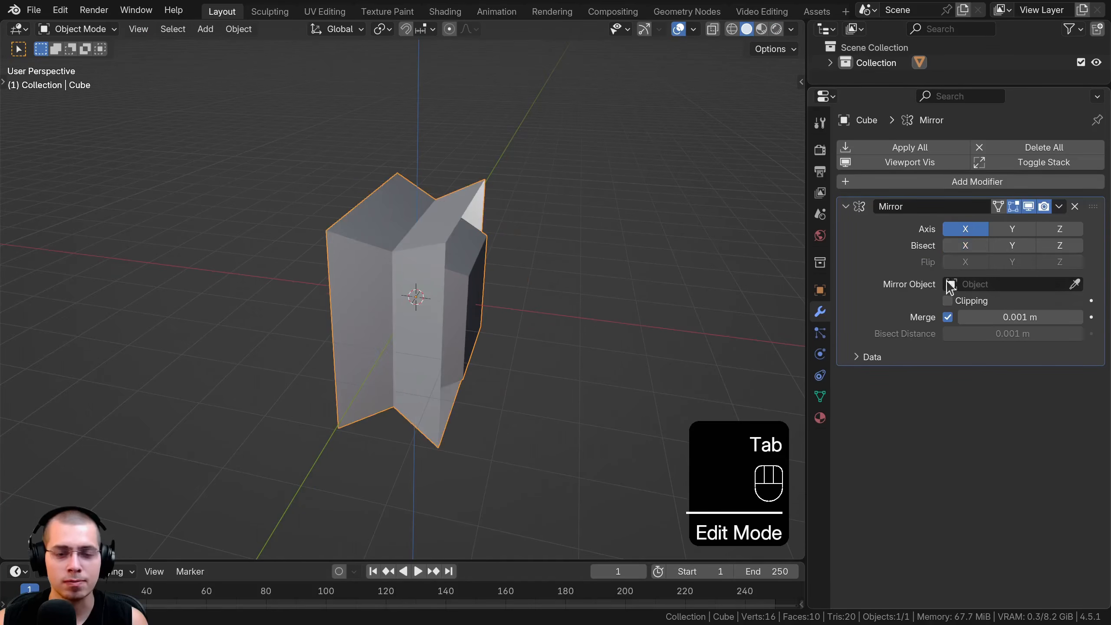
left_click(963, 246)
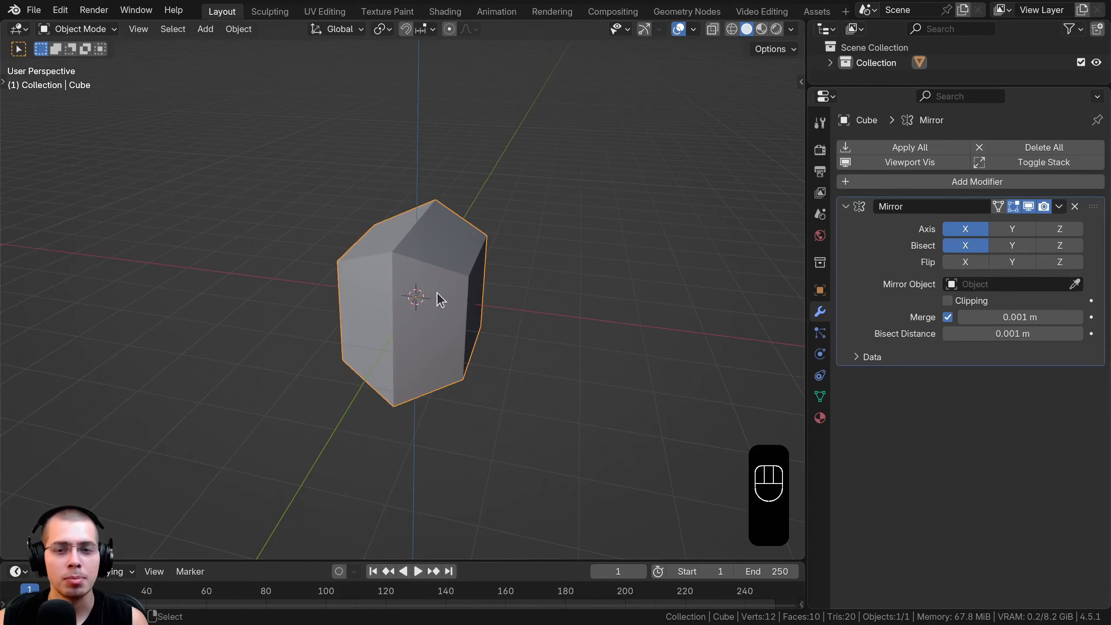
Step: Shift the bisected mesh back and forth along X, checking the cut shape in Object Mode between moves
key("Tab")
scroll(479, 273, "up", 3)
middle_click_drag(479, 268, 510, 239)
scroll(490, 265, "down", 2)
key("g")
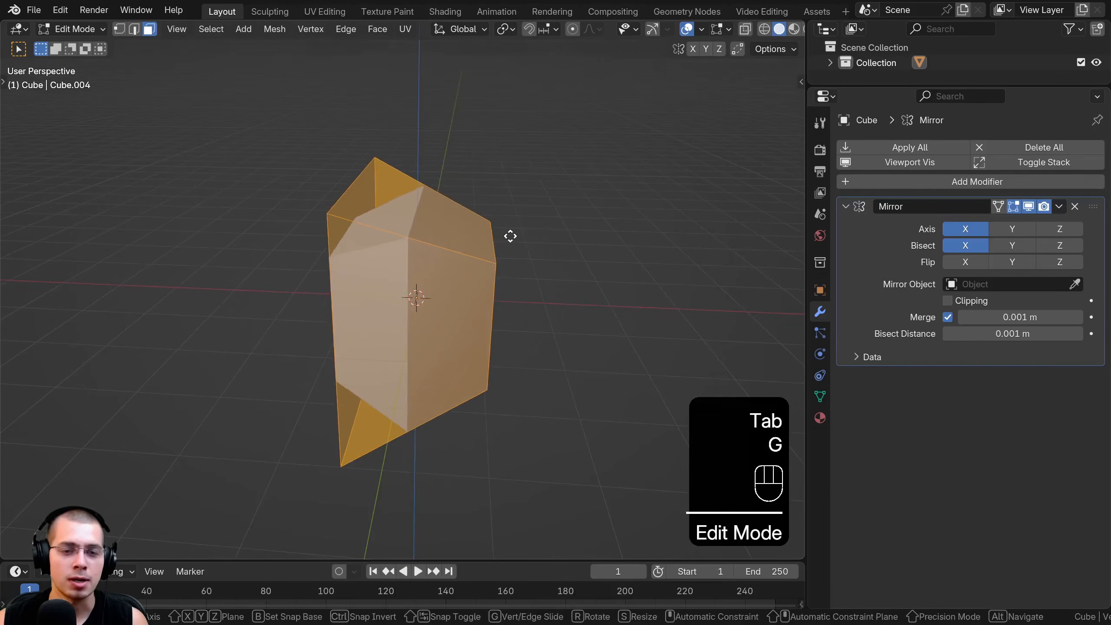
key("x")
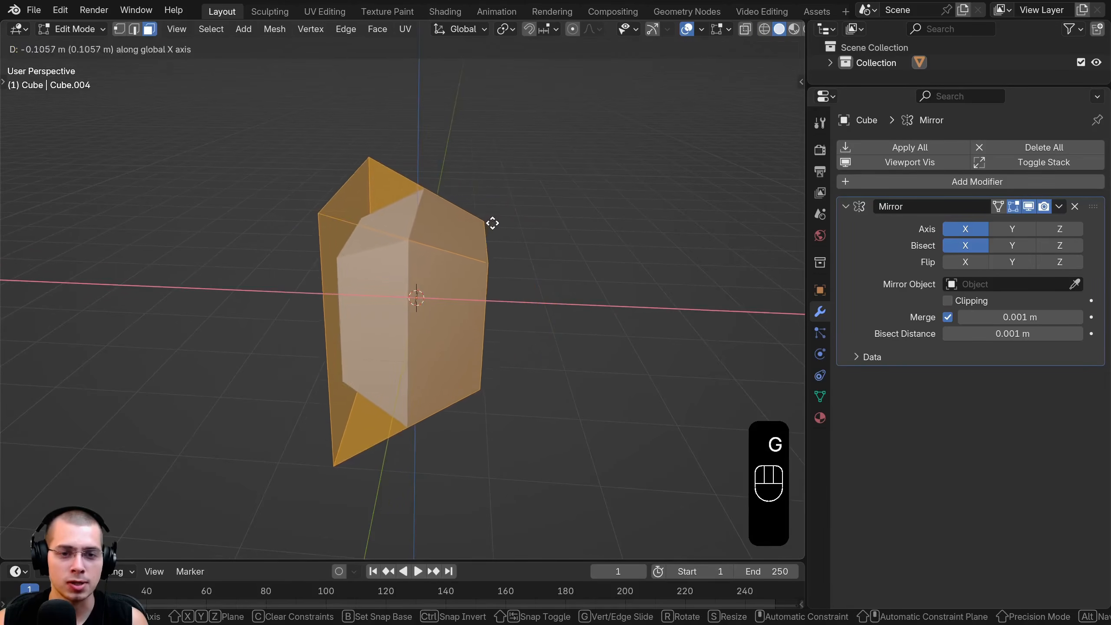
left_click(489, 241)
key("Tab")
key("Tab")
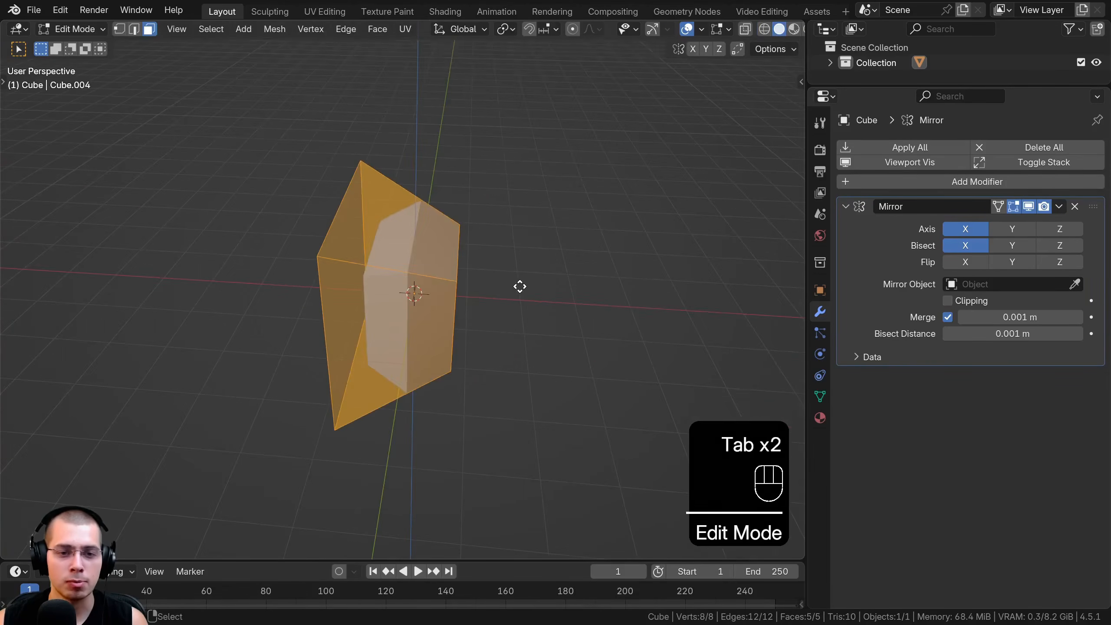
key("g")
left_click(519, 287)
key("Tab")
Step: Compare the bisected shape in Object and Edit Mode, and try Bisect on the Y and Z axes as well
middle_click_drag(383, 229, 320, 248)
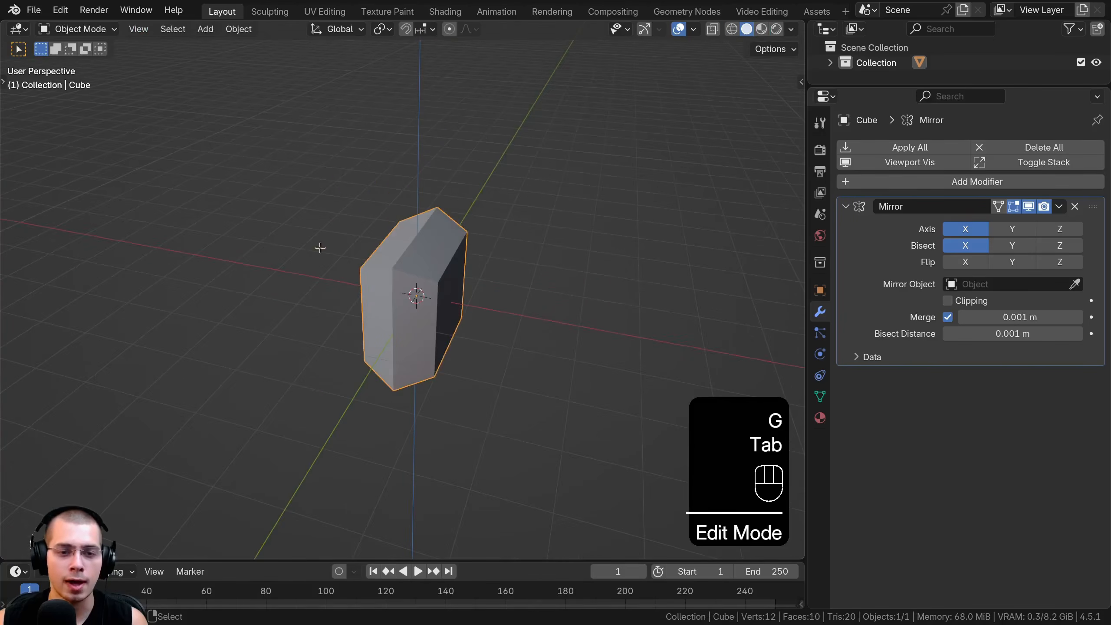
key("Tab")
middle_click_drag(376, 162, 438, 162)
key("Tab")
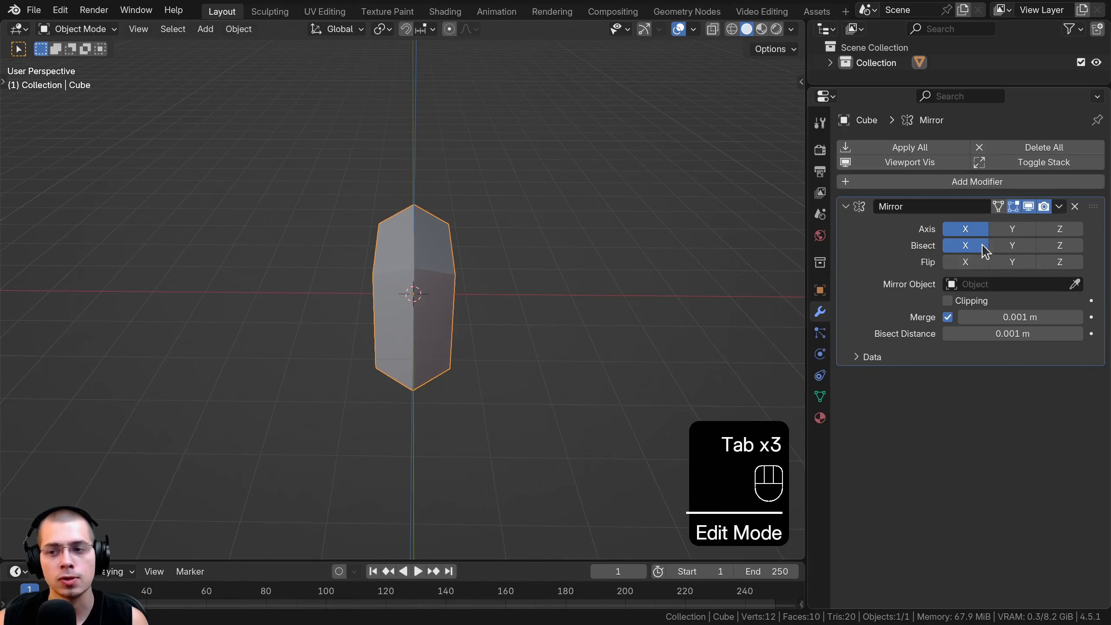
left_click(981, 246)
left_click(981, 245)
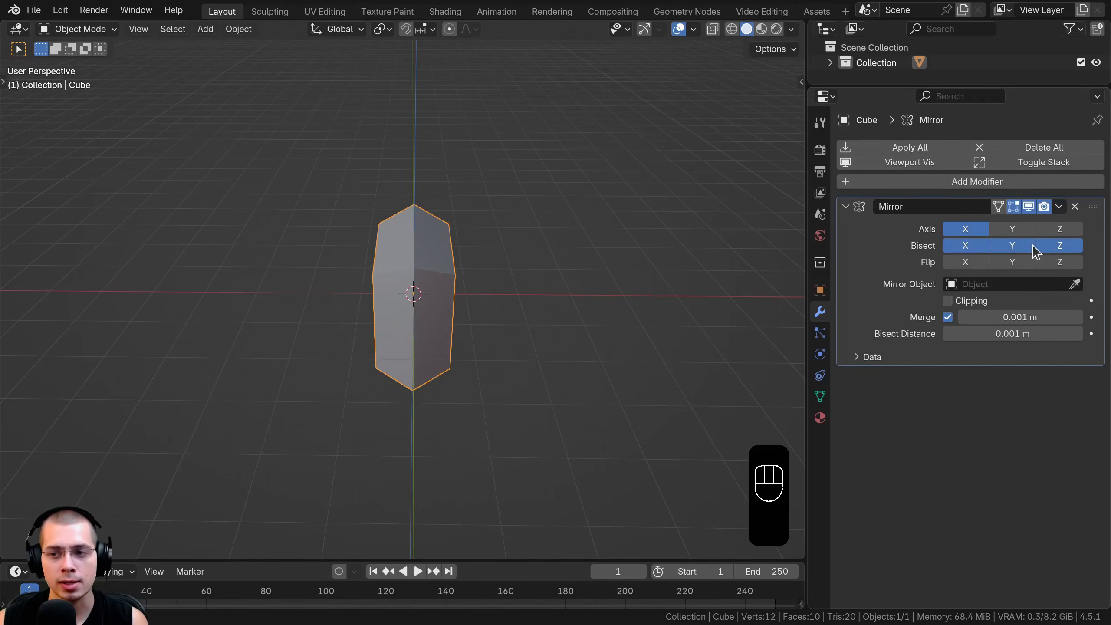
Step: Enable Flip on the X axis to keep the opposite side of the cut, examine the result, and disable Flip
key("Tab")
middle_click_drag(471, 213, 483, 233, "shift")
scroll(483, 233, "up", 2)
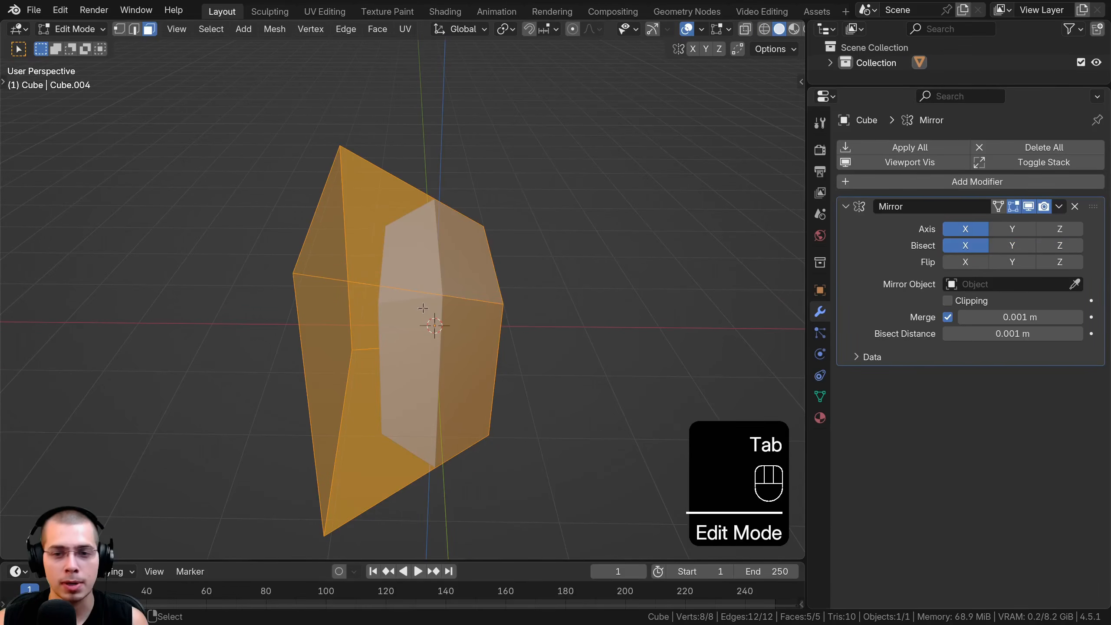
middle_click_drag(423, 308, 387, 250)
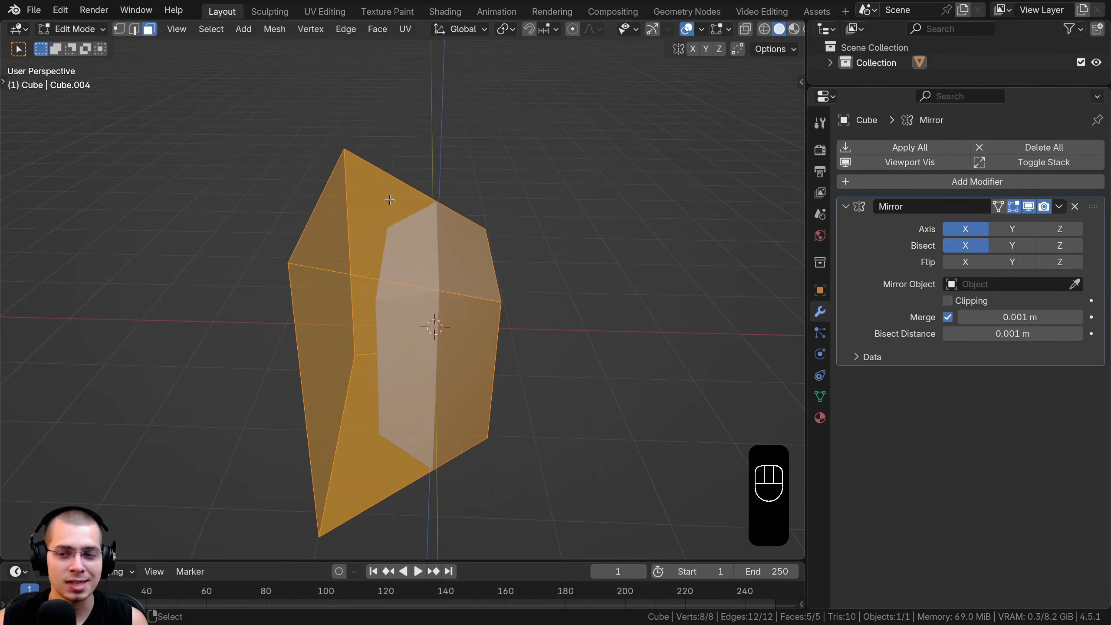
left_click(979, 260)
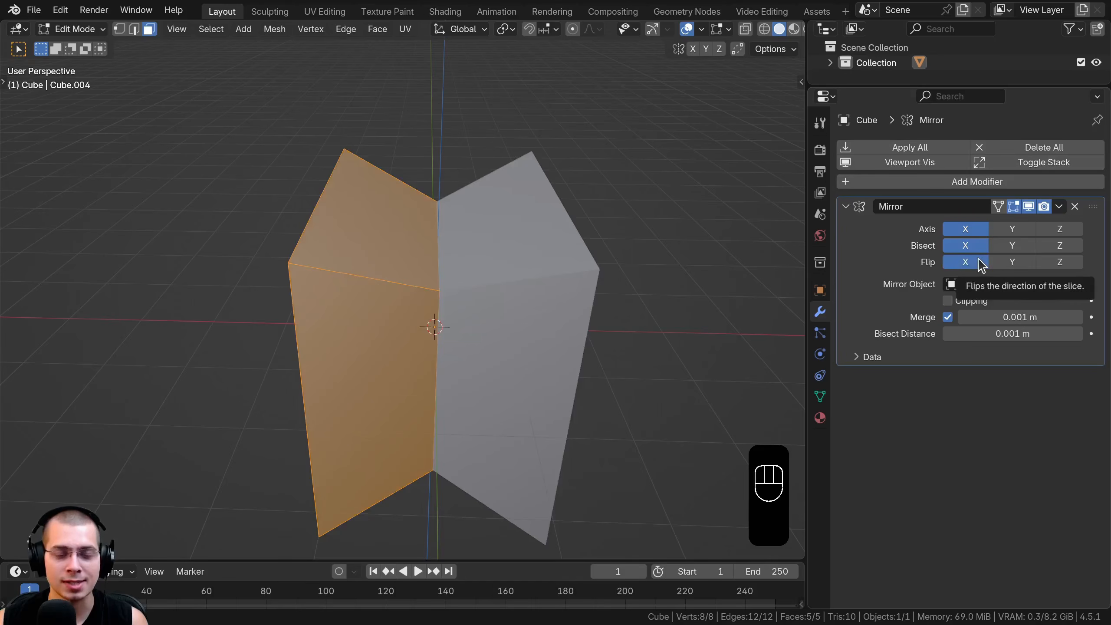
middle_click_drag(708, 254, 545, 298)
scroll(612, 298, "up", 3)
left_click(973, 263)
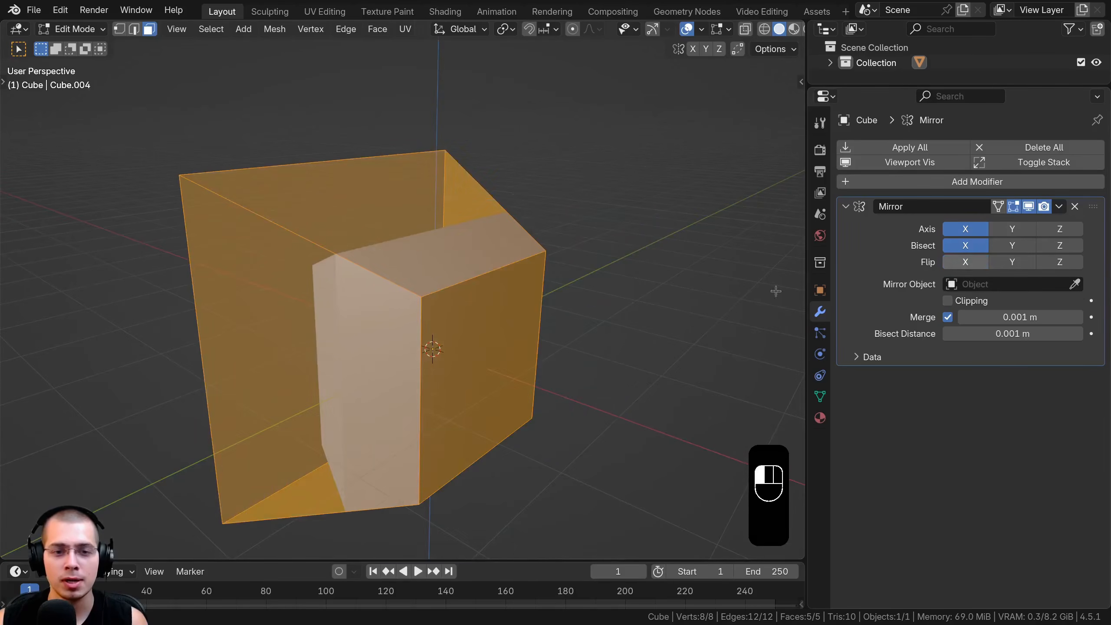
Step: Move the bisected mesh about 0.09 m along X and toggle Flip on the X axis
middle_click_drag(429, 345, 426, 323)
key("g")
key("x")
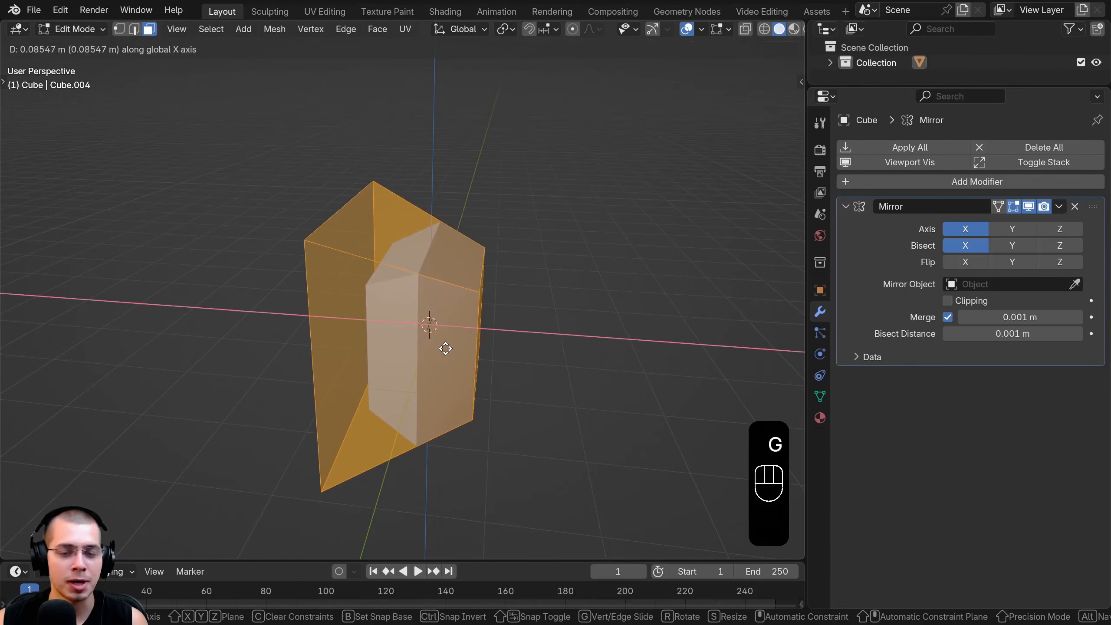
left_click(448, 348)
left_click(972, 264)
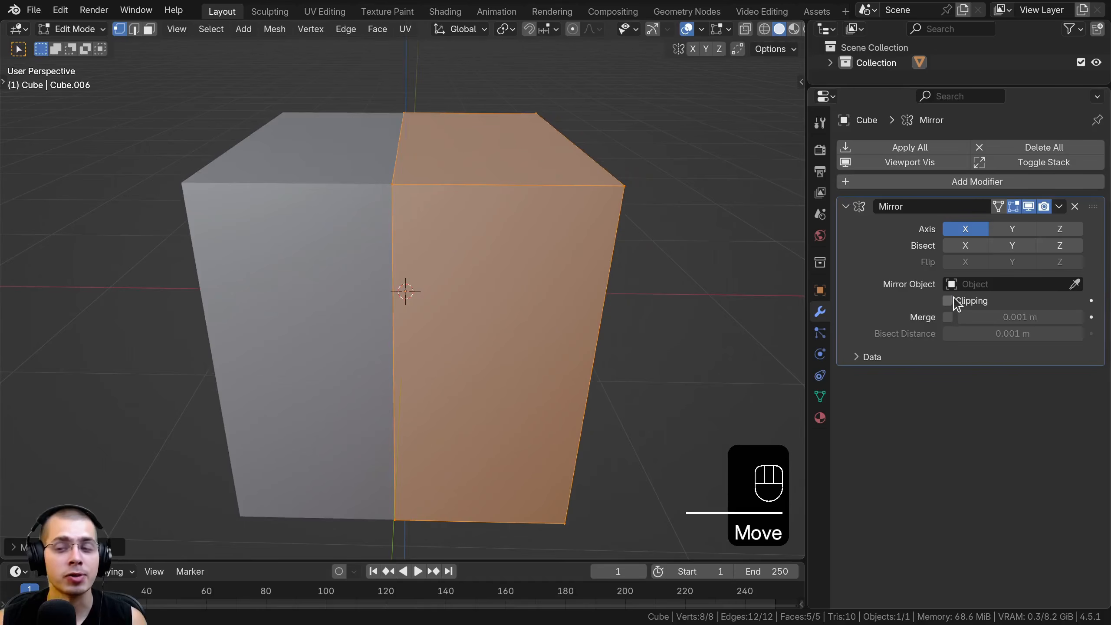
Step: Enable Clipping on the Mirror modifier and move the half cube against the mirror plane
key("g")
left_click(424, 165)
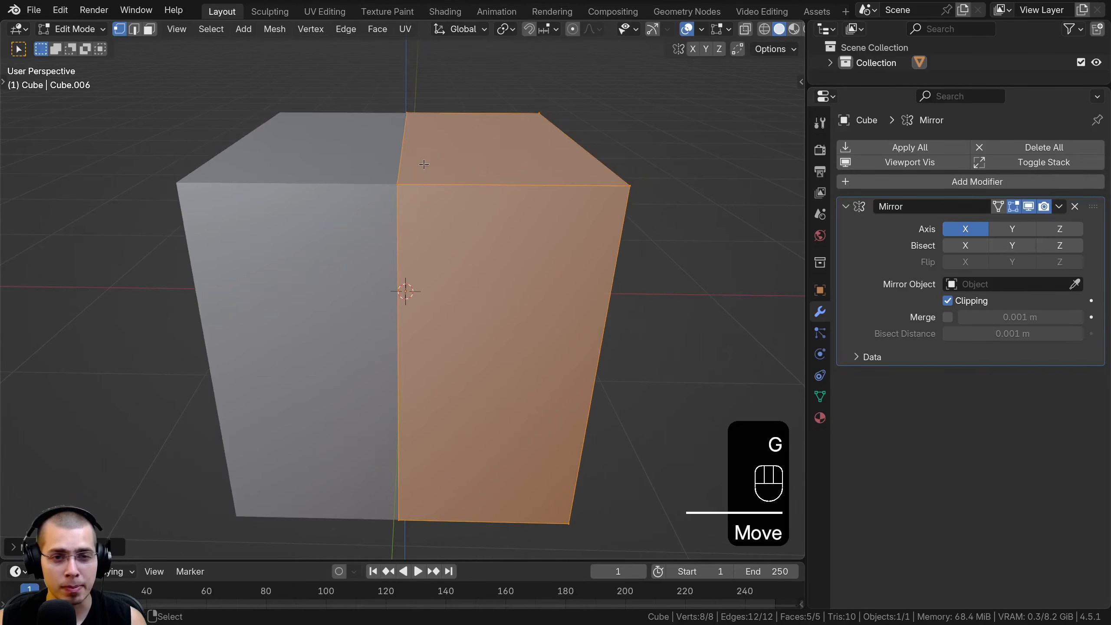
scroll(432, 157, "down", 1)
middle_click_drag(433, 156, 426, 292)
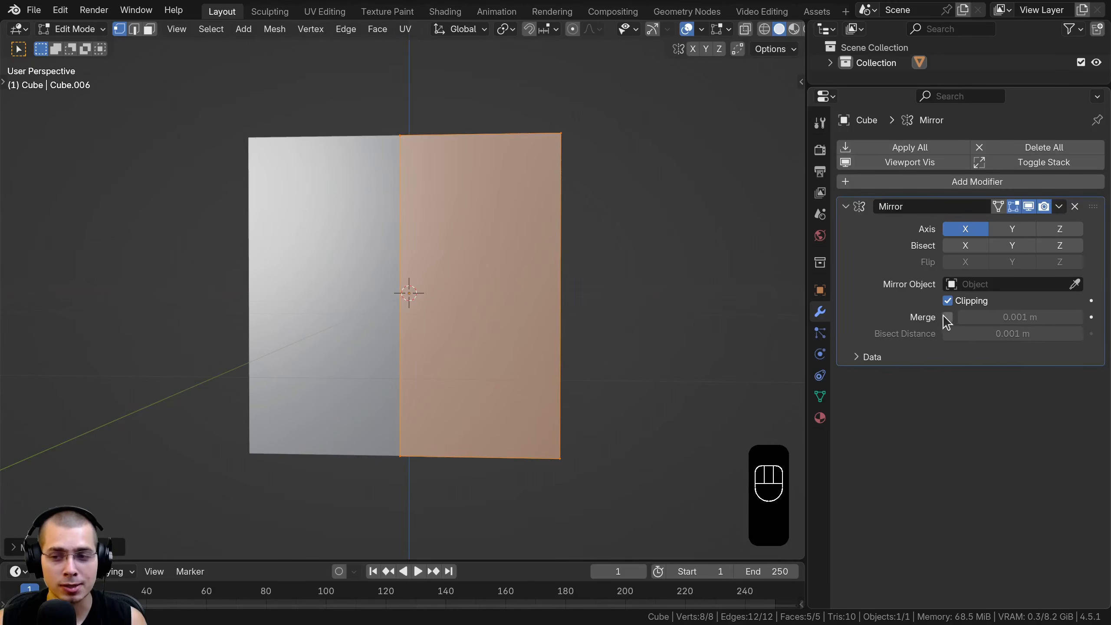
Step: Disable Clipping and move the half cube along X to leave a small gap between the mirrored halves
middle_click_drag(599, 343, 612, 372)
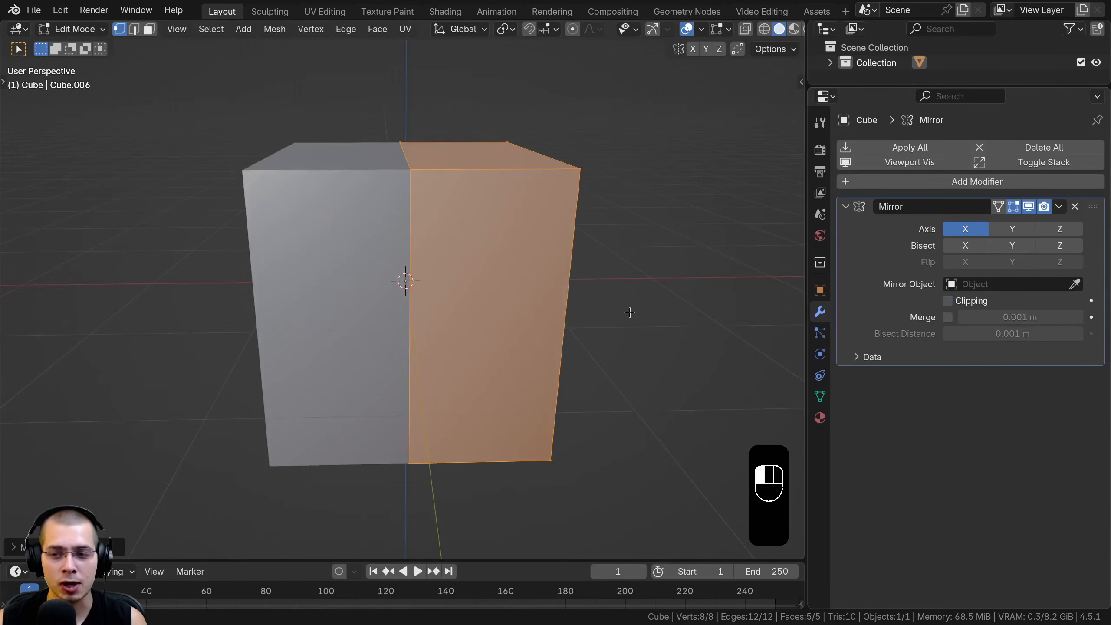
key("g")
key("x")
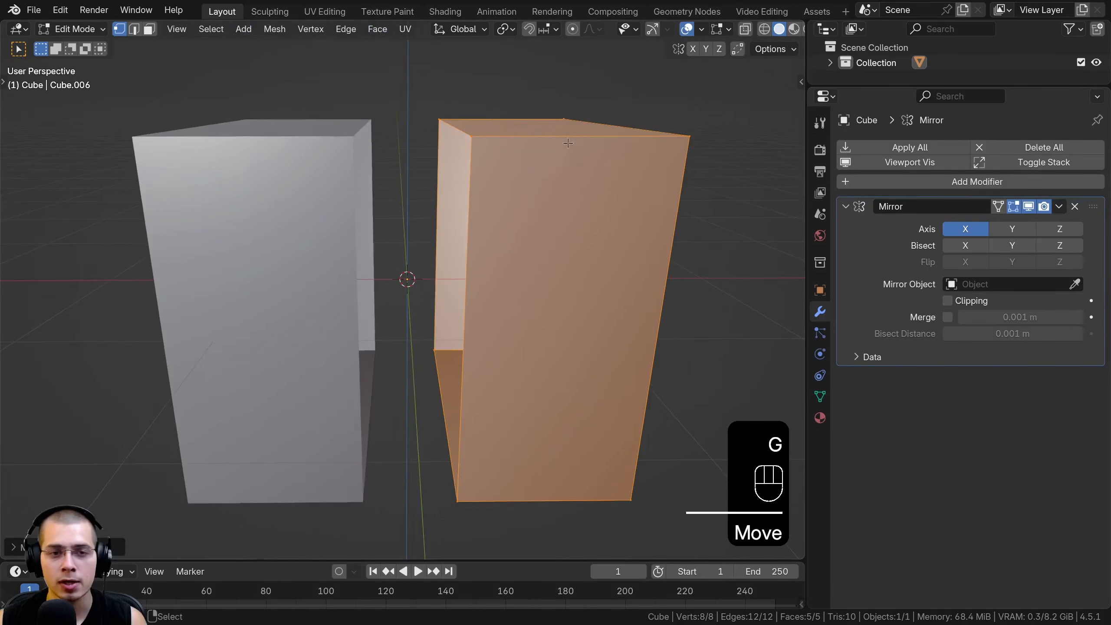
key("g")
left_click(541, 154)
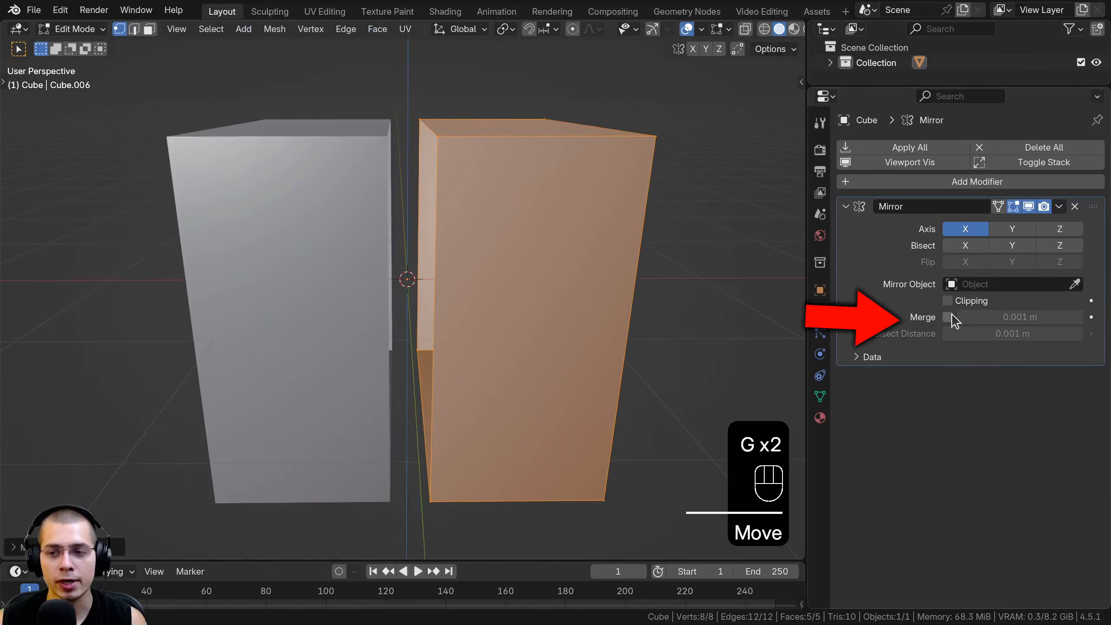
Step: Enable Merge on the Mirror modifier and raise its distance to 0.269 m to join the two halves
left_click(952, 317)
left_click_drag(1016, 319, 1078, 318)
middle_click_drag(431, 140, 398, 158)
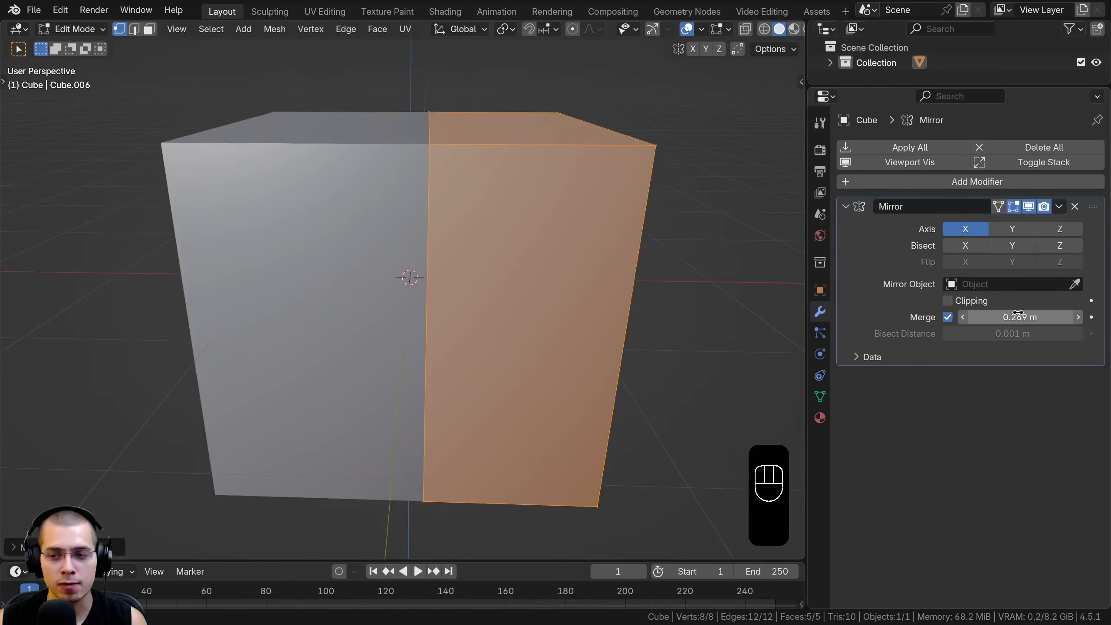
Step: Lower the merge distance to 0.128 m to separate the halves, and raise it to 0.29 m to rejoin them
left_click_drag(1018, 315, 997, 315)
middle_click_drag(375, 246, 397, 239)
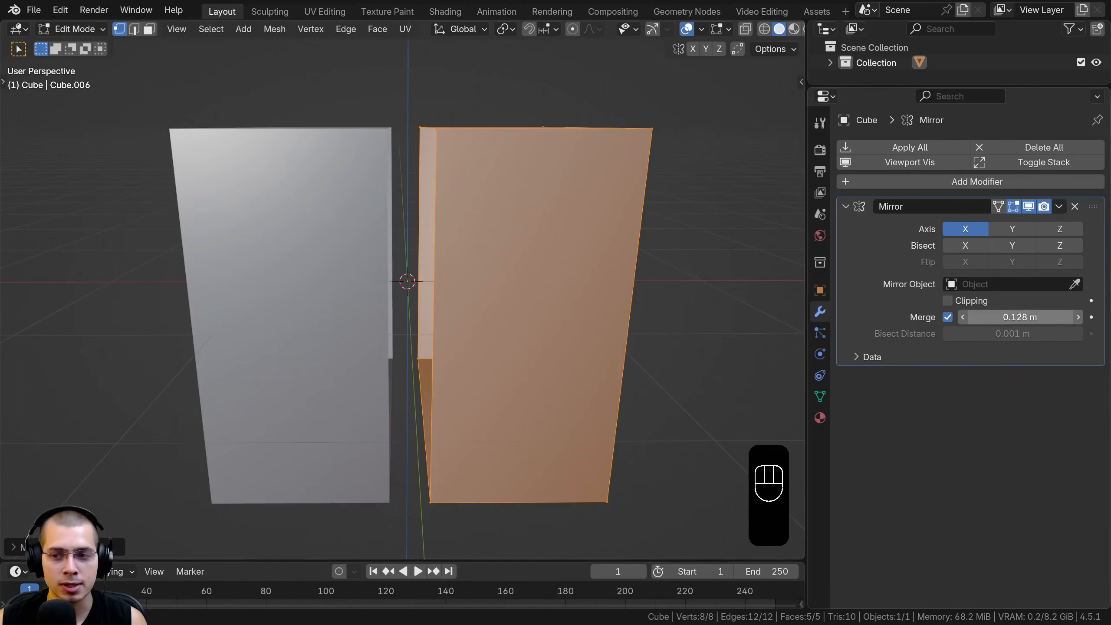
left_click_drag(1006, 317, 1030, 317)
scroll(400, 167, "down", 5)
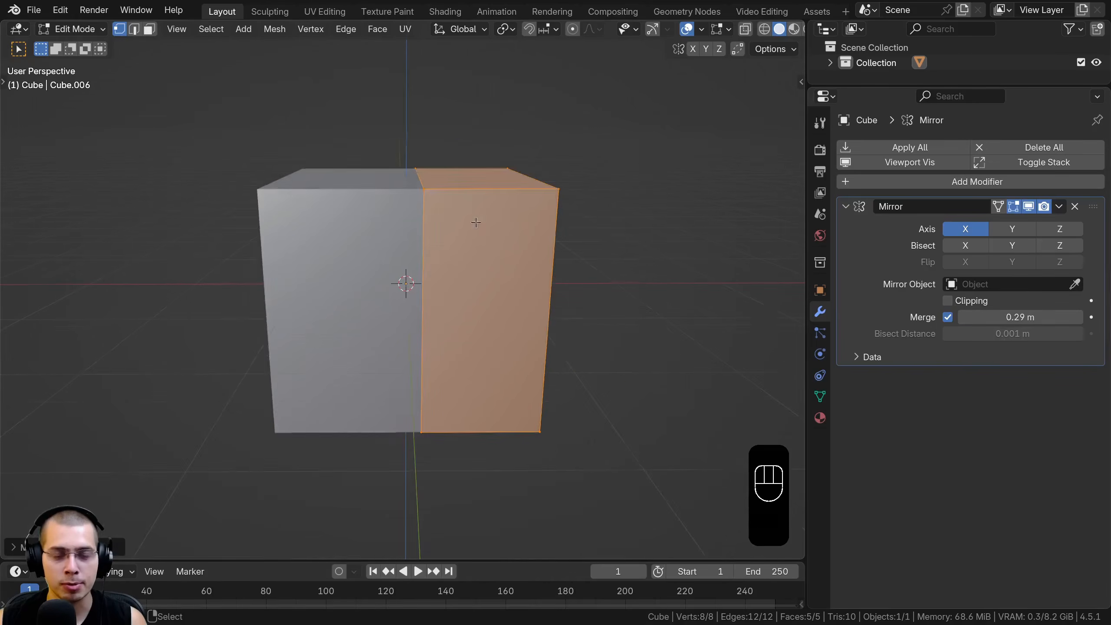
Step: Try moving the half cube's upper front vertex at the seam while Merge is active
key("Tab")
key("Tab")
left_click(415, 195)
key("g")
right_click(455, 182)
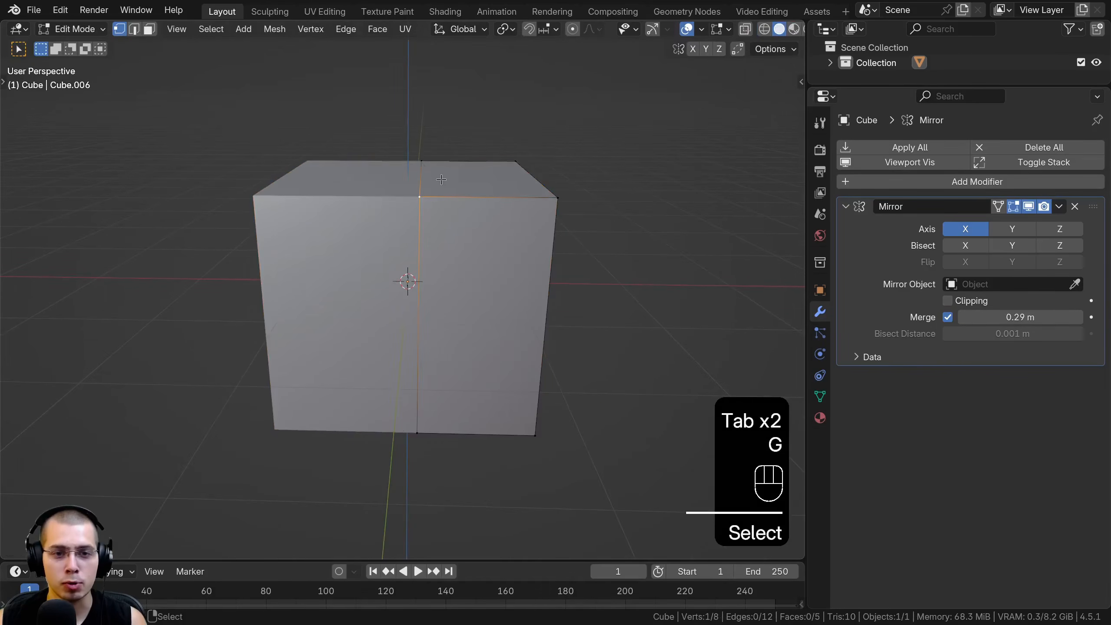
key("g")
right_click(463, 184)
scroll(434, 178, "up", 2)
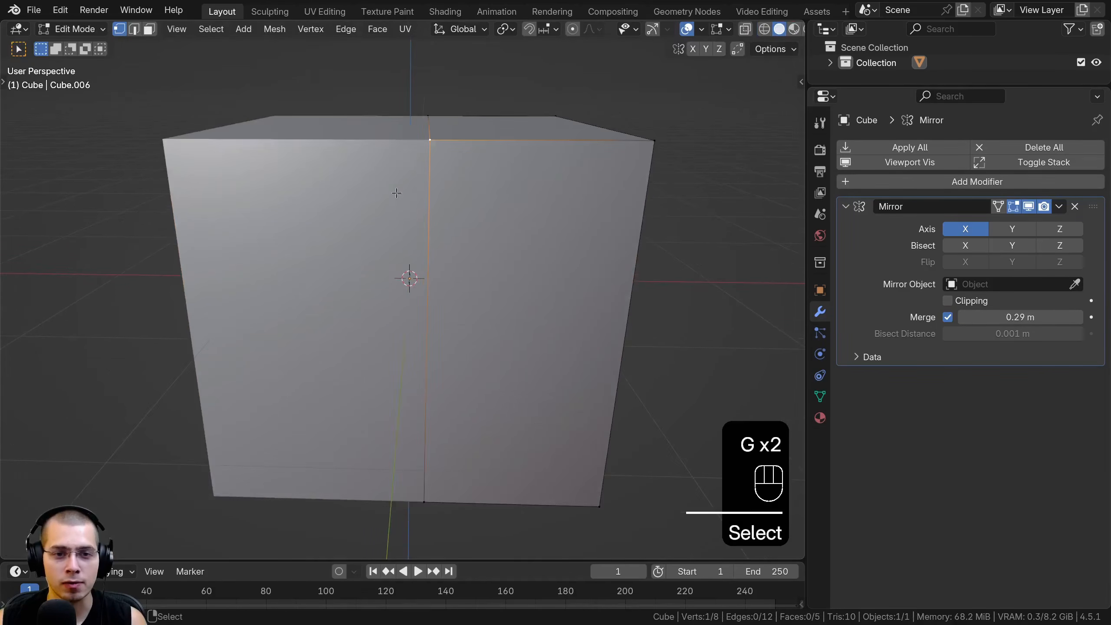
scroll(434, 178, "down", 2)
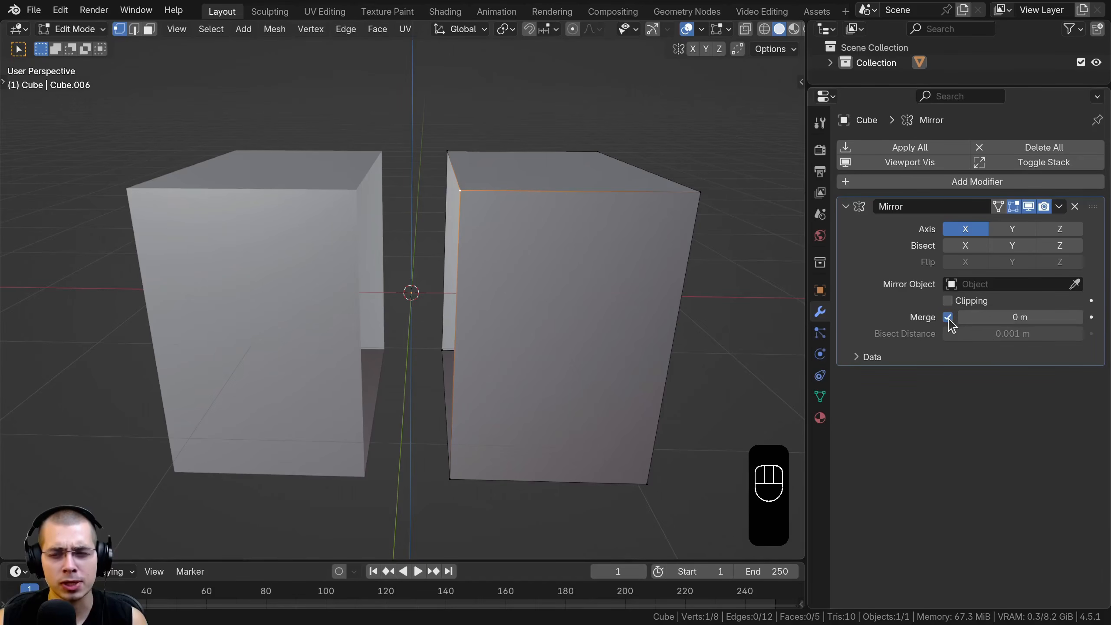
Step: Switch the Mirror modifier from Merge to Clipping and move the entire half cube against the mirror plane
left_click(948, 318)
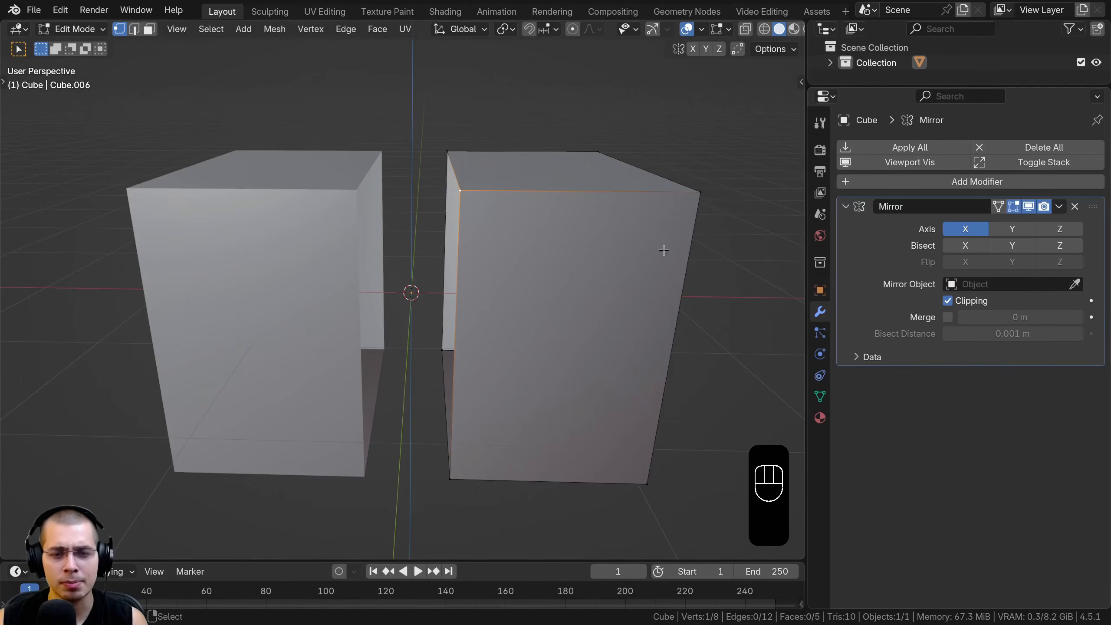
key("alt+a")
key("a")
key("g")
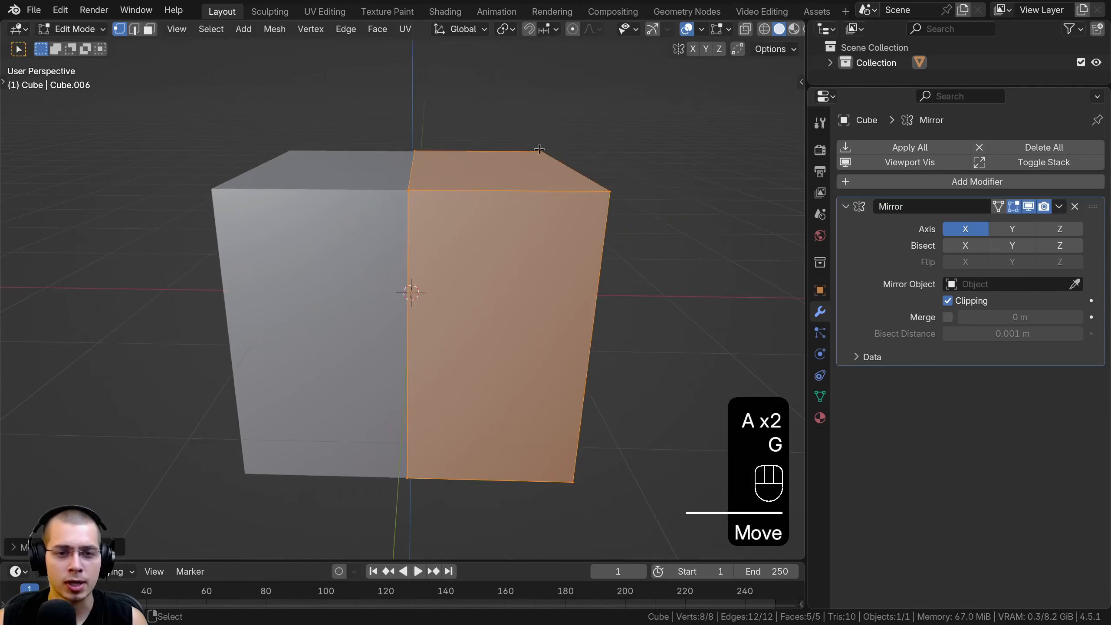
key("g")
left_click(571, 157)
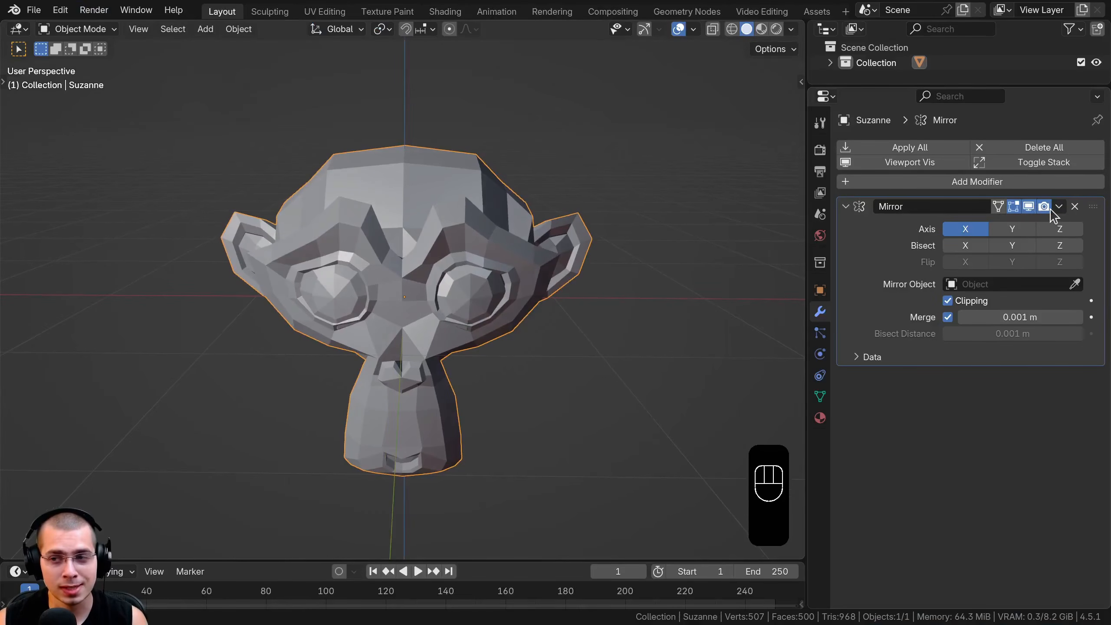
Step: Enable the Mirror modifier's On Cage display for Suzanne in Edit Mode, and select and deselect the whole mesh
key("Tab")
left_click(1002, 208)
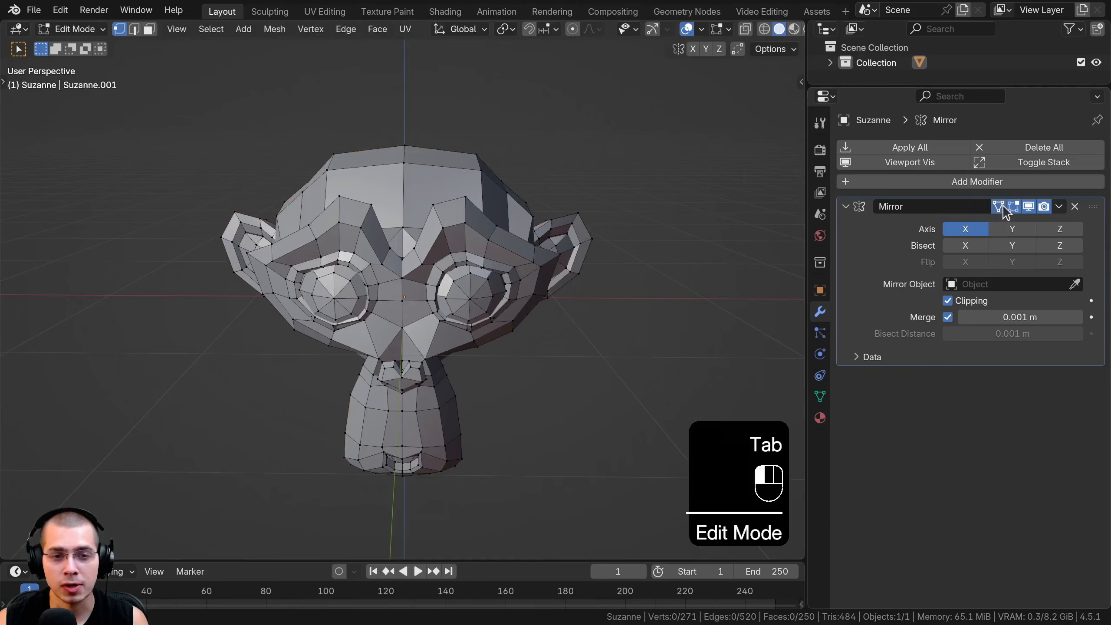
key("a")
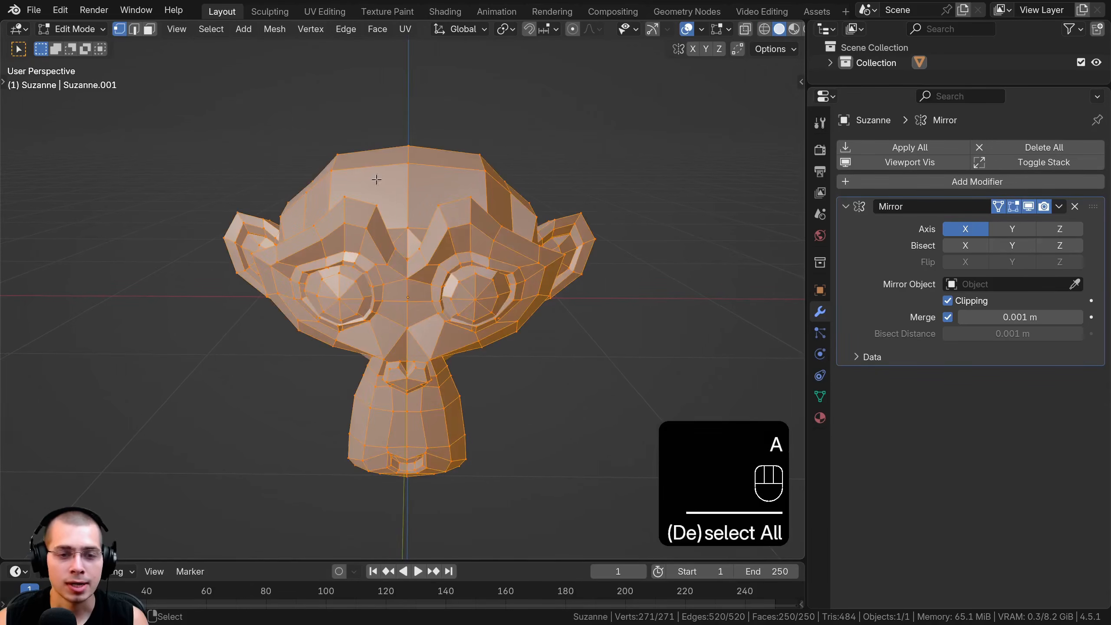
key("a")
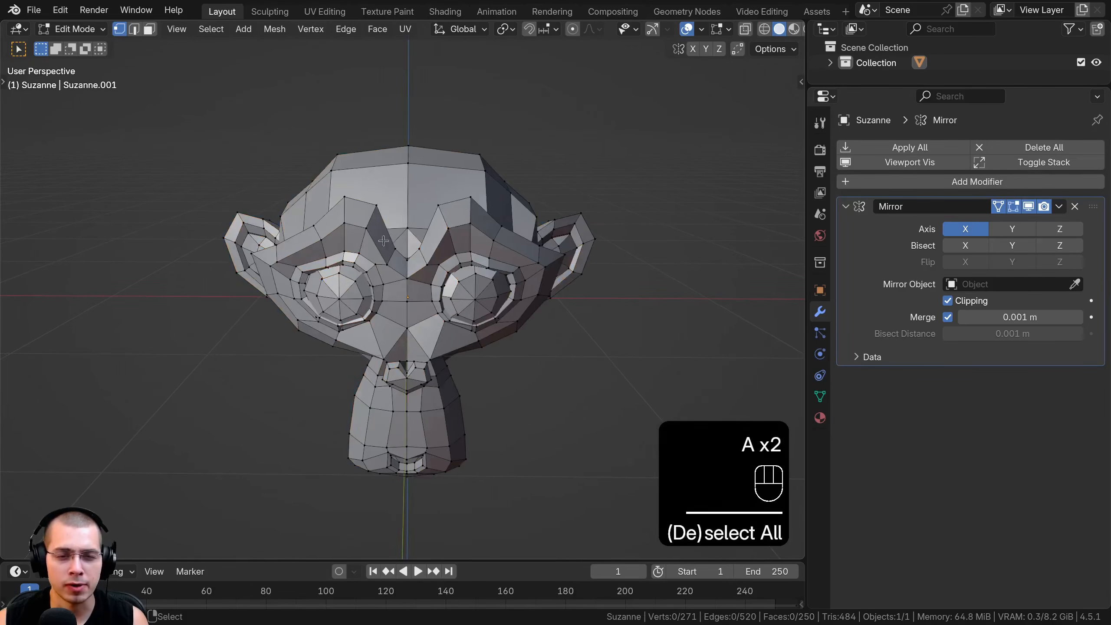
Step: Box-select the ear on Suzanne's mirrored side and try to move it
middle_click_drag(289, 236, 334, 228)
key("b")
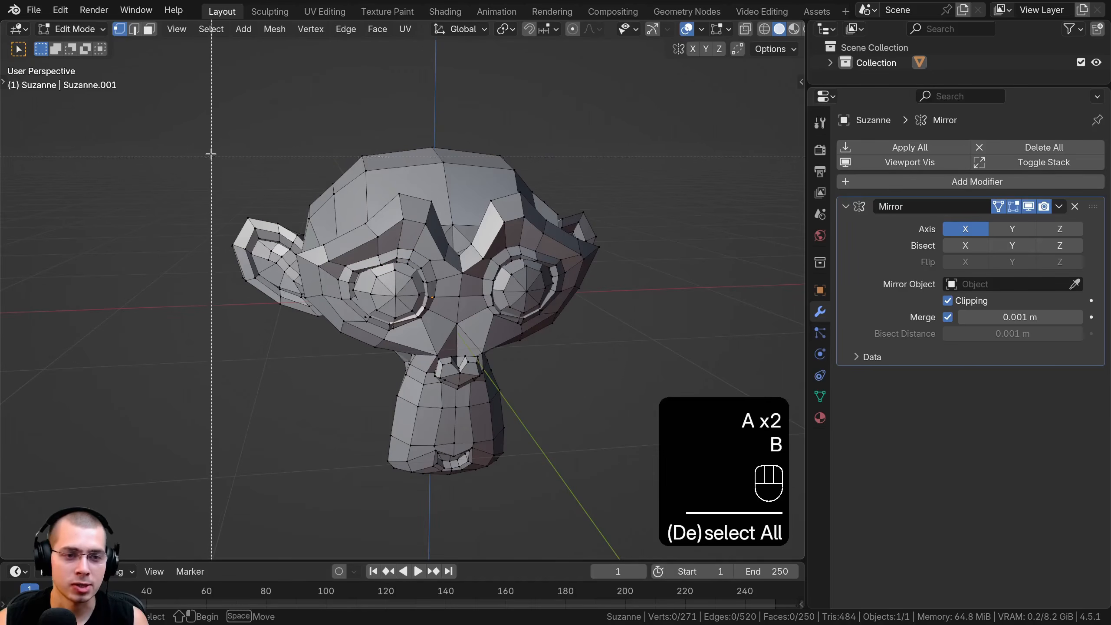
left_click_drag(211, 156, 280, 357)
middle_click_drag(280, 368, 307, 280)
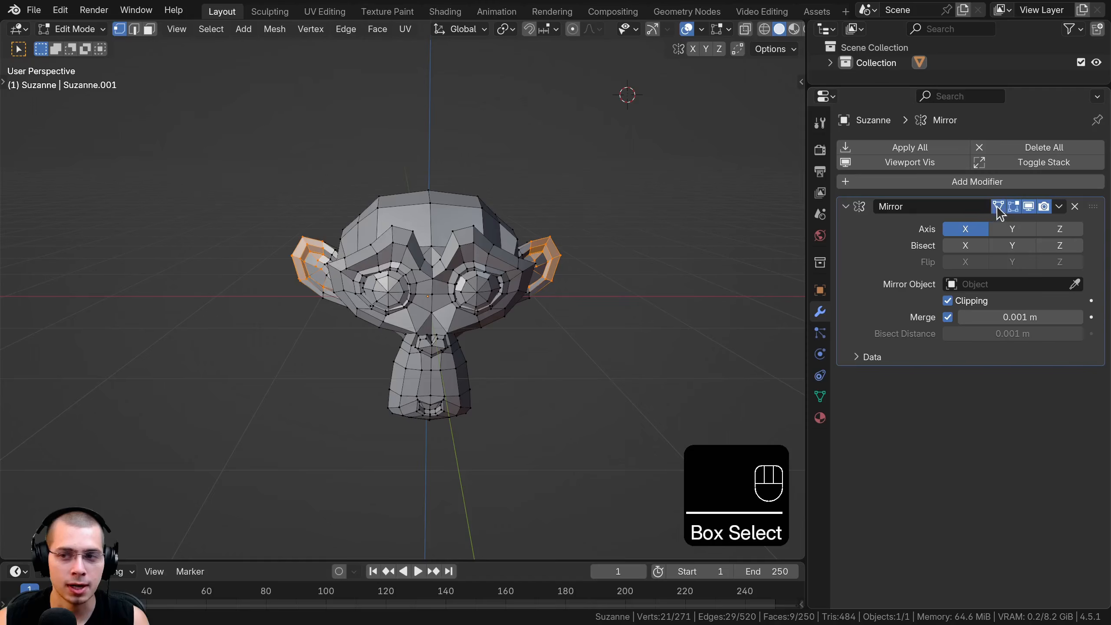
key("g")
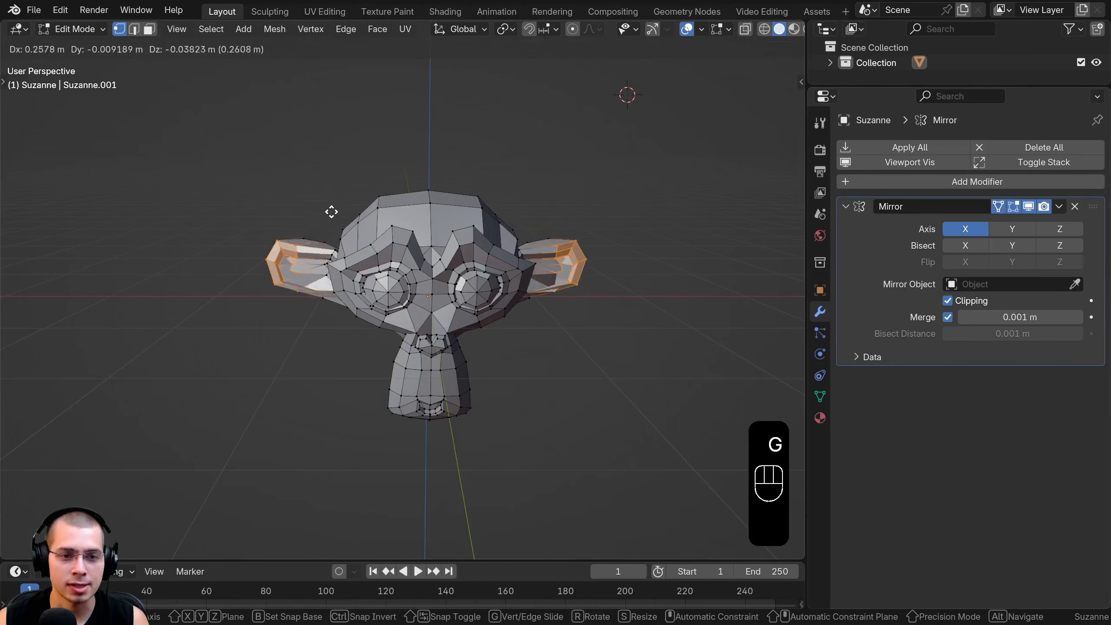
right_click(311, 190)
Step: Box-select the ear and eye area on the mirrored side of the head, and clear the selection
key("a")
key("b")
left_click_drag(394, 171, 283, 342)
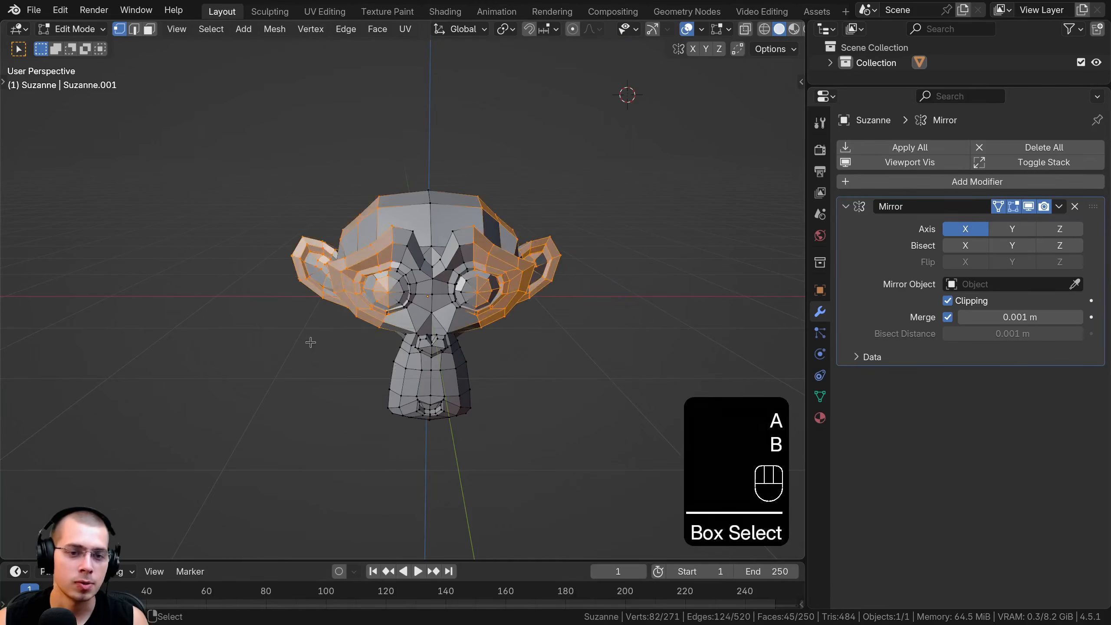
middle_click_drag(311, 343, 325, 342)
scroll(325, 342, "up", 2)
key("a")
scroll(302, 307, "up", 3)
middle_click_drag(285, 277, 293, 316, "shift")
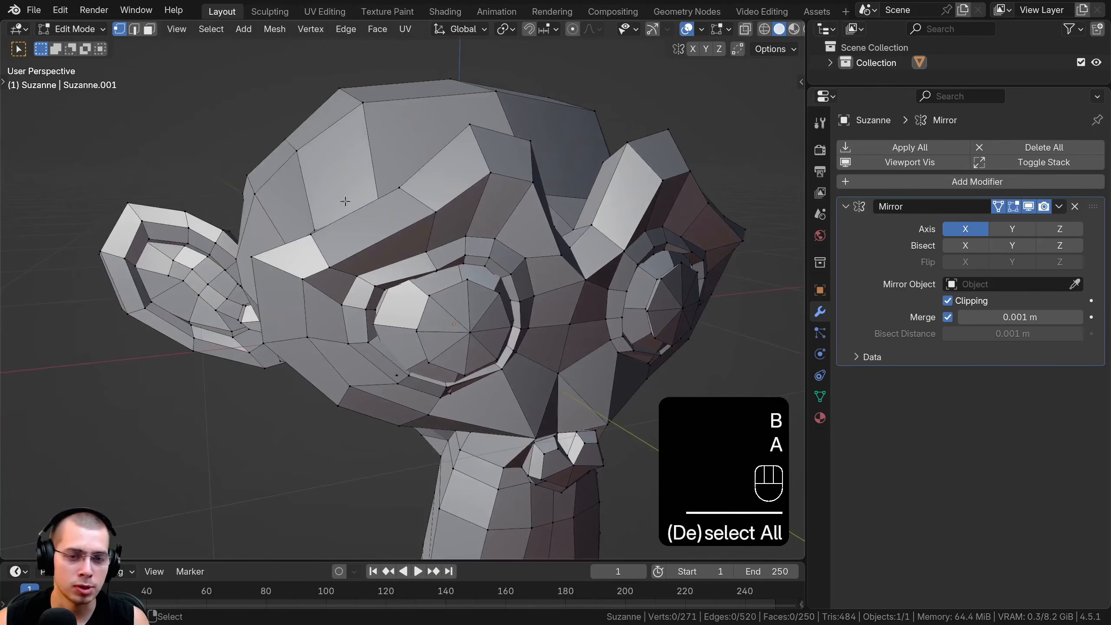
Step: Box-select vertices at the outer corner of the mirrored eye and try to move them
key("b")
left_click_drag(358, 243, 431, 280)
middle_click_drag(415, 284, 380, 233)
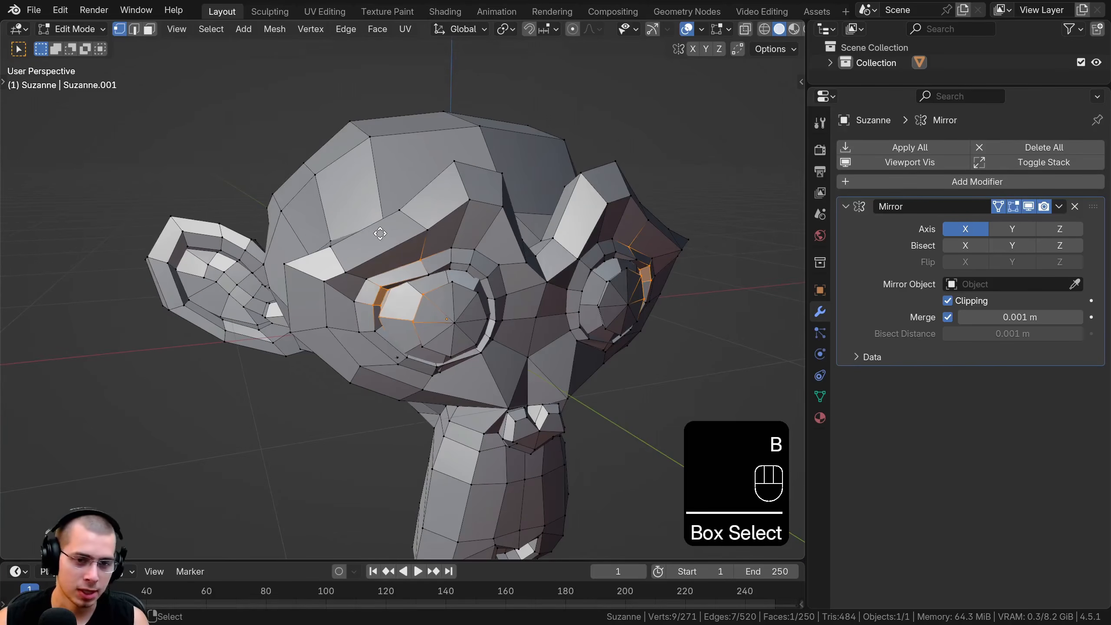
key("g")
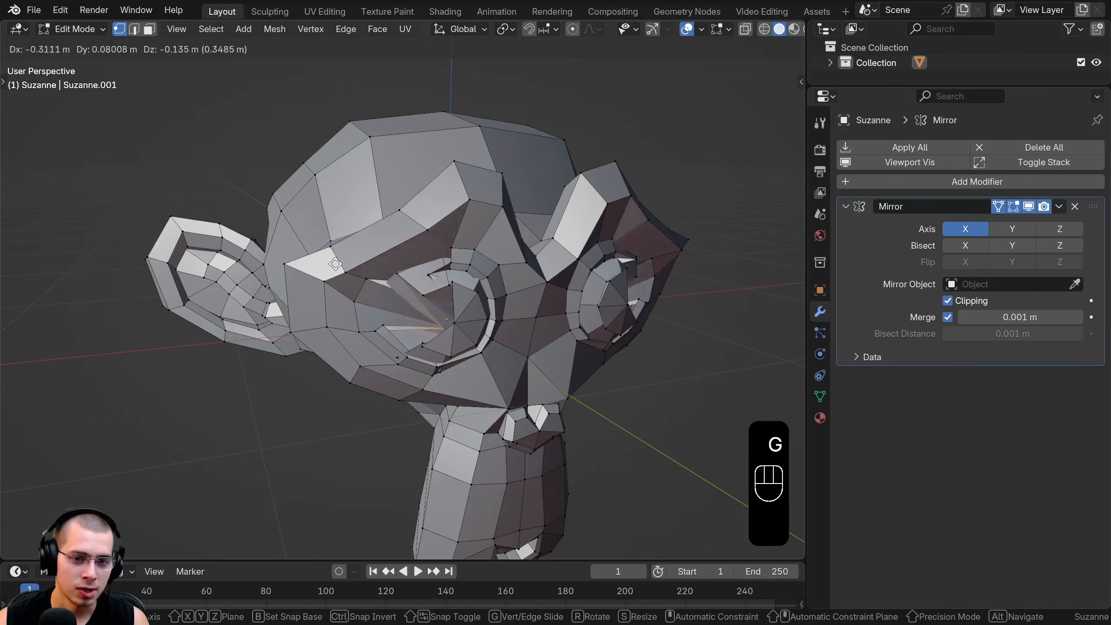
right_click(454, 254)
Step: Box-select the outer part of the eye on the original half and try to move it
middle_click_drag(453, 254, 350, 261)
key("a")
key("b")
left_click_drag(427, 210, 539, 367)
key("g")
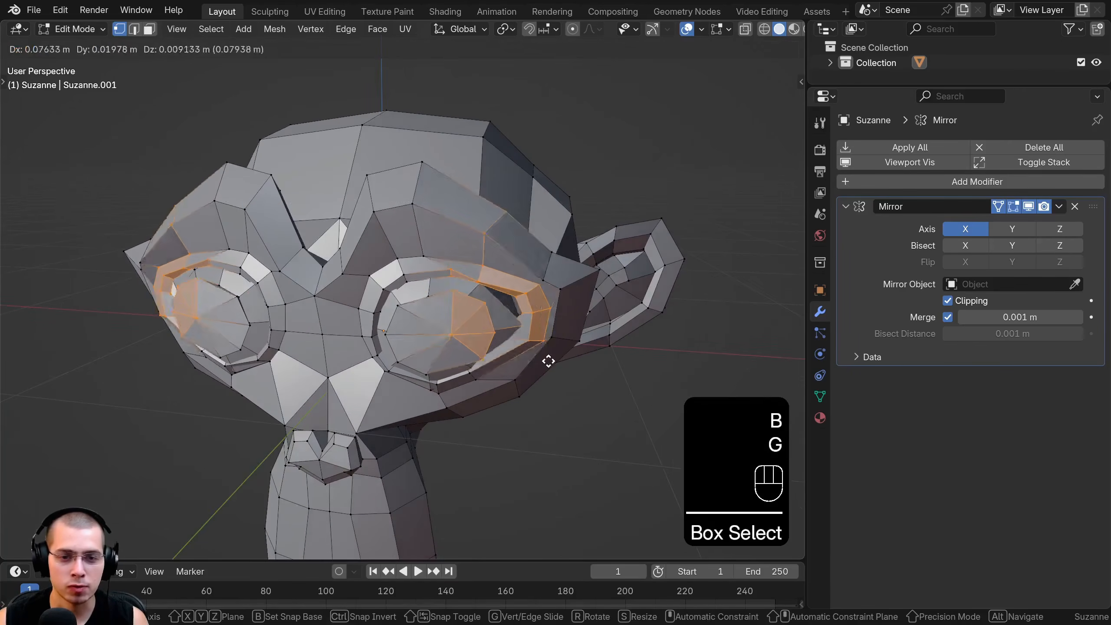
right_click(553, 360)
middle_click_drag(554, 360, 571, 363, "shift")
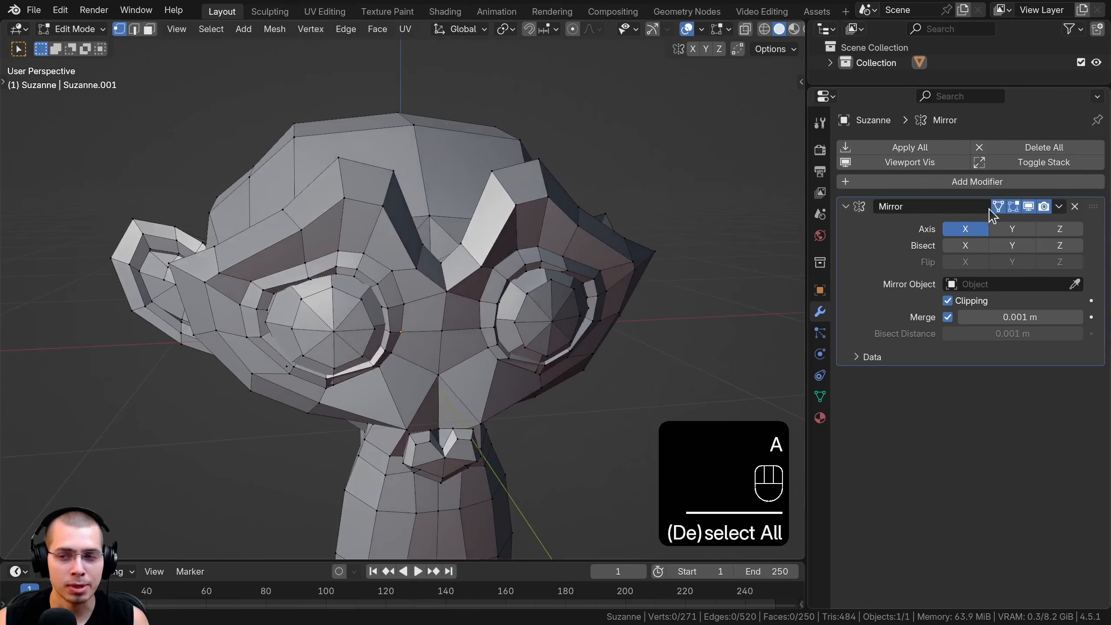
Step: Disable the Mirror modifier's On Cage display and try box-selecting over the mirrored half of the head
left_click(1000, 209)
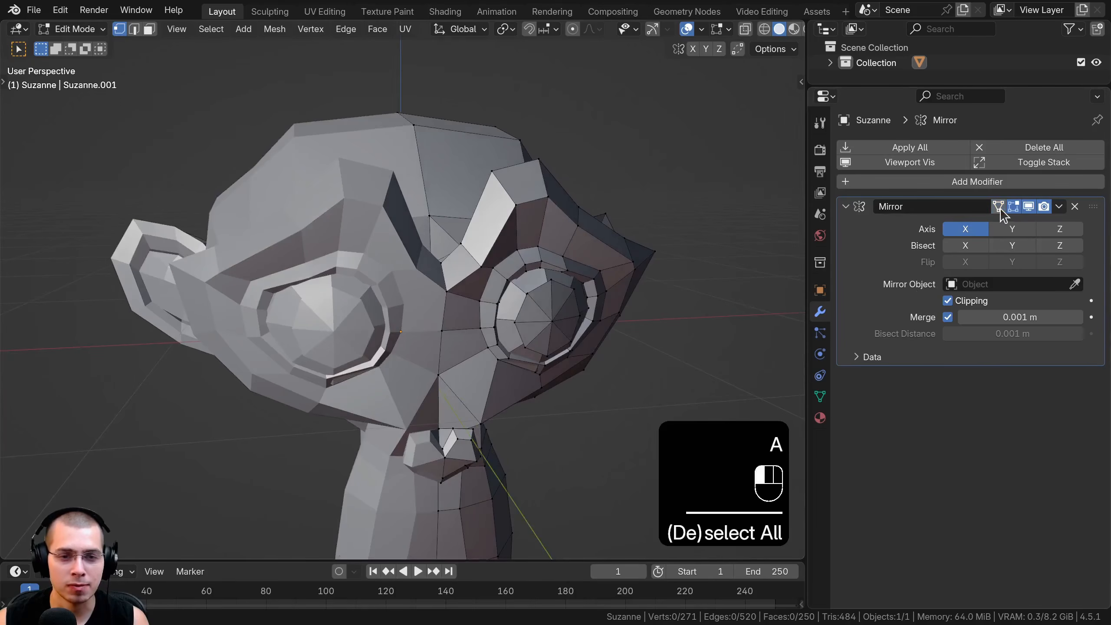
key("b")
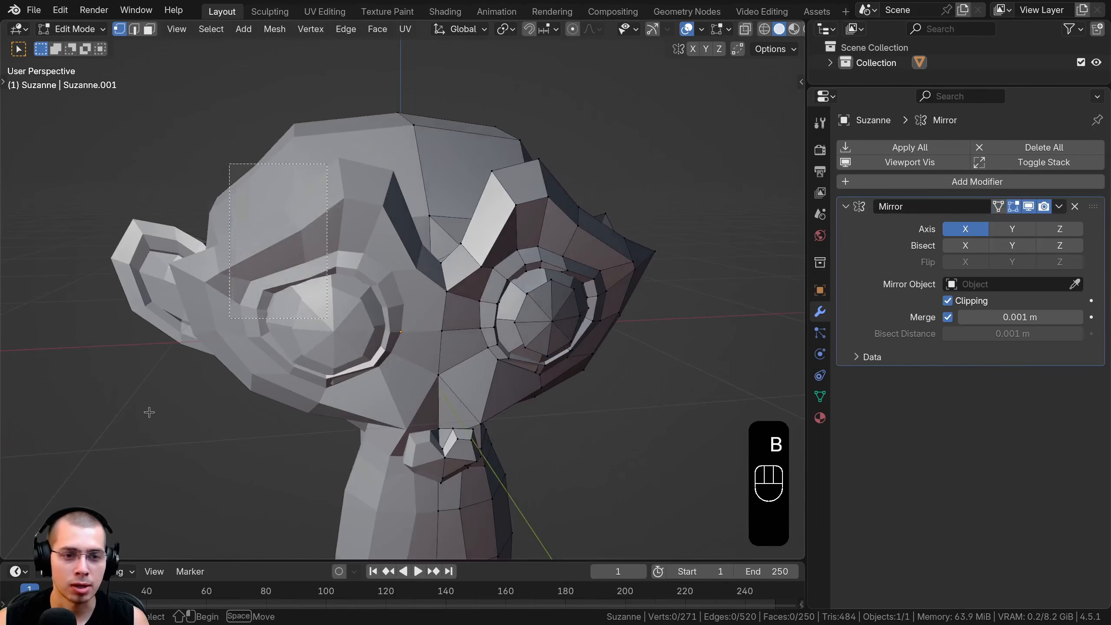
left_click(999, 208)
left_click(999, 208)
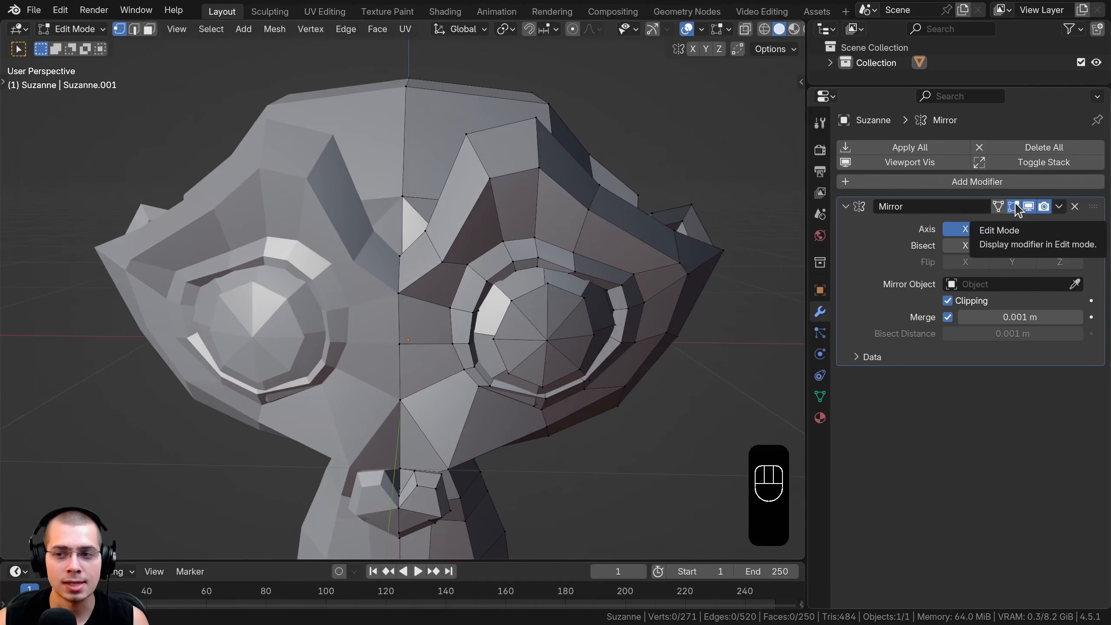
Step: Turn off the Mirror modifier's Edit Mode display and inspect the full head in Object Mode
left_click(1015, 207)
scroll(611, 301, "down", 3)
key("Tab")
middle_click_drag(442, 306, 519, 322)
middle_click_drag(518, 322, 534, 292, "shift")
scroll(438, 195, "up", 3)
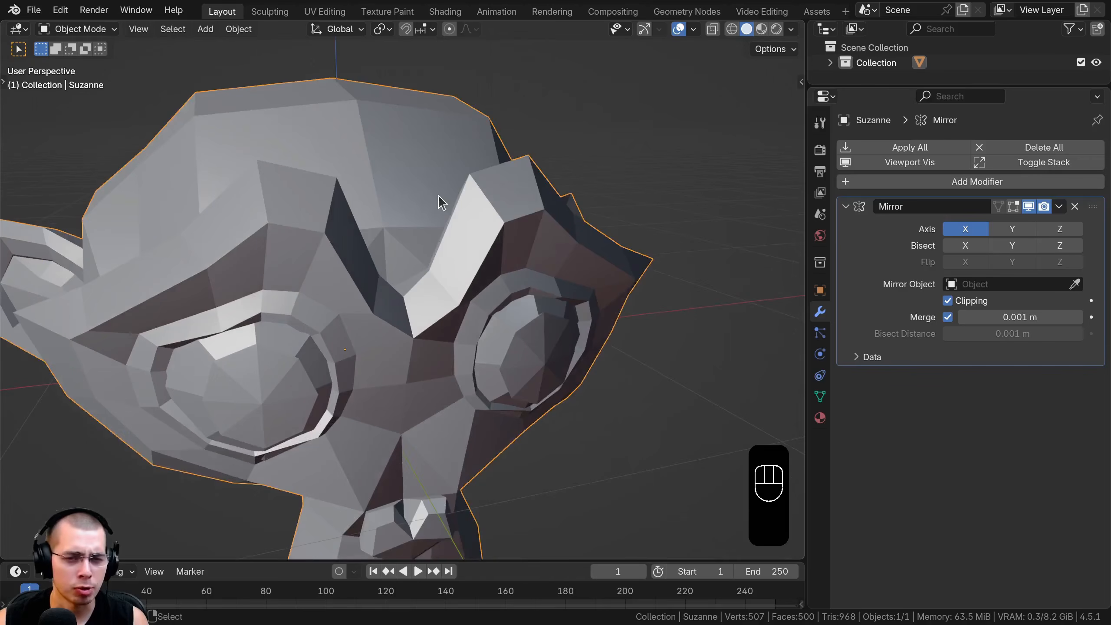
Step: Turn the Mirror modifier's Edit Mode display back on and enter Edit Mode on Suzanne
left_click(1012, 210)
scroll(485, 316, "up", 4)
middle_click_drag(473, 282, 447, 200, "shift")
scroll(447, 199, "up", 2)
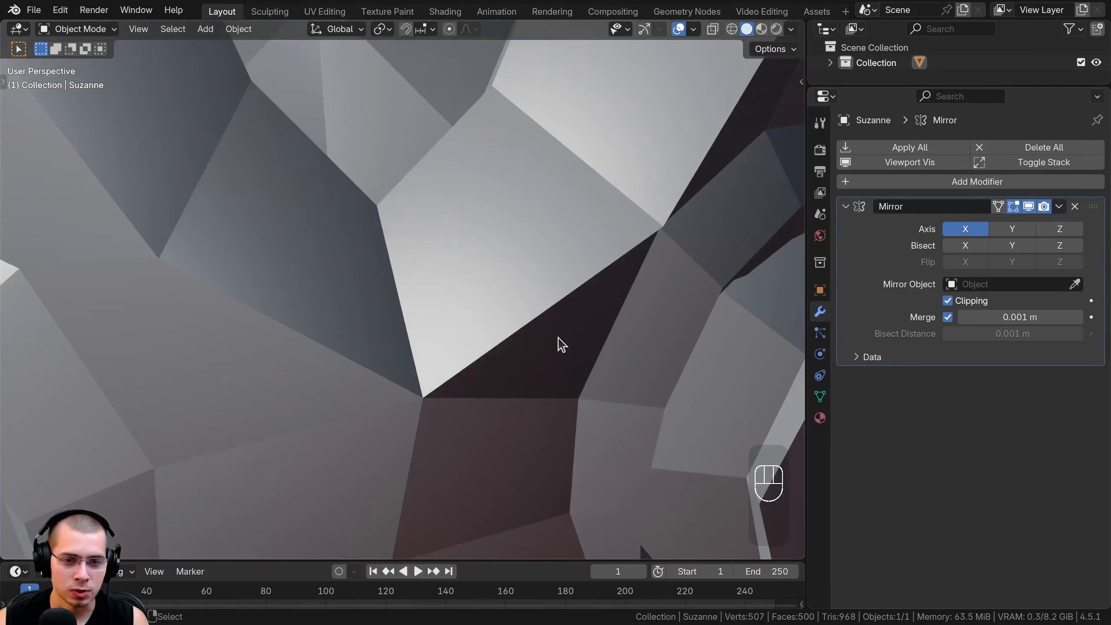
scroll(427, 298, "down", 3)
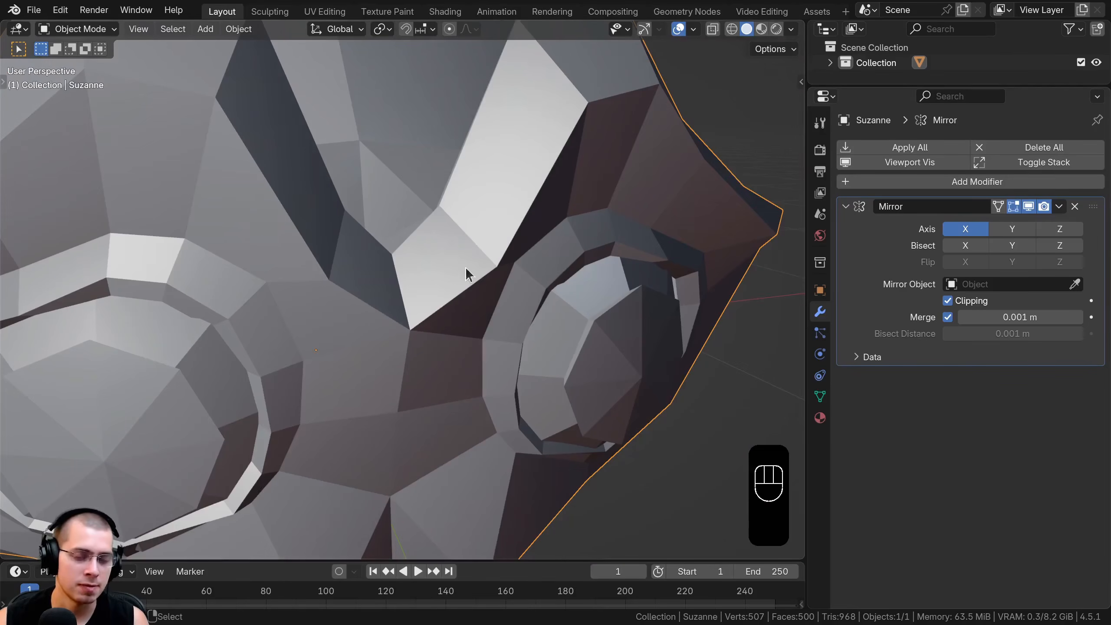
left_click(1015, 210)
key("Tab")
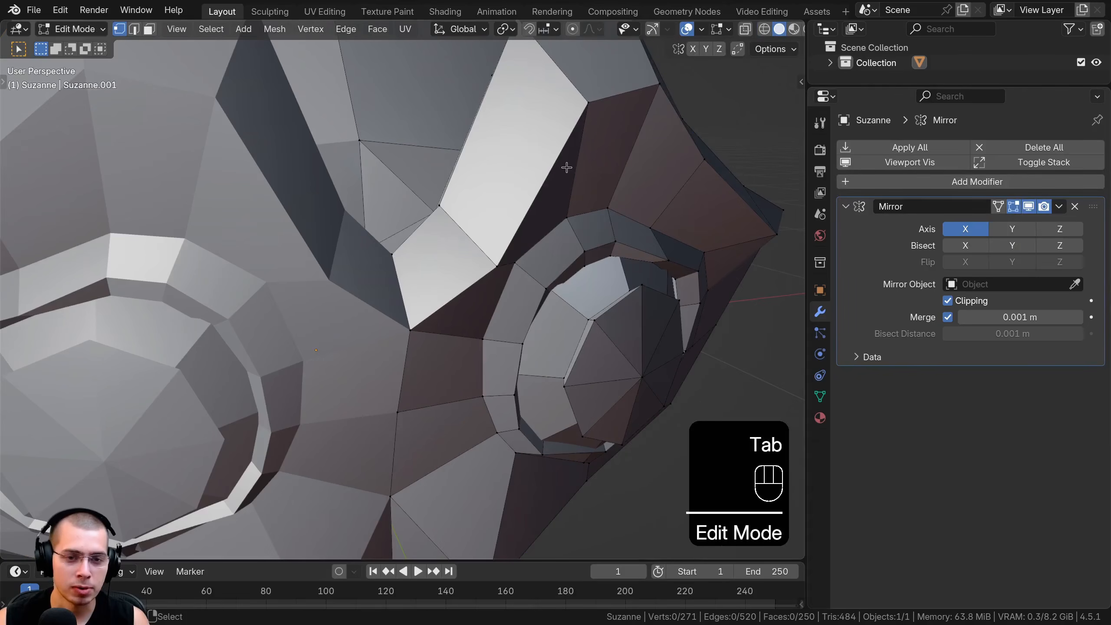
Step: Turn off the Mirror modifier's Edit Mode display and compare Suzanne in Edit Mode and Object Mode
left_click(1016, 207)
middle_click_drag(411, 350, 452, 325)
scroll(453, 346, "down", 3)
key("Tab")
scroll(382, 339, "down", 3)
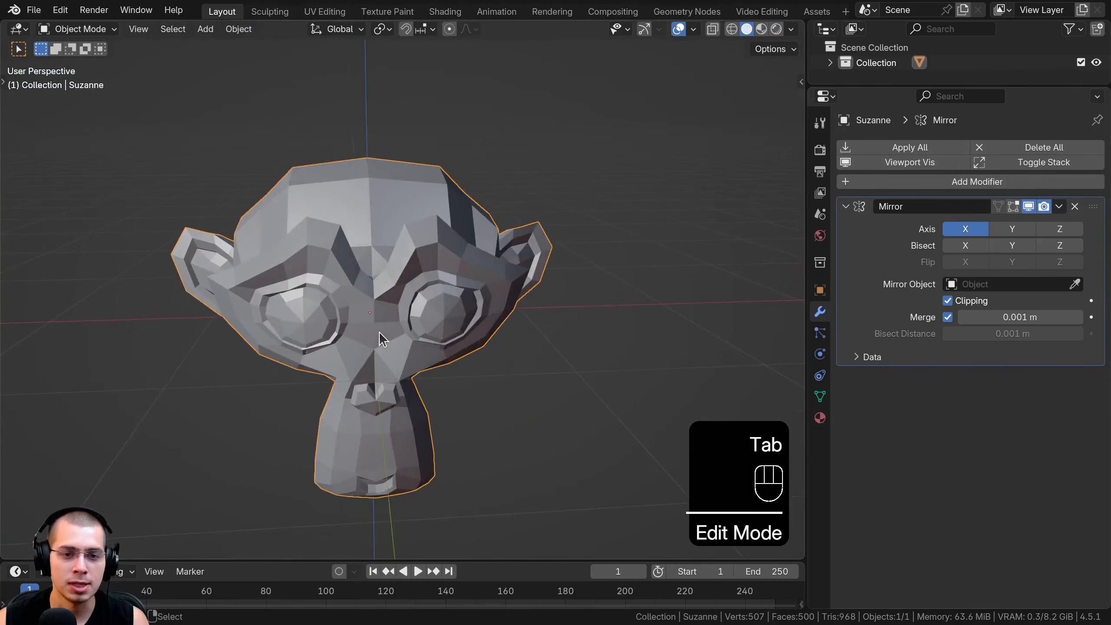
key("Tab")
key("Tab")
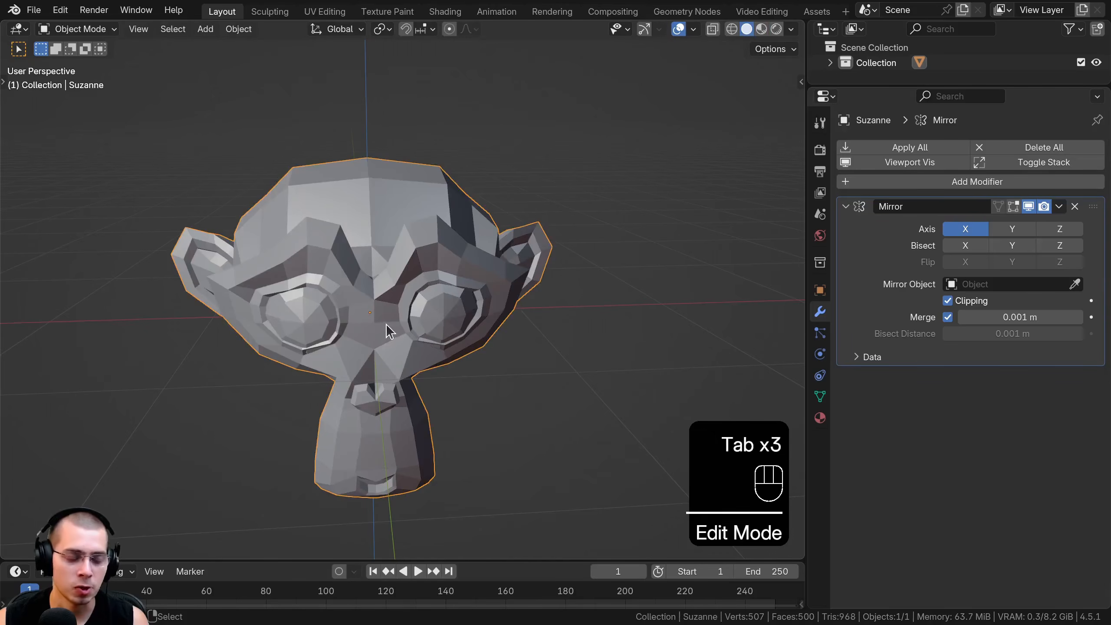
Step: Enter Edit Mode and box-select a group of faces on the inside of Suzanne's half head
scroll(386, 324, "up", 3)
key("Tab")
middle_click_drag(446, 229, 564, 245)
middle_click_drag(565, 246, 494, 229, "shift")
scroll(493, 228, "up", 5)
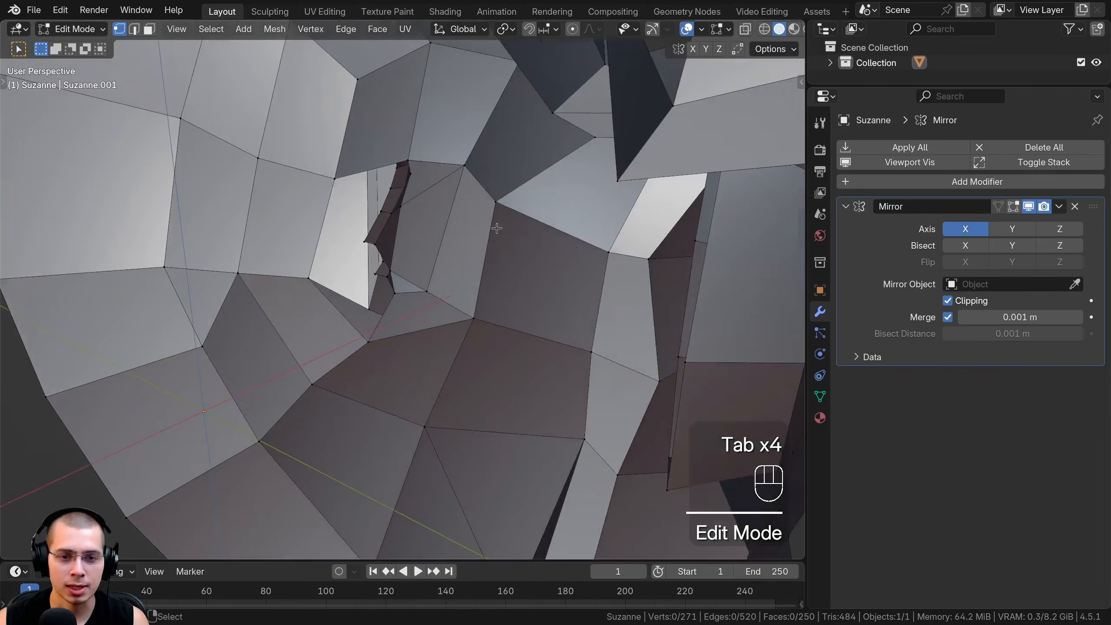
middle_click_drag(582, 204, 621, 224, "shift")
key("b")
left_click_drag(378, 177, 648, 377)
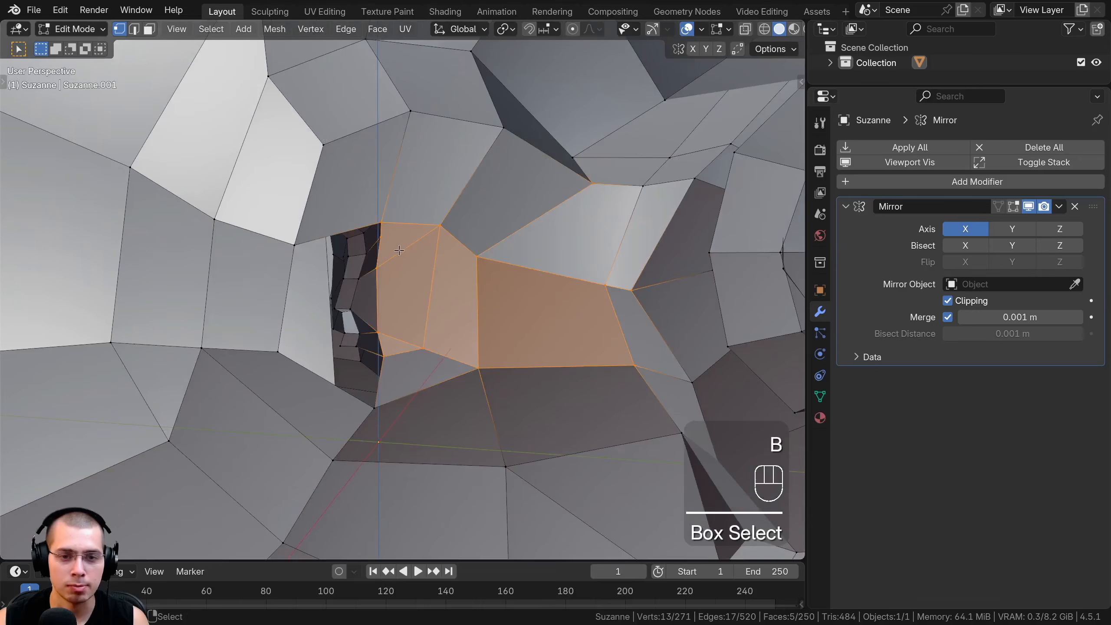
Step: Switch between Object Mode and Edit Mode to compare the full mirrored head with the original half
scroll(658, 322, "down", 1)
scroll(658, 321, "down", 5)
middle_click_drag(658, 321, 469, 335)
key("Tab")
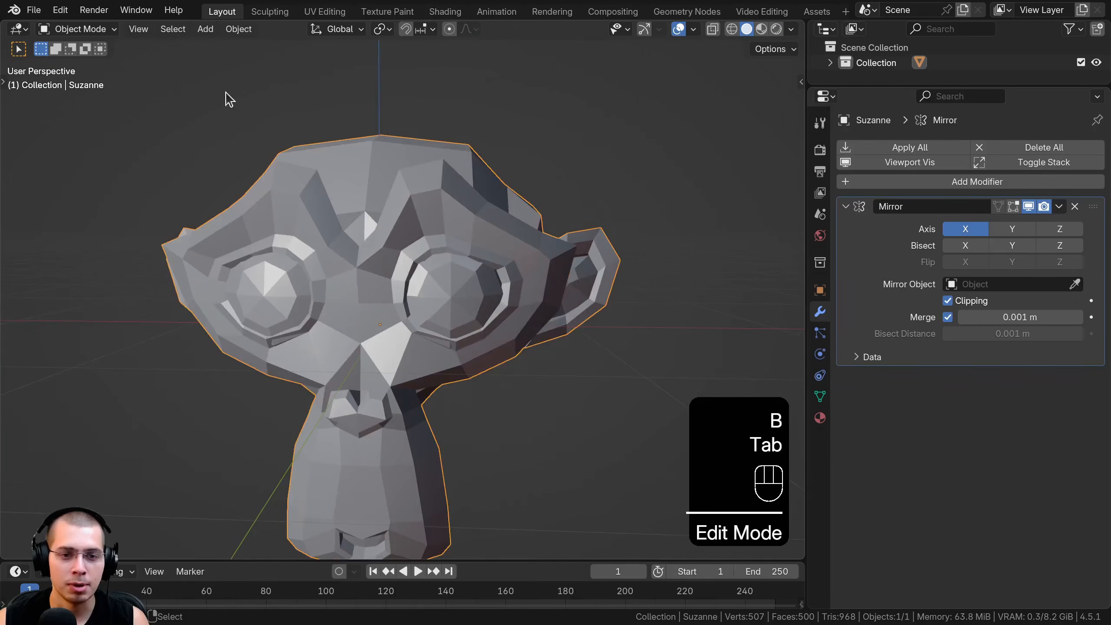
scroll(236, 323, "down", 5)
scroll(297, 298, "up", 4)
key("Tab")
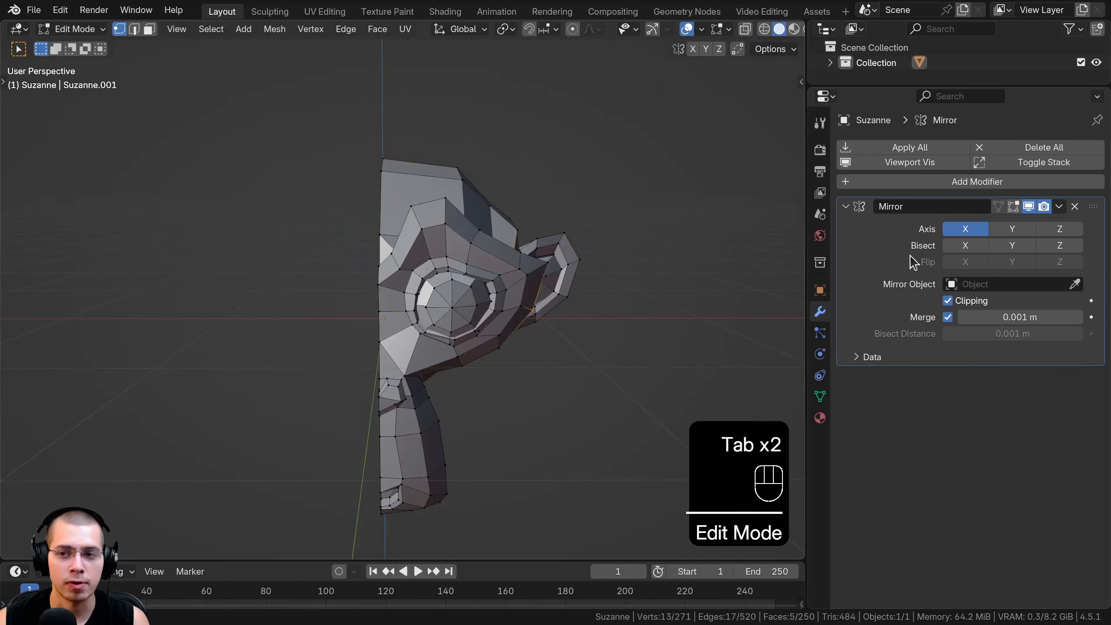
key("Tab")
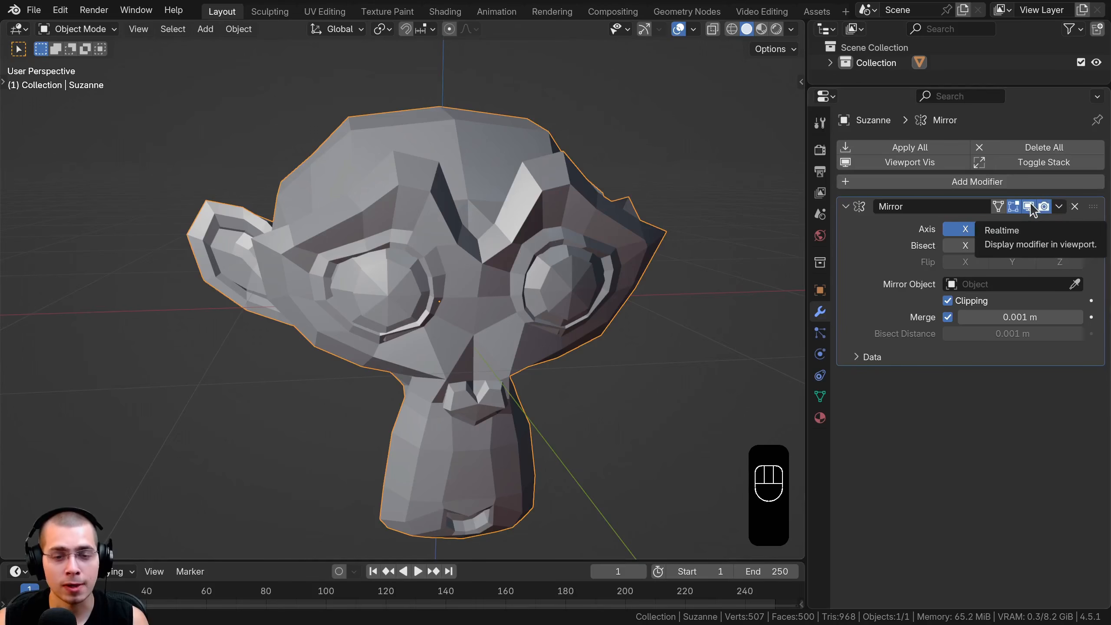
Step: Toggle the Mirror modifier's viewport and render display, ending with viewport display off and render display on
left_click(1032, 204)
left_click(1031, 204)
left_click(1031, 204)
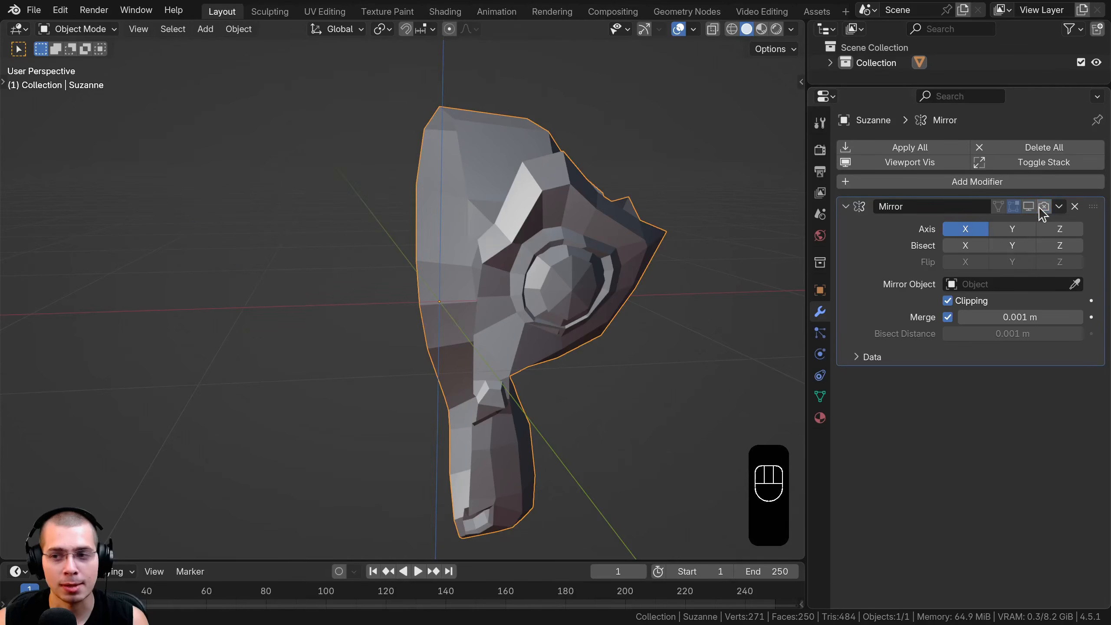
left_click(1040, 207)
left_click(1030, 205)
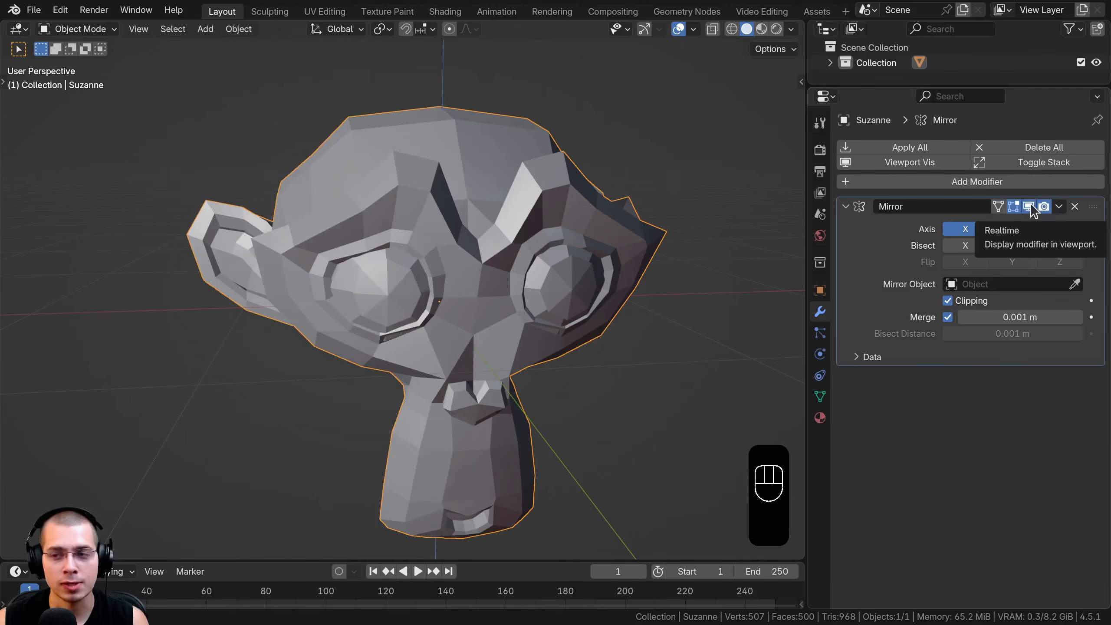
left_click(1031, 204)
middle_click_drag(498, 432, 433, 144)
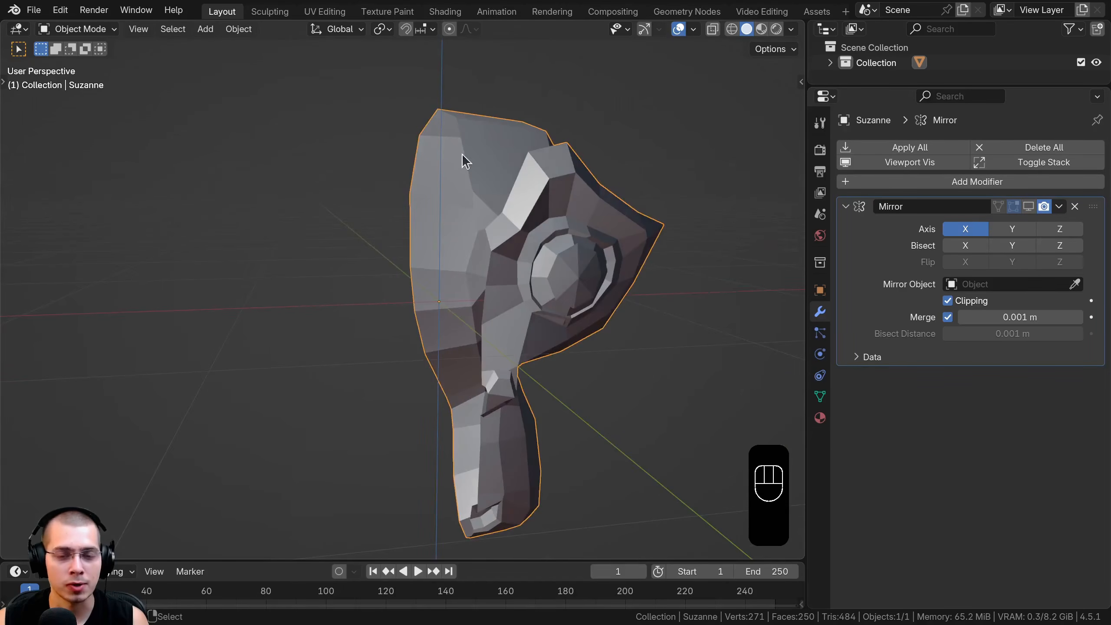
Step: Turn the Mirror modifier's viewport display back on, and switch its render display off and on again
key("Tab")
key("Tab")
left_click(1029, 208)
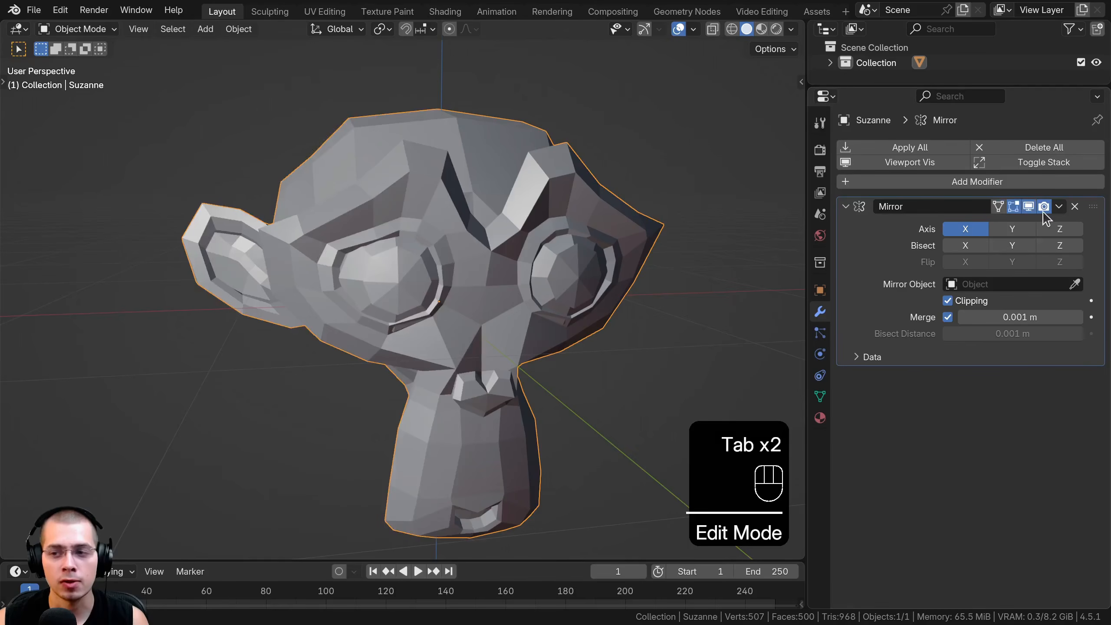
left_click(1045, 207)
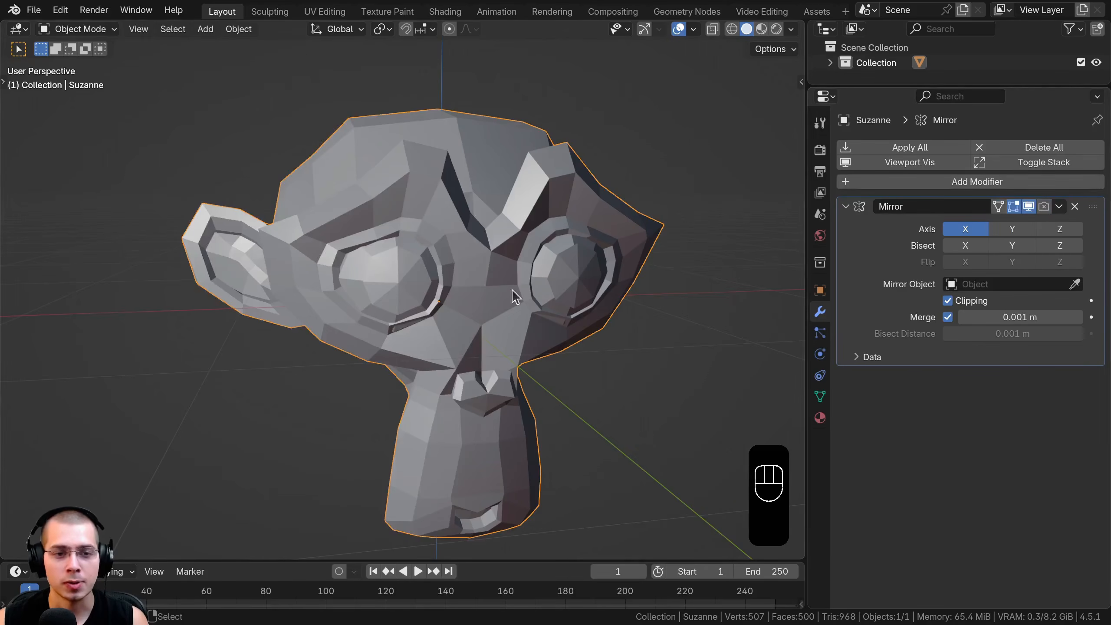
key("Tab")
key("Tab")
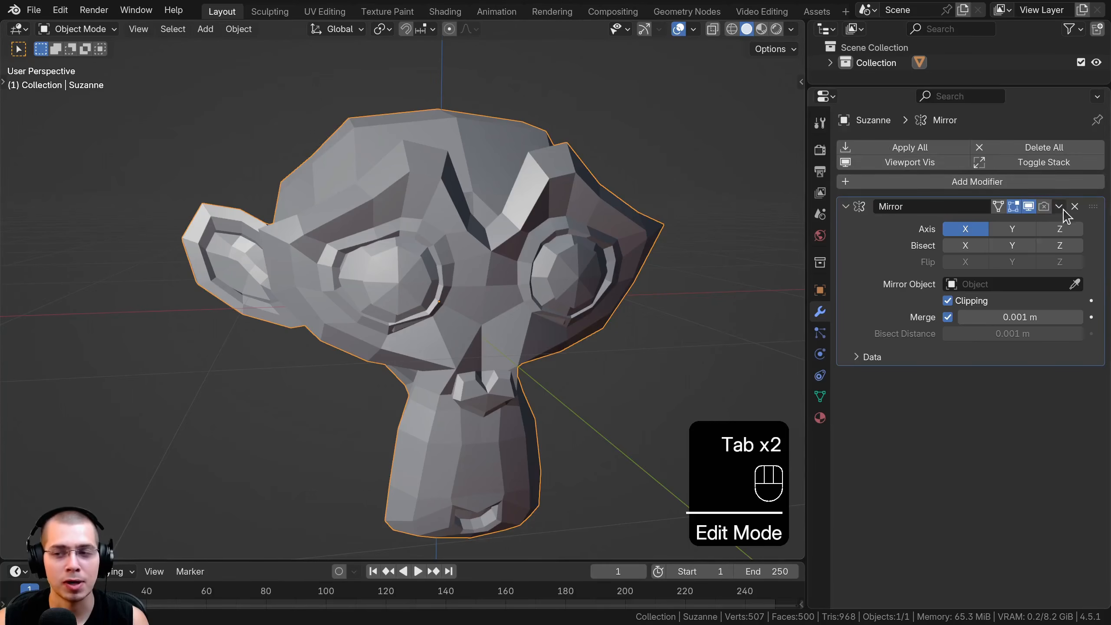
left_click(1047, 205)
left_click(1044, 206)
left_click(1059, 207)
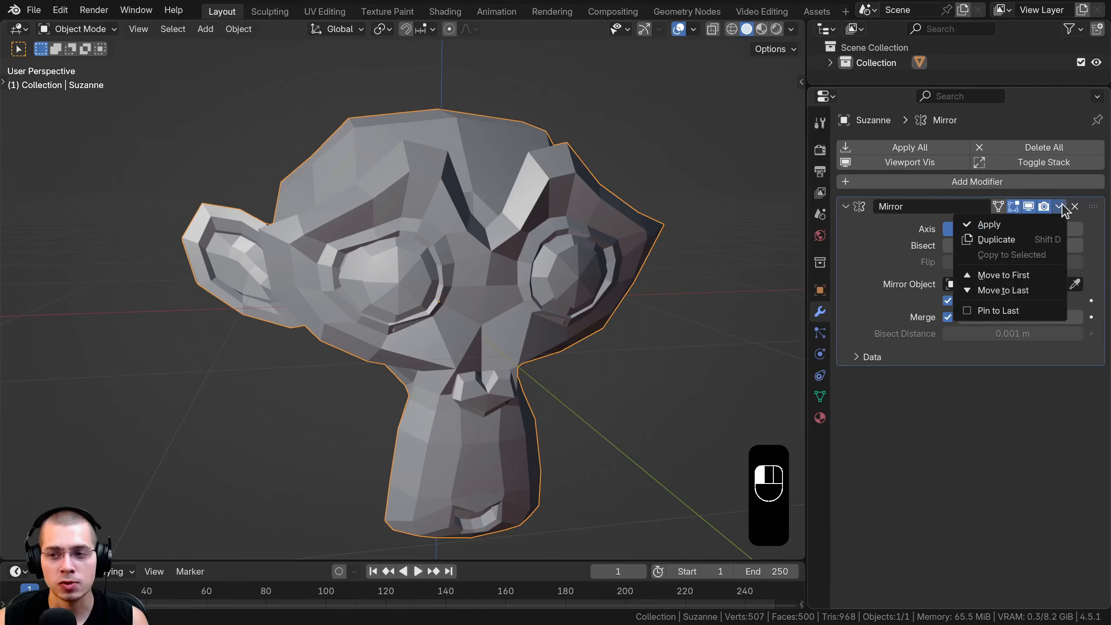
left_click(1006, 316)
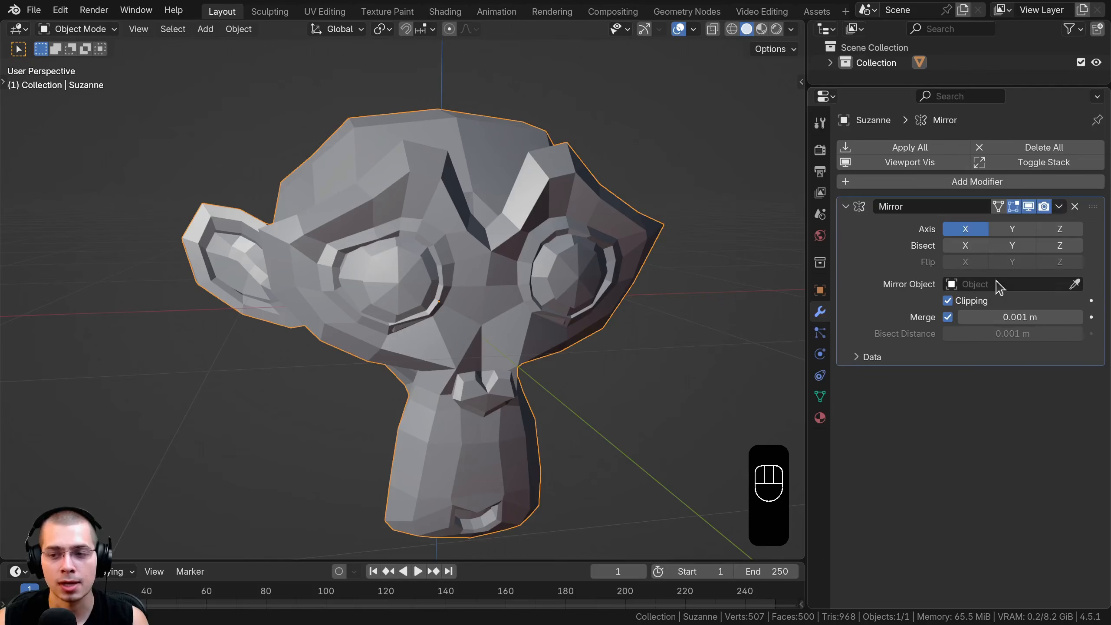
left_click(1060, 208)
Step: Box-select Suzanne's ear in Edit Mode, enlarge and reposition it with proportional editing, and return to Object Mode
mouse_move(485, 208)
middle_mouse_down()
mouse_move(466, 219)
mouse_move(477, 210)
middle_mouse_up()
key("Tab")
scroll(467, 210, "down", 2)
key("a")
key("b")
left_click_drag(560, 181, 651, 317)
key("o")
key("s")
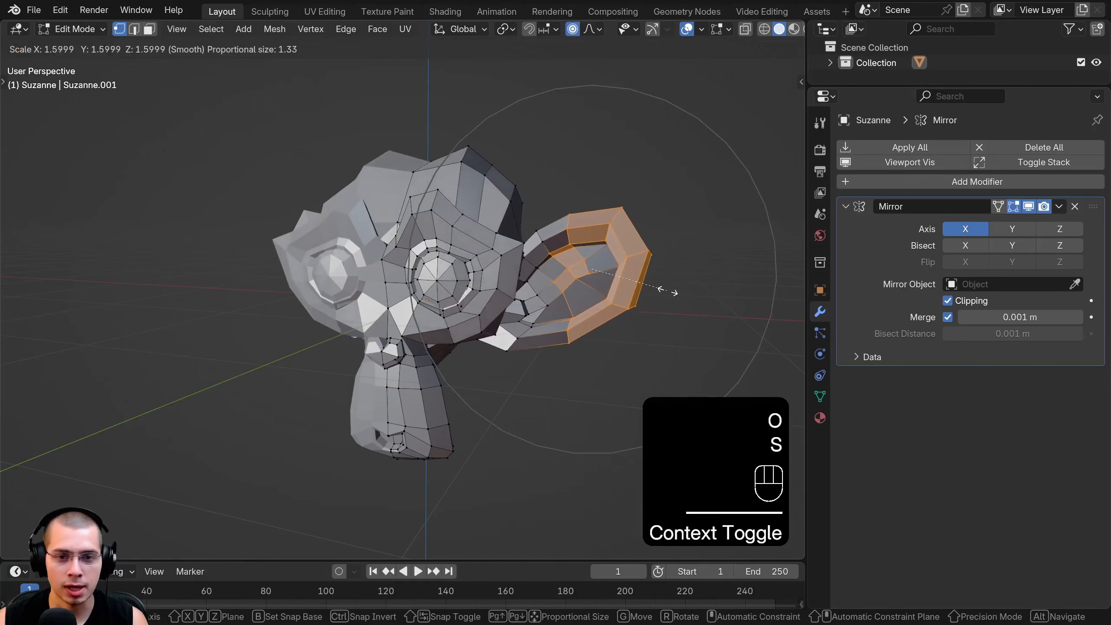
key("g")
key("Tab")
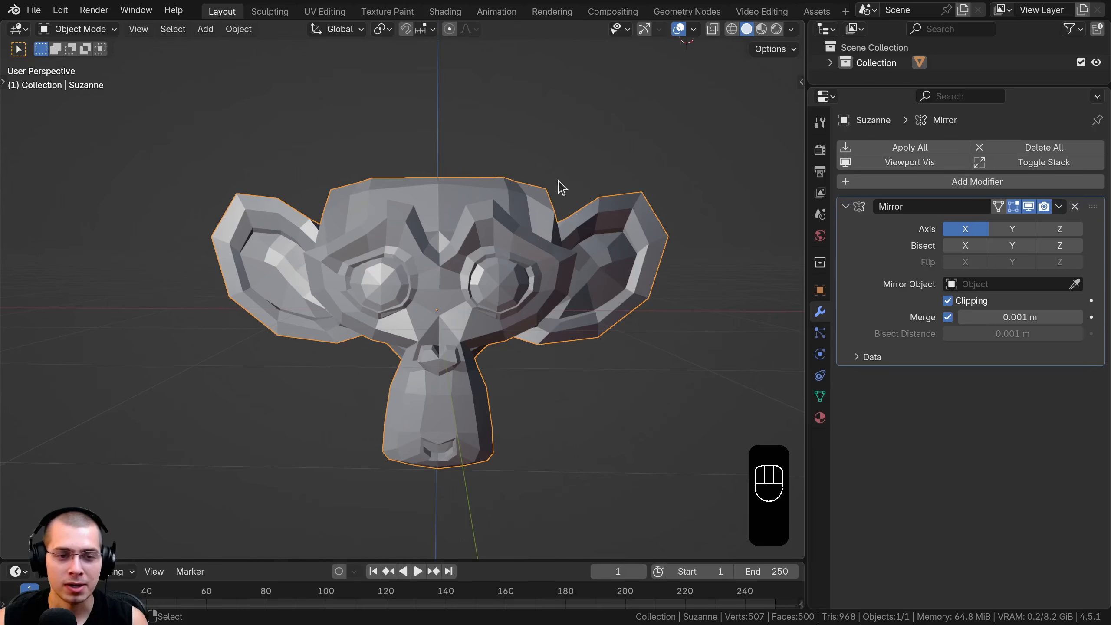
middle_click_drag(360, 249, 366, 253, "shift")
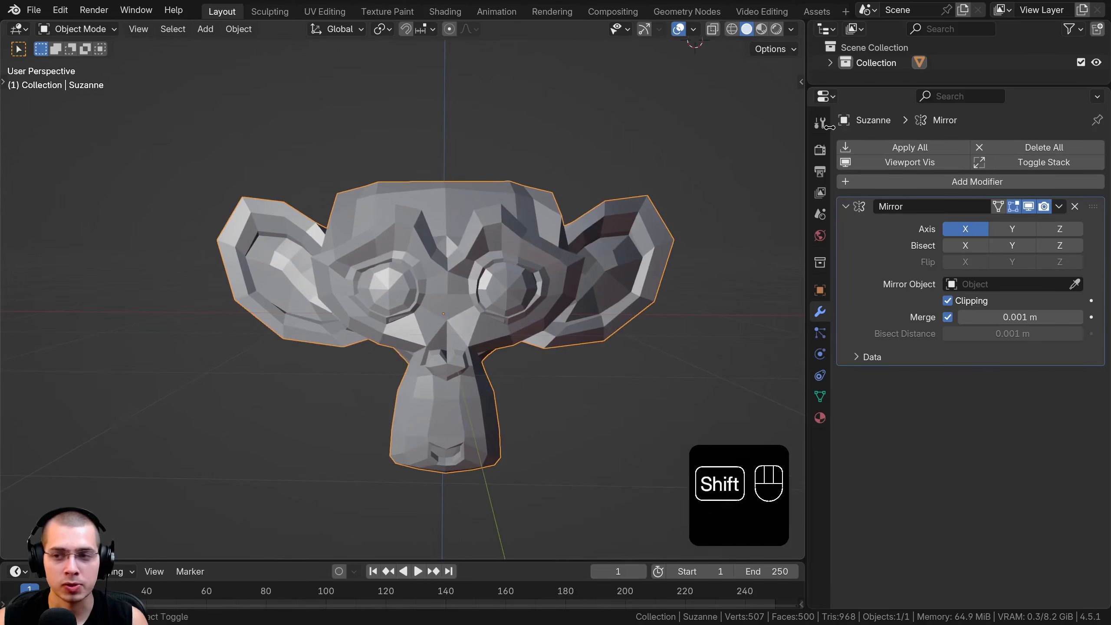
Step: Apply the Mirror modifier in Object Mode and enter Edit Mode on the resulting full head
left_click(1059, 207)
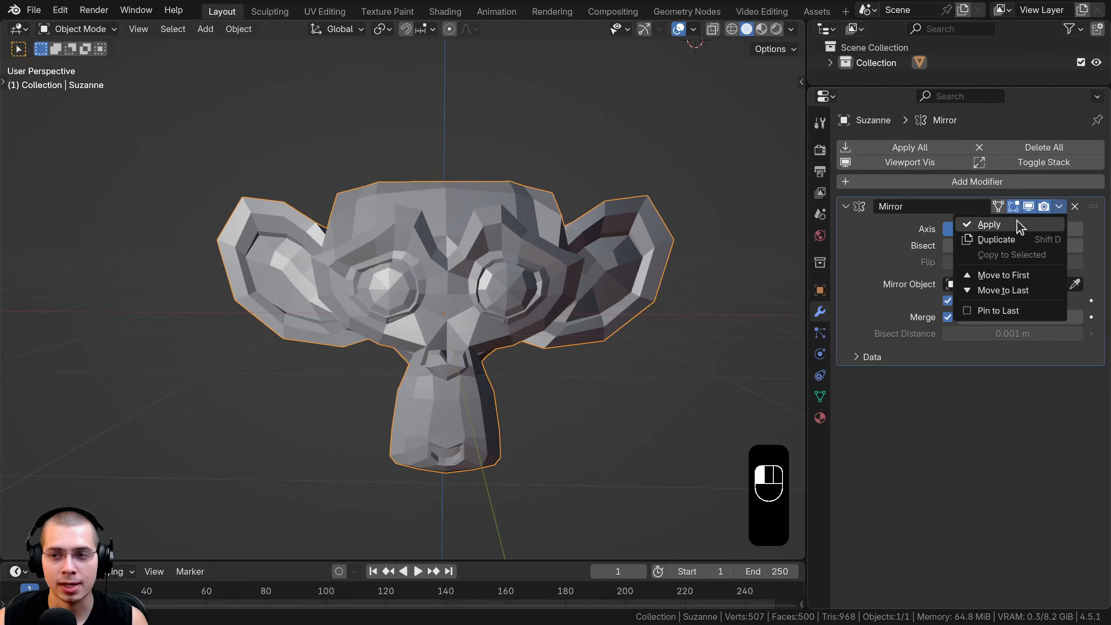
left_click(859, 241)
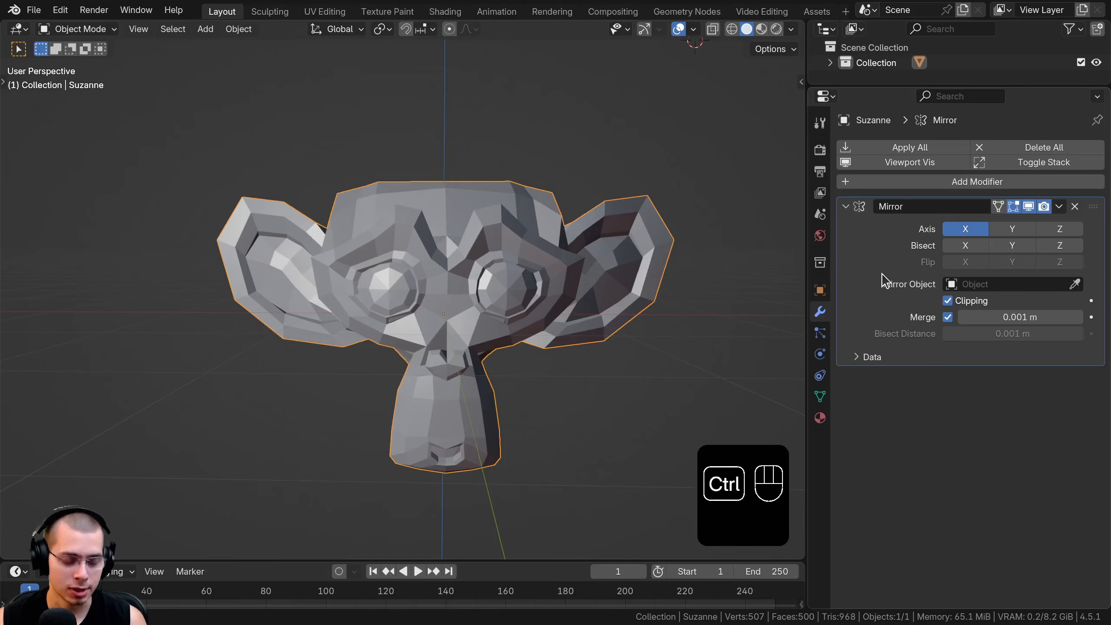
key("ctrl+a")
key("Tab")
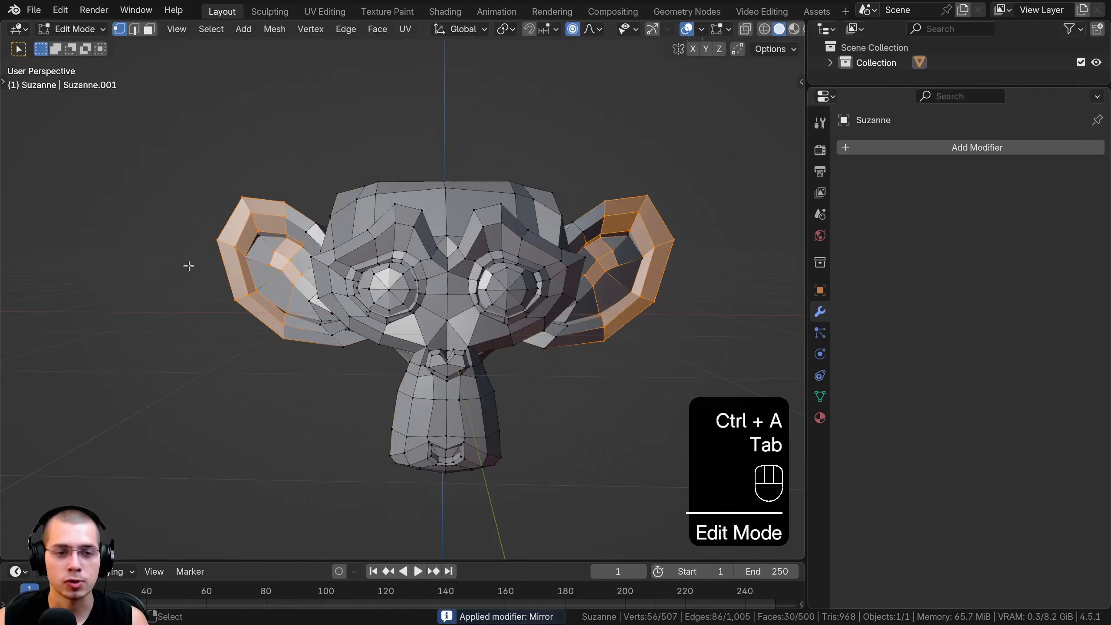
Step: Box-select only the formerly mirrored ear and try to move it independently of the other ear
key("a")
key("a")
key("b")
right_click(203, 162)
key("a")
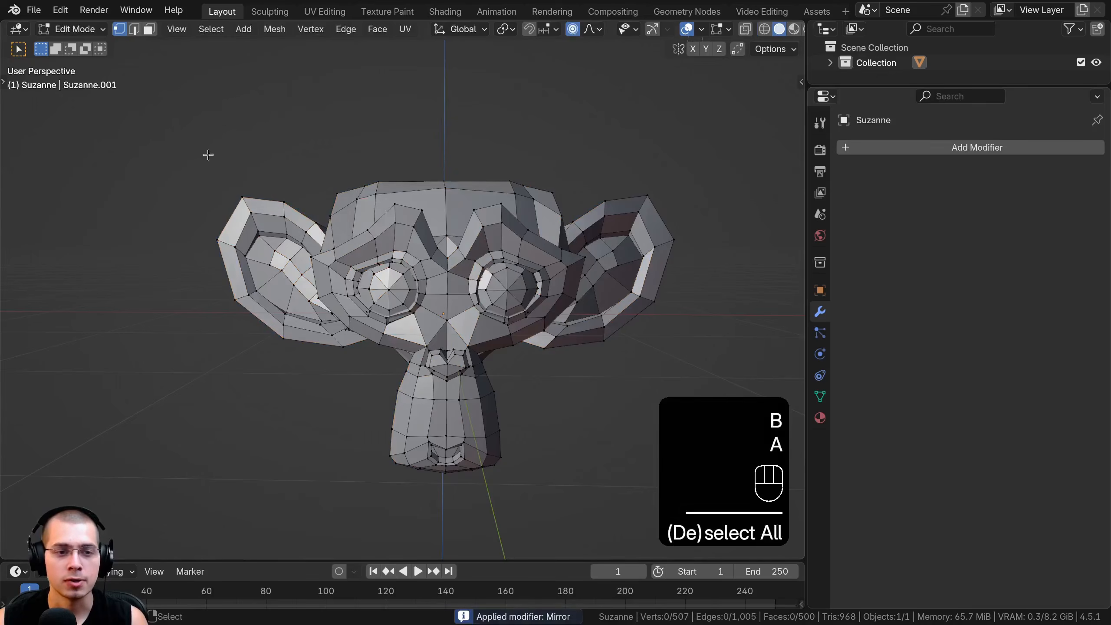
key("b")
left_click_drag(214, 160, 382, 306)
key("g")
right_click(233, 225)
Step: Undo the selections and the applied Mirror modifier until the modifier is back on Suzanne in Object Mode
key("Tab")
key("ctrl+z")
key("ctrl+z")
key("ctrl+z")
key("ctrl+z")
key("ctrl+z")
key("ctrl+z")
key("ctrl+z")
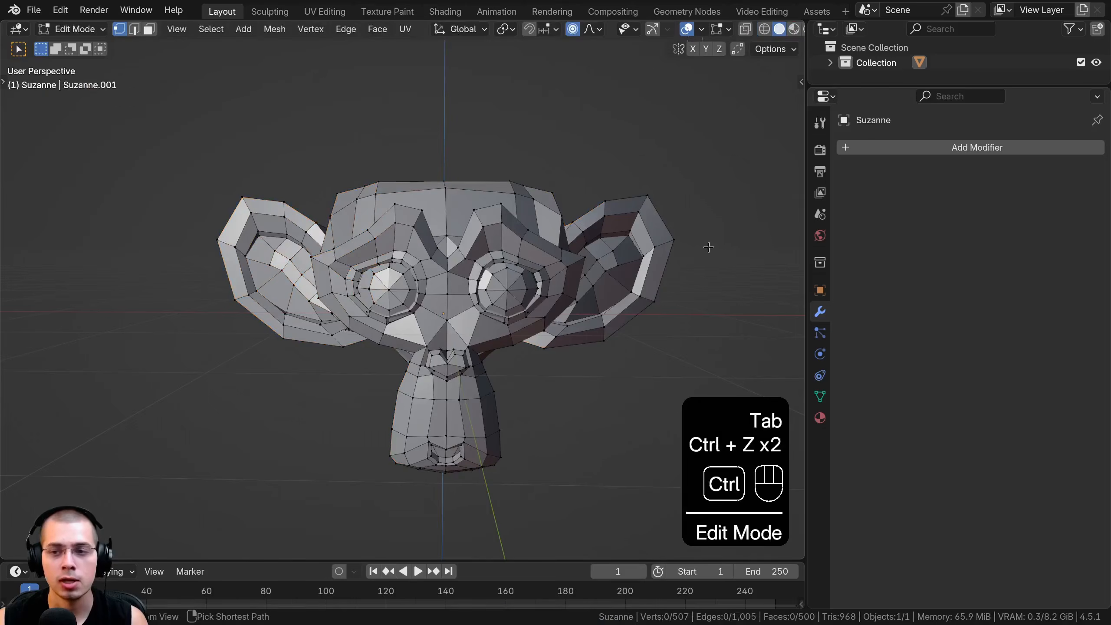
Step: Apply the Mirror modifier through its own options and undo the application
left_click(1059, 206)
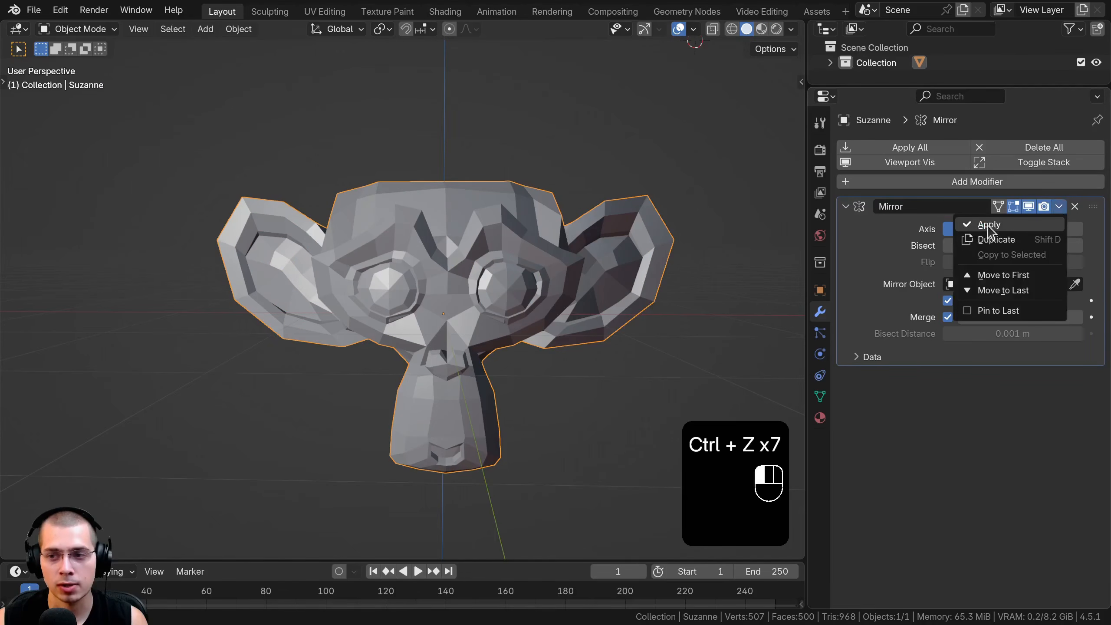
left_click(988, 224)
key("ctrl+z")
Step: Duplicate the Mirror modifier and remove the duplicate from the stack
left_click(1059, 206)
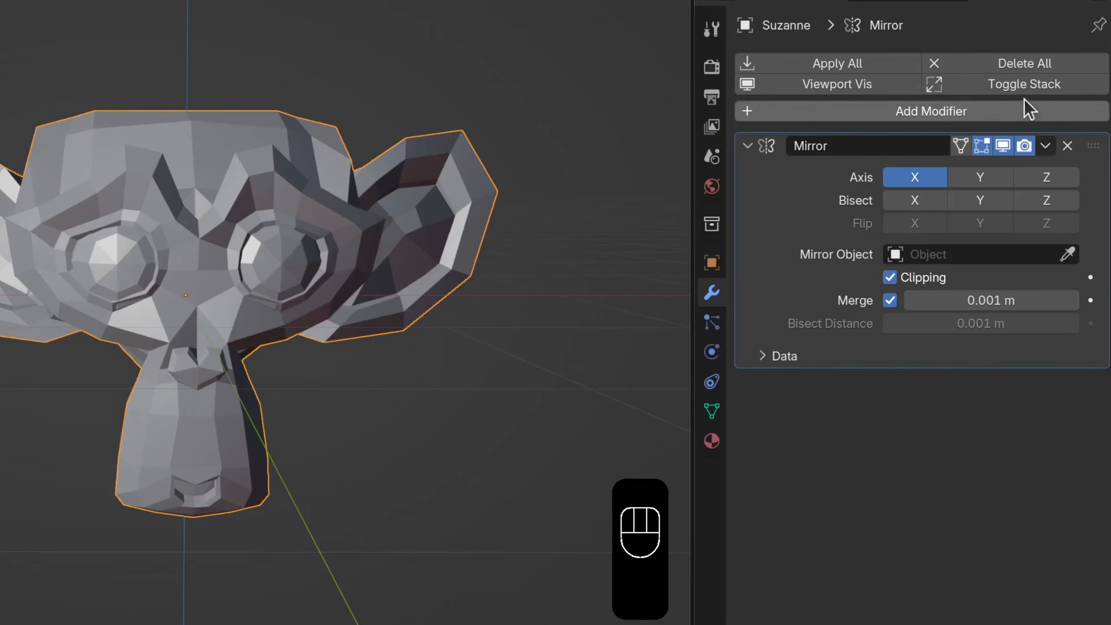
left_click(1046, 146)
left_click(958, 192)
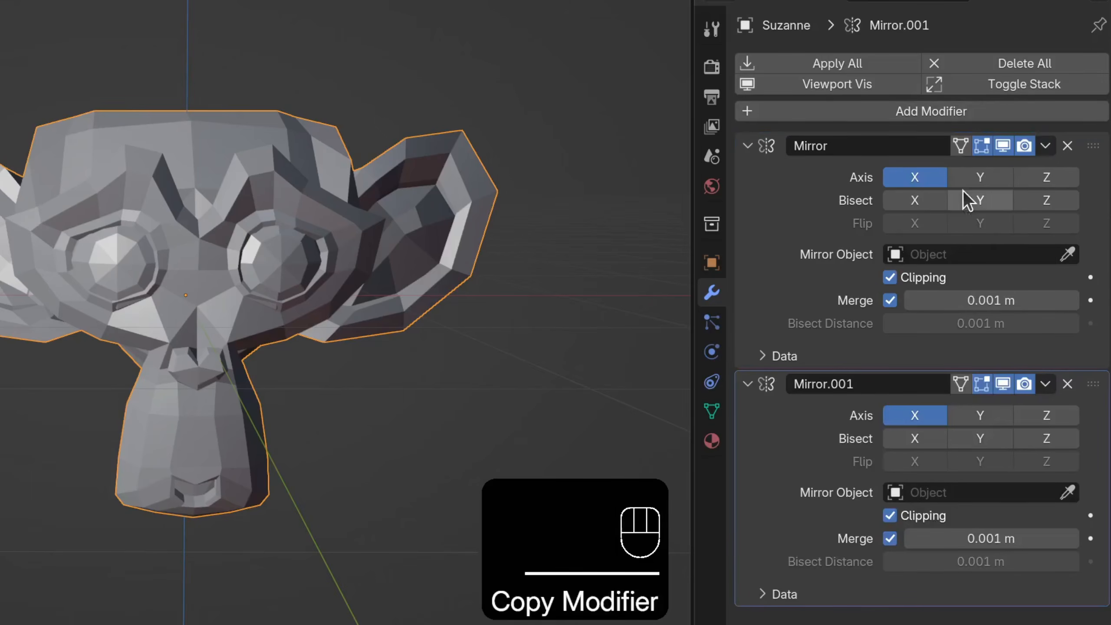
left_click(1068, 384)
left_click(1046, 146)
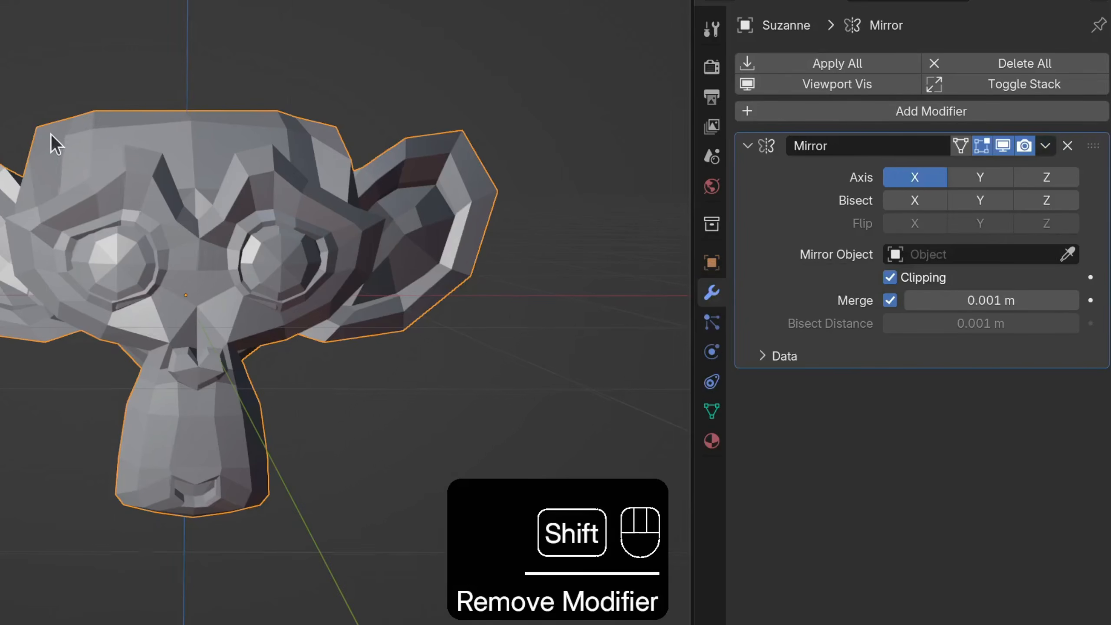
middle_click_drag(50, 134, 2, 134, "shift")
Step: Rename the Mirror modifier as Mirror Monkey
left_click(917, 207)
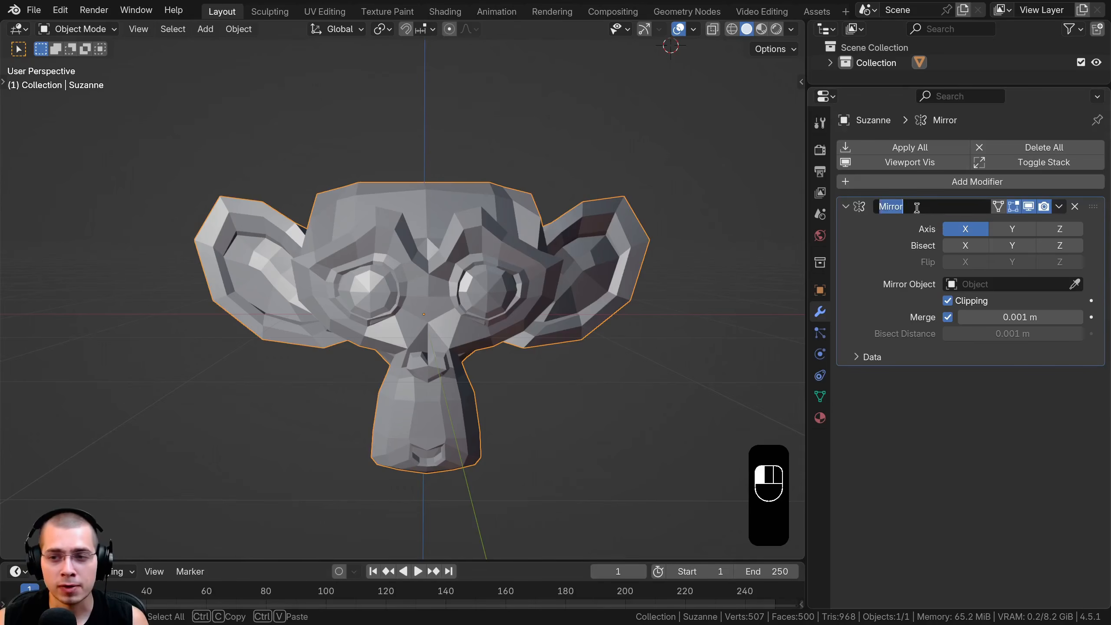
left_click(905, 206)
type("Mo")
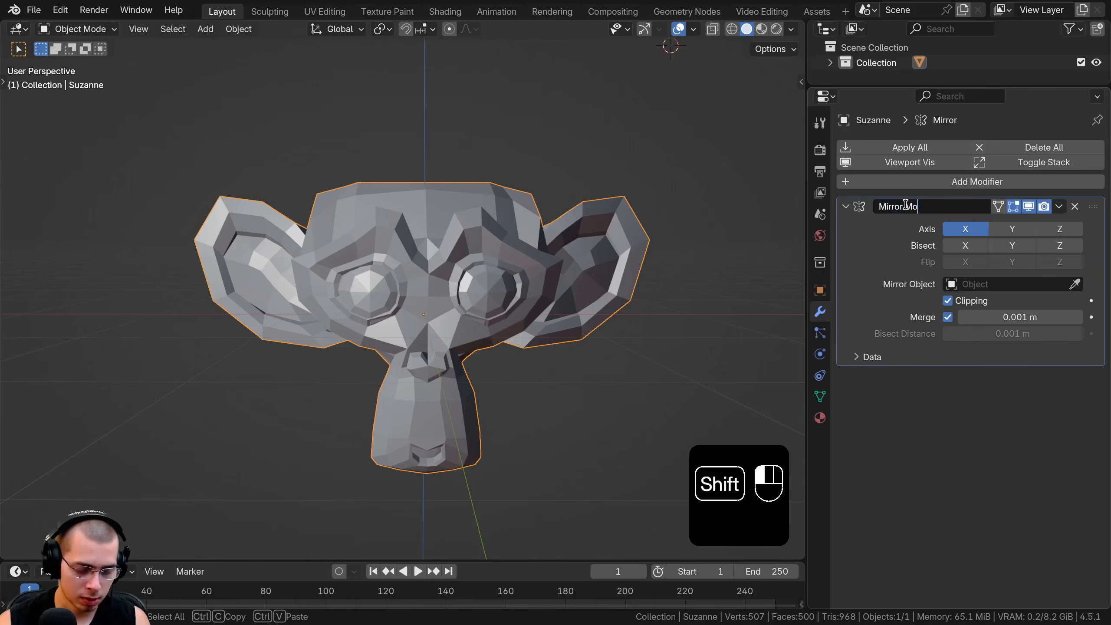
type("nkey")
key("Return")
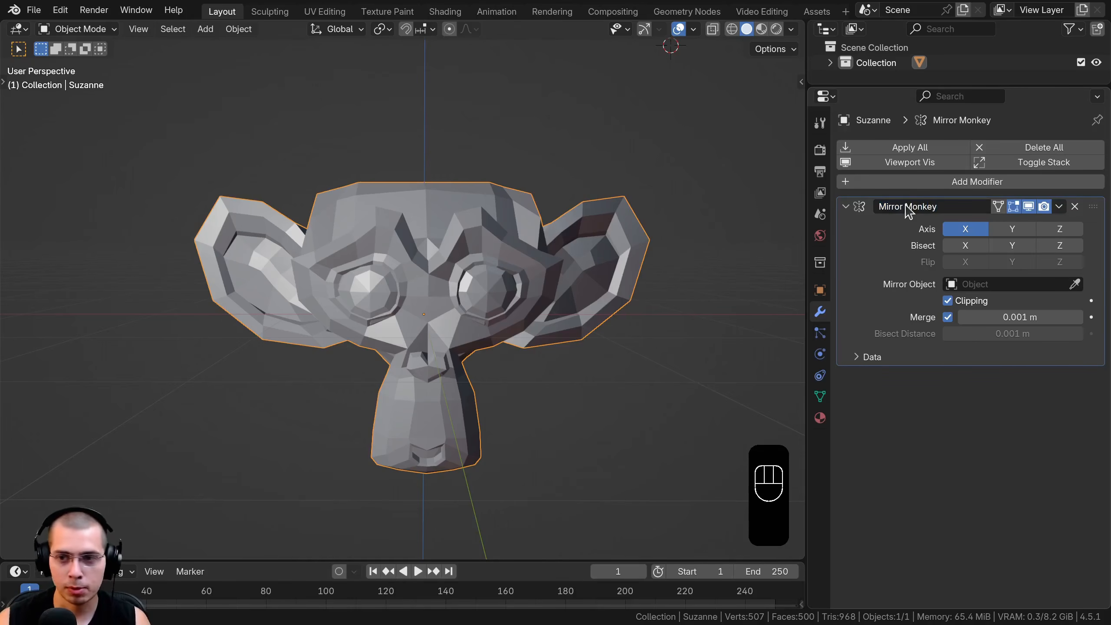
Step: Add a Subdivision Surface and a Solidify modifier below Mirror Monkey, keeping all modifiers collapsed
left_click(847, 206)
left_click(897, 182)
type("sub")
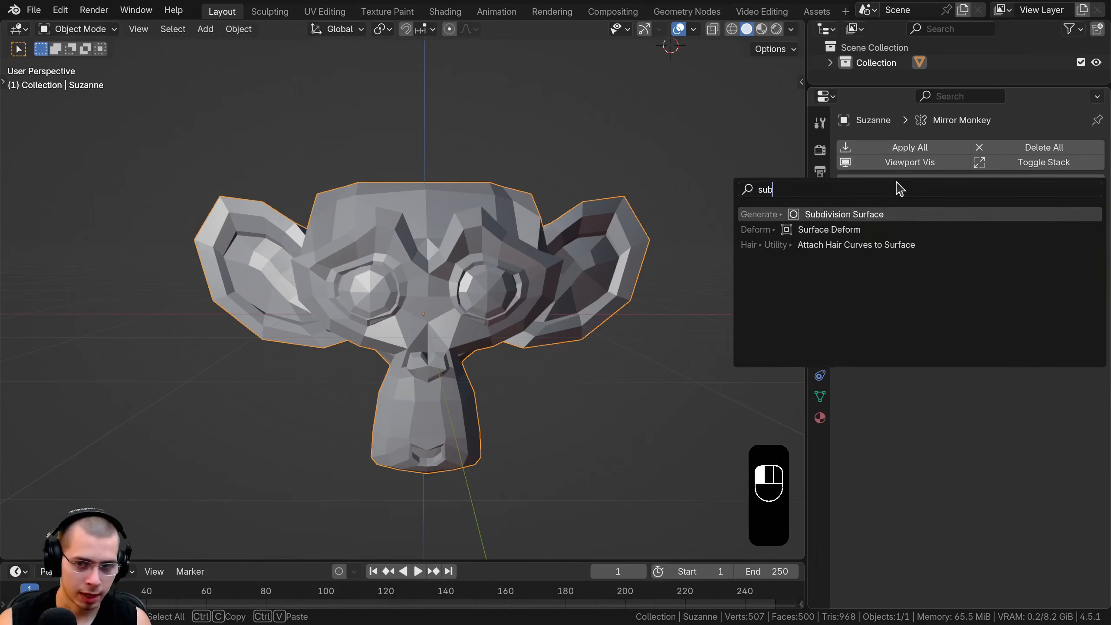
key("Return")
left_click(897, 182)
type("sil")
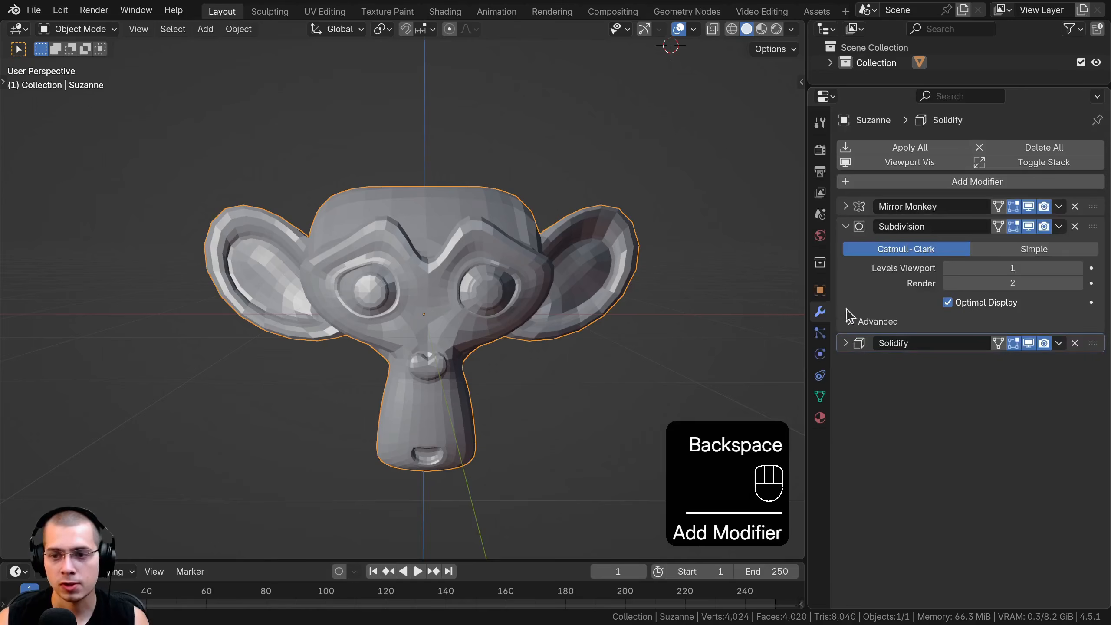
left_click(847, 226)
left_click(912, 207)
left_click(941, 227)
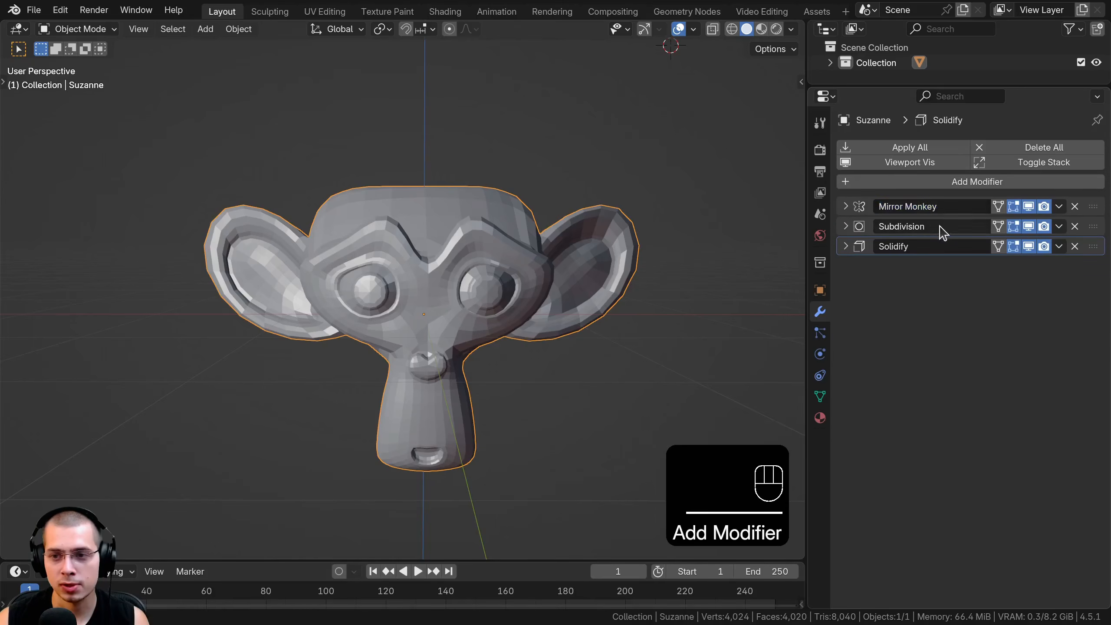
double_click(940, 227)
left_click(913, 225)
left_click(932, 250)
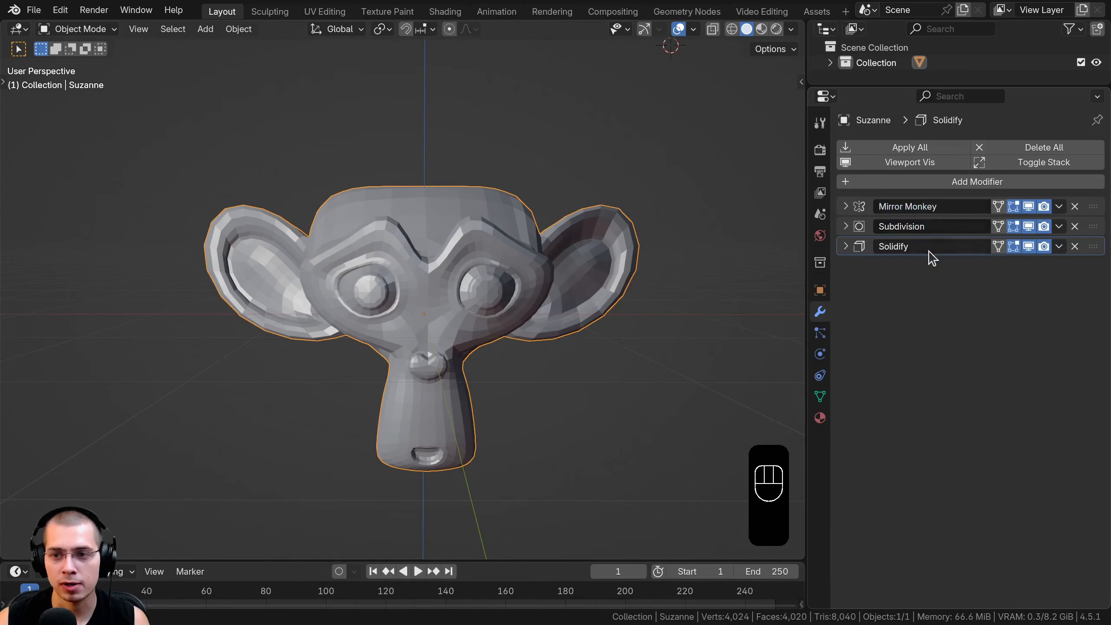
Step: Remove the Mirror Monkey, Subdivision and Solidify modifiers, and delete Suzanne from the scene
left_click(1075, 207)
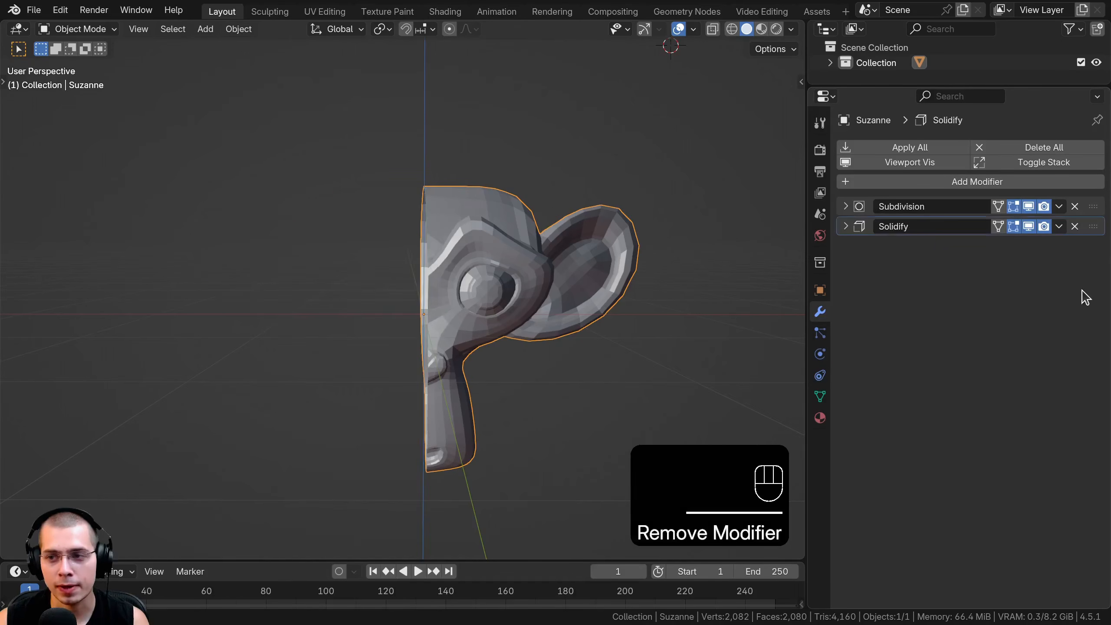
left_click(1075, 207)
left_click(1075, 207)
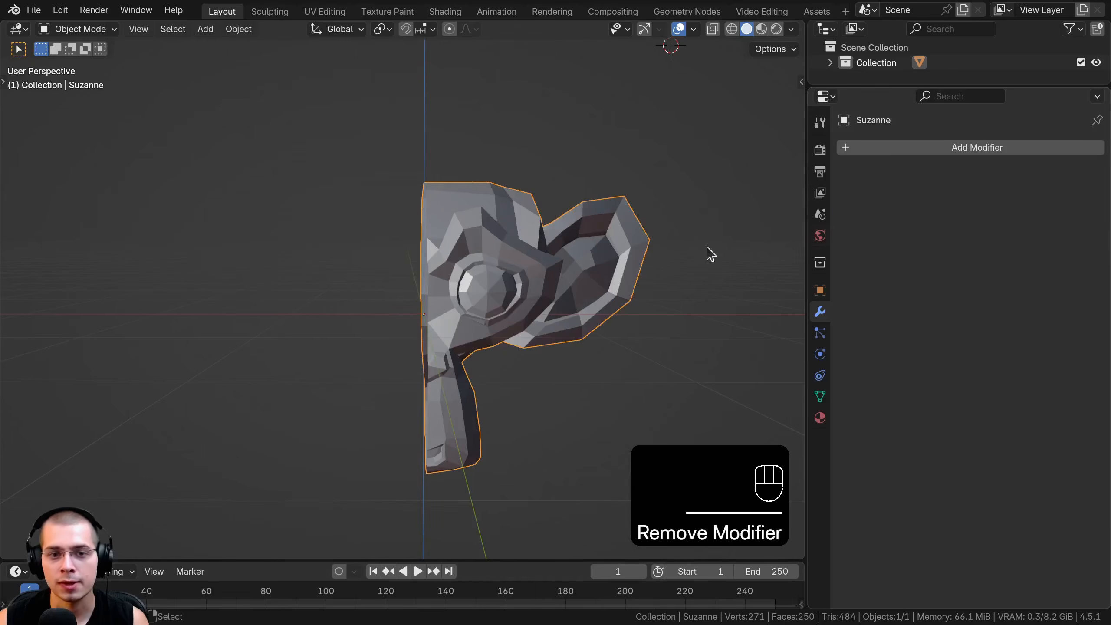
middle_click_drag(708, 251, 565, 241)
key("Delete")
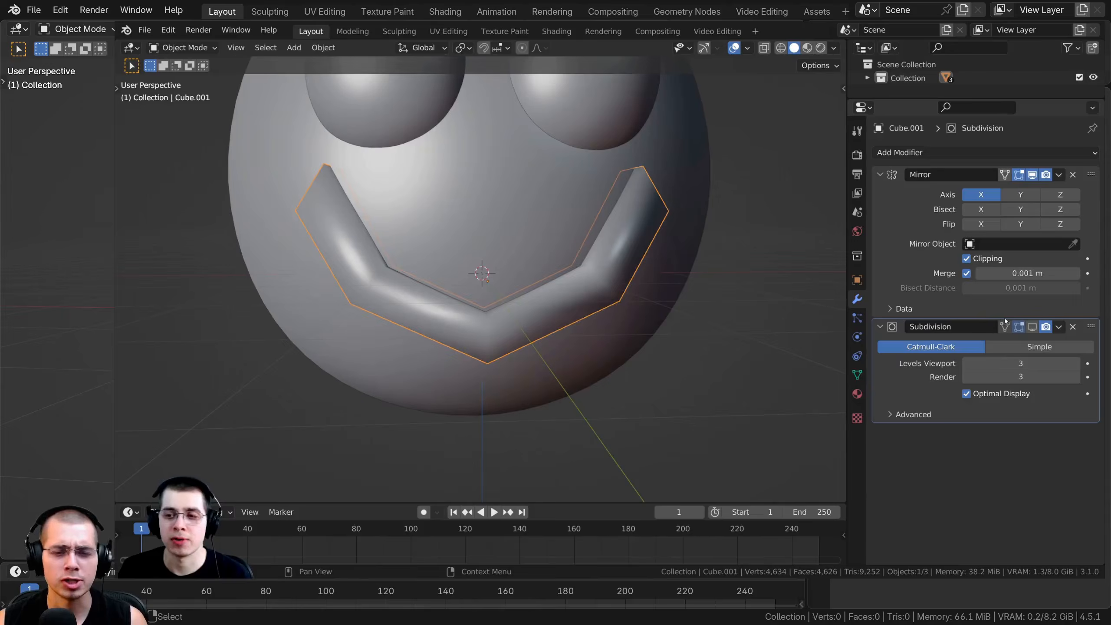
Step: Turn on the viewport display of the smile's Subdivision modifier and move it above the Mirror modifier
left_click(1033, 327)
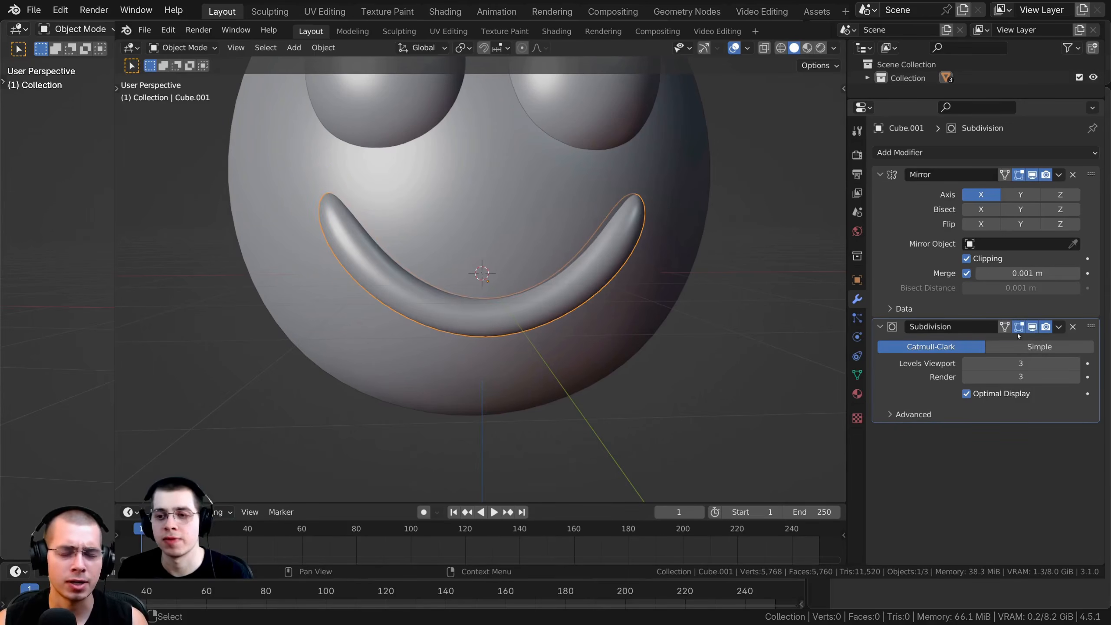
scroll(662, 188, "up", 1)
middle_click_drag(643, 239, 630, 304)
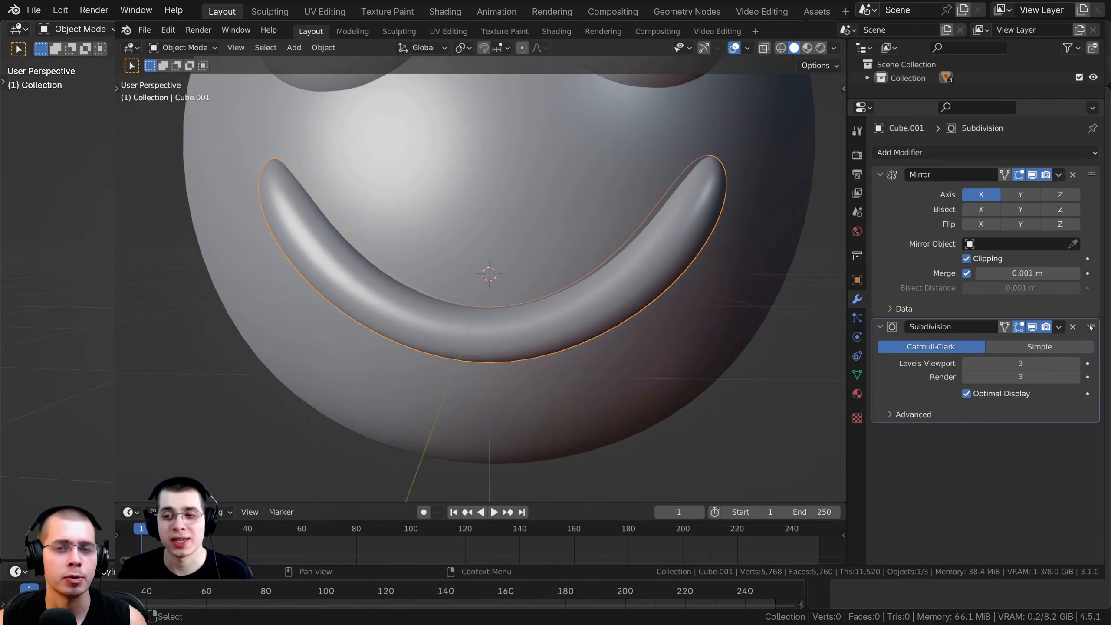
left_click_drag(1091, 330, 1089, 160)
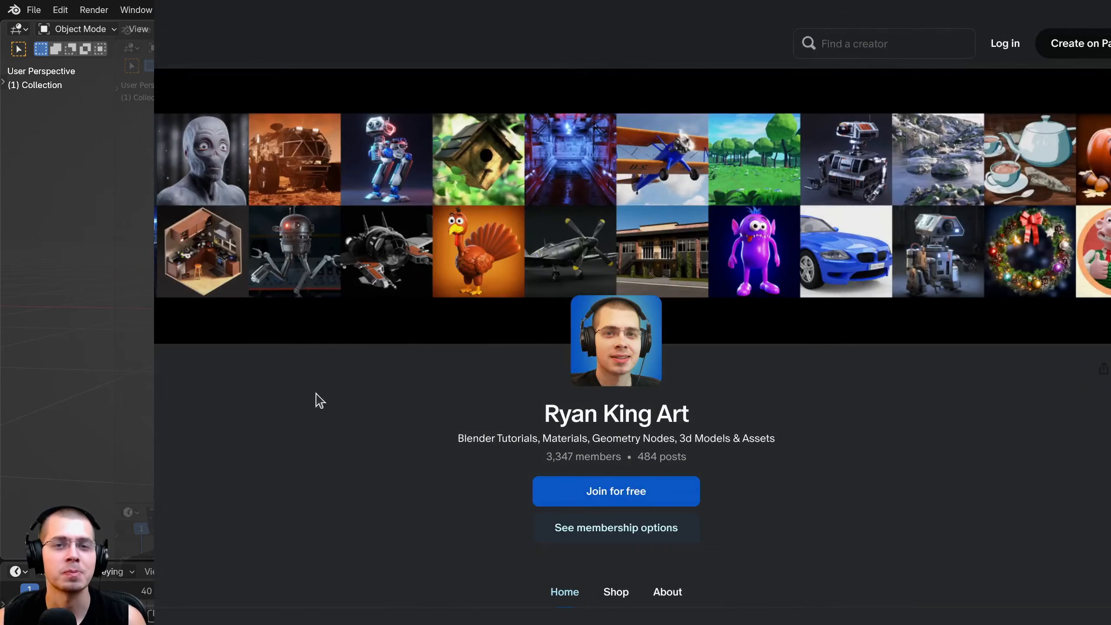
Step: Switch to the creator's Patreon page and look through the available membership tiers
left_click(628, 530)
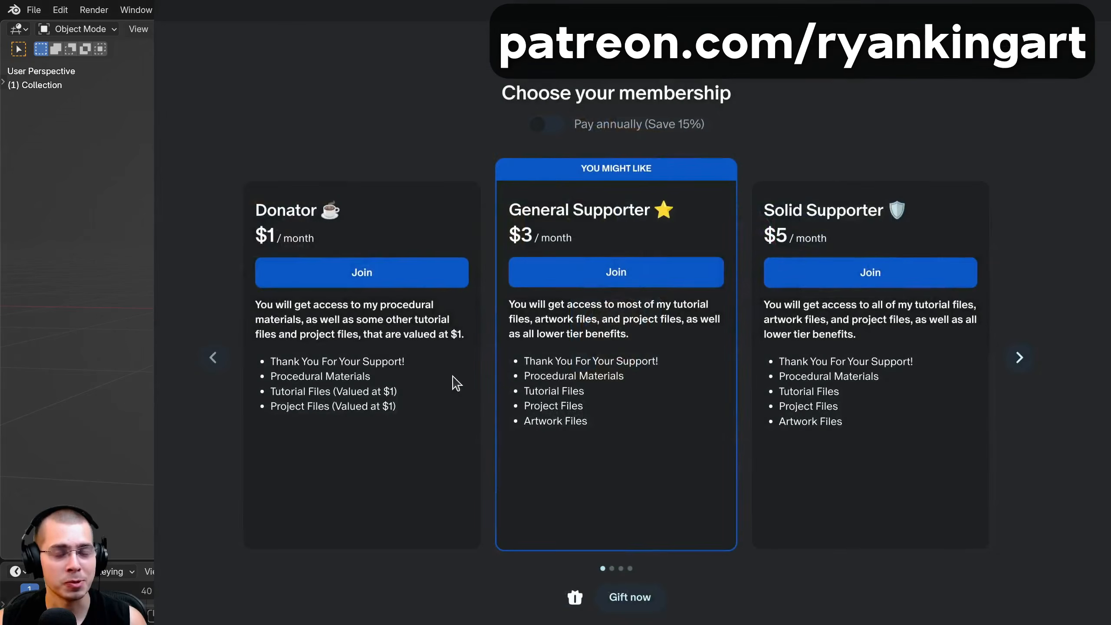
left_click(1021, 358)
left_click(1020, 359)
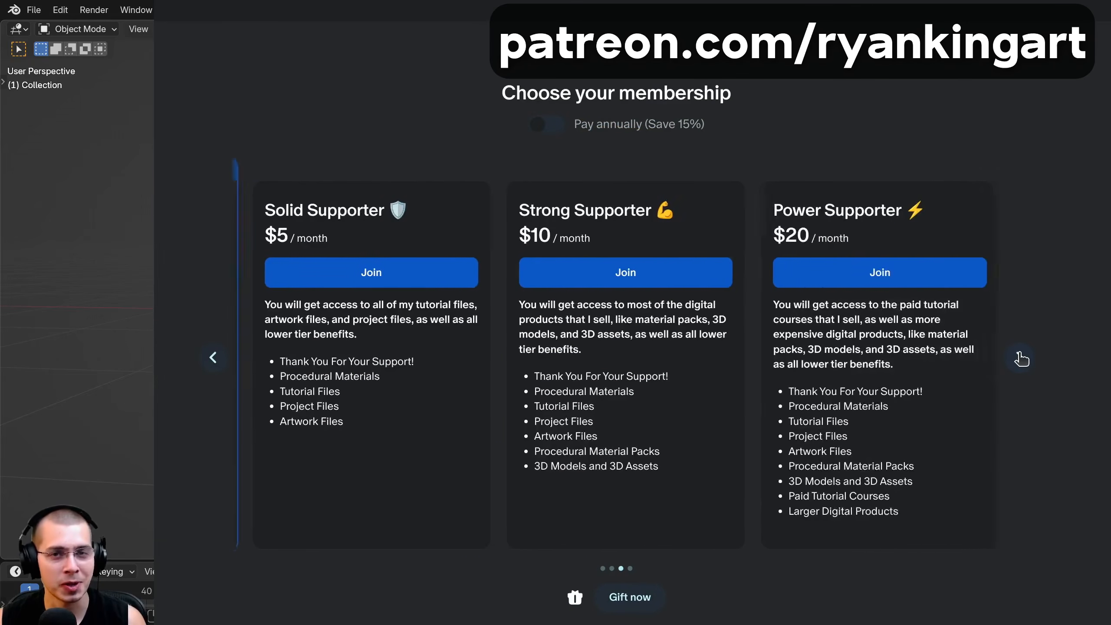
left_click(1021, 358)
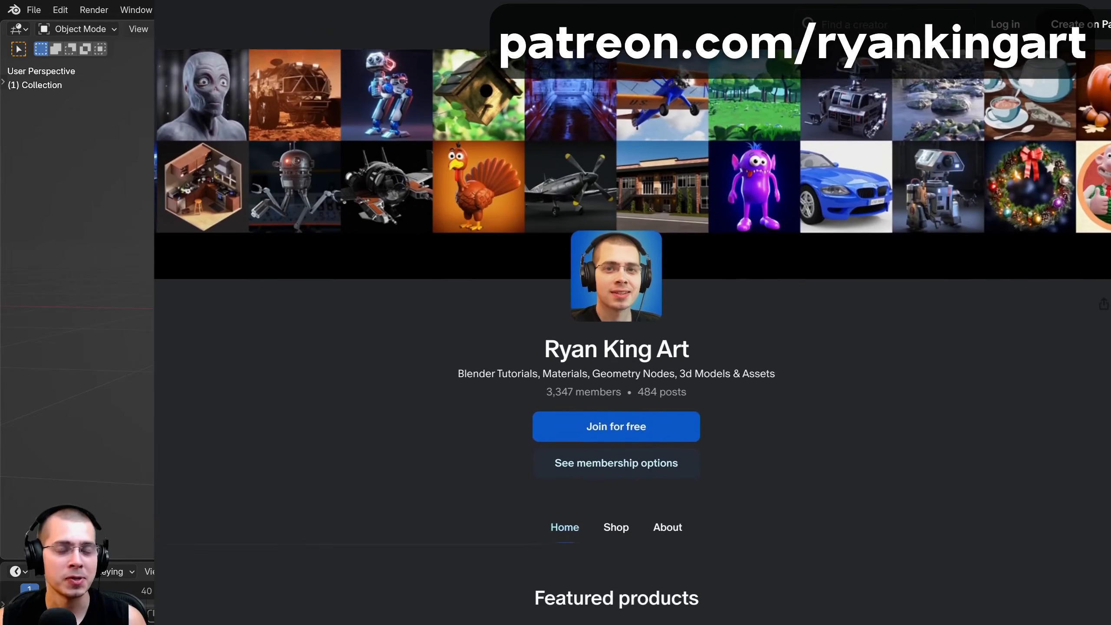